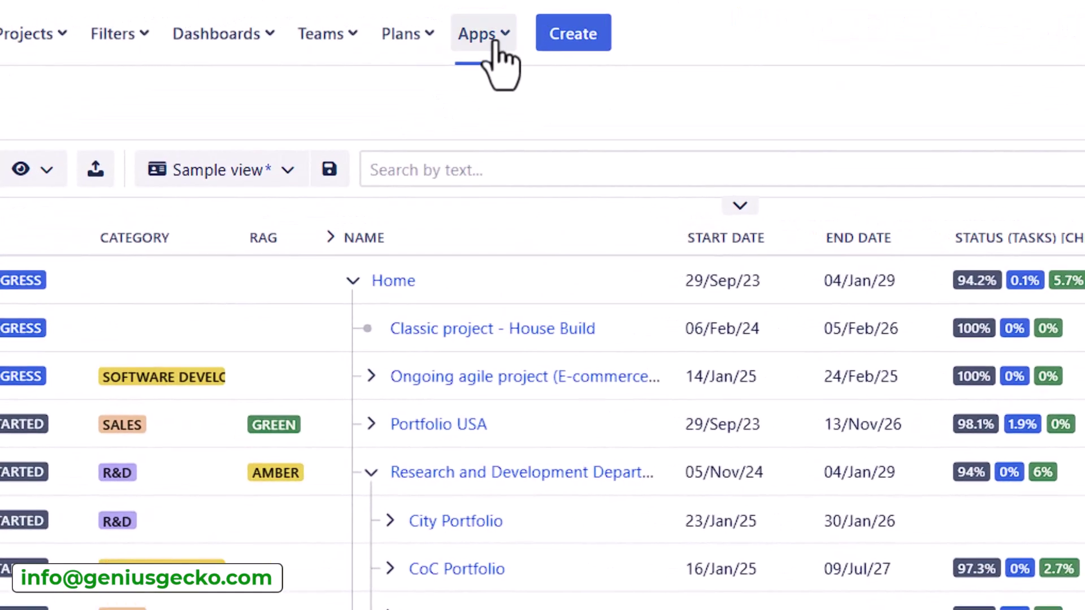
Step: Look at the list of installed Jira apps containing BigPicture and at the module switcher for the Home box
{"action": "left_click", "coordinate": [410, 20]}
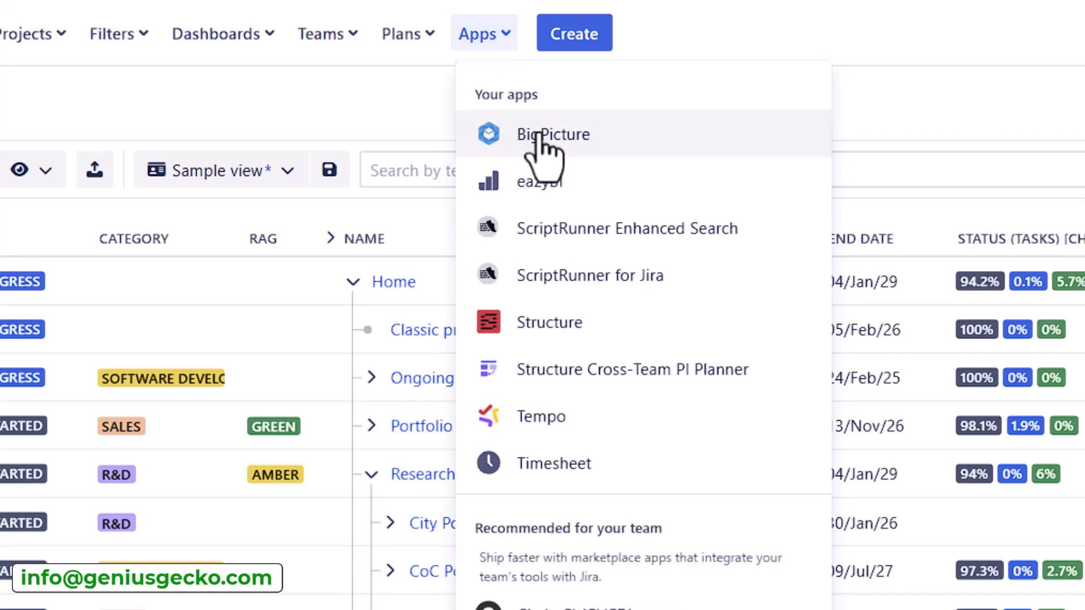
{"action": "left_click", "coordinate": [896, 108]}
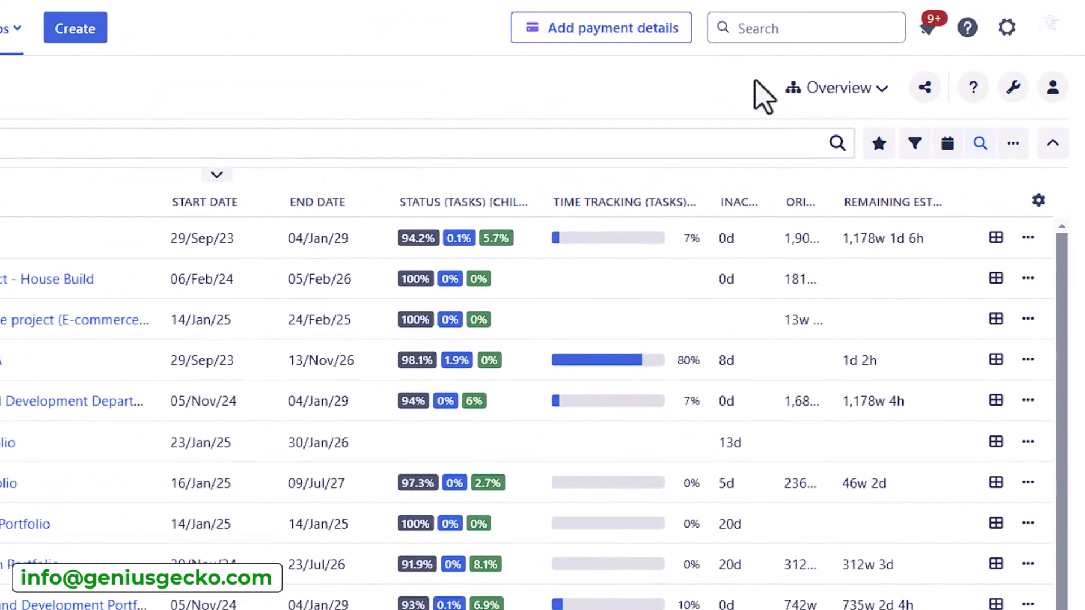
{"action": "left_click", "coordinate": [814, 90]}
{"action": "left_click", "coordinate": [722, 104]}
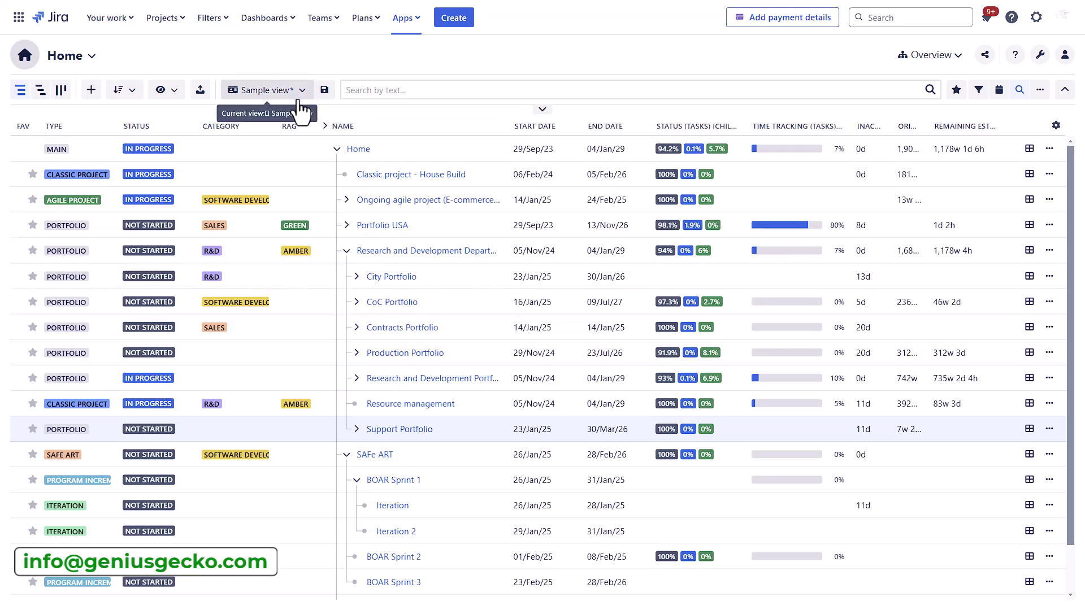
Step: Preview the Home overview as a Gantt timeline and a Kanban board, returning to the hierarchy list
{"action": "left_click", "coordinate": [40, 91]}
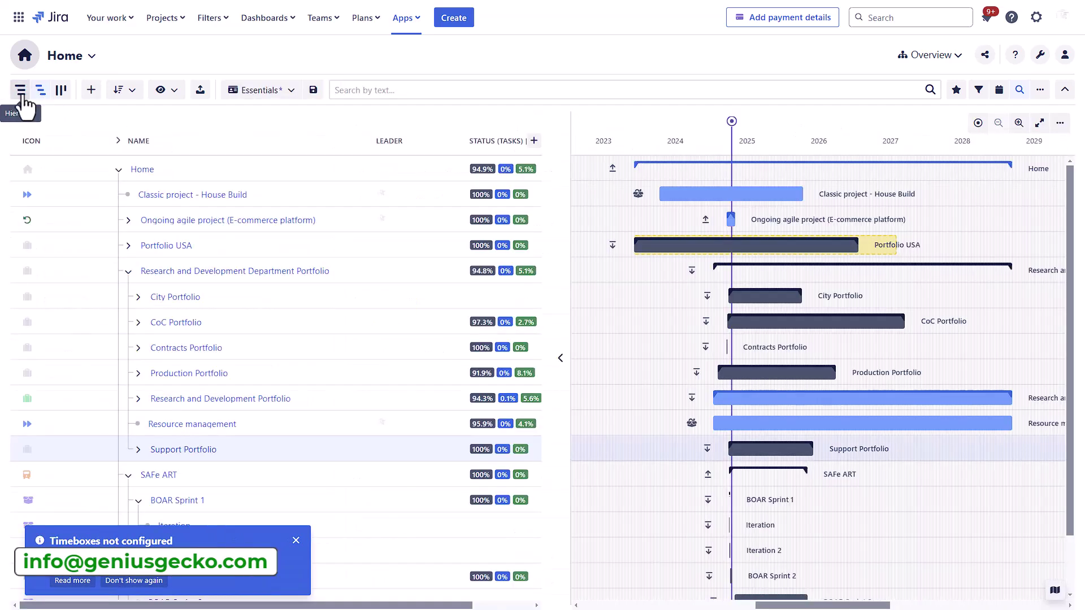
{"action": "left_click", "coordinate": [22, 92]}
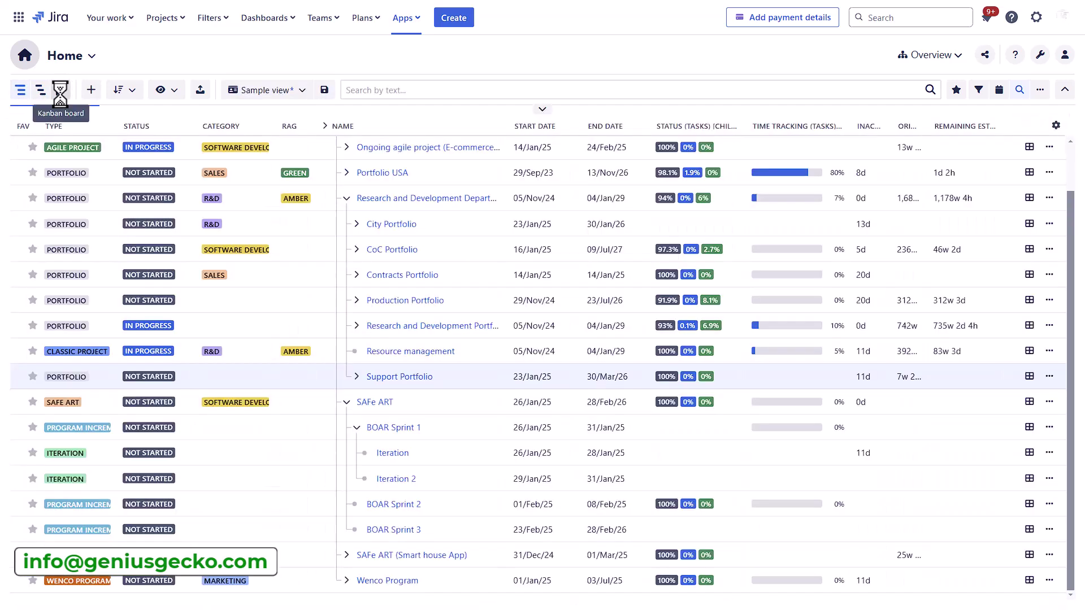
{"action": "left_click", "coordinate": [61, 90]}
{"action": "left_click", "coordinate": [20, 91]}
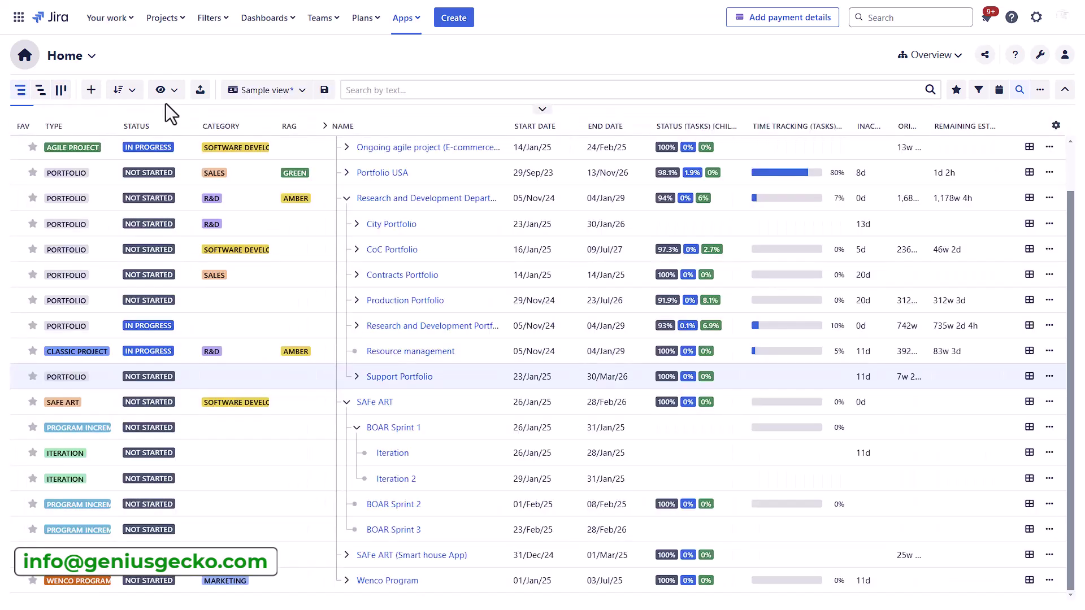
Step: Review the available column views and the list of columns included in Sample view
{"action": "left_click_drag", "start_coordinate": [234, 187], "coordinate": [392, 133]}
{"action": "left_click", "coordinate": [302, 92]}
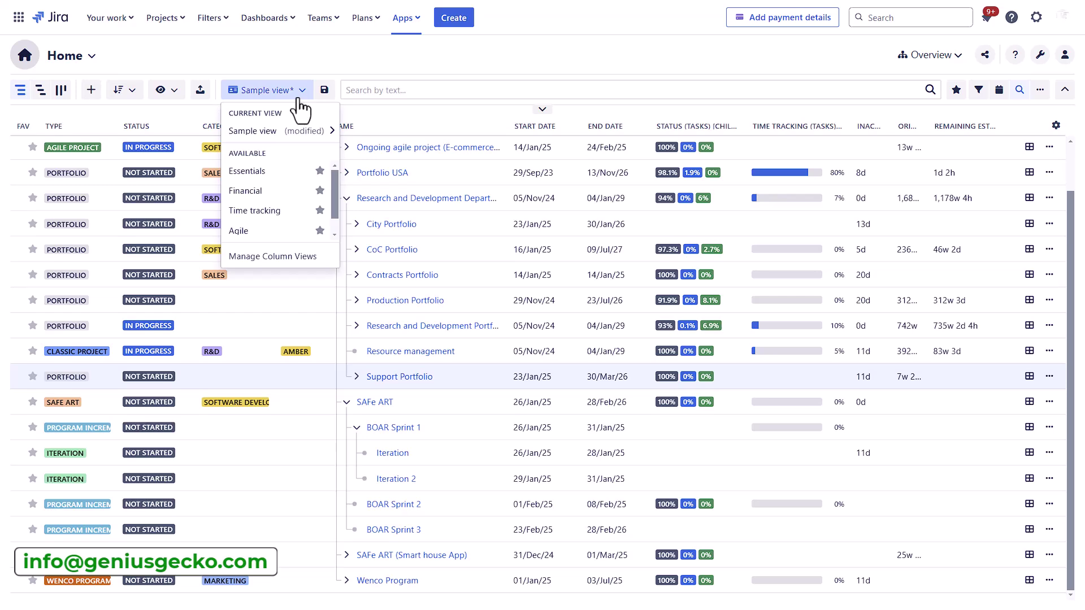
{"action": "left_click", "coordinate": [664, 63]}
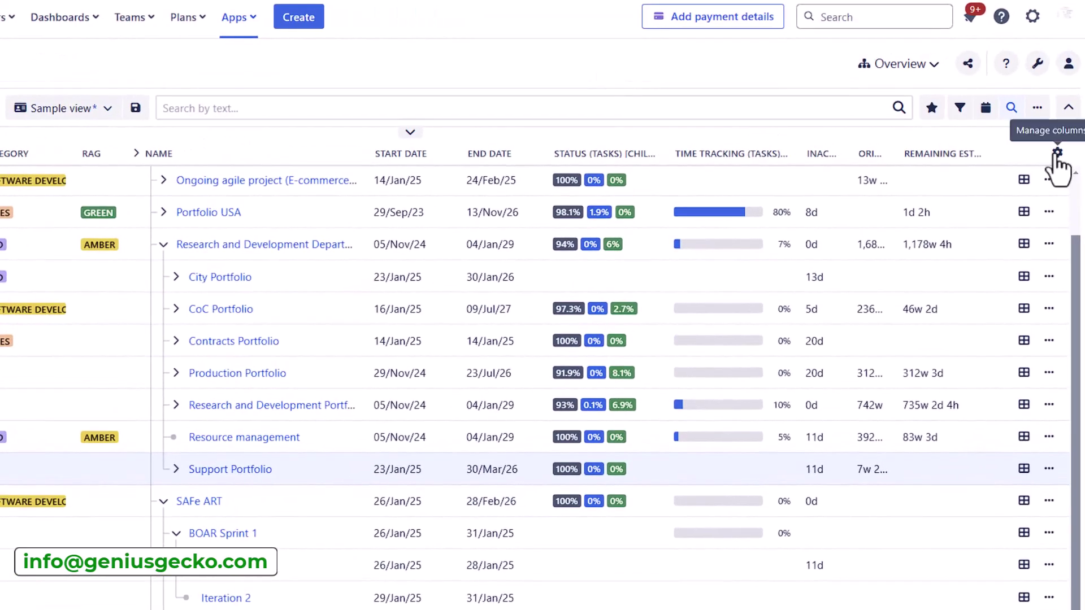
{"action": "left_click", "coordinate": [1057, 155]}
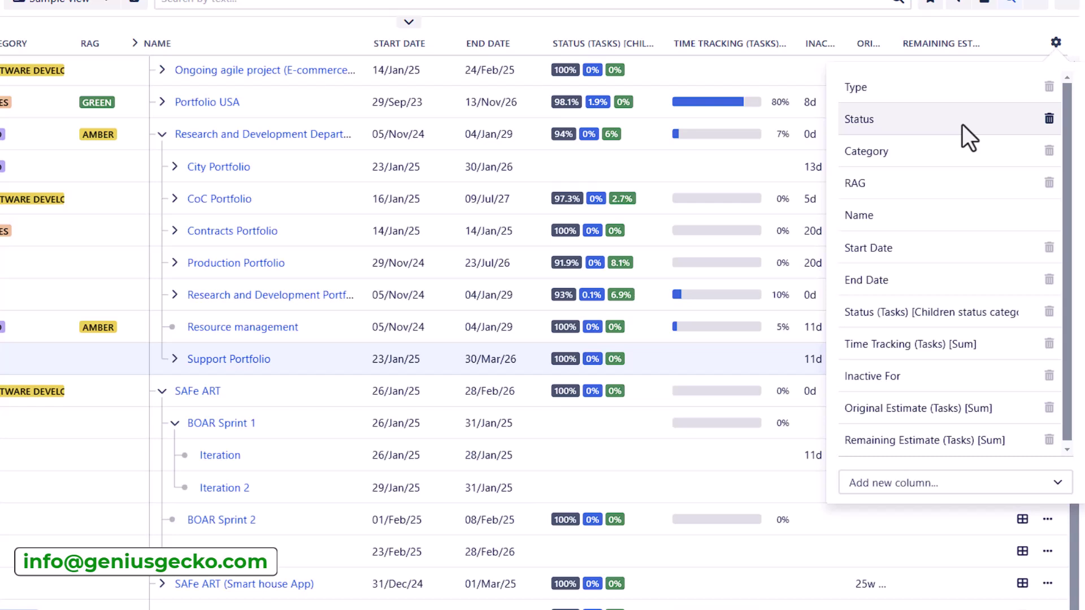
{"action": "scroll", "coordinate": [940, 206], "scroll_direction": "down", "scroll_amount": 1}
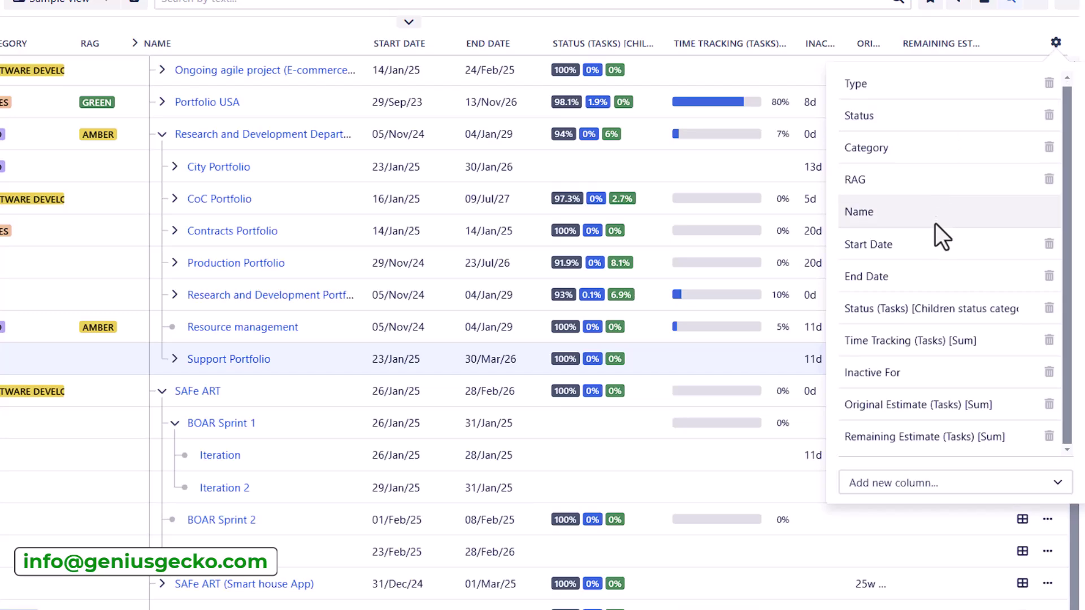
{"action": "left_click", "coordinate": [647, 53]}
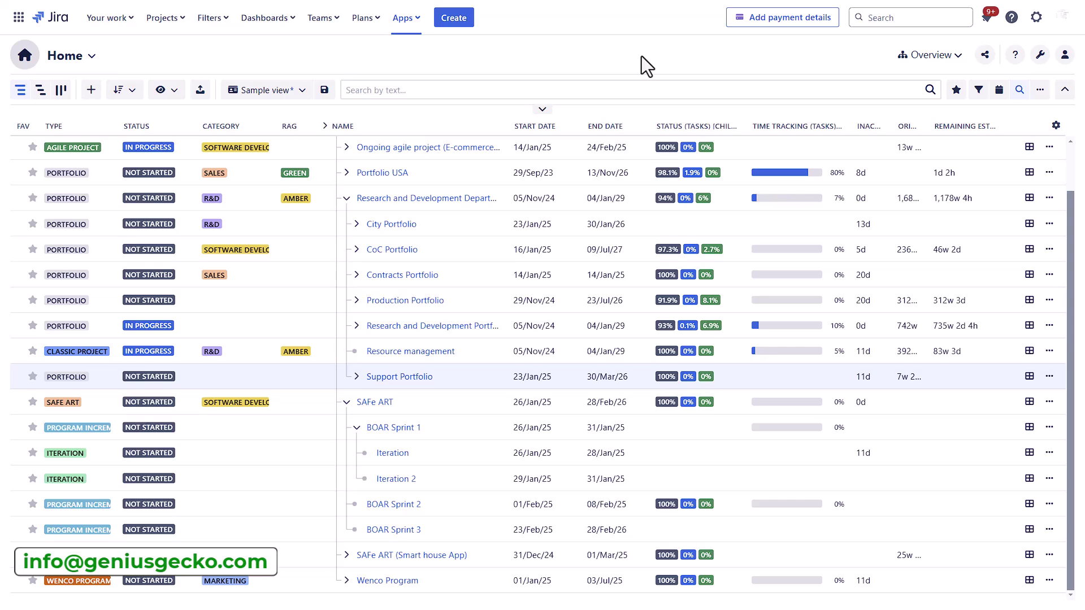
Step: Expand City Portfolio within the Research and Development Department Portfolio to show its projects
{"action": "scroll", "coordinate": [621, 208], "scroll_direction": "up", "scroll_amount": 2}
{"action": "left_click_drag", "start_coordinate": [622, 361], "coordinate": [241, 201]}
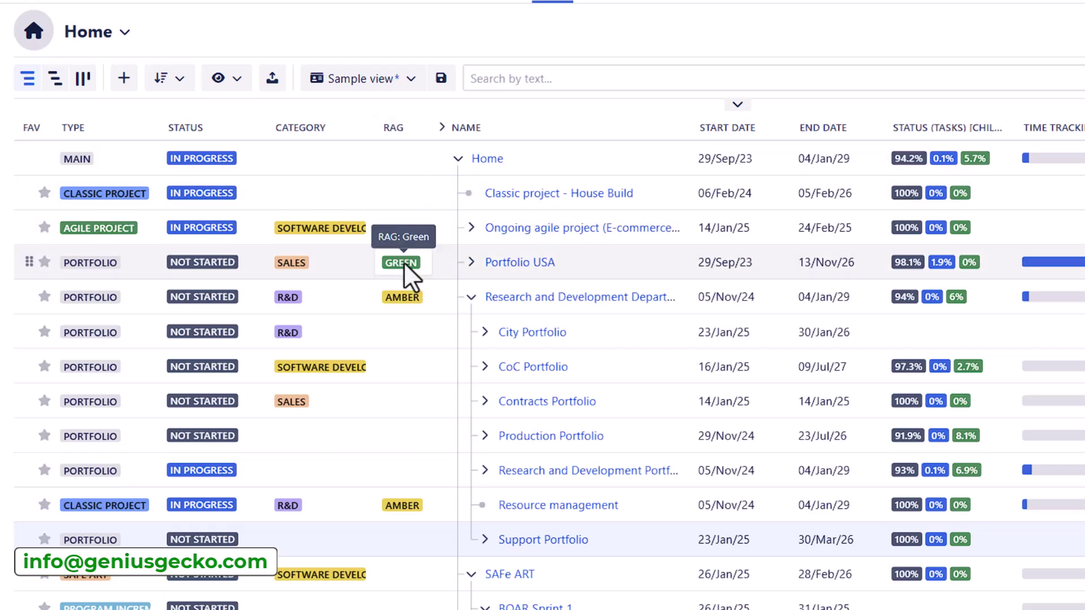
{"action": "left_click_drag", "start_coordinate": [404, 266], "coordinate": [405, 317]}
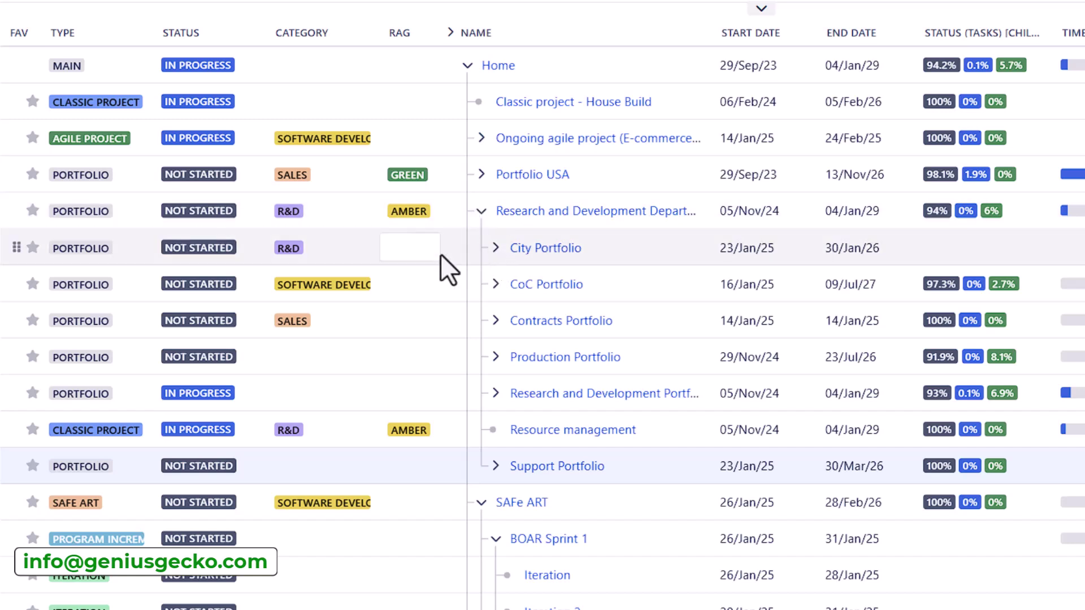
{"action": "left_click", "coordinate": [495, 248]}
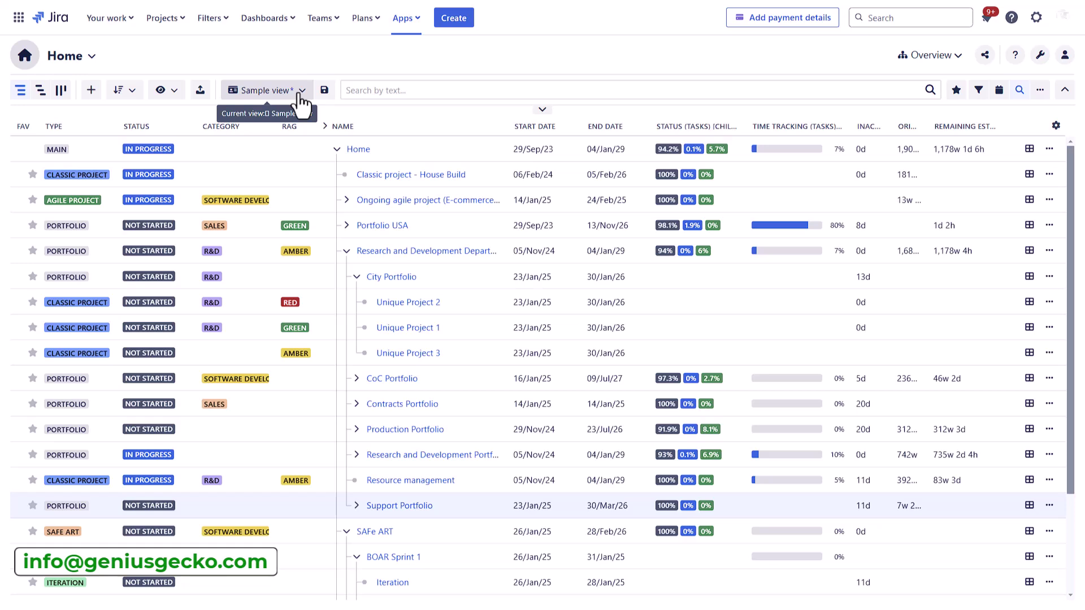
Step: Display the Financial column view for the Home hierarchy and switch it to Time tracking
{"action": "left_click", "coordinate": [301, 96]}
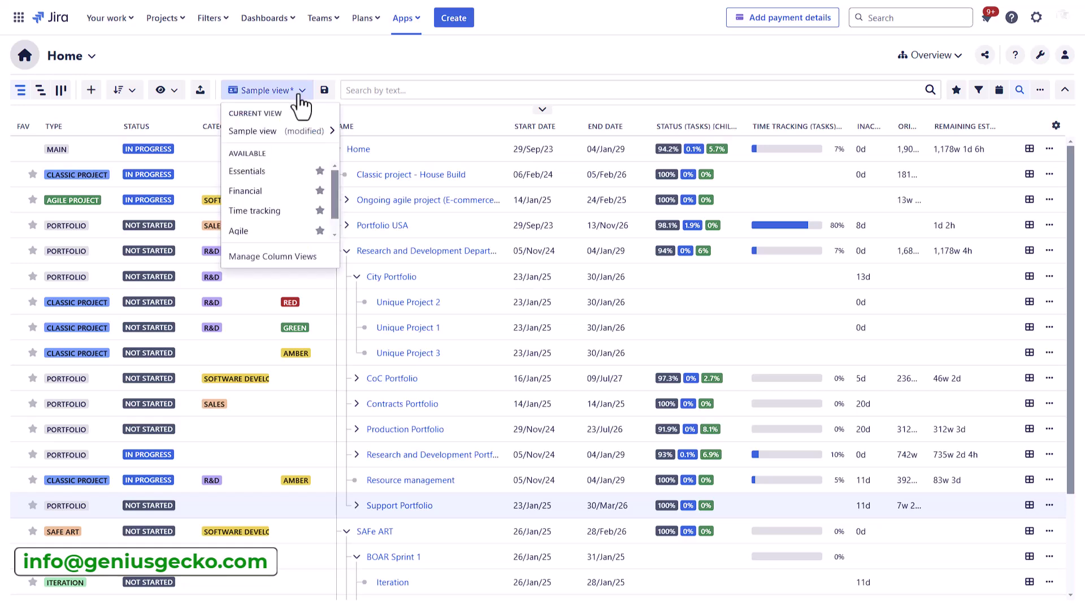
{"action": "left_click", "coordinate": [265, 196]}
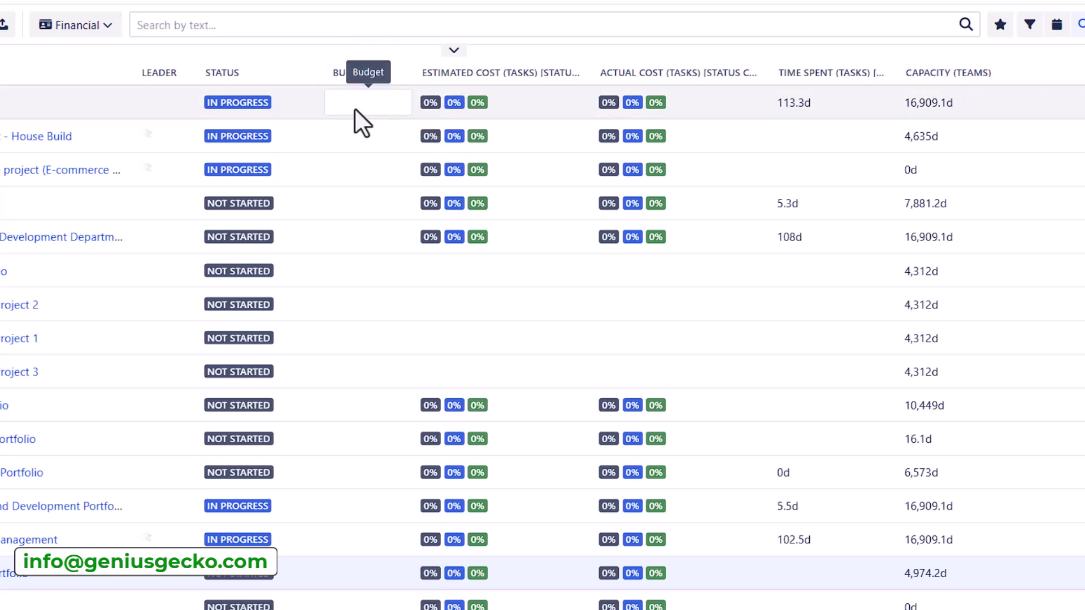
{"action": "left_click", "coordinate": [69, 26]}
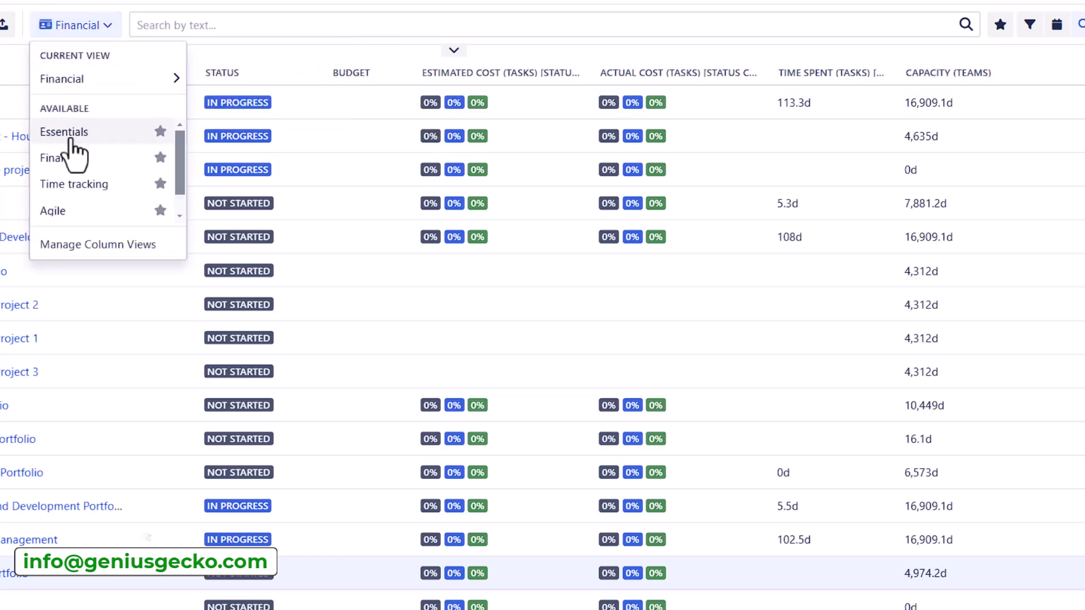
{"action": "left_click", "coordinate": [74, 184]}
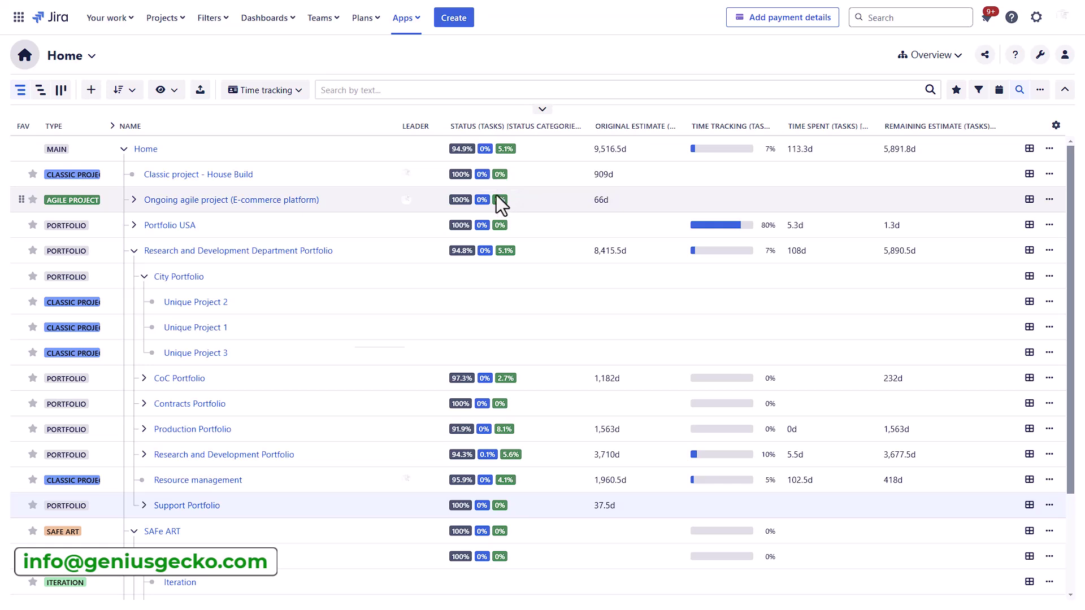
Step: Set the hierarchy's row layout to Compact and widen the Type column so its labels fit
{"action": "left_click", "coordinate": [170, 94]}
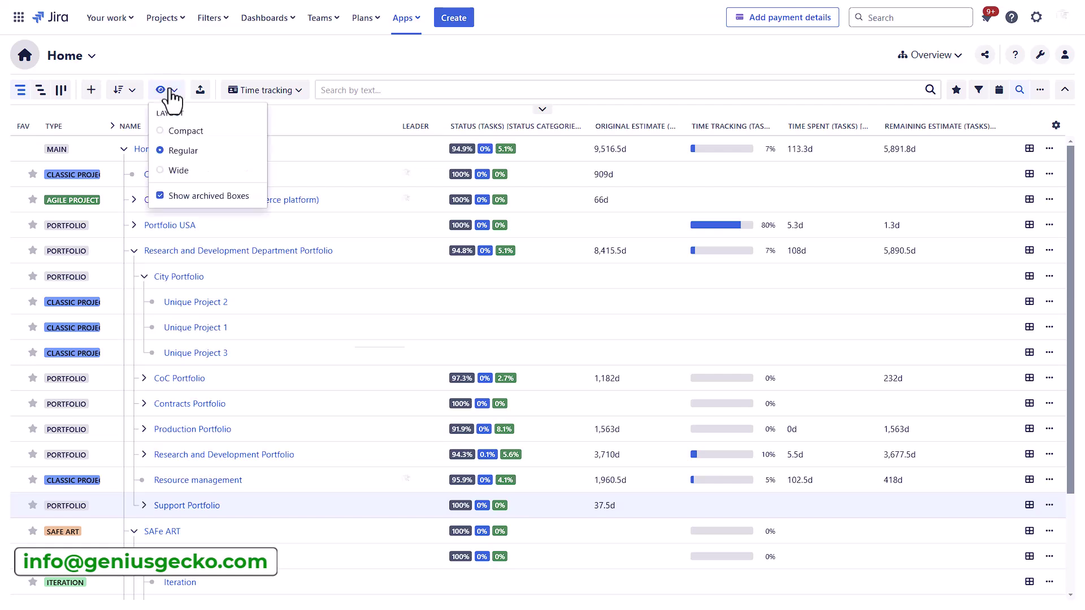
{"action": "left_click", "coordinate": [176, 136]}
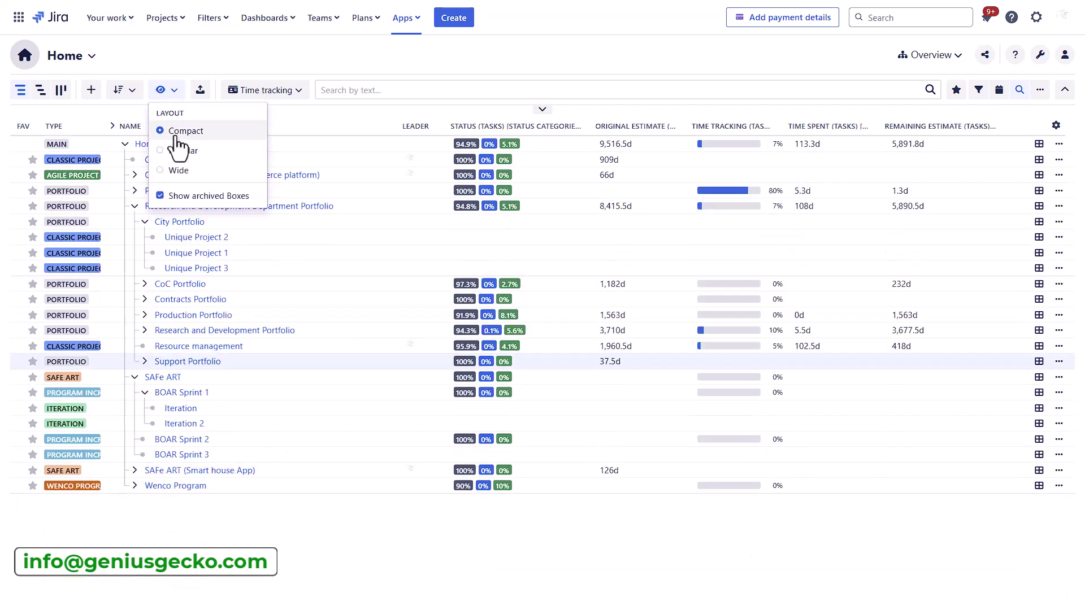
{"action": "left_click", "coordinate": [126, 92]}
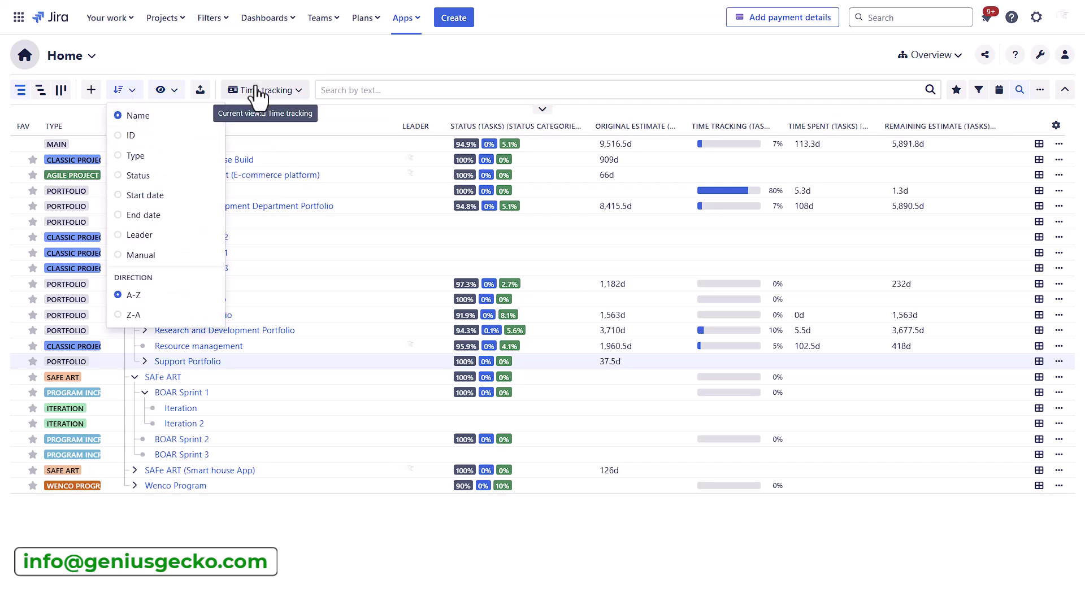
{"action": "left_click", "coordinate": [292, 62]}
{"action": "left_click_drag", "start_coordinate": [97, 125], "coordinate": [149, 127]}
{"action": "left_click_drag", "start_coordinate": [103, 168], "coordinate": [107, 174]}
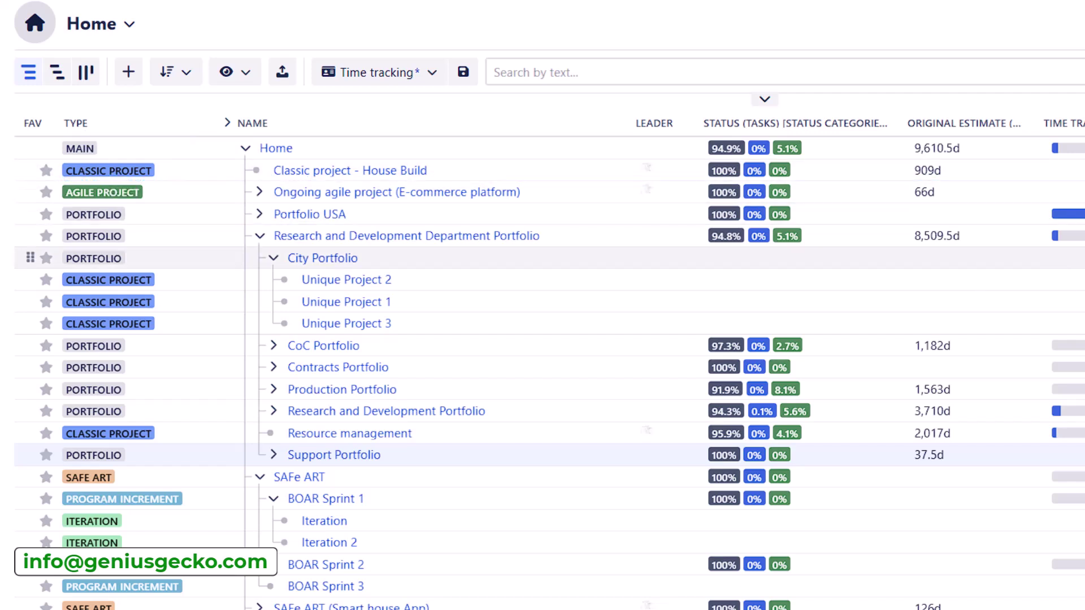
Step: Compare the modules that can be opened for Classic project - House Build and for SAFe ART
{"action": "left_click", "coordinate": [1023, 170]}
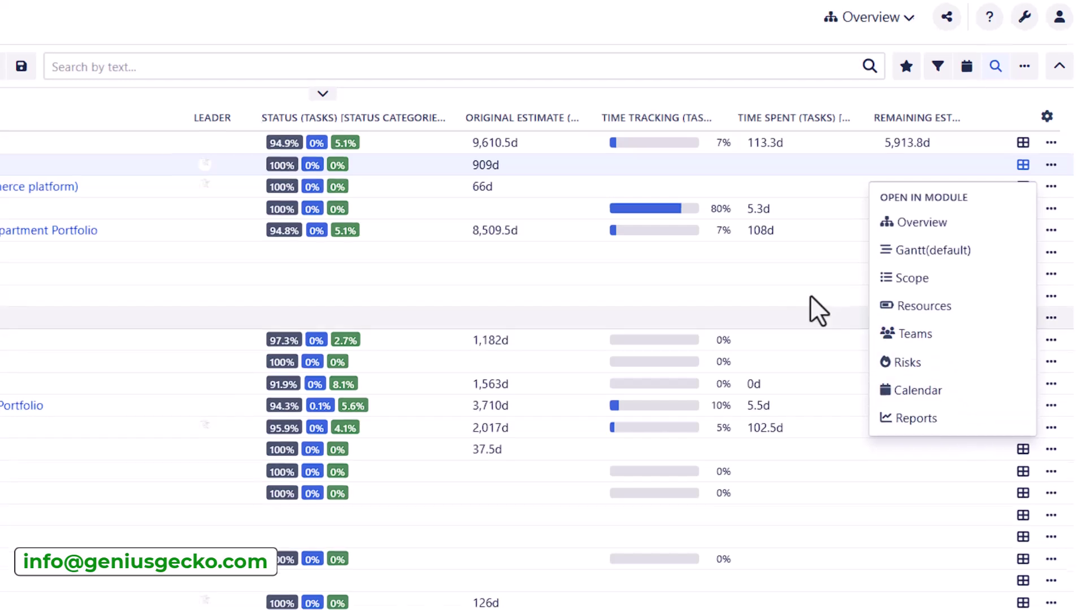
{"action": "left_click", "coordinate": [1021, 354]}
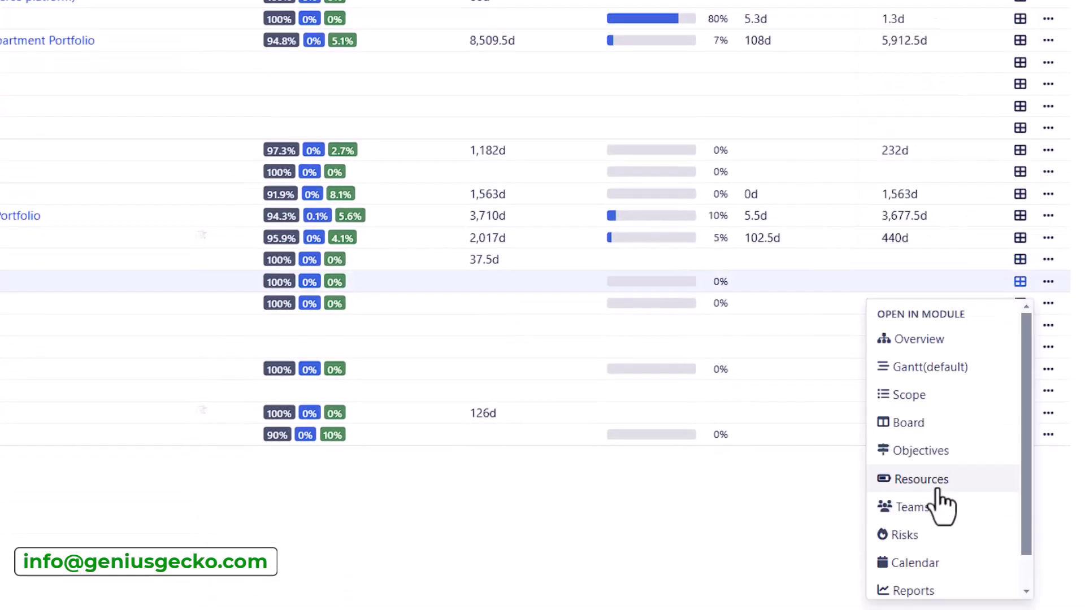
{"action": "scroll", "coordinate": [940, 509], "scroll_direction": "down", "scroll_amount": 1}
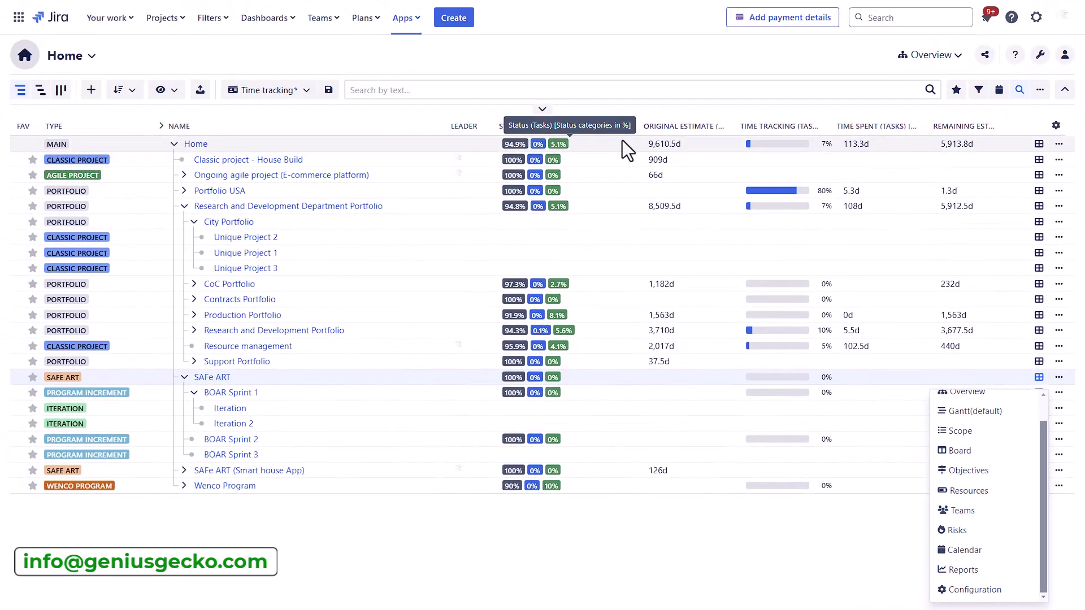
{"action": "left_click", "coordinate": [408, 110]}
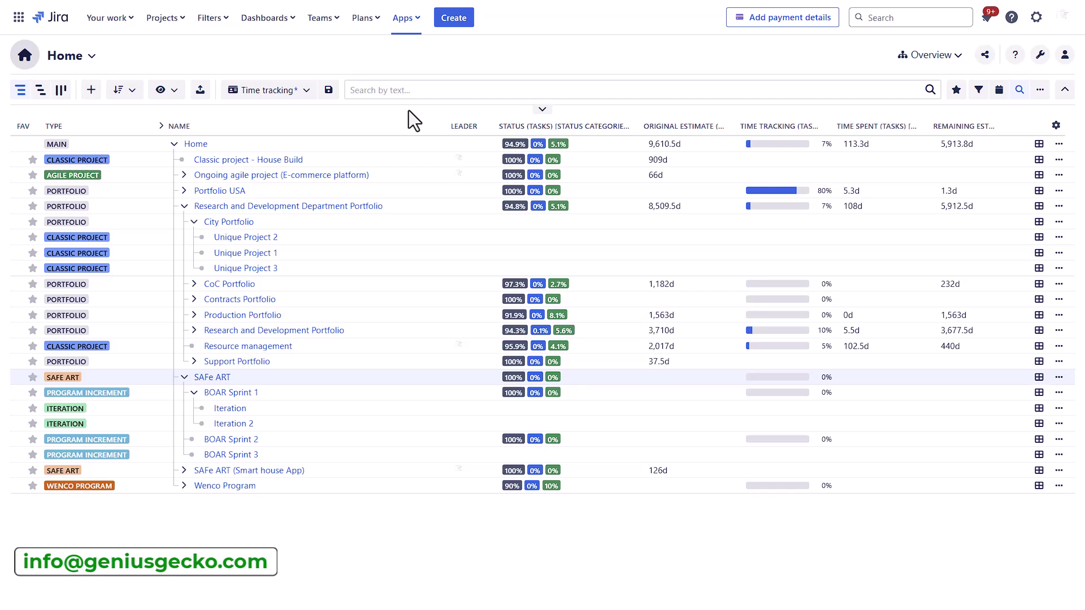
Step: Show the overview as a Gantt timeline and expand Portfolio USA
{"action": "left_click", "coordinate": [40, 90]}
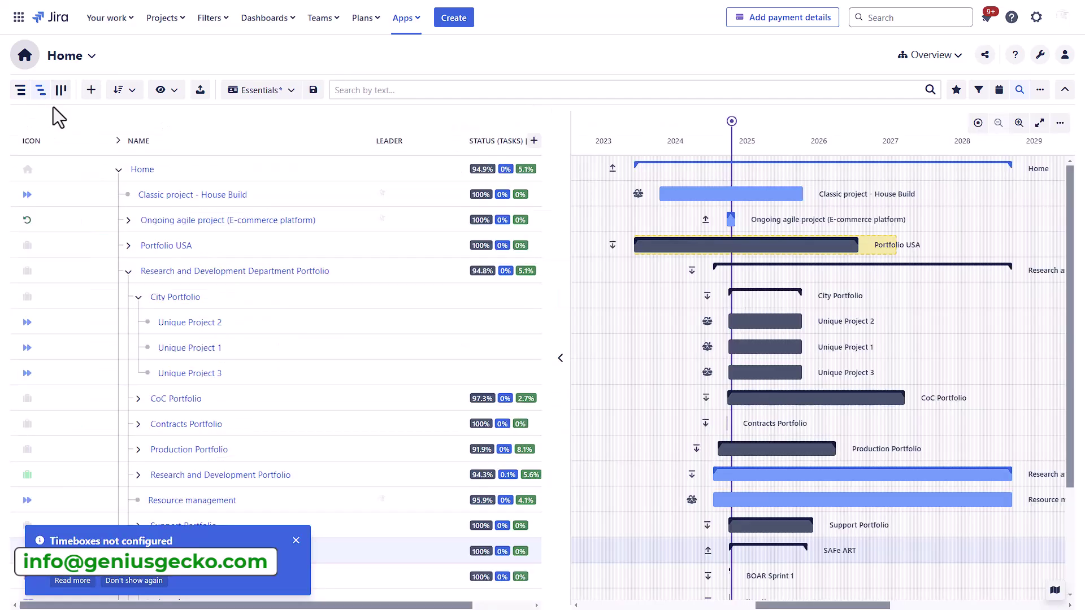
{"action": "left_click", "coordinate": [128, 247]}
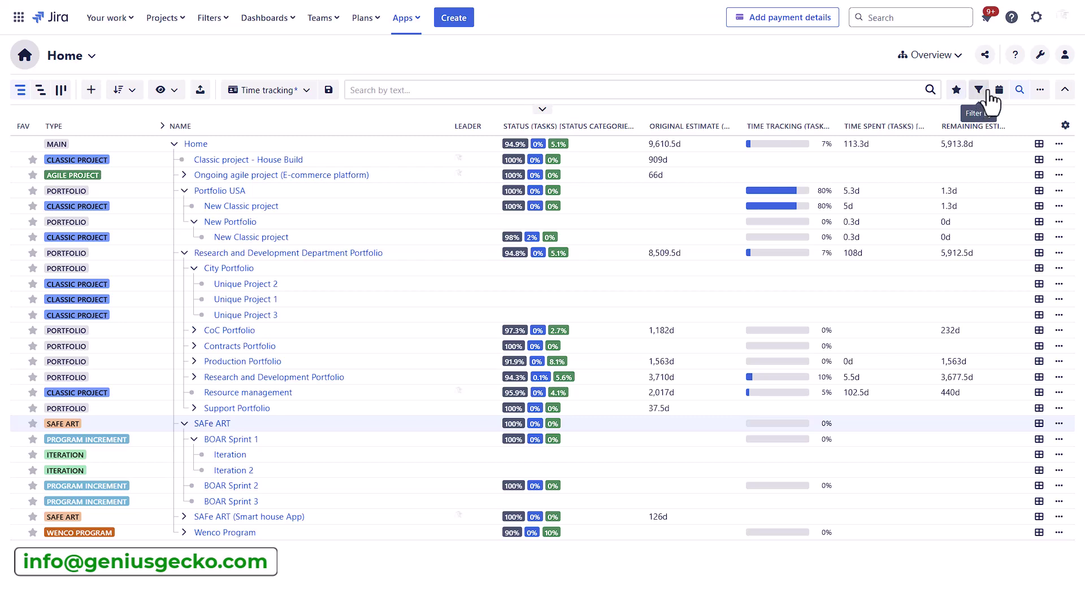
Step: Check which fields are available for a filter condition, without applying any filter
{"action": "left_click", "coordinate": [980, 95]}
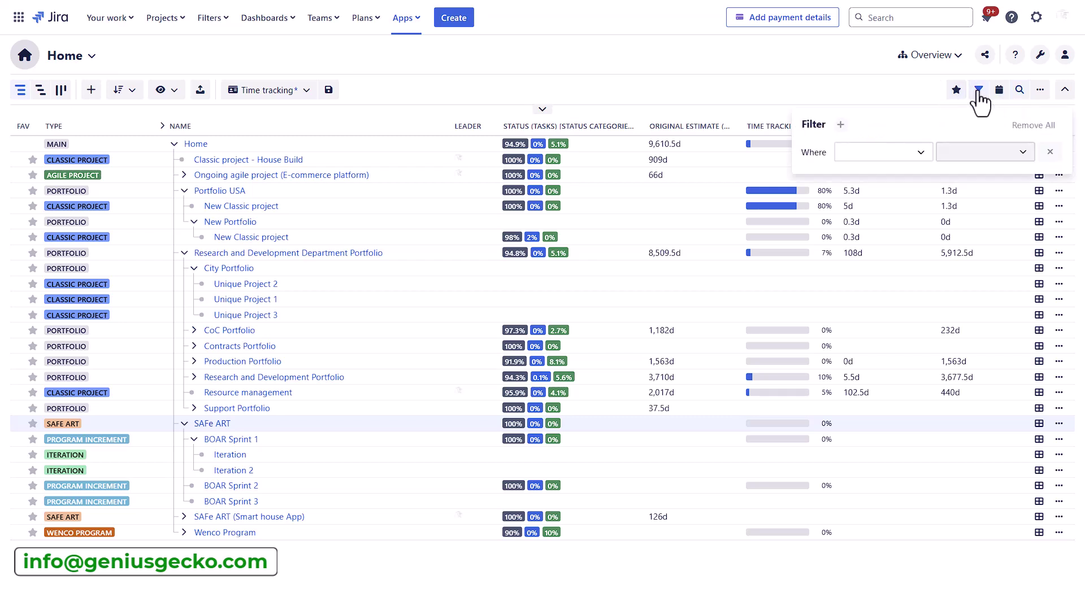
{"action": "left_click", "coordinate": [920, 152]}
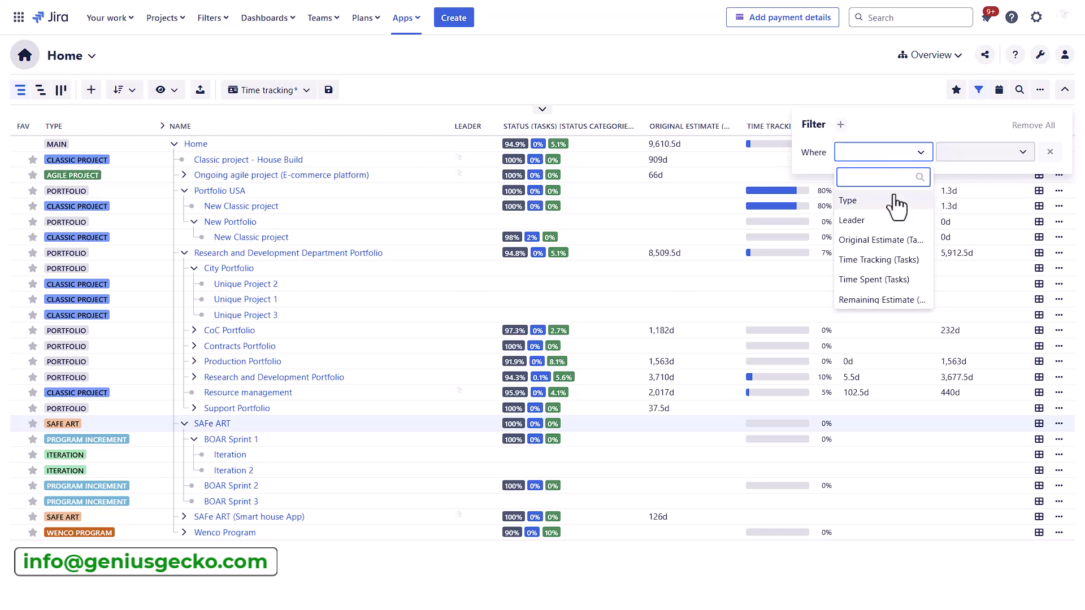
{"action": "left_click", "coordinate": [836, 99]}
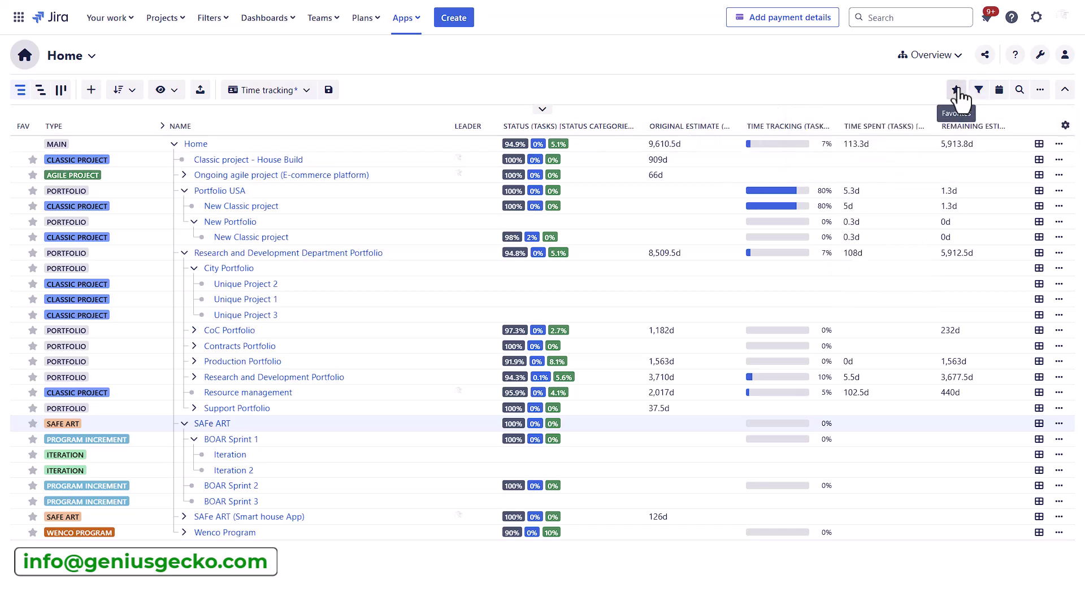
Step: Mark Portfolio USA and its direct children New Classic project and New Portfolio as favorites, and show only favorites
{"action": "left_click", "coordinate": [33, 191]}
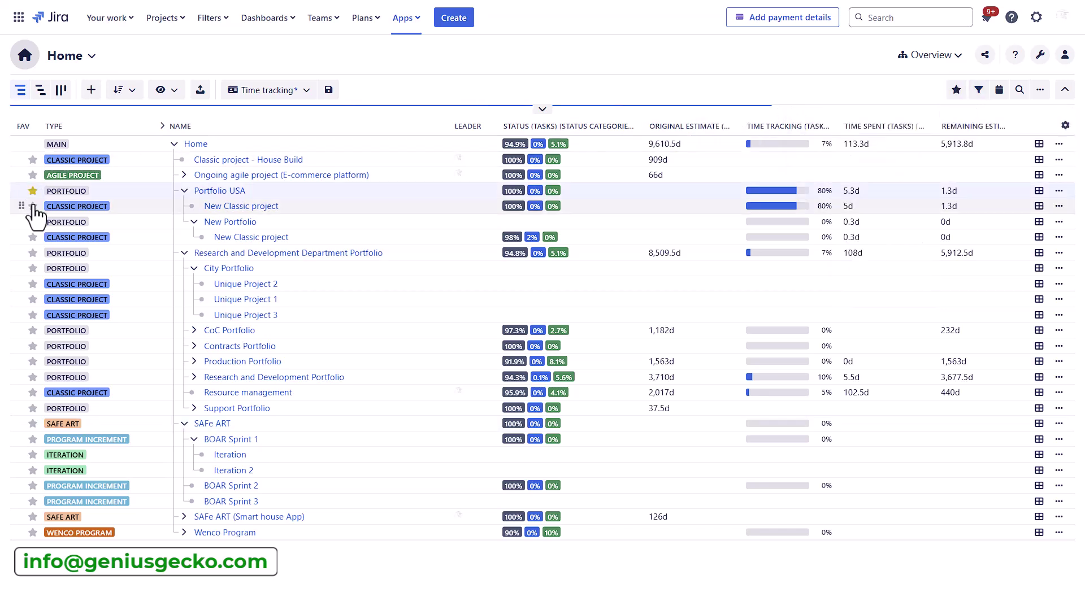
{"action": "left_click", "coordinate": [33, 207]}
{"action": "left_click", "coordinate": [33, 222]}
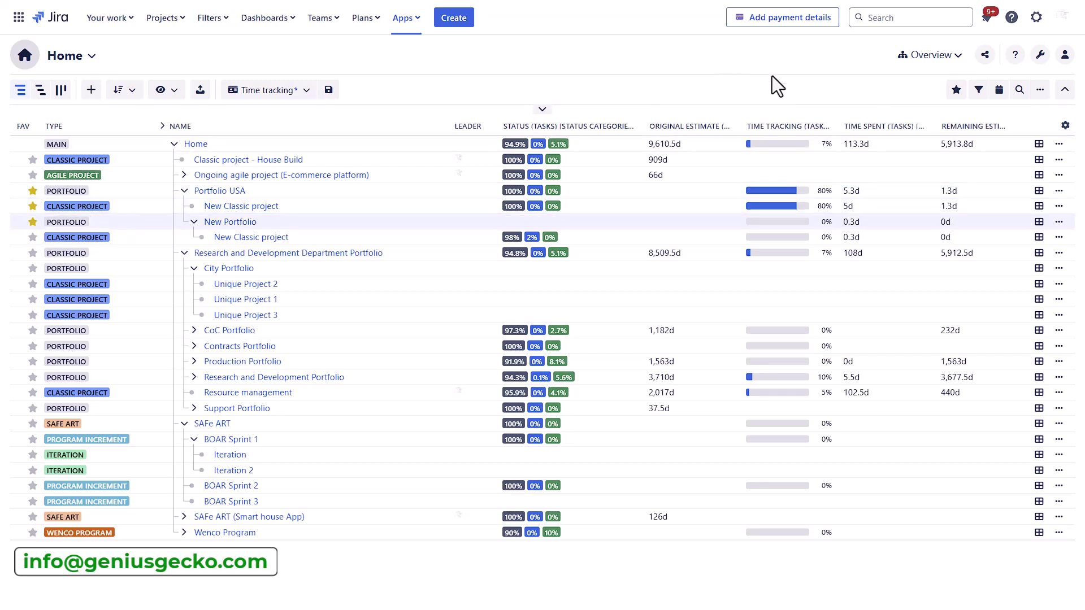
{"action": "left_click", "coordinate": [956, 91]}
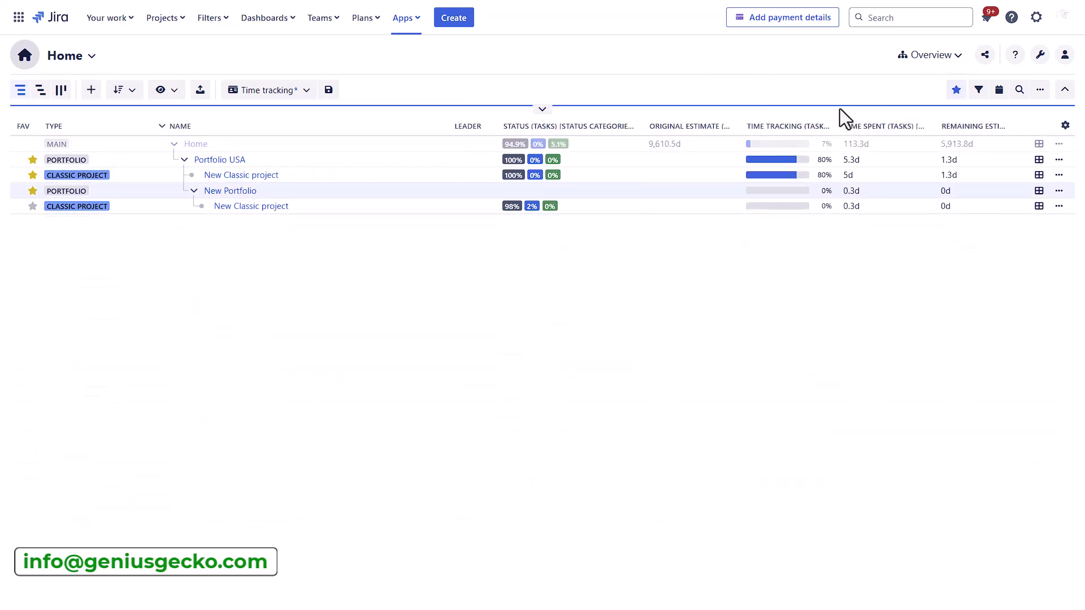
{"action": "mouse_move", "coordinate": [249, 207]}
{"action": "left_mouse_down"}
{"action": "mouse_move", "coordinate": [240, 214]}
{"action": "mouse_move", "coordinate": [145, 150]}
{"action": "mouse_move", "coordinate": [177, 145]}
{"action": "mouse_move", "coordinate": [189, 171]}
{"action": "mouse_move", "coordinate": [189, 153]}
{"action": "left_mouse_up"}
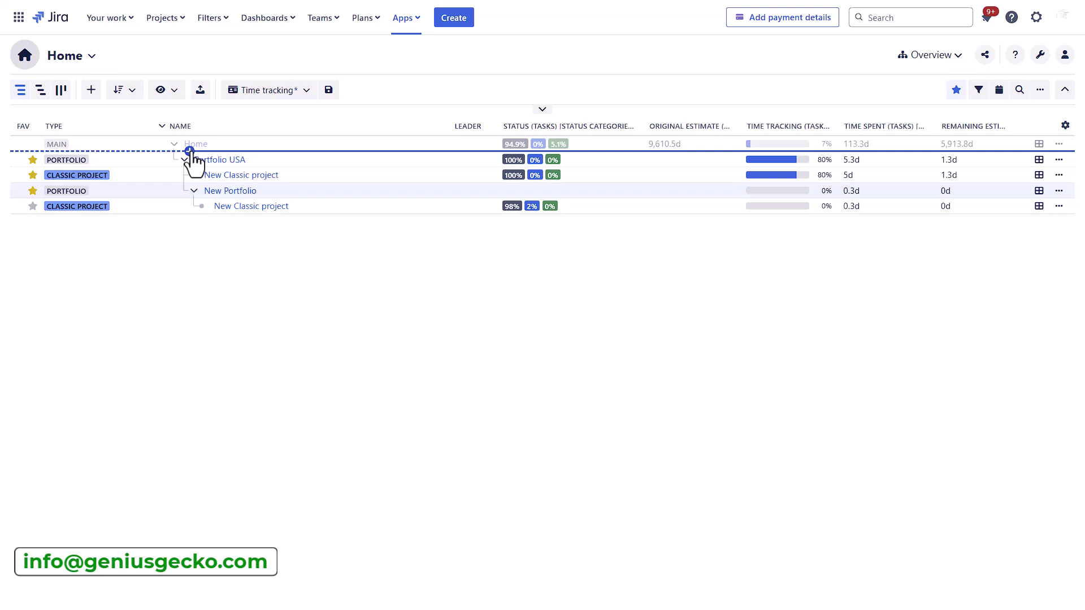
Step: Open the overview of Portfolio USA and check which modules are available for it
{"action": "left_click_drag", "start_coordinate": [192, 153], "coordinate": [186, 163]}
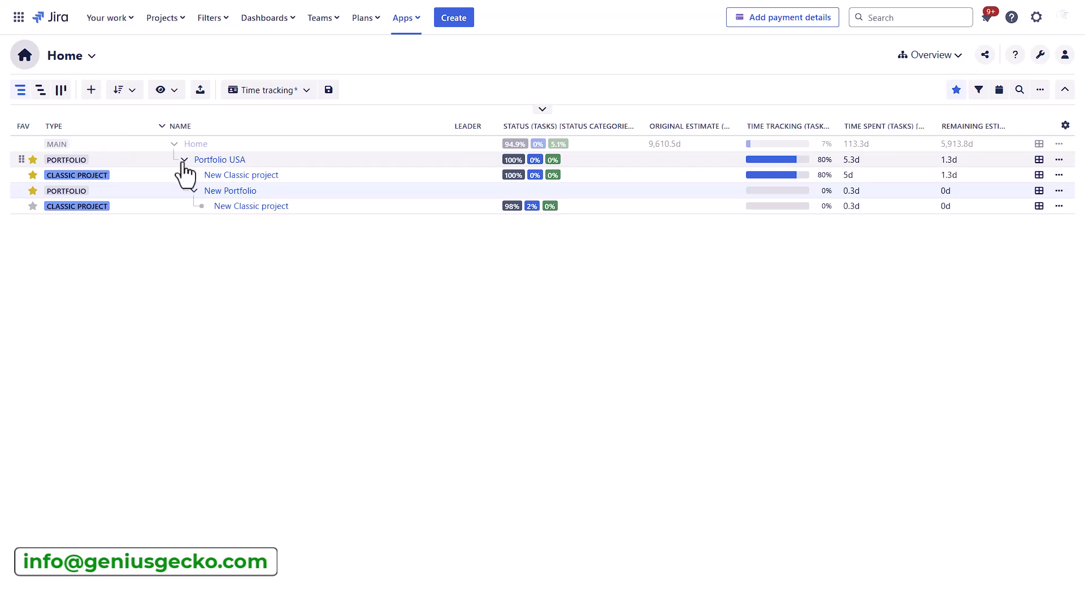
{"action": "mouse_move", "coordinate": [211, 176]}
{"action": "left_mouse_down"}
{"action": "mouse_move", "coordinate": [189, 158]}
{"action": "mouse_move", "coordinate": [214, 169]}
{"action": "left_mouse_up"}
{"action": "left_click", "coordinate": [220, 160]}
{"action": "left_click", "coordinate": [930, 54]}
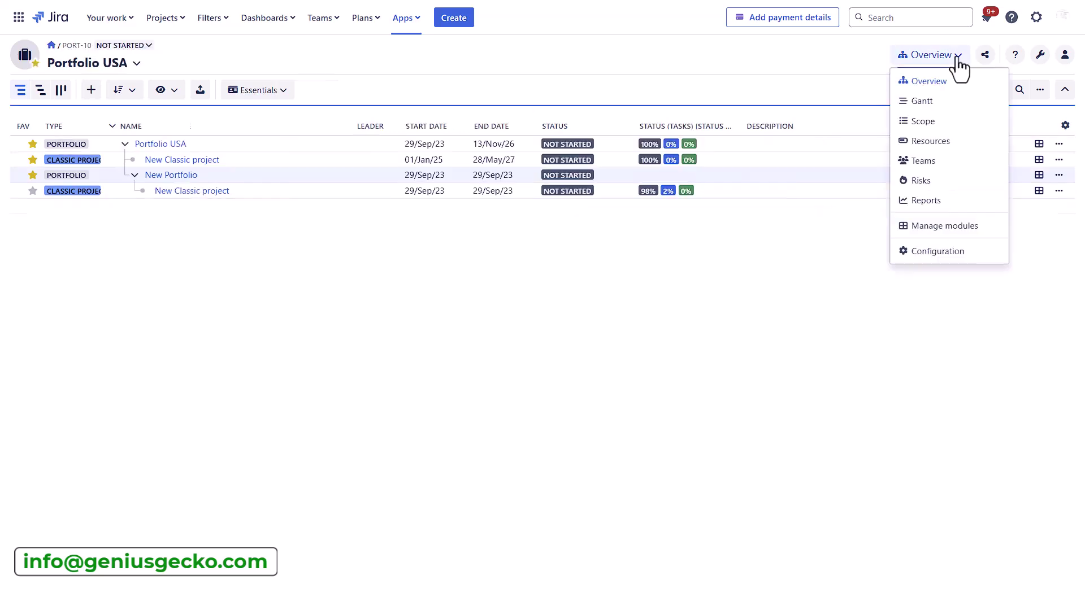
{"action": "left_click", "coordinate": [932, 148]}
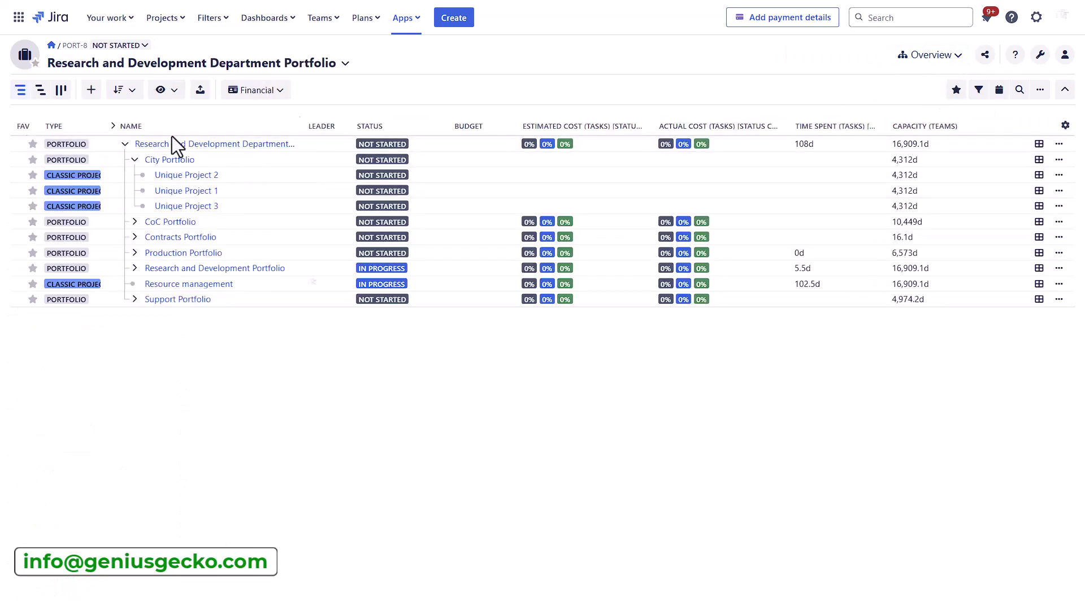
Step: Check the column views available for Research and Development Department Portfolio, and return to the Home overview
{"action": "left_click_drag", "start_coordinate": [104, 162], "coordinate": [153, 151]}
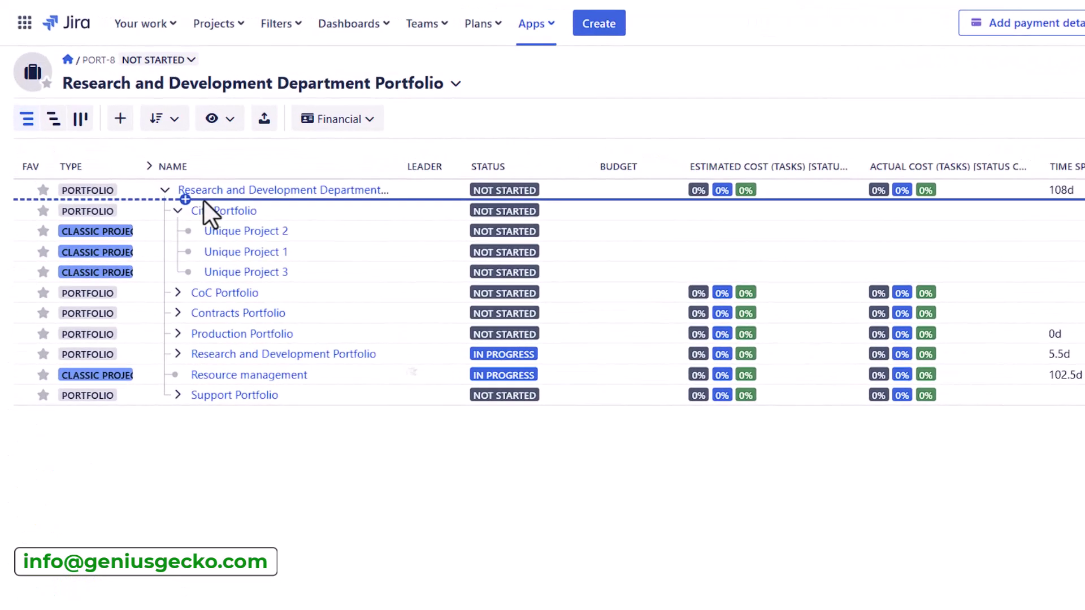
{"action": "left_click_drag", "start_coordinate": [204, 200], "coordinate": [145, 197]}
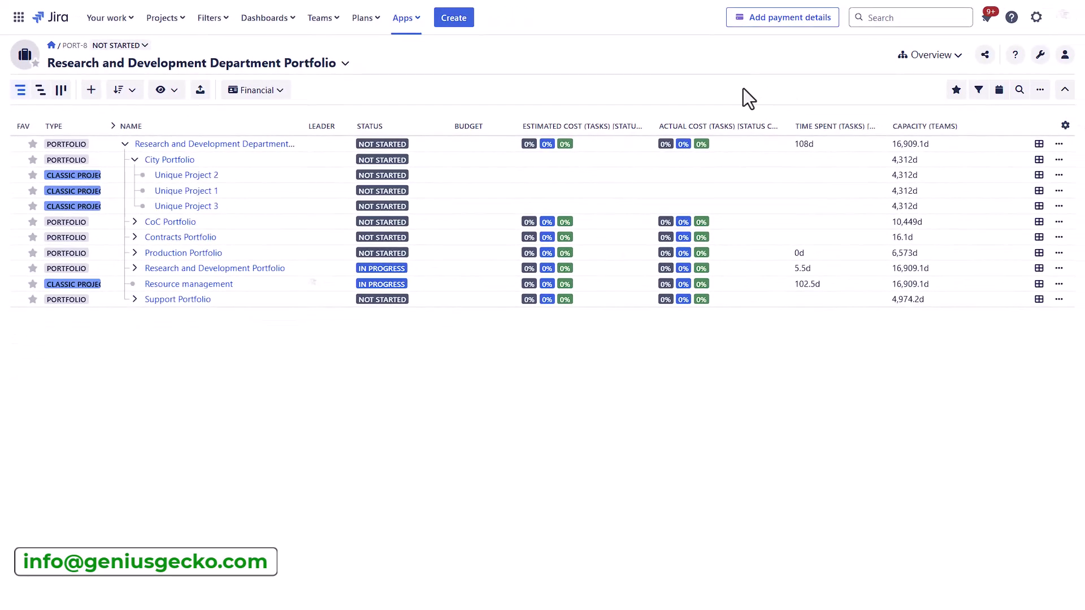
{"action": "left_click", "coordinate": [275, 93]}
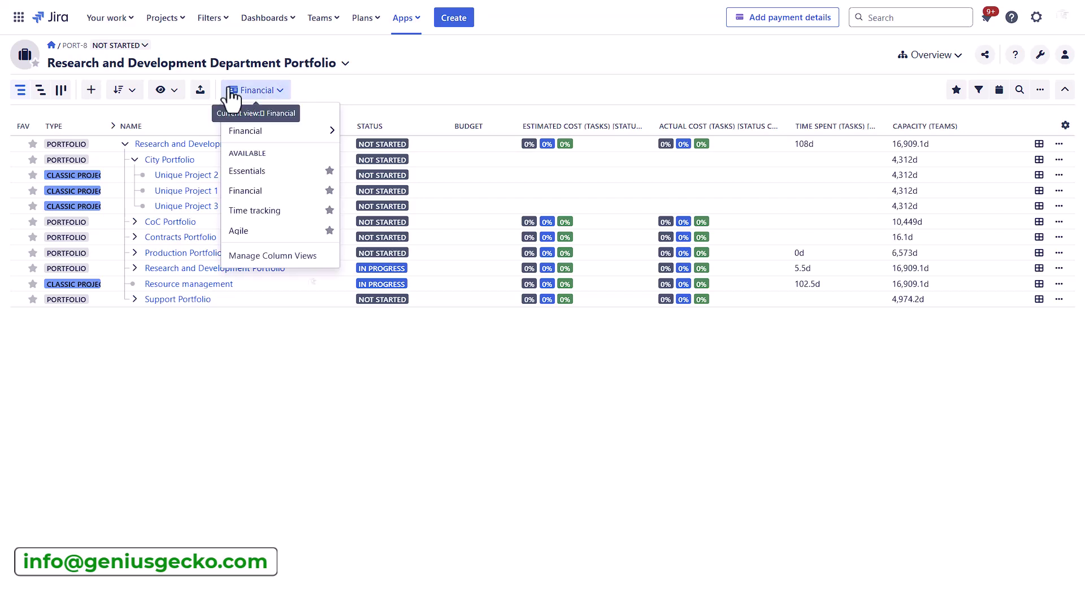
{"action": "left_click", "coordinate": [52, 47]}
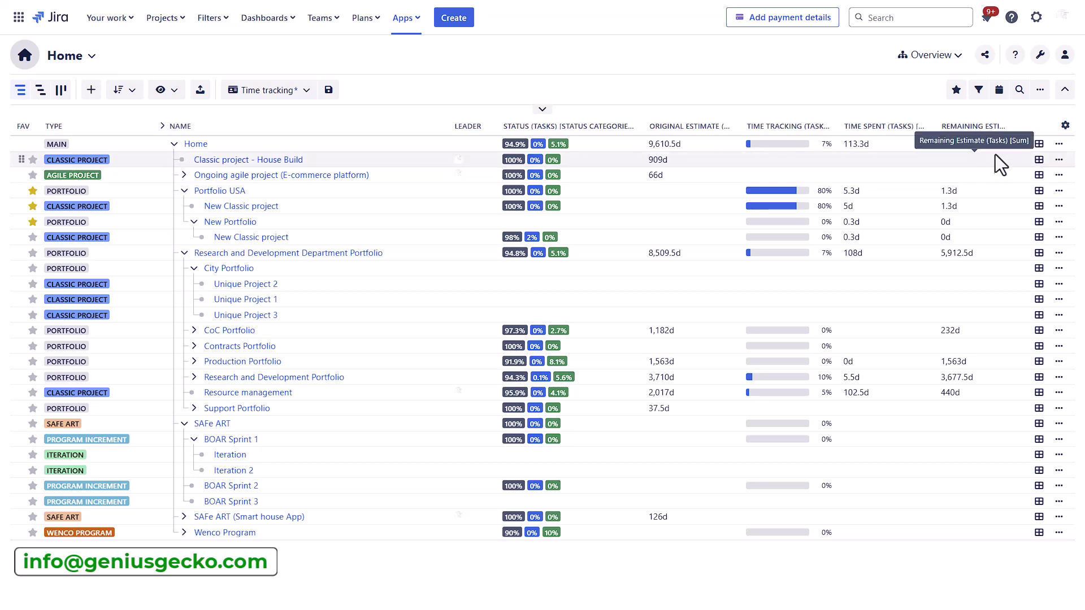
Step: Check the row actions available for Home and open Classic project - House Build in the Gantt module
{"action": "left_click", "coordinate": [1055, 147]}
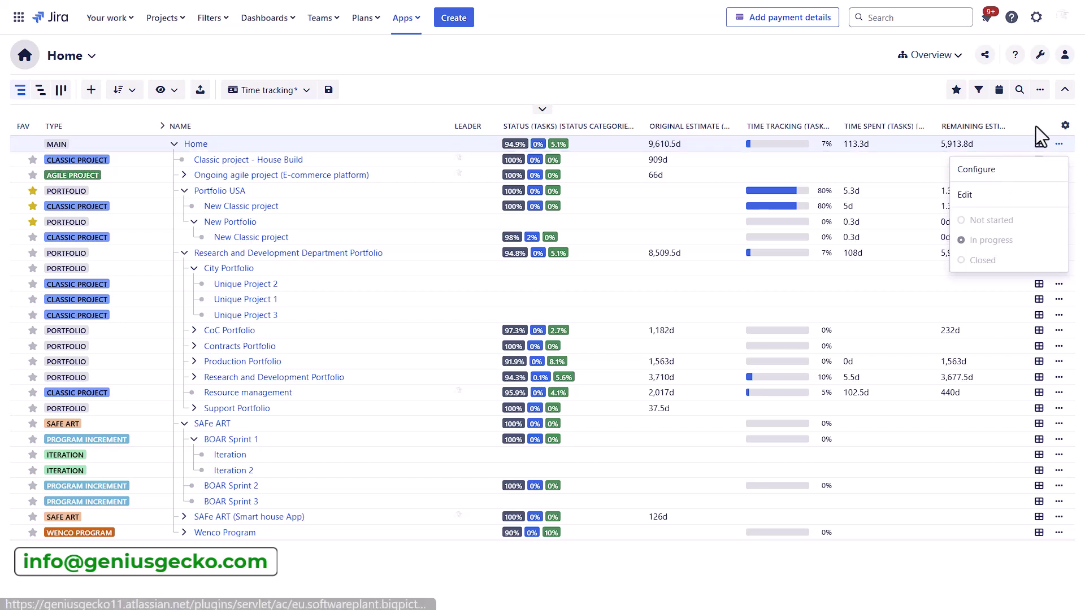
{"action": "left_click", "coordinate": [711, 159]}
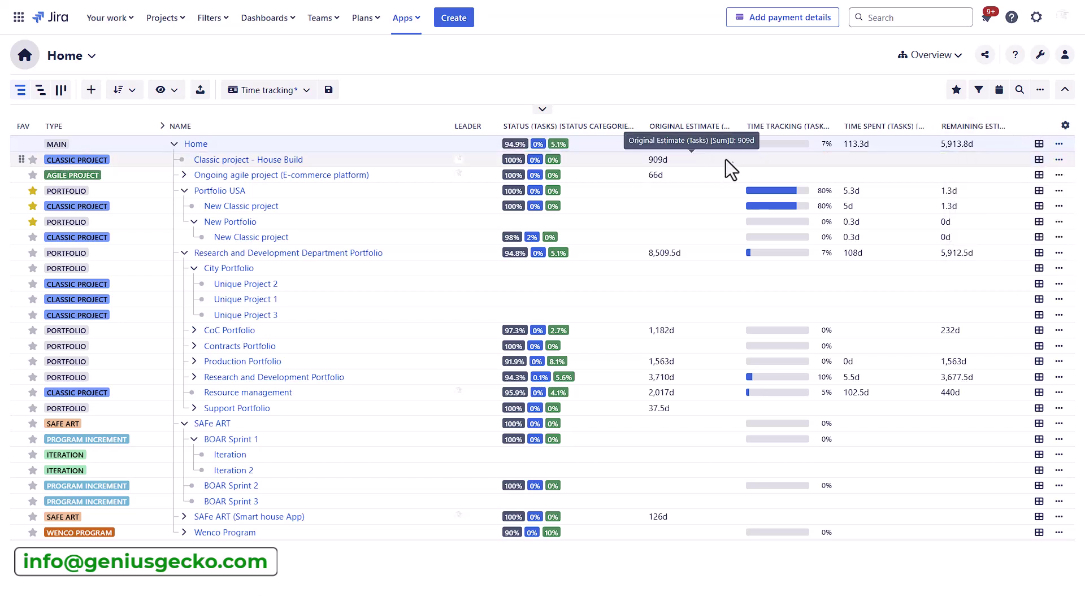
{"action": "left_click", "coordinate": [1041, 163]}
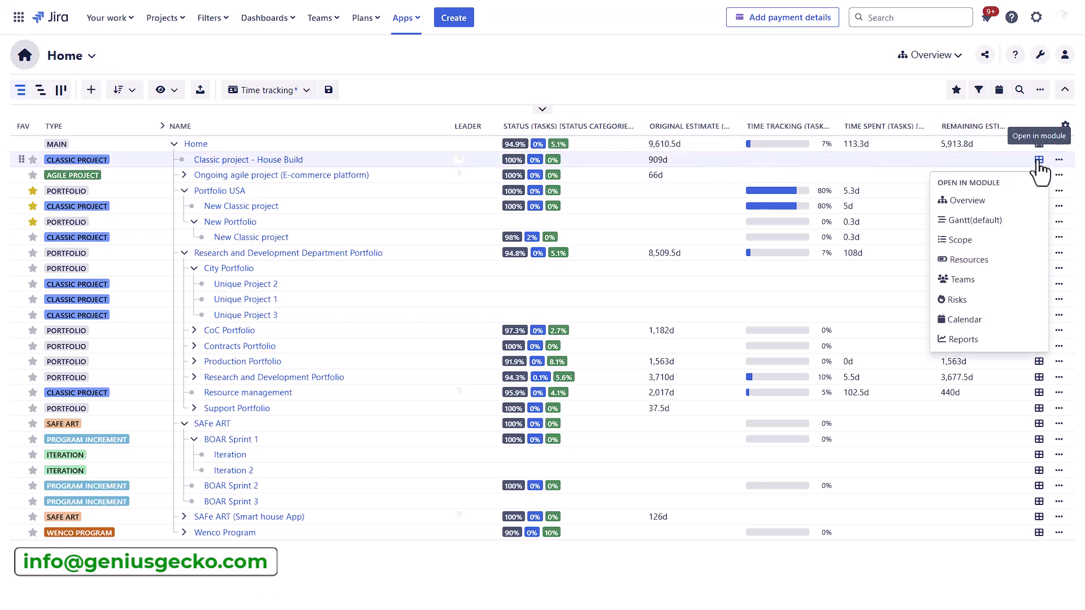
{"action": "left_click", "coordinate": [992, 224]}
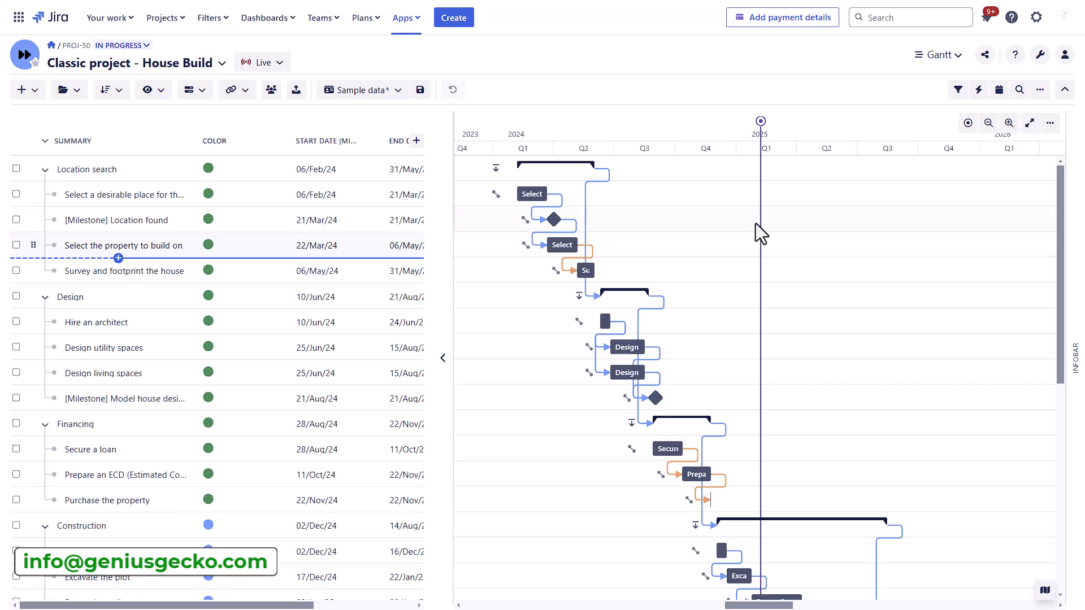
Step: Extend the task "Select a desirable place for the model house" on the timeline so that it ends on 13/May/24
{"action": "left_click_drag", "start_coordinate": [450, 226], "coordinate": [563, 227]}
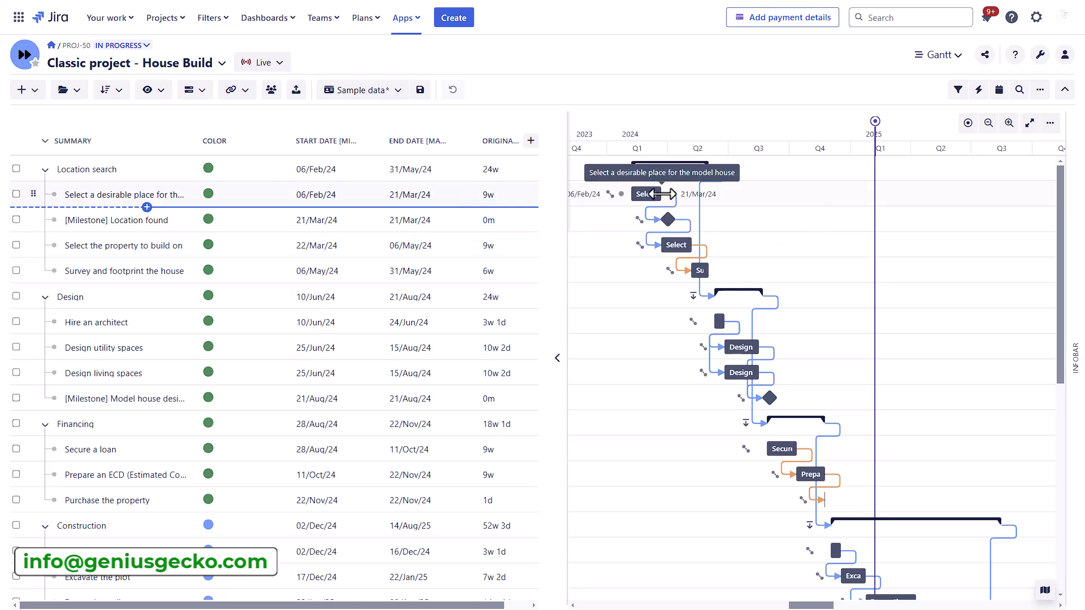
{"action": "left_click_drag", "start_coordinate": [662, 193], "coordinate": [697, 194]}
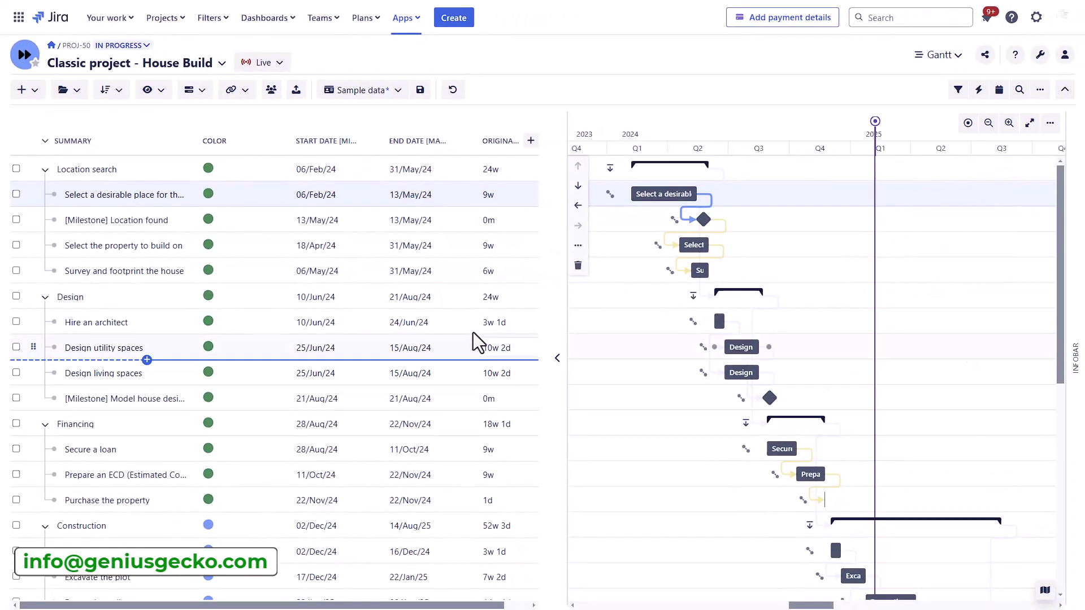
{"action": "left_click_drag", "start_coordinate": [567, 306], "coordinate": [456, 316]}
Step: Review the project's dependencies, overdue tasks, milestones and critical-path tasks in the infobar
{"action": "left_click", "coordinate": [1074, 357]}
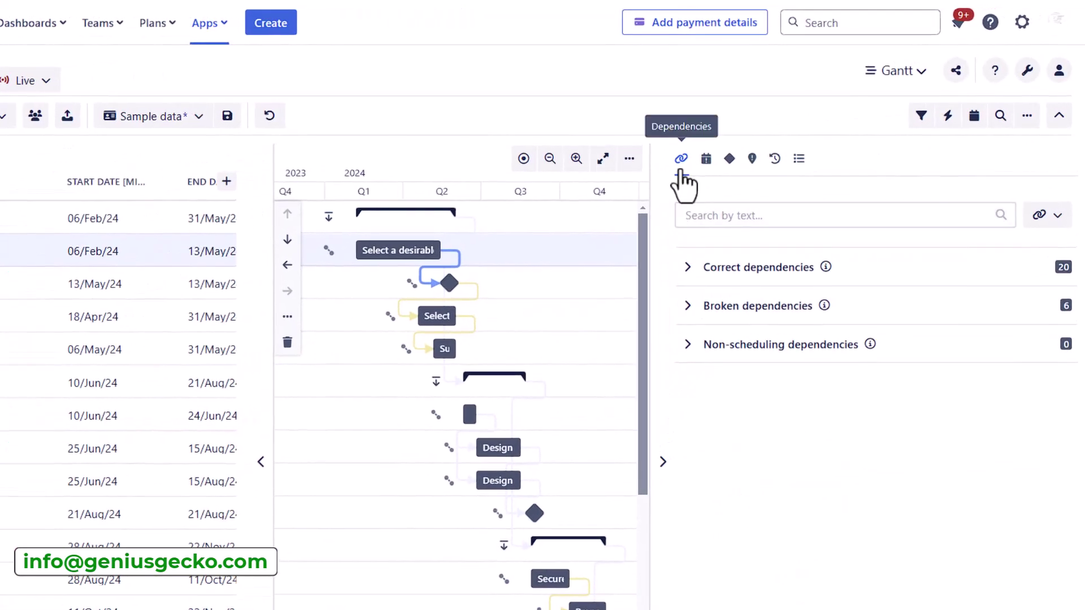
{"action": "left_click", "coordinate": [705, 159]}
{"action": "left_click_drag", "start_coordinate": [650, 255], "coordinate": [606, 273]}
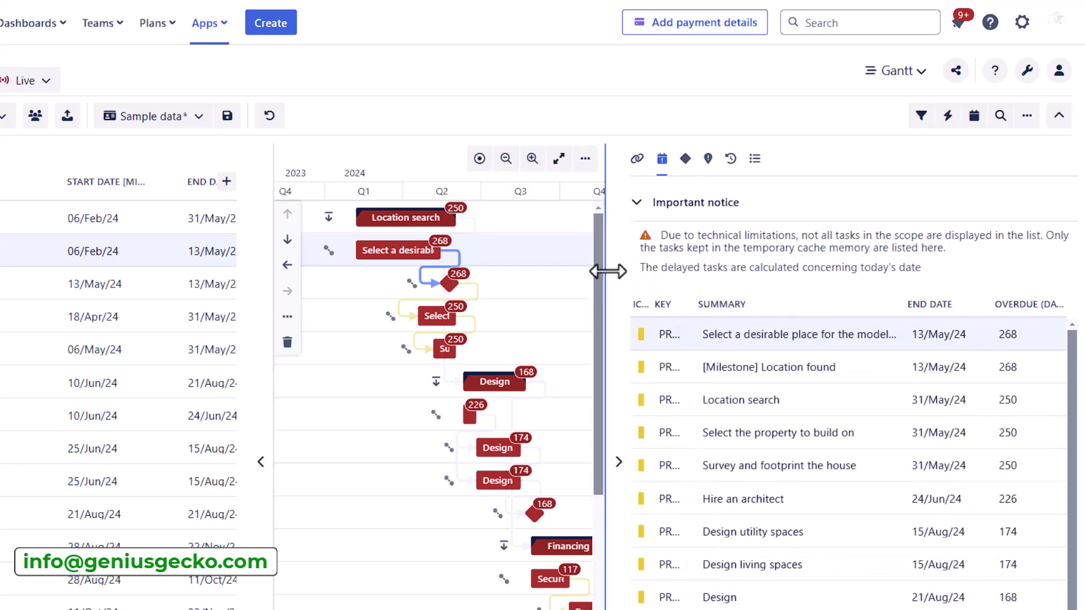
{"action": "left_click", "coordinate": [685, 159]}
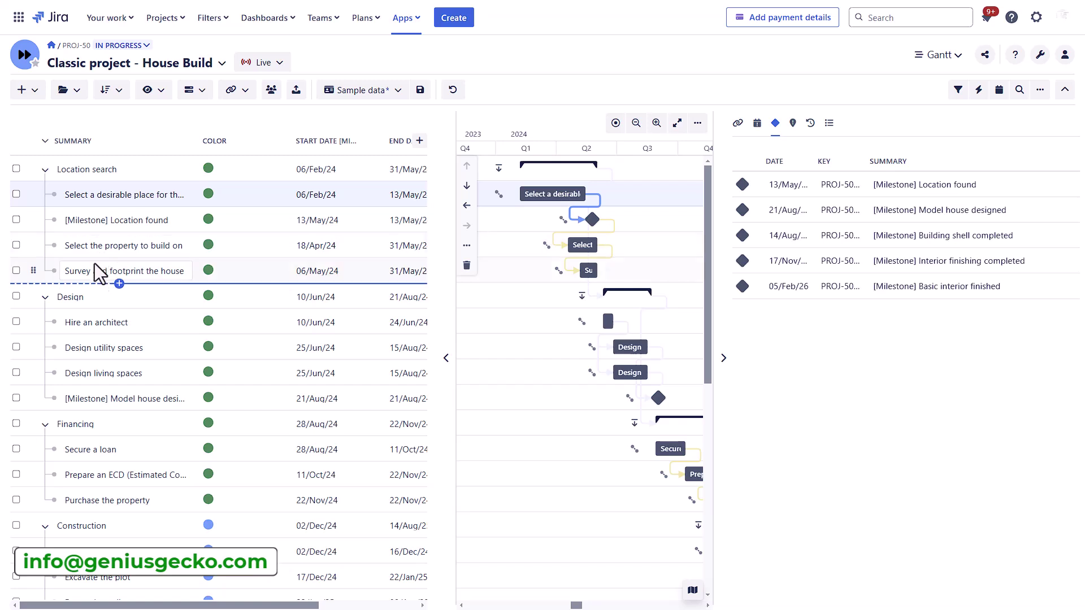
{"action": "left_click", "coordinate": [1020, 90]}
{"action": "left_click", "coordinate": [921, 124]}
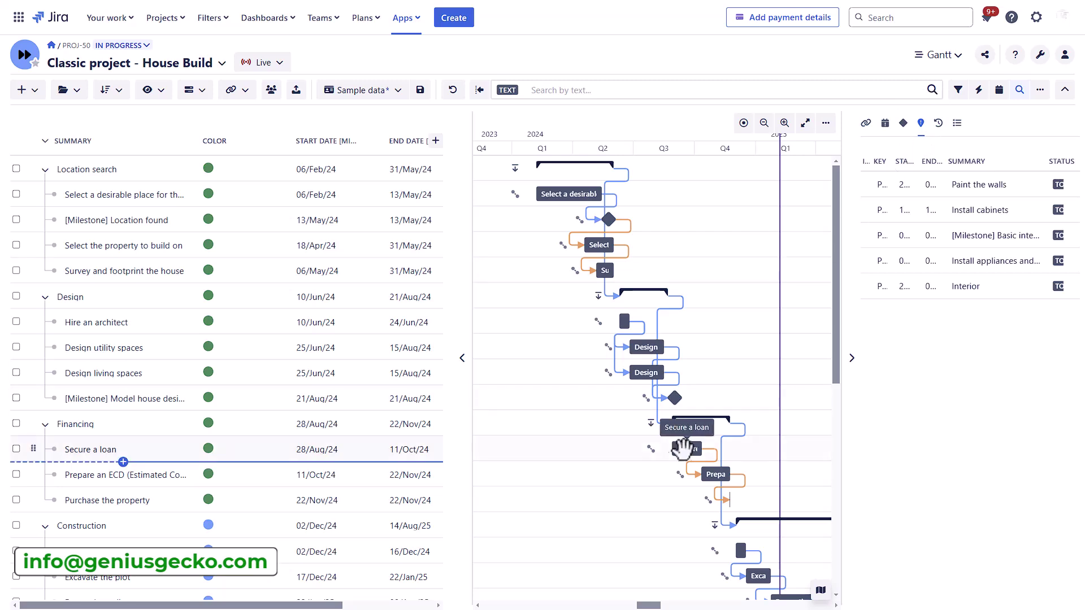
Step: Turn on ASAP mode for the dependency from Utilities to Interior and save it
{"action": "scroll", "coordinate": [674, 458], "scroll_direction": "down", "scroll_amount": 8}
{"action": "left_click_drag", "start_coordinate": [652, 606], "coordinate": [673, 607]}
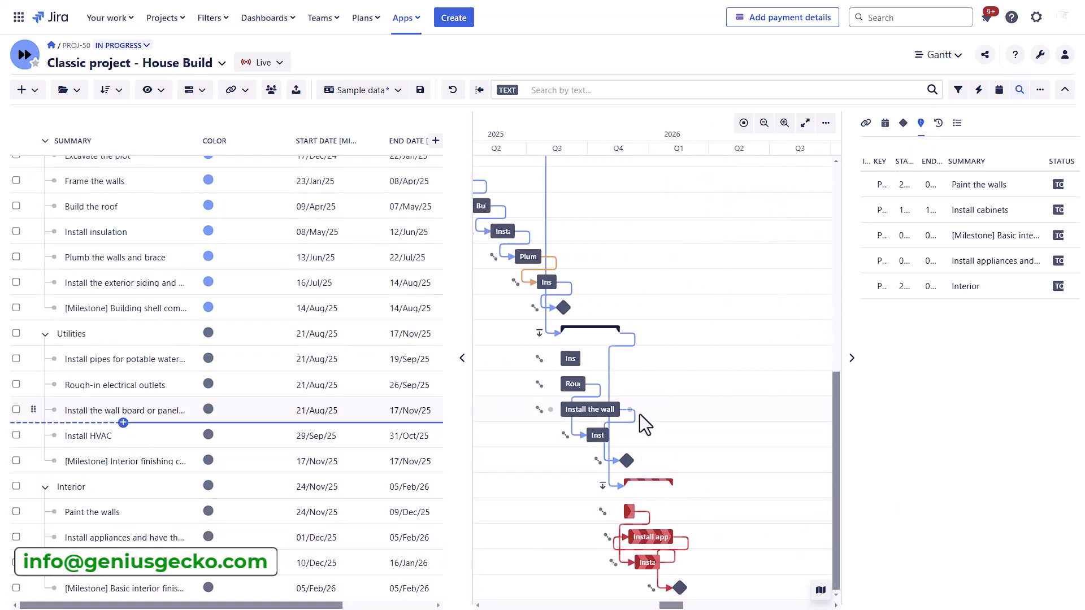
{"action": "left_click", "coordinate": [620, 353]}
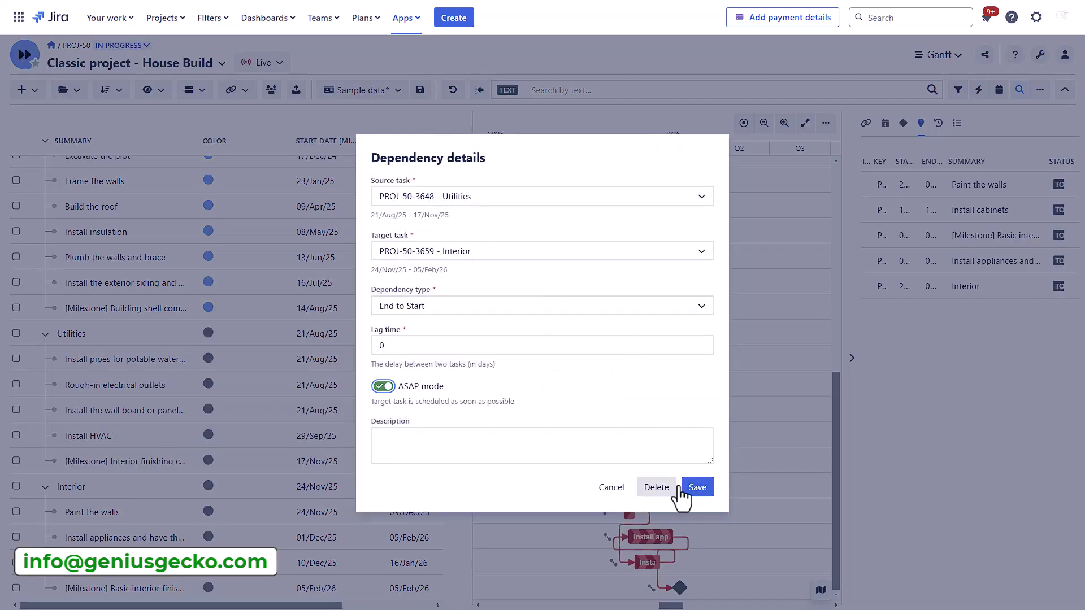
{"action": "left_click", "coordinate": [700, 489]}
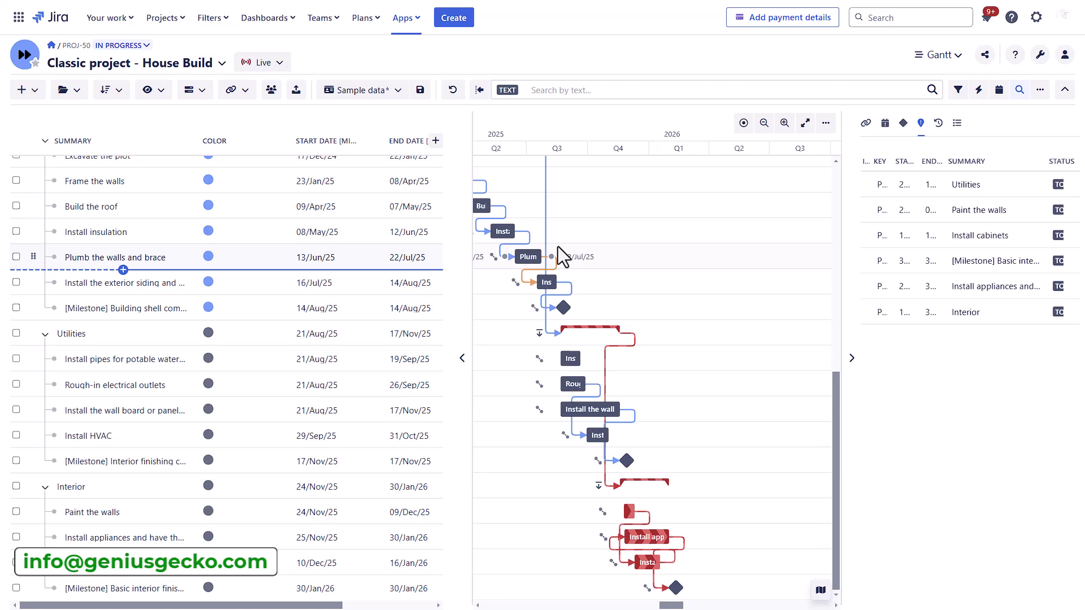
Step: Turn on ASAP mode for the dependency from Construction to Utilities and save it
{"action": "scroll", "coordinate": [594, 287], "scroll_direction": "up", "scroll_amount": 3}
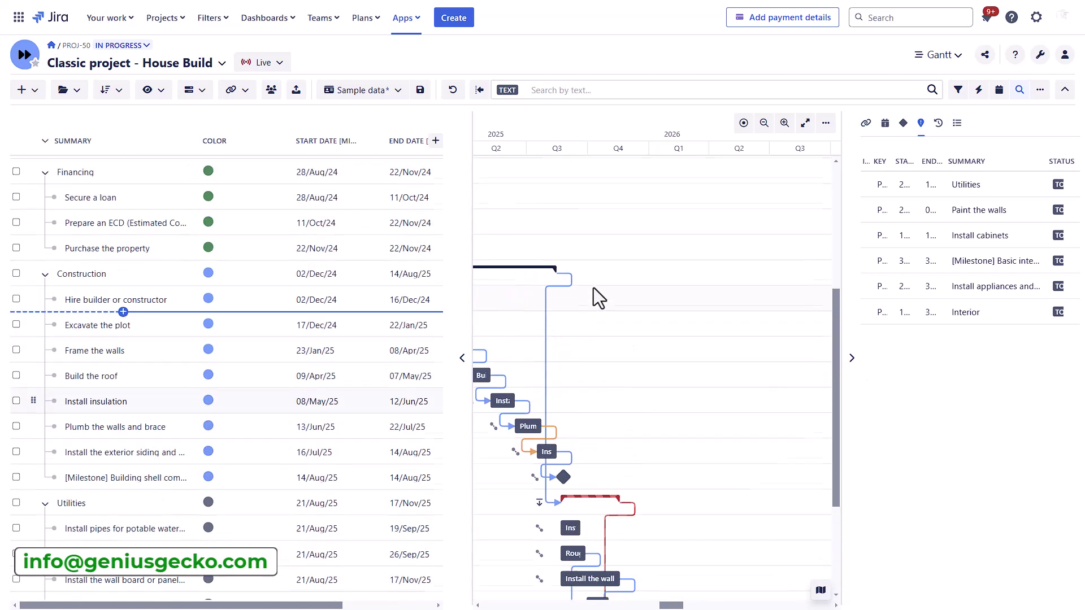
{"action": "left_click", "coordinate": [545, 333]}
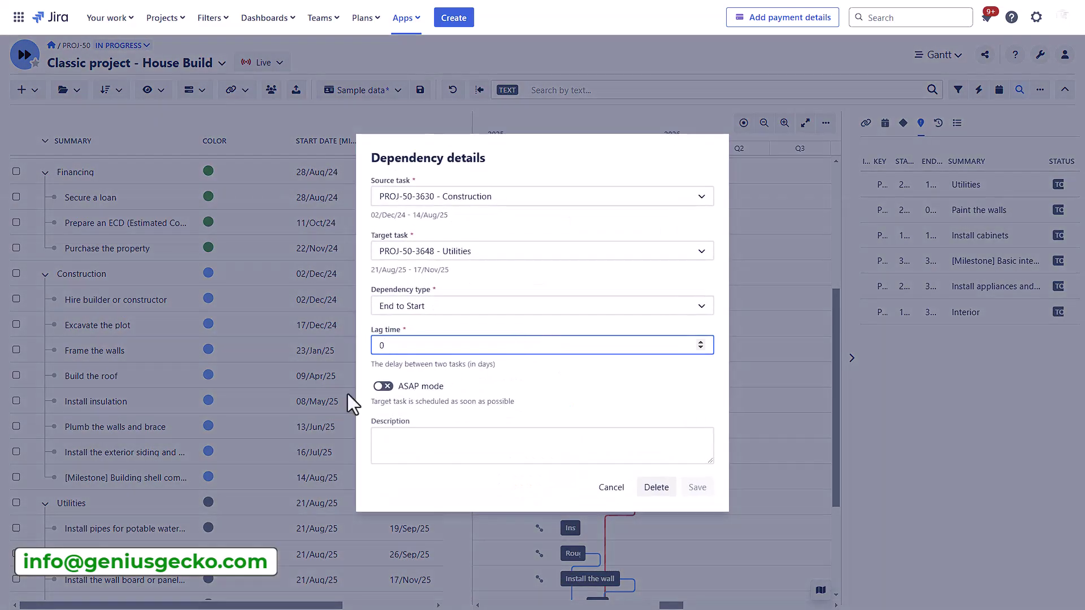
{"action": "left_click", "coordinate": [384, 386]}
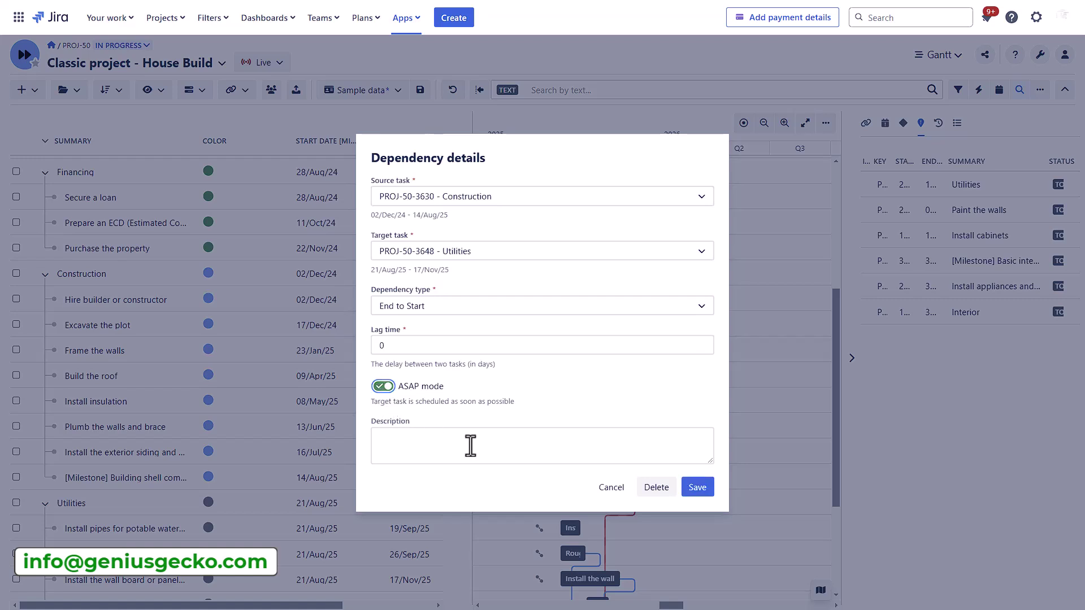
{"action": "left_click", "coordinate": [699, 488]}
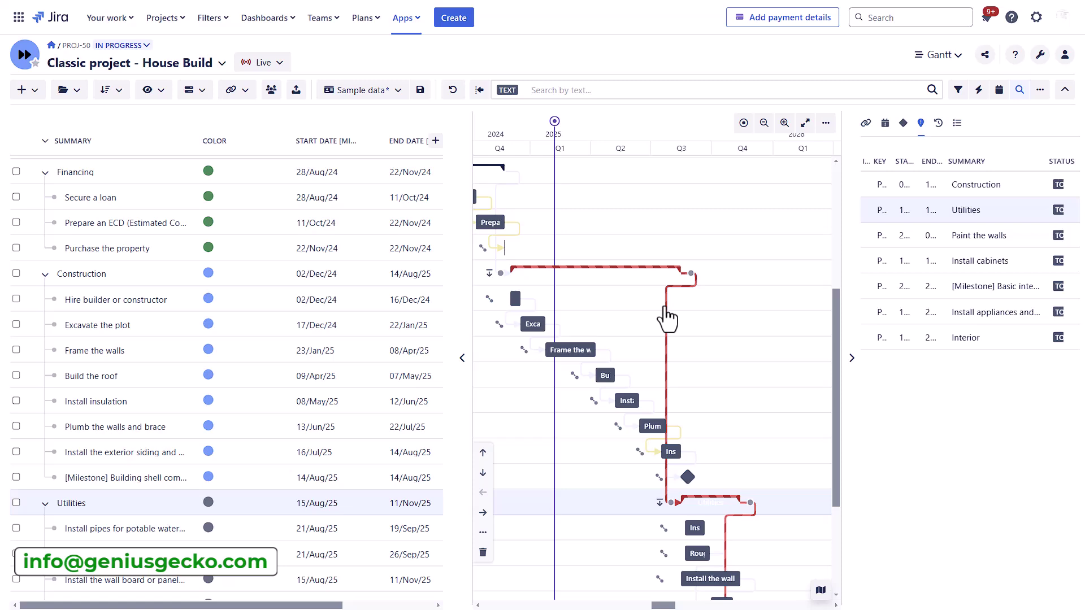
Step: Review the project's change history, expanding the tasks affected by the most recent PROJ-50-3648 dependency update
{"action": "scroll", "coordinate": [647, 305], "scroll_direction": "down", "scroll_amount": 4}
{"action": "scroll", "coordinate": [690, 322], "scroll_direction": "up", "scroll_amount": 3}
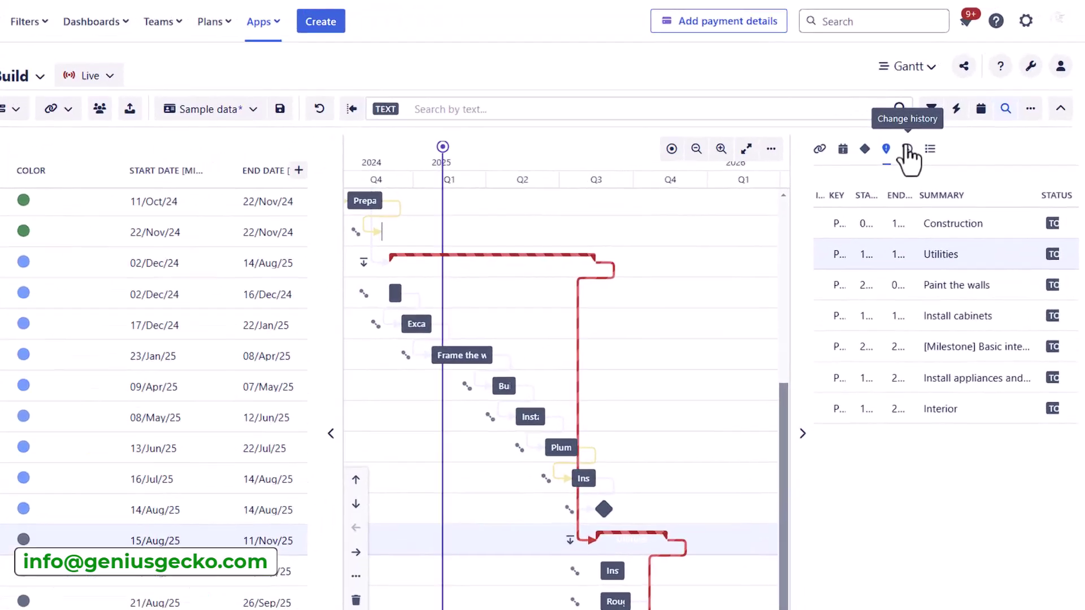
{"action": "left_click", "coordinate": [907, 150]}
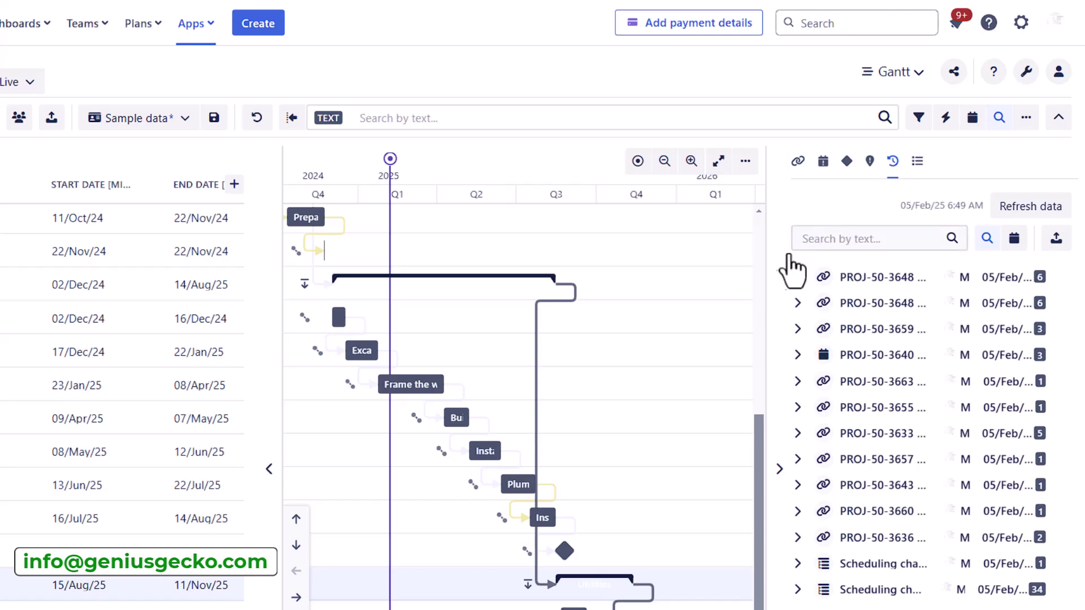
{"action": "left_click_drag", "start_coordinate": [765, 279], "coordinate": [597, 279]}
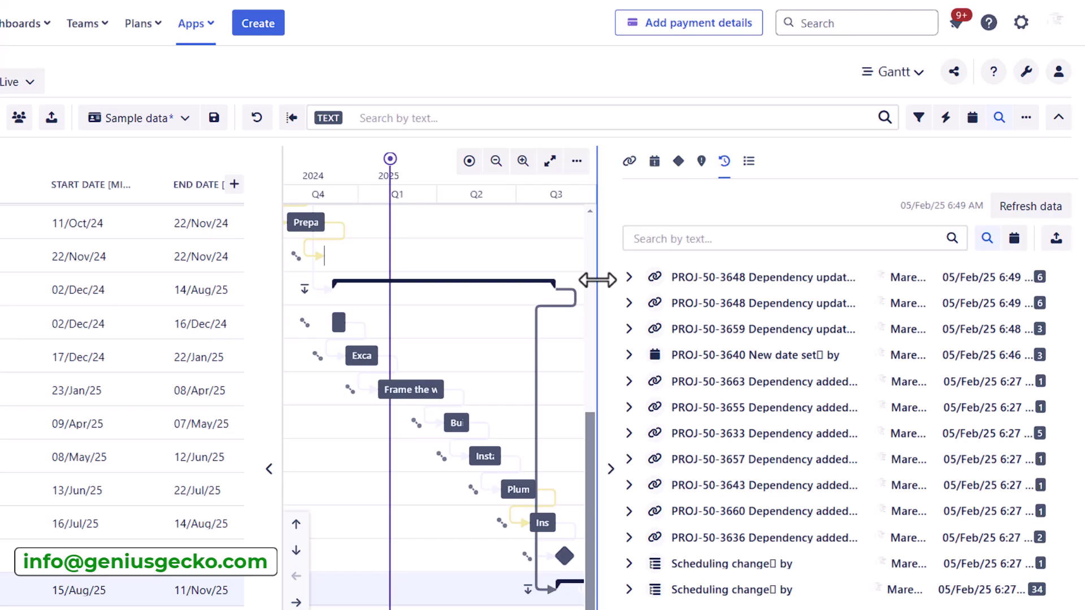
{"action": "left_click", "coordinate": [630, 278]}
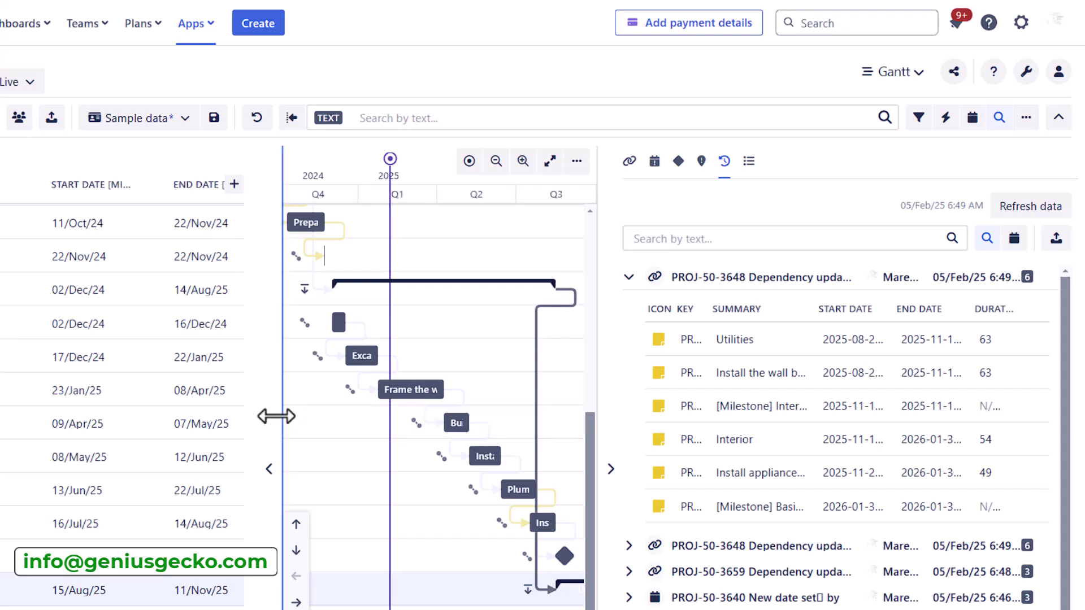
{"action": "left_click_drag", "start_coordinate": [276, 416], "coordinate": [68, 402]}
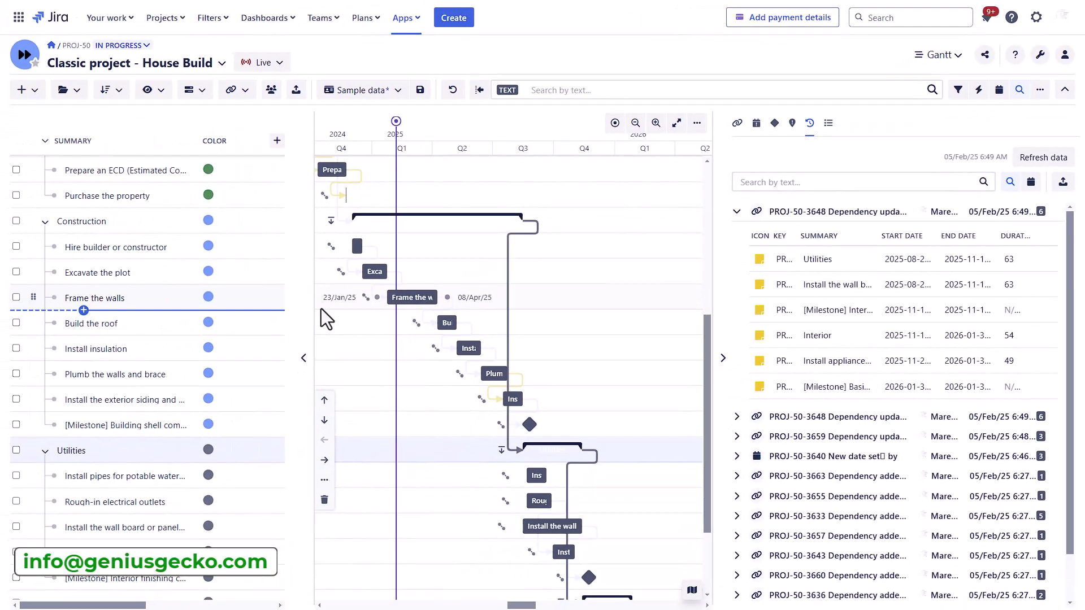
Step: Select the five Construction tasks from Hire builder or constructor through Install insulation for bulk editing
{"action": "left_click", "coordinate": [828, 124]}
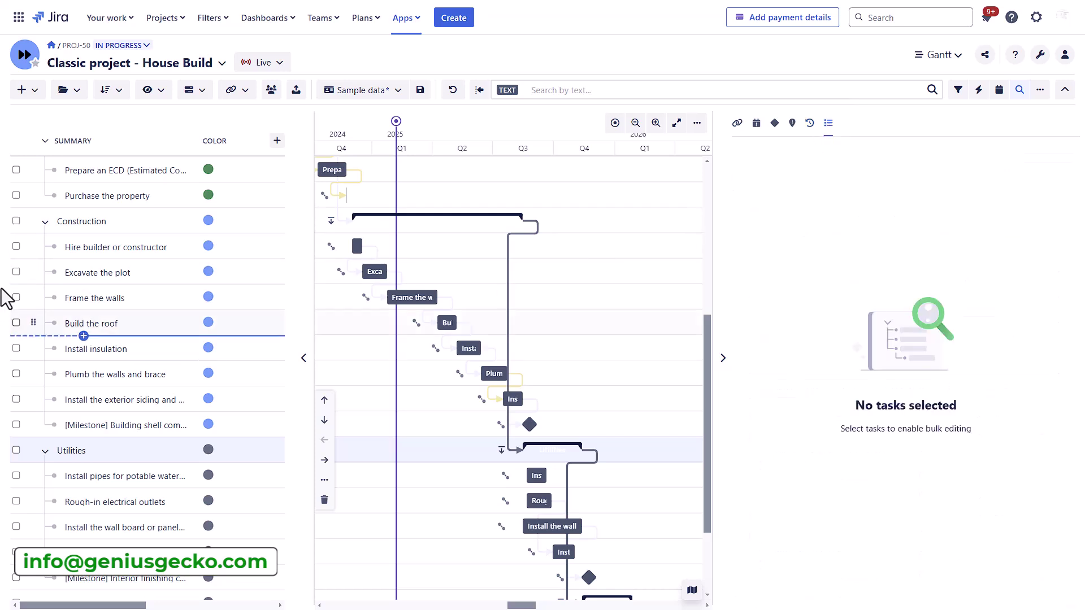
{"action": "left_click_drag", "start_coordinate": [313, 219], "coordinate": [383, 244]}
{"action": "left_click", "coordinate": [16, 247]}
{"action": "left_click", "coordinate": [16, 273]}
{"action": "left_click", "coordinate": [16, 298]}
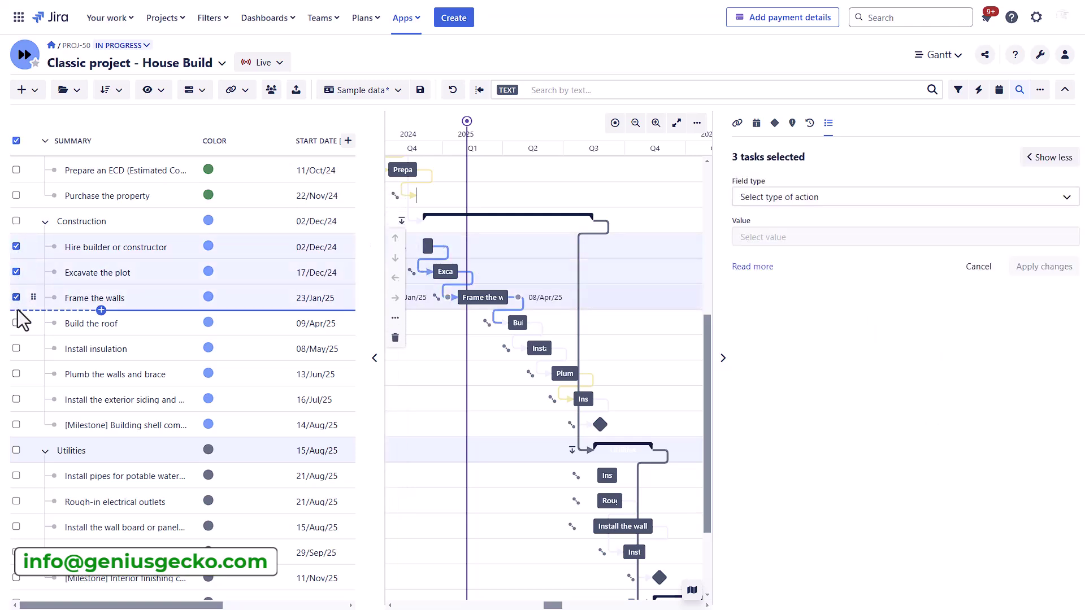
{"action": "left_click", "coordinate": [15, 323]}
{"action": "left_click", "coordinate": [16, 348]}
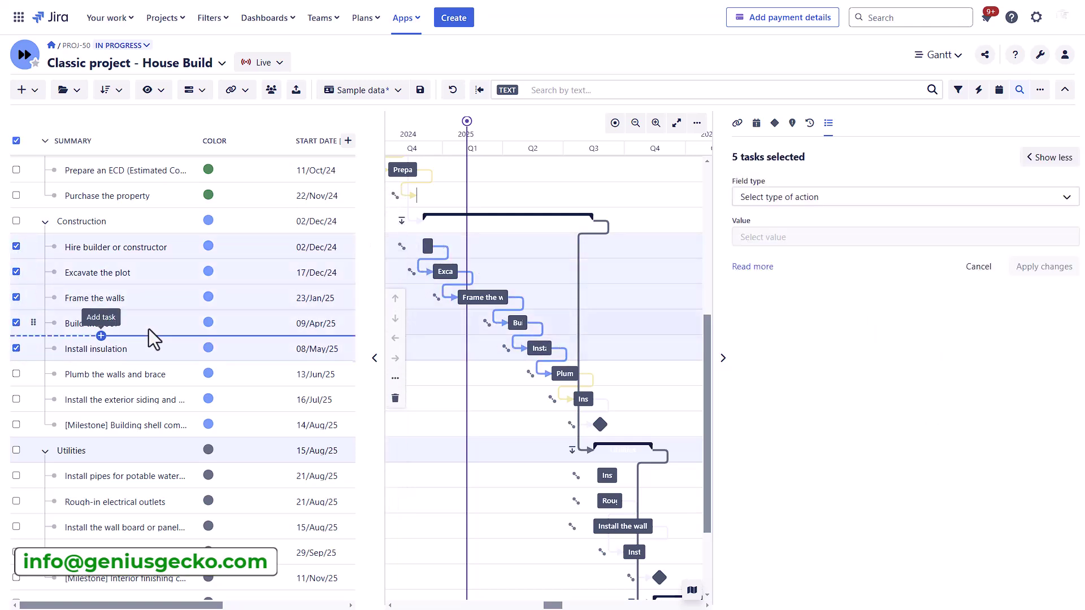
Step: Check the field types available for bulk changes without applying any, and list the options for creating or importing tasks
{"action": "left_click", "coordinate": [801, 195]}
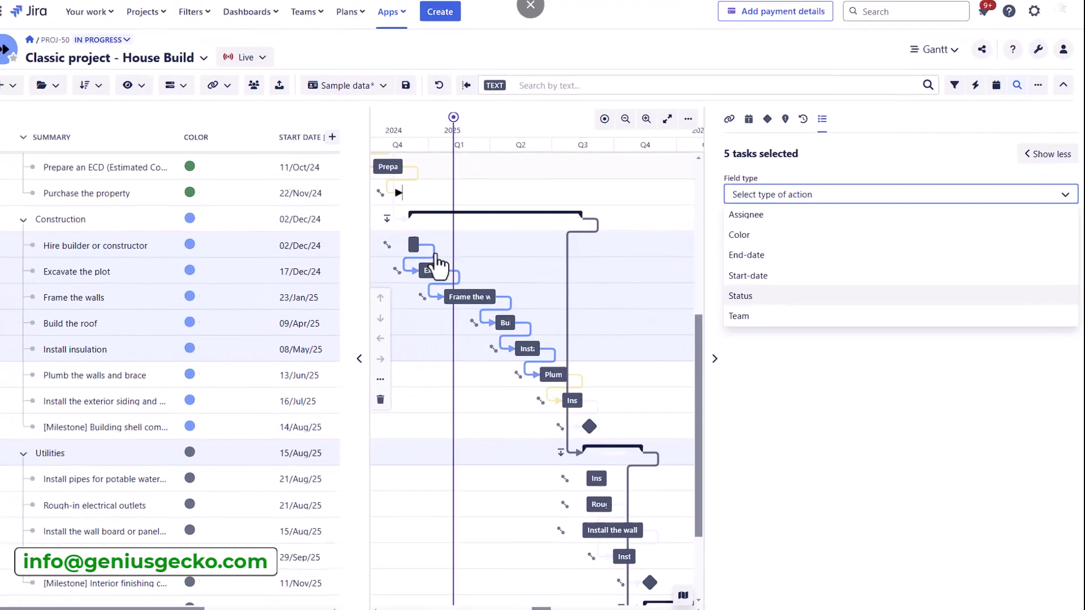
{"action": "left_click", "coordinate": [716, 354]}
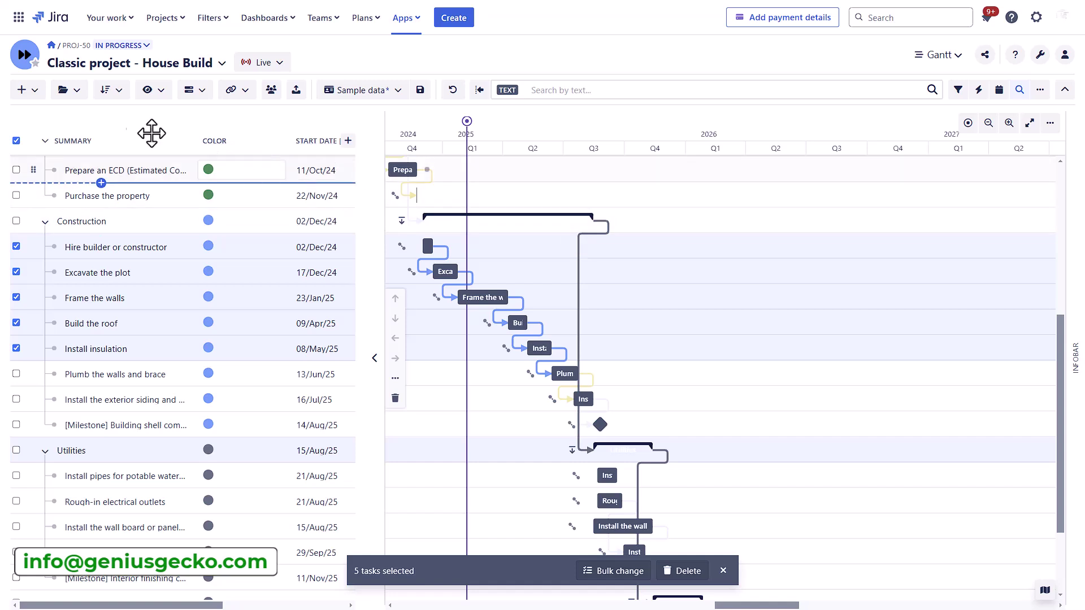
{"action": "left_click", "coordinate": [25, 90]}
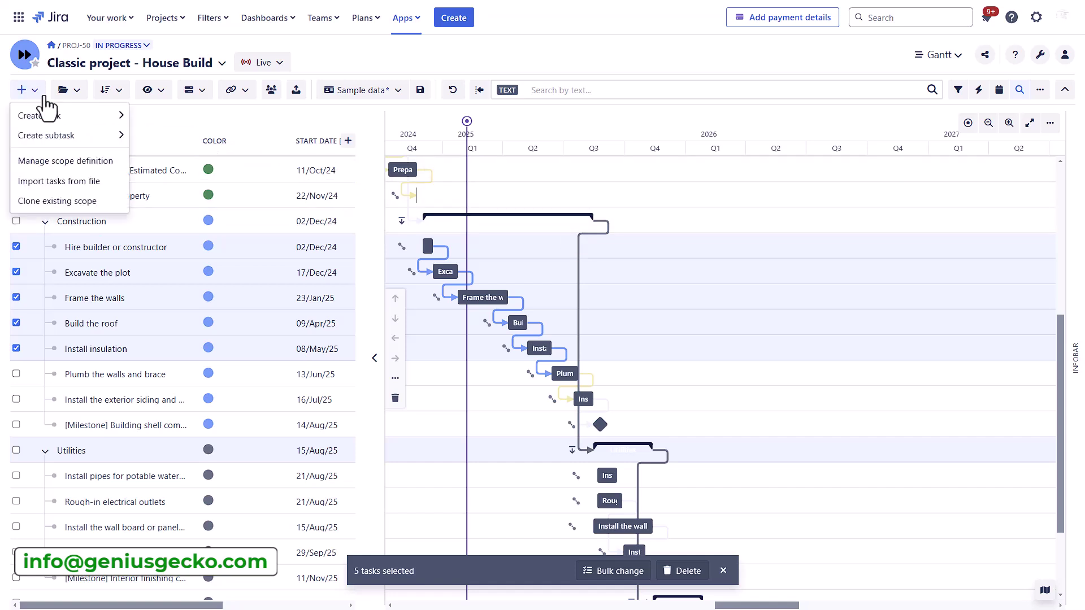
Step: Examine the options for creating tasks and subtasks, and the fields available for organizing tasks A-Z
{"action": "mouse_move", "coordinate": [68, 116]}
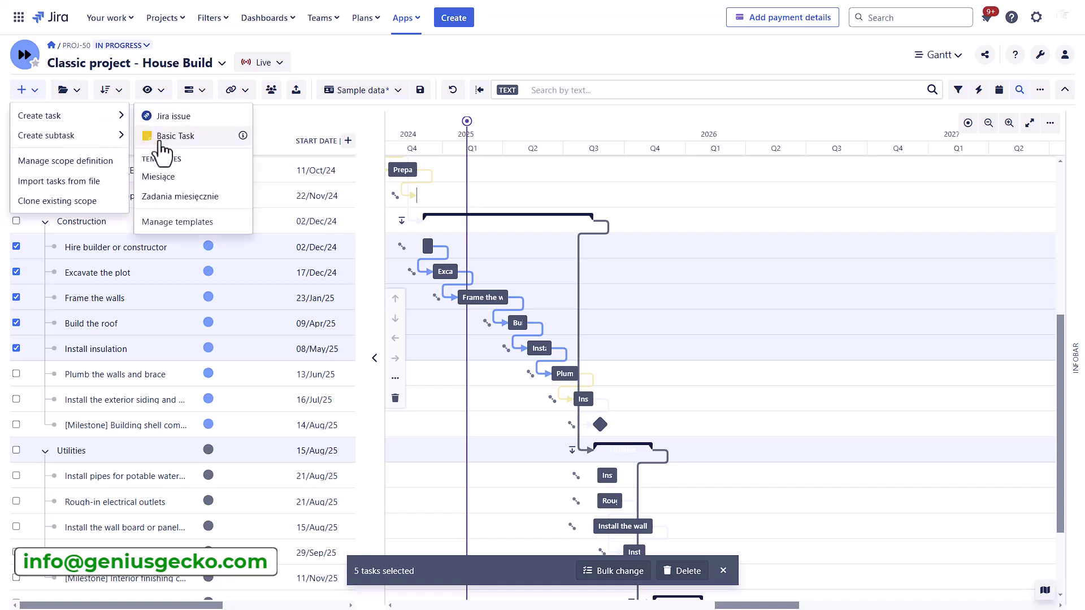
{"action": "mouse_move", "coordinate": [97, 136]}
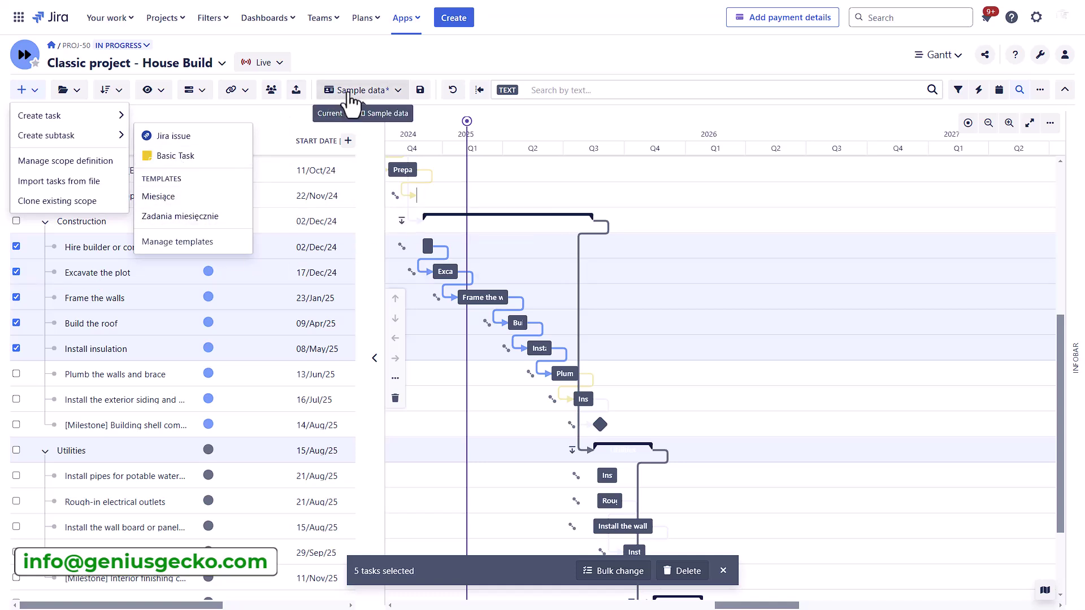
{"action": "left_click", "coordinate": [109, 89]}
{"action": "mouse_move", "coordinate": [116, 120]}
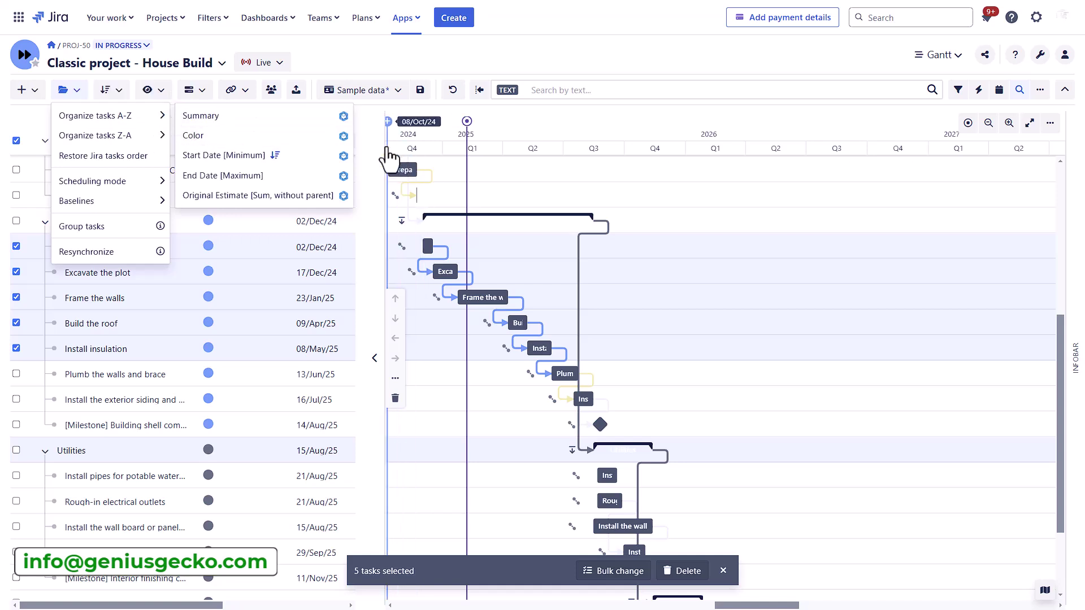
Step: Widen the task table beside the Gantt chart, and switch its column view to Essentials
{"action": "left_click_drag", "start_coordinate": [384, 146], "coordinate": [520, 146]}
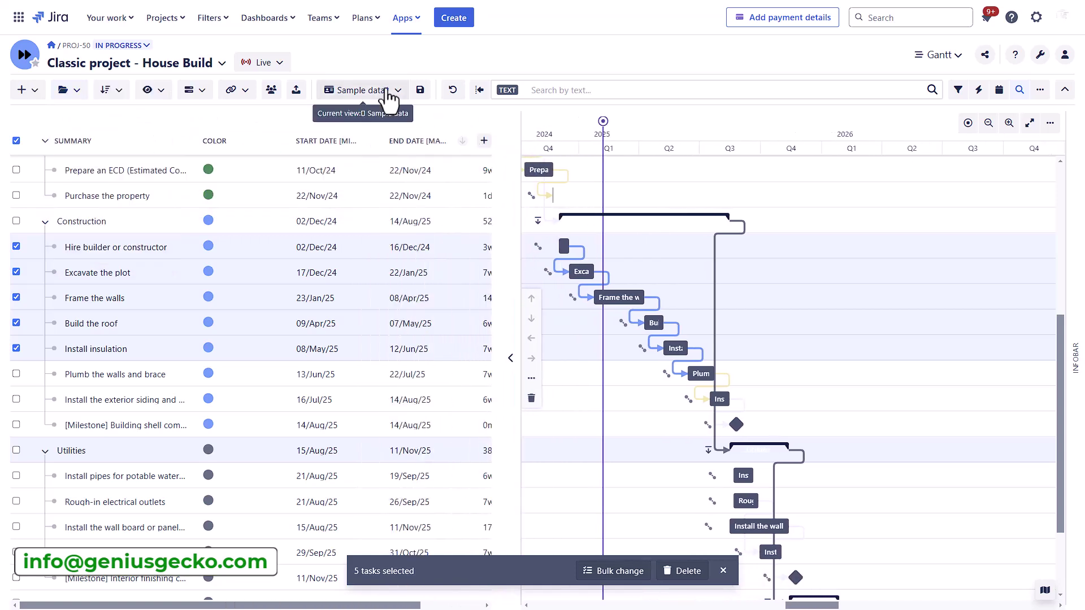
{"action": "left_click", "coordinate": [358, 204]}
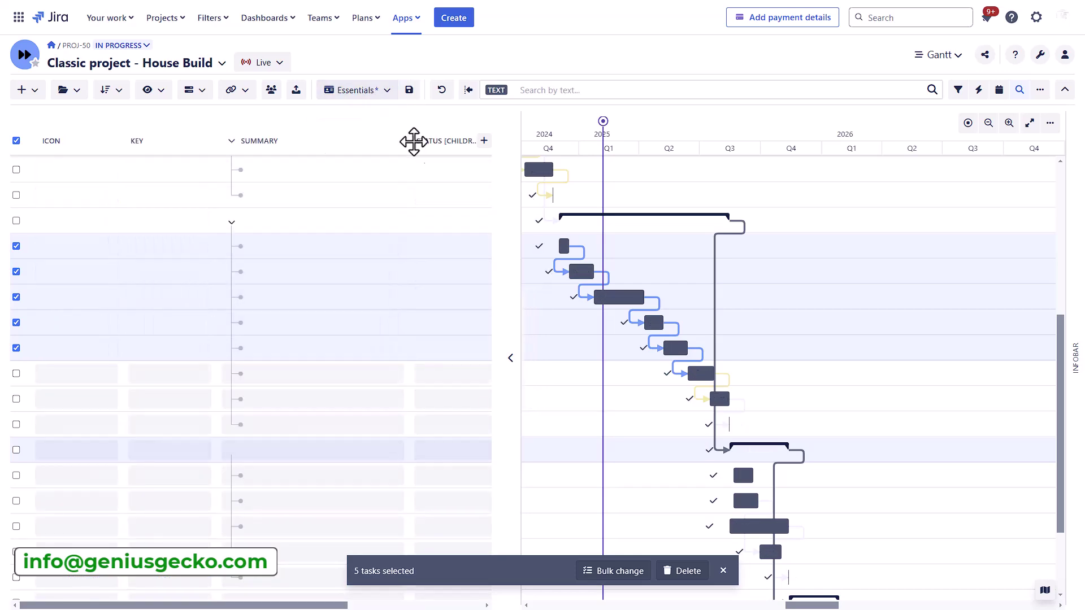
{"action": "left_click_drag", "start_coordinate": [516, 180], "coordinate": [691, 189]}
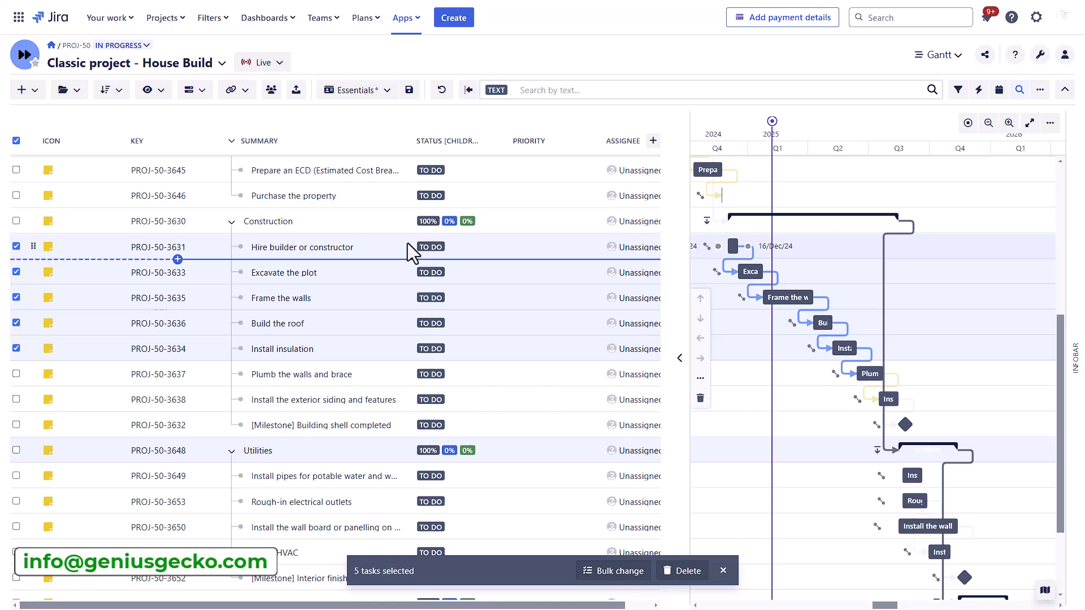
Step: Check the baseline options, and extend the end of the Hire builder or constructor task to 18/Apr/25
{"action": "left_click", "coordinate": [68, 90]}
{"action": "mouse_move", "coordinate": [89, 201]}
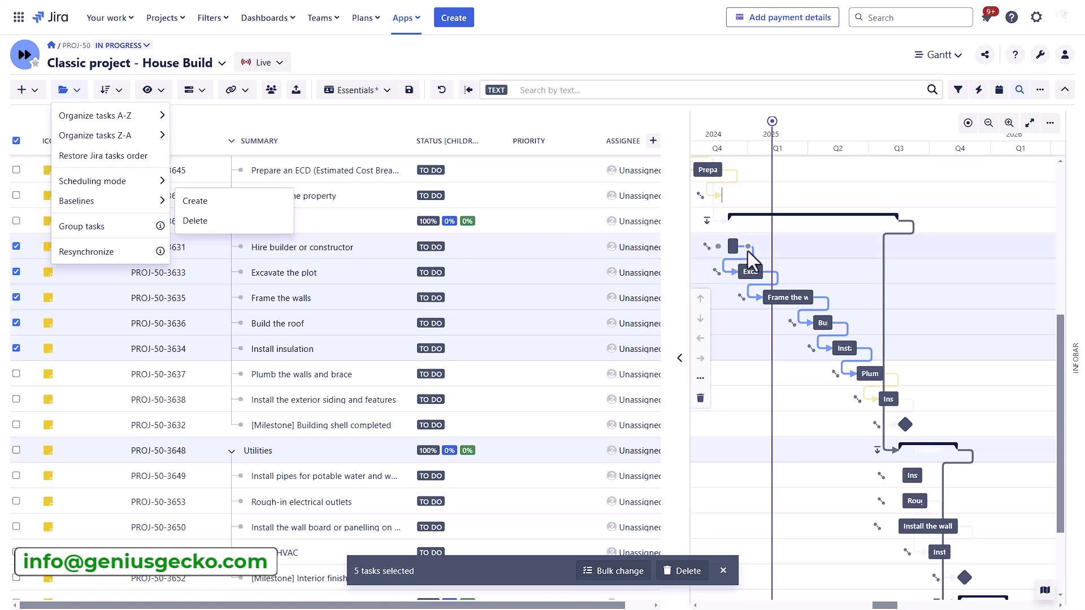
{"action": "left_click_drag", "start_coordinate": [737, 247], "coordinate": [776, 247]}
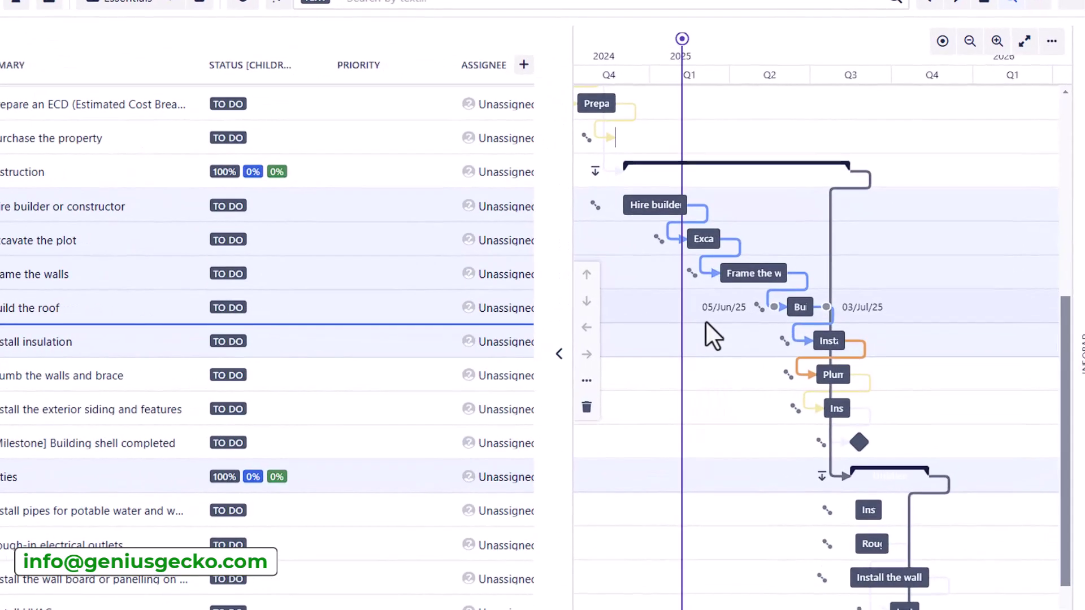
{"action": "left_click_drag", "start_coordinate": [679, 199], "coordinate": [757, 210]}
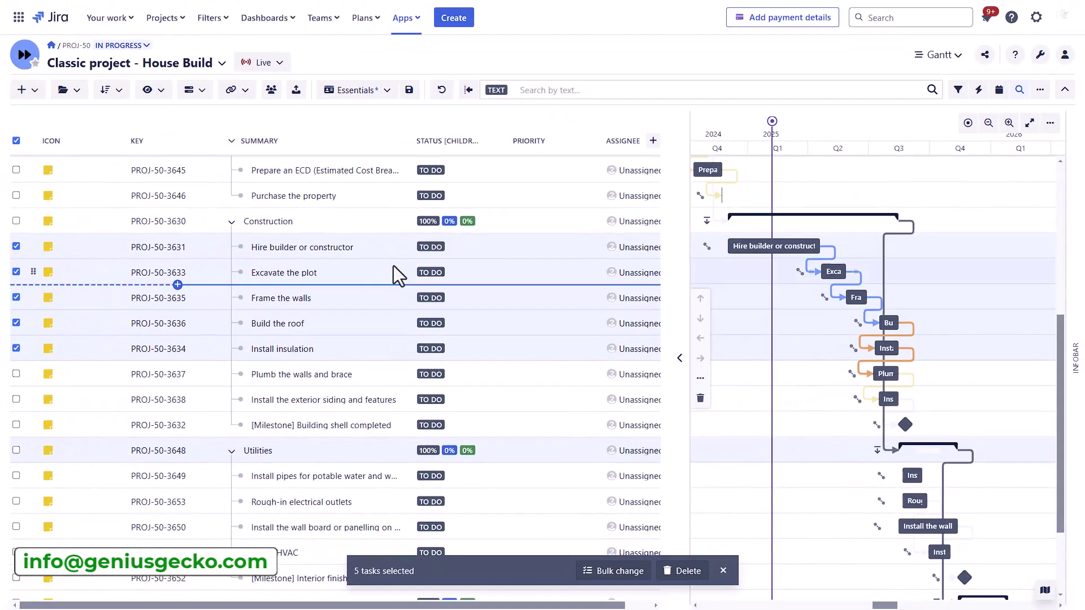
Step: Create baselines for the project's tasks, and shift Hire builder or constructor nearly three months later on the timeline
{"action": "left_click", "coordinate": [66, 90]}
{"action": "mouse_move", "coordinate": [104, 211]}
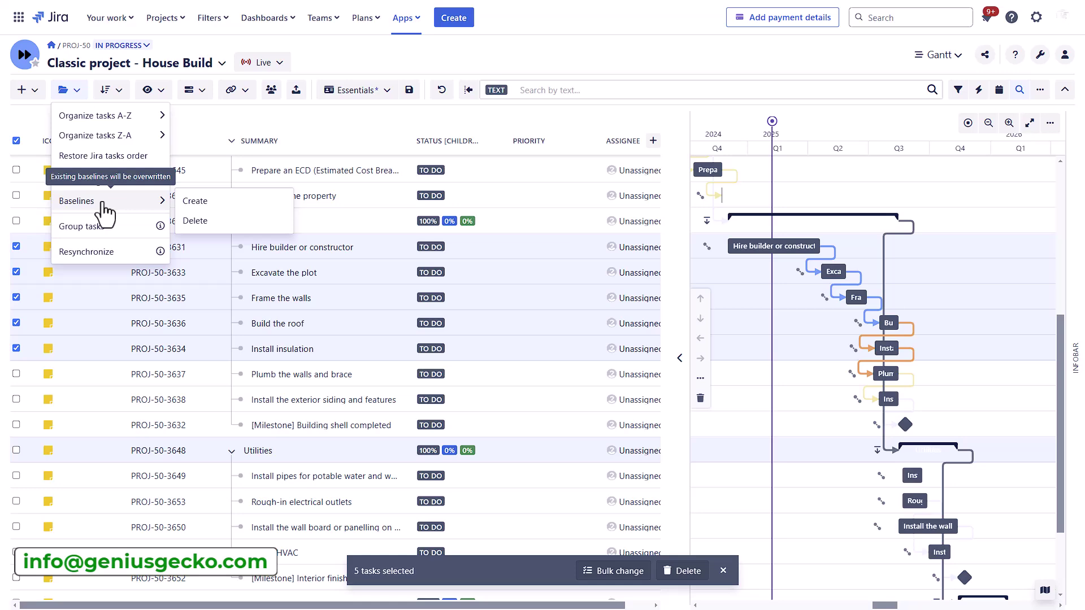
{"action": "left_click", "coordinate": [253, 204]}
{"action": "left_click", "coordinate": [678, 346]}
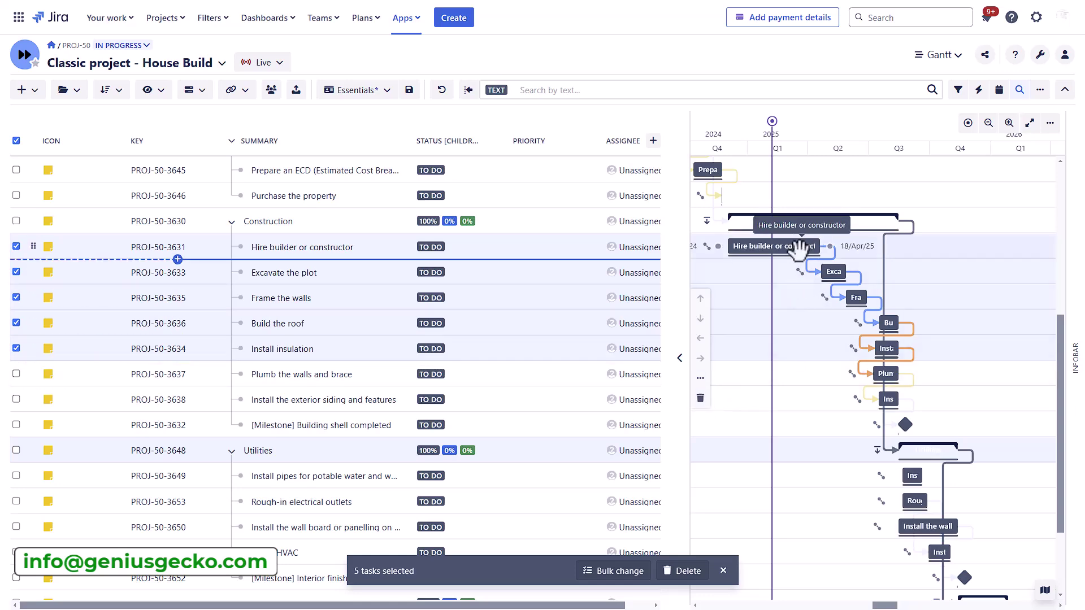
{"action": "left_click_drag", "start_coordinate": [793, 247], "coordinate": [845, 247]}
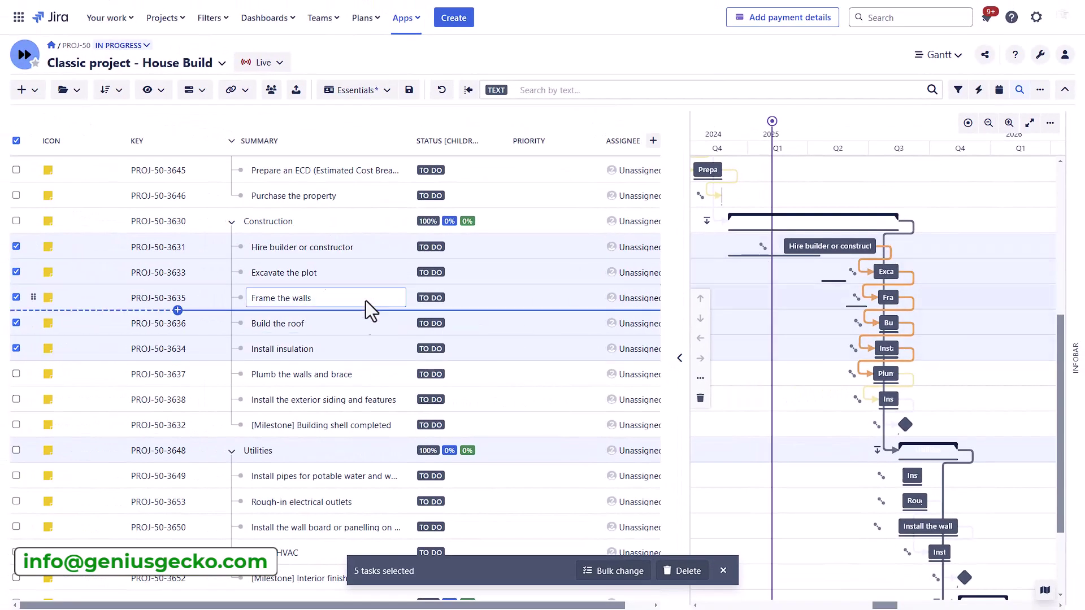
Step: Assign the Excavate the plot task to a team member
{"action": "left_click", "coordinate": [627, 275]}
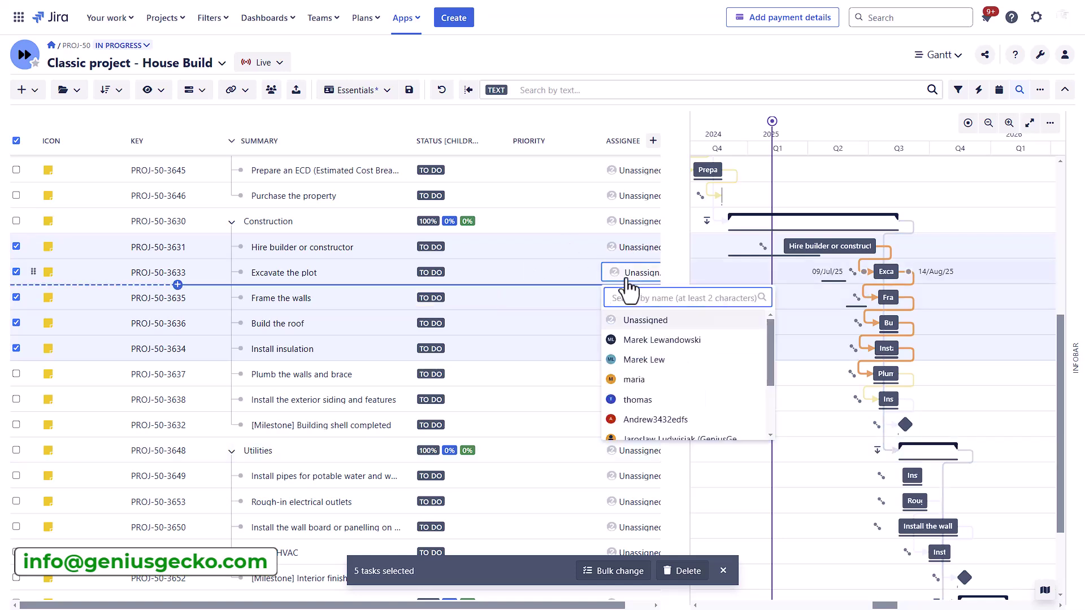
{"action": "left_click", "coordinate": [627, 360]}
{"action": "left_click", "coordinate": [333, 271]}
{"action": "left_click", "coordinate": [427, 273]}
Step: Group the tasks by Assignee, widening the group column and collapsing the group that has no assignee
{"action": "left_click", "coordinate": [69, 91]}
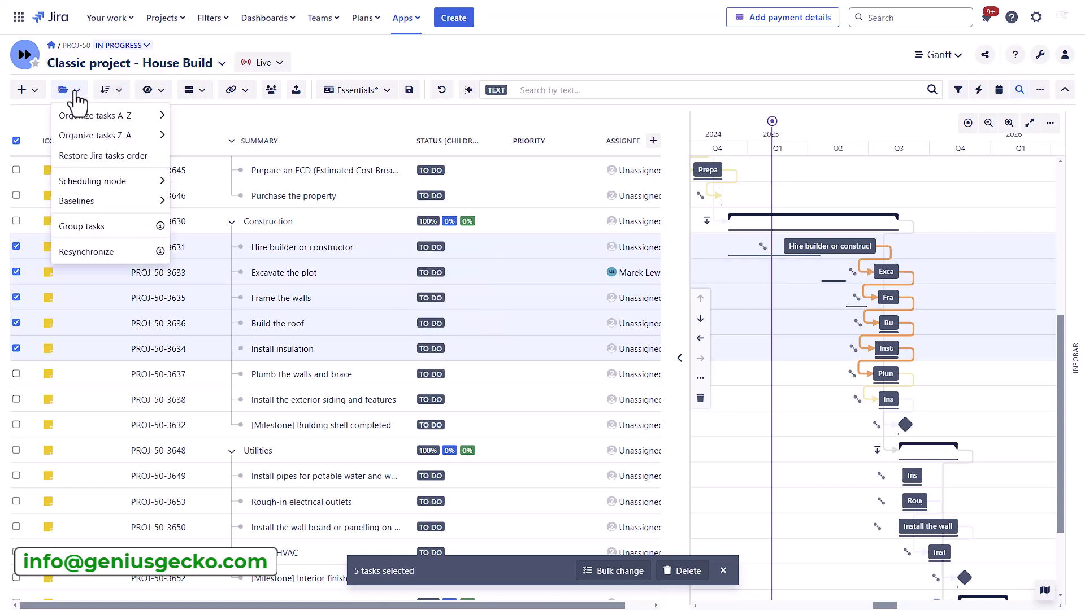
{"action": "left_click", "coordinate": [106, 229]}
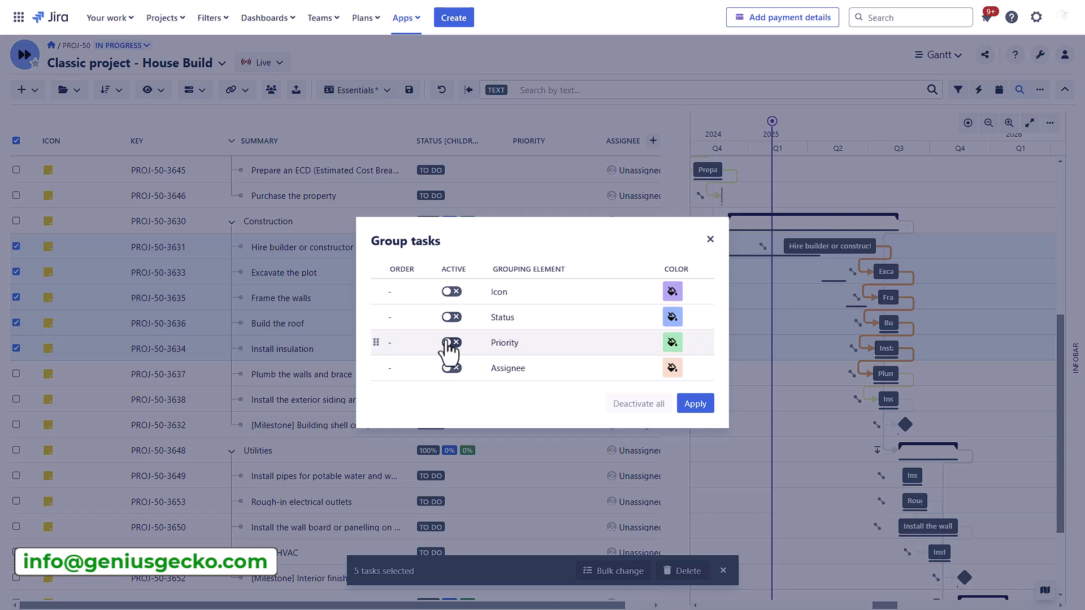
{"action": "left_click", "coordinate": [452, 368]}
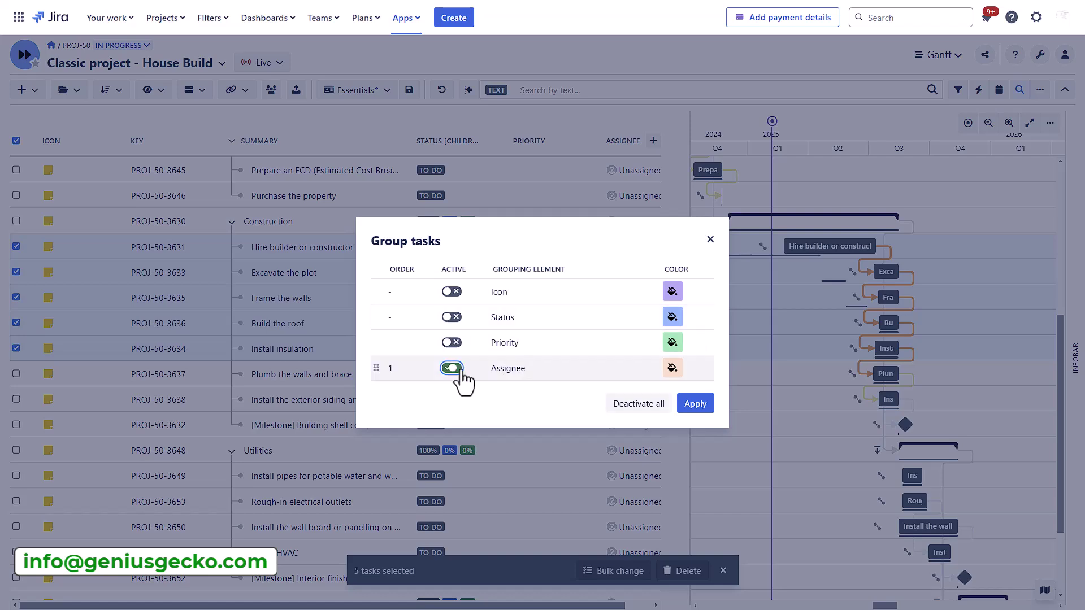
{"action": "left_click", "coordinate": [703, 403]}
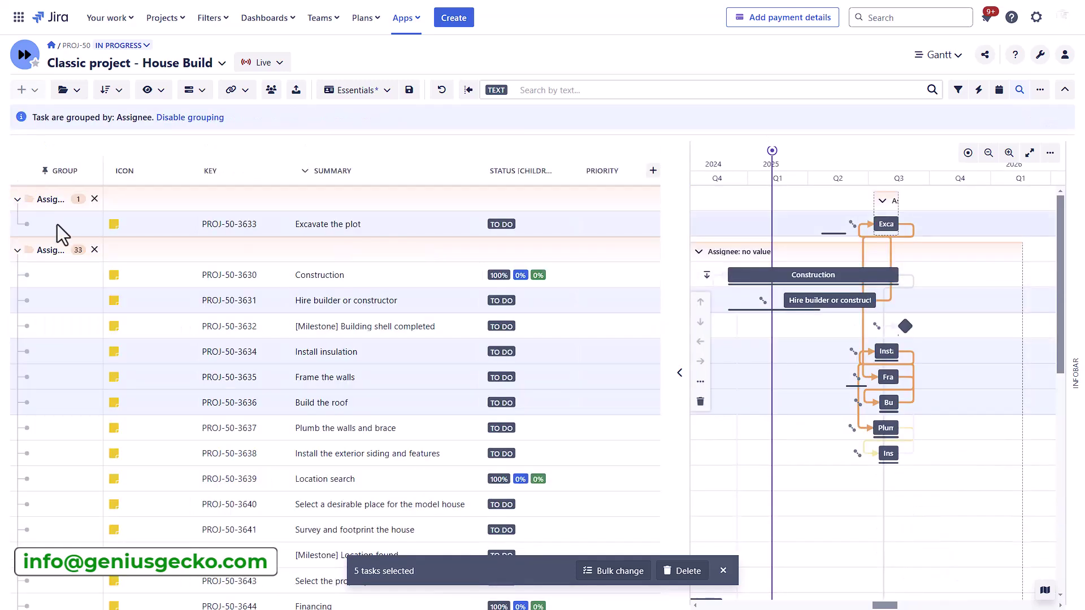
{"action": "left_click_drag", "start_coordinate": [104, 175], "coordinate": [211, 177]}
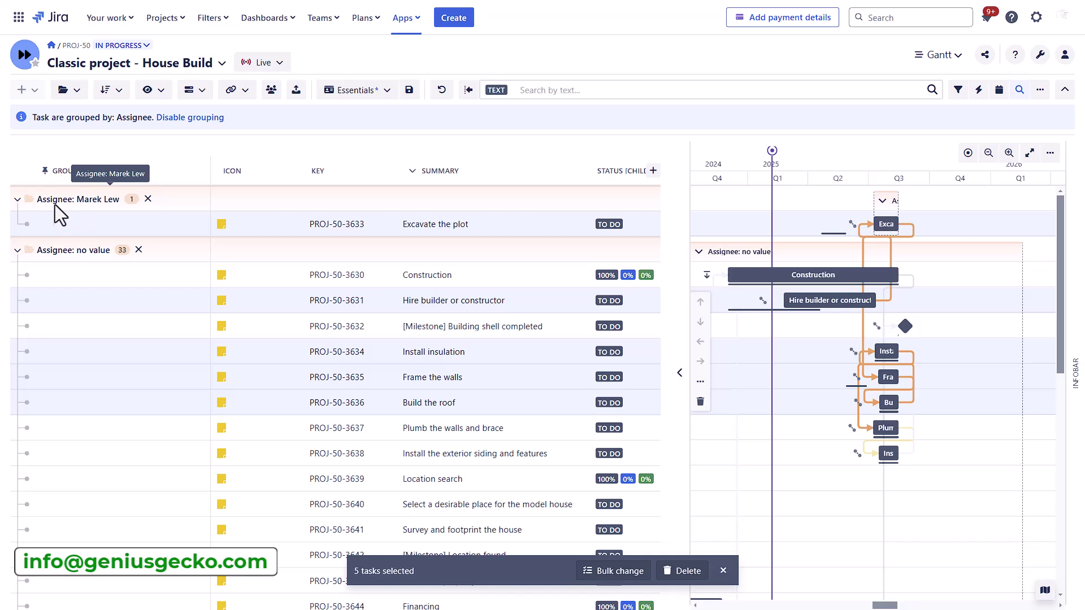
{"action": "left_click", "coordinate": [131, 250]}
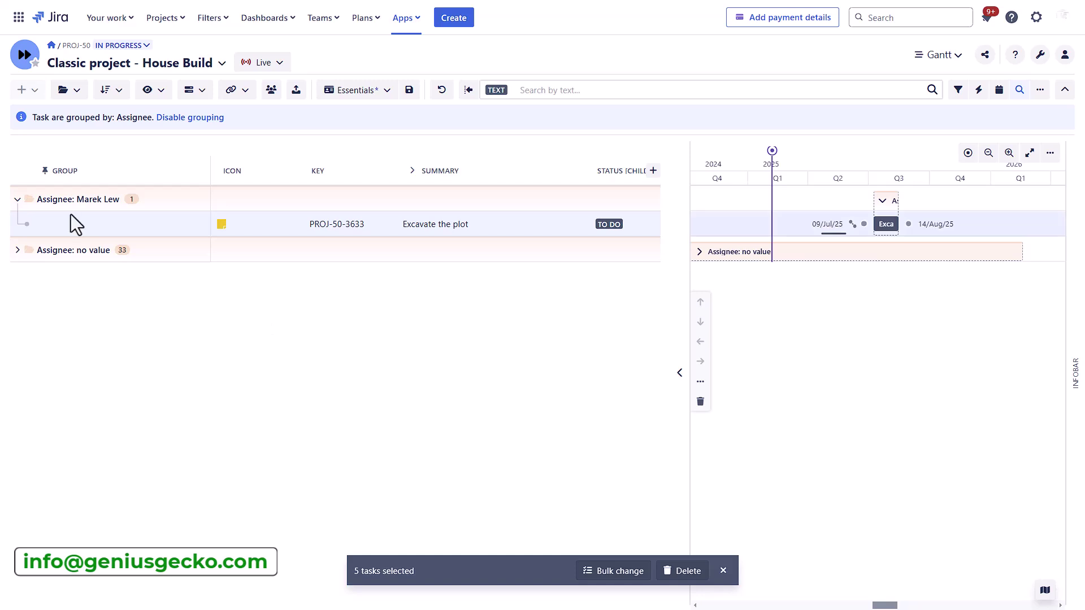
Step: Add Status as the second grouping level below Assignee, and disable the task grouping
{"action": "left_click", "coordinate": [66, 90]}
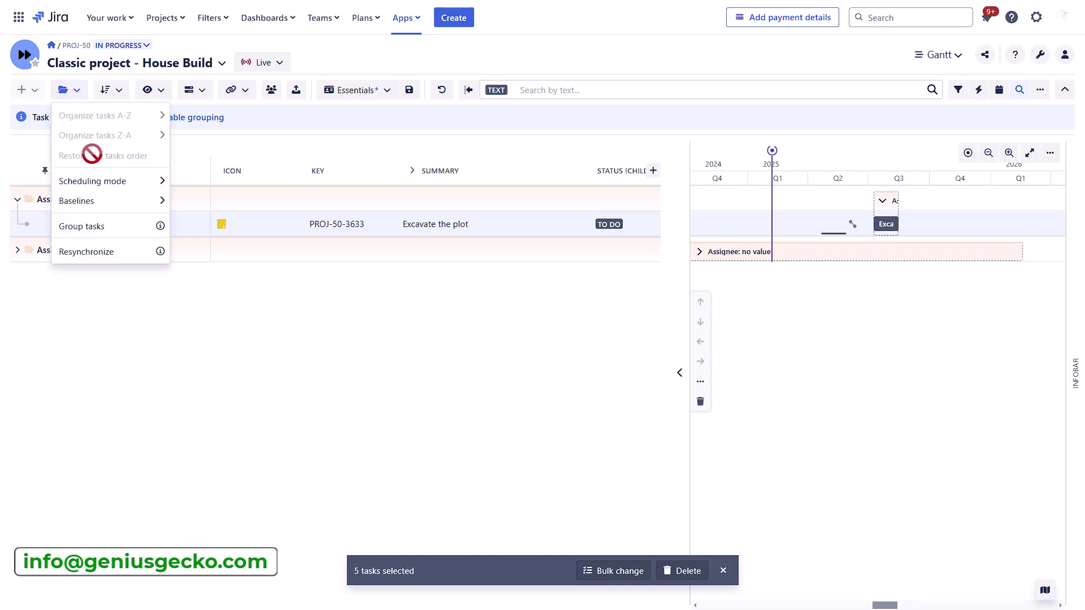
{"action": "left_click", "coordinate": [106, 232]}
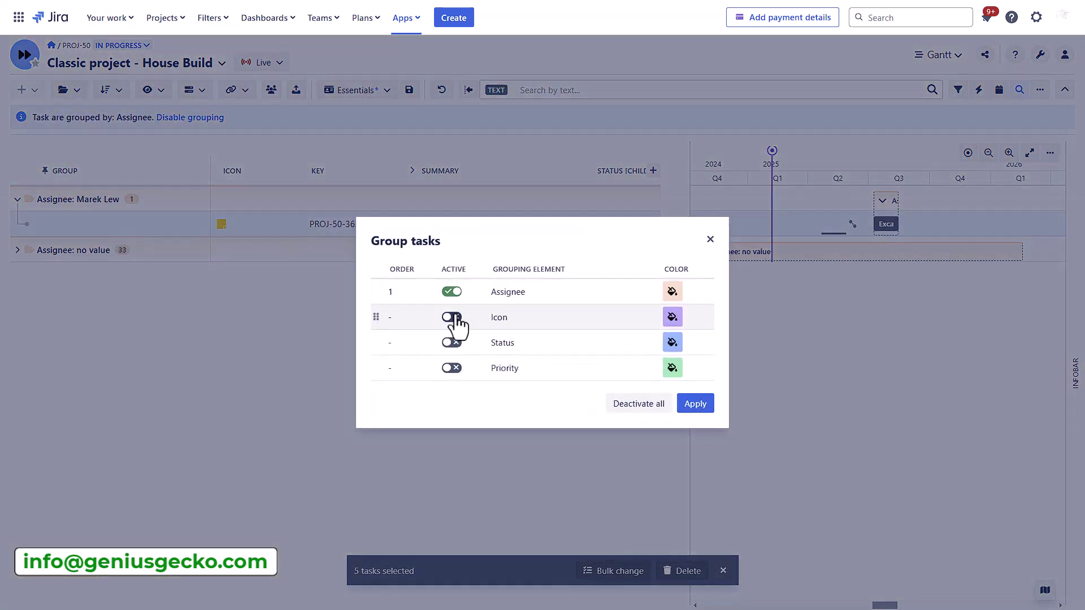
{"action": "left_click", "coordinate": [452, 343]}
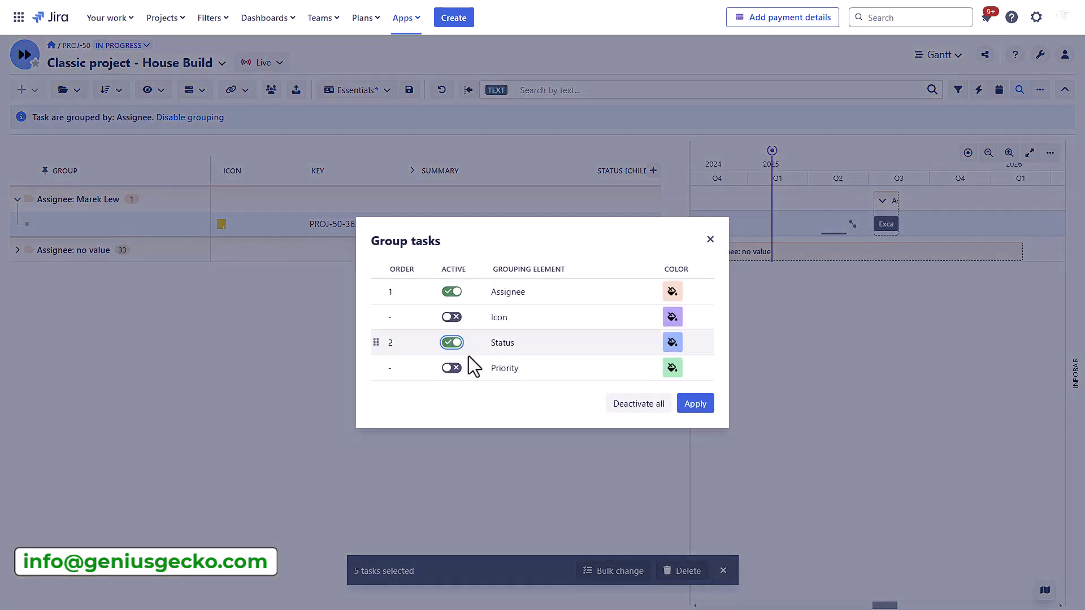
{"action": "left_click", "coordinate": [696, 406]}
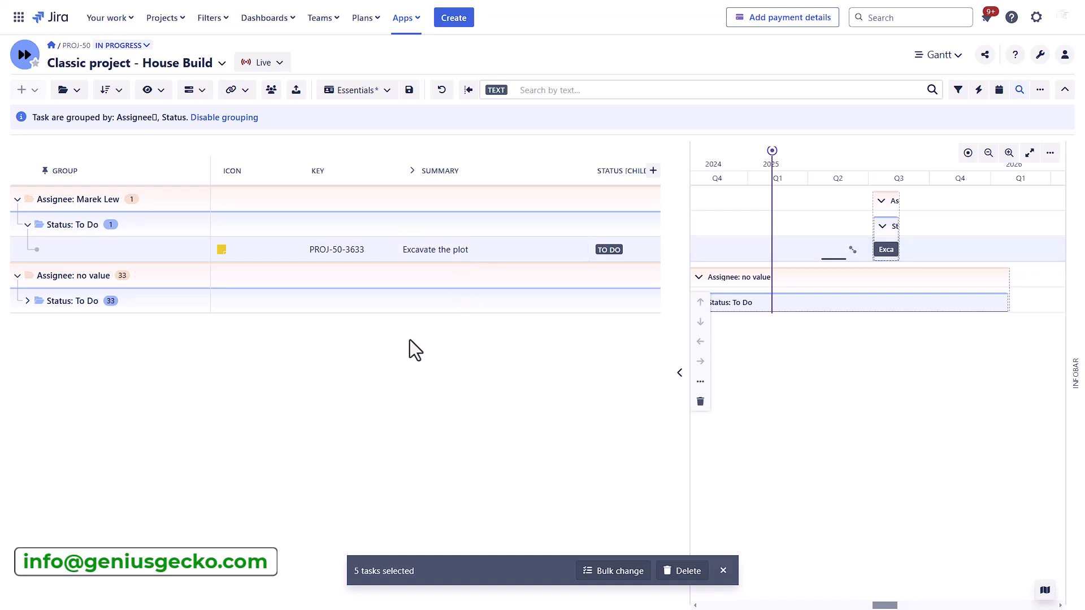
{"action": "left_click", "coordinate": [78, 93]}
{"action": "left_click", "coordinate": [118, 92]}
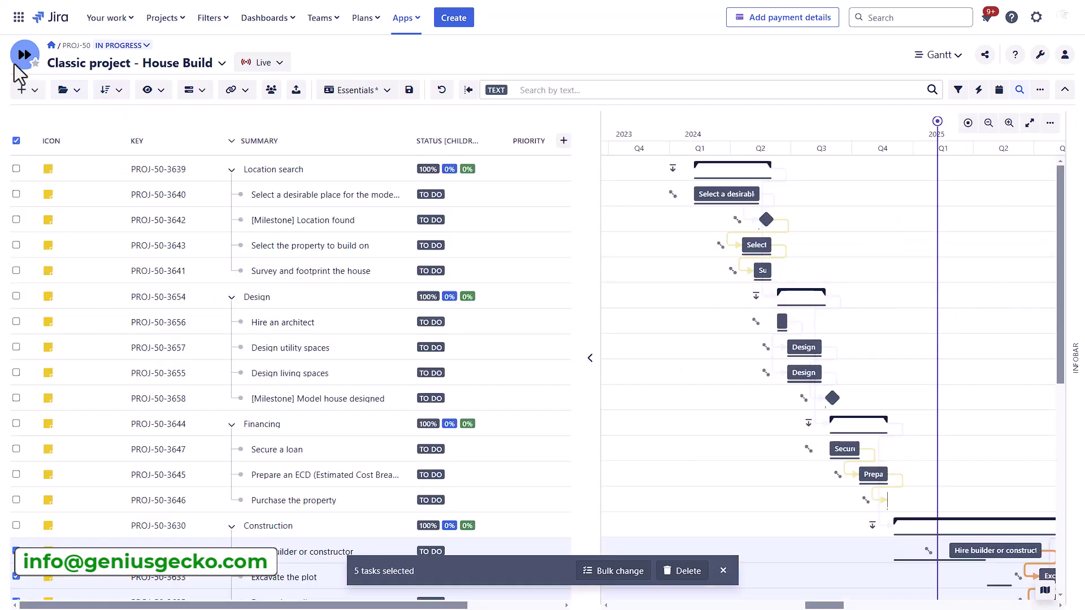
Step: Set the row height to Compact, and turn on vertical grid lines and vertical WBS lines
{"action": "left_click", "coordinate": [161, 91]}
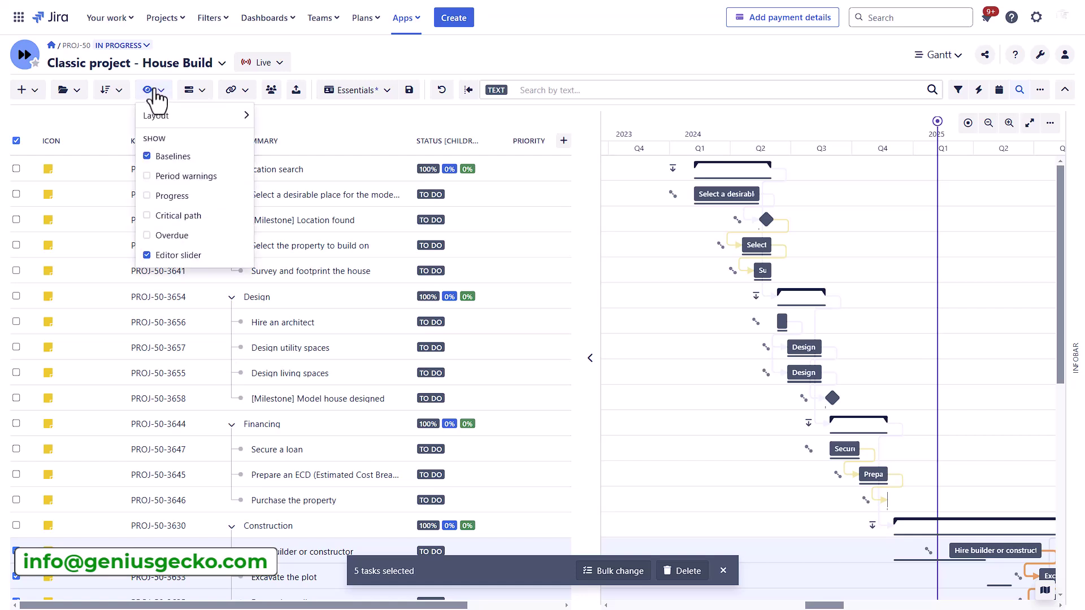
{"action": "mouse_move", "coordinate": [170, 113]}
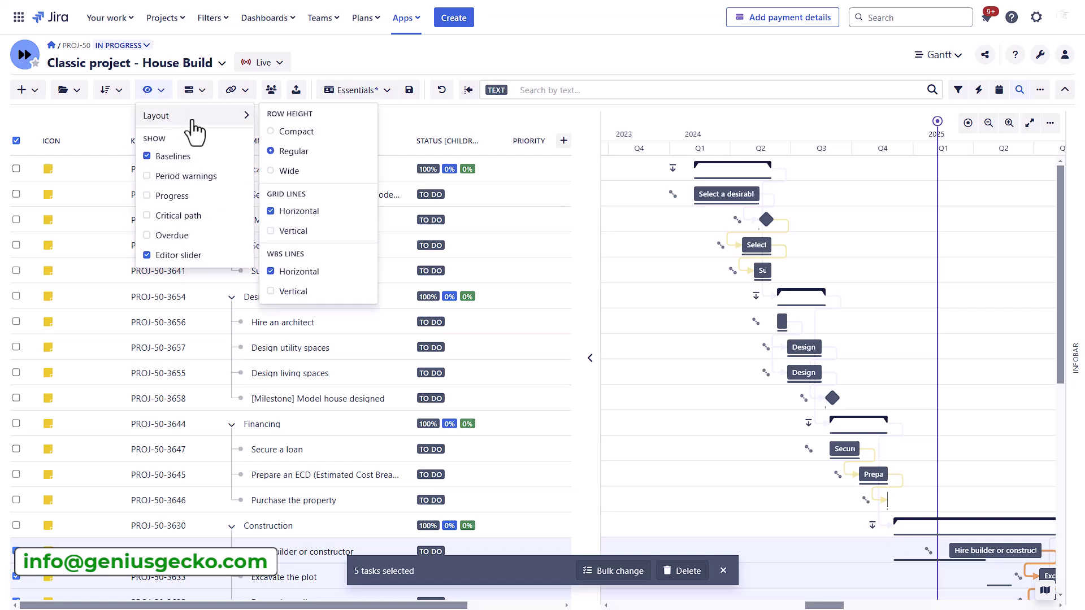
{"action": "left_click", "coordinate": [283, 132]}
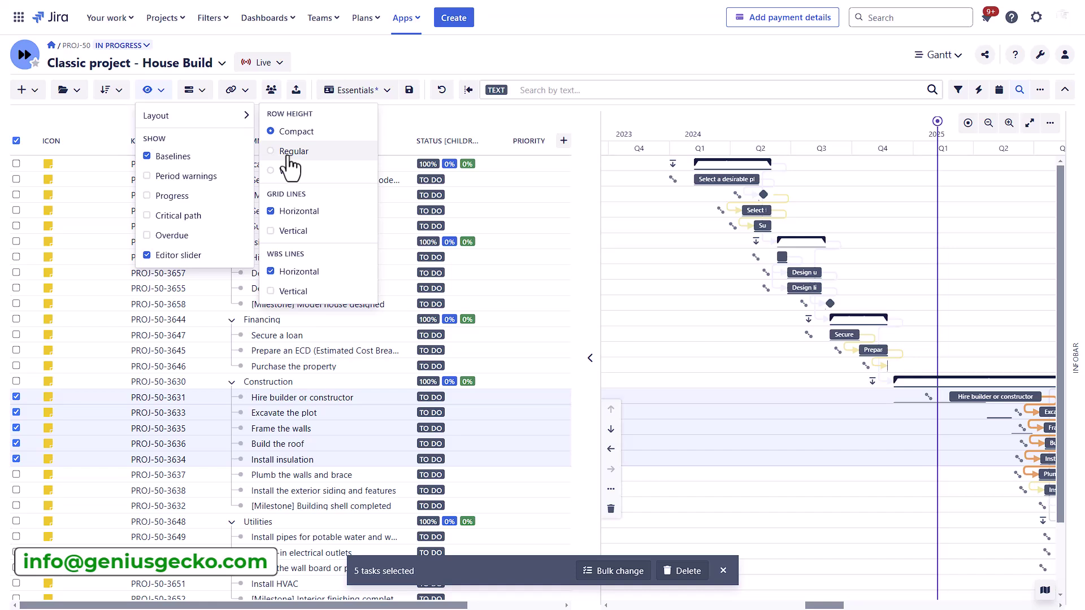
{"action": "left_click", "coordinate": [290, 232]}
{"action": "left_click", "coordinate": [294, 290]}
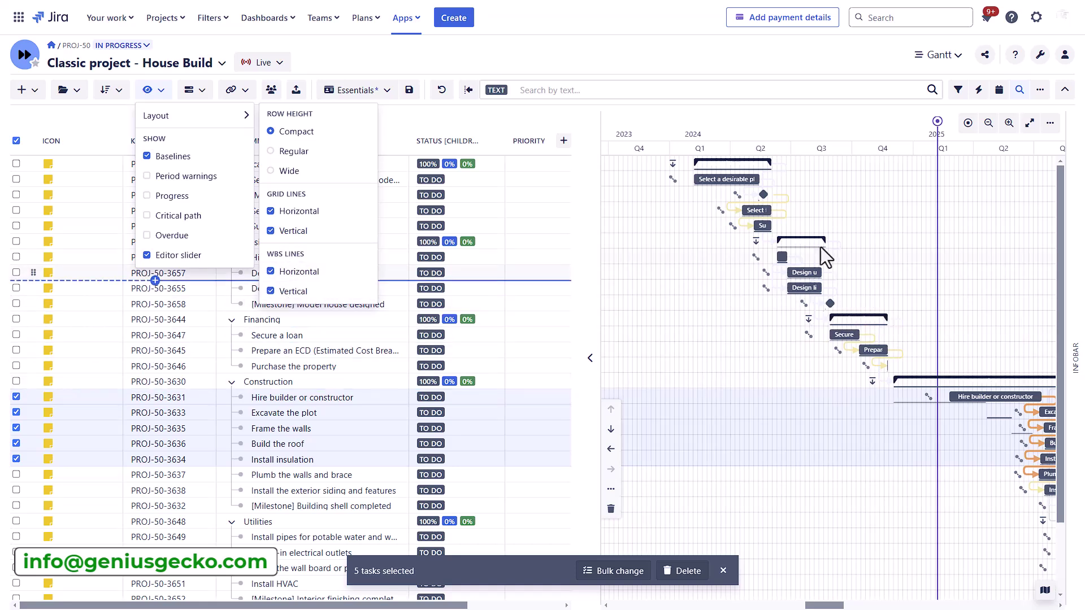
Step: On a day-level timeline, extend the end of the Hire builder or constructor task to about mid-July 2025
{"action": "left_click", "coordinate": [1009, 123]}
{"action": "left_click", "coordinate": [1009, 124]}
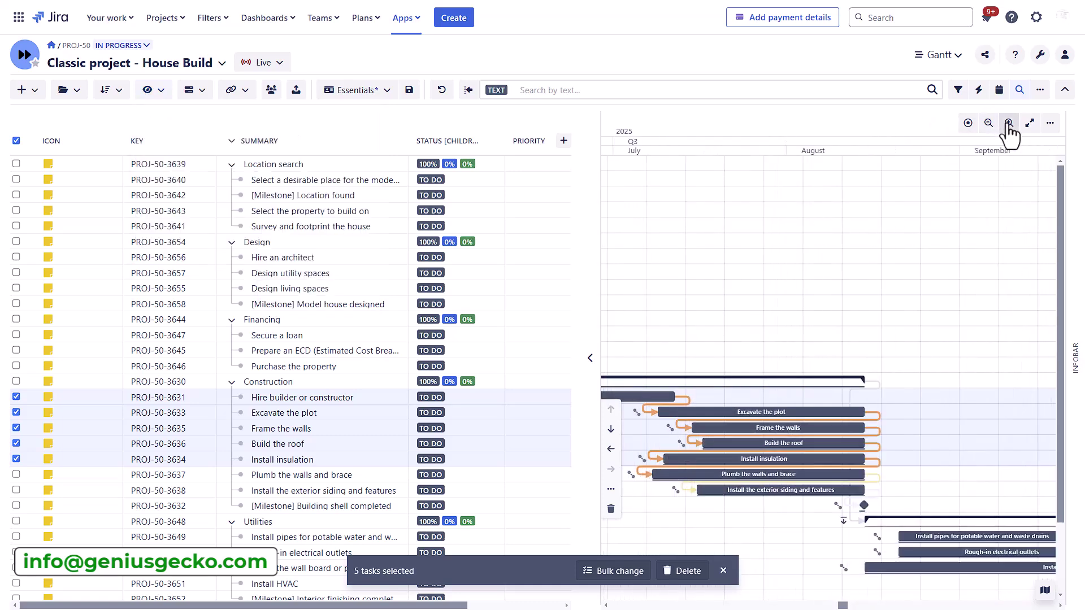
{"action": "left_click", "coordinate": [1009, 124]}
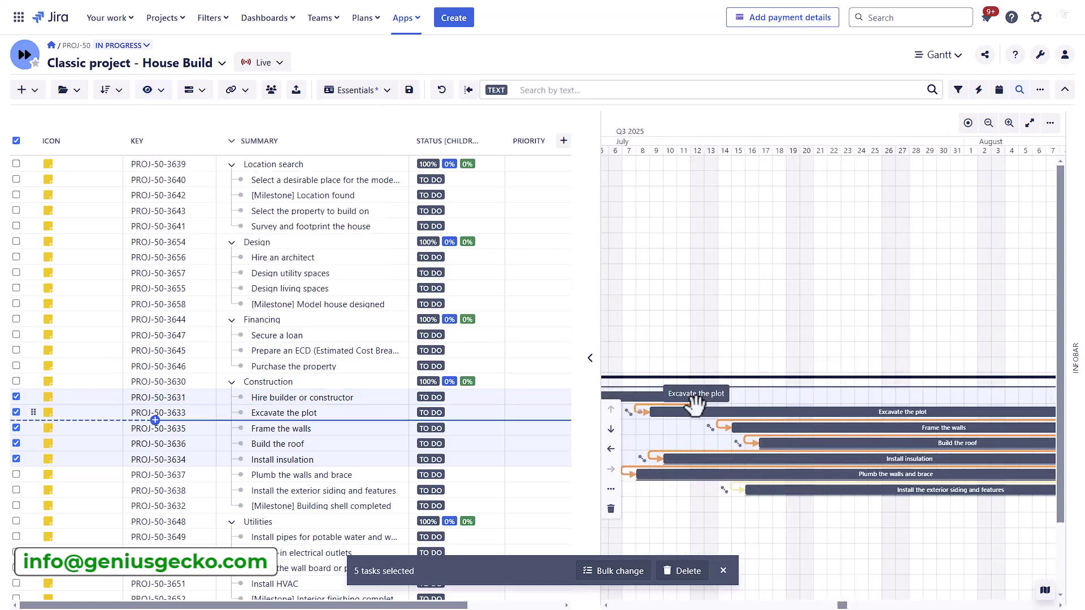
{"action": "left_click_drag", "start_coordinate": [703, 398], "coordinate": [748, 397]}
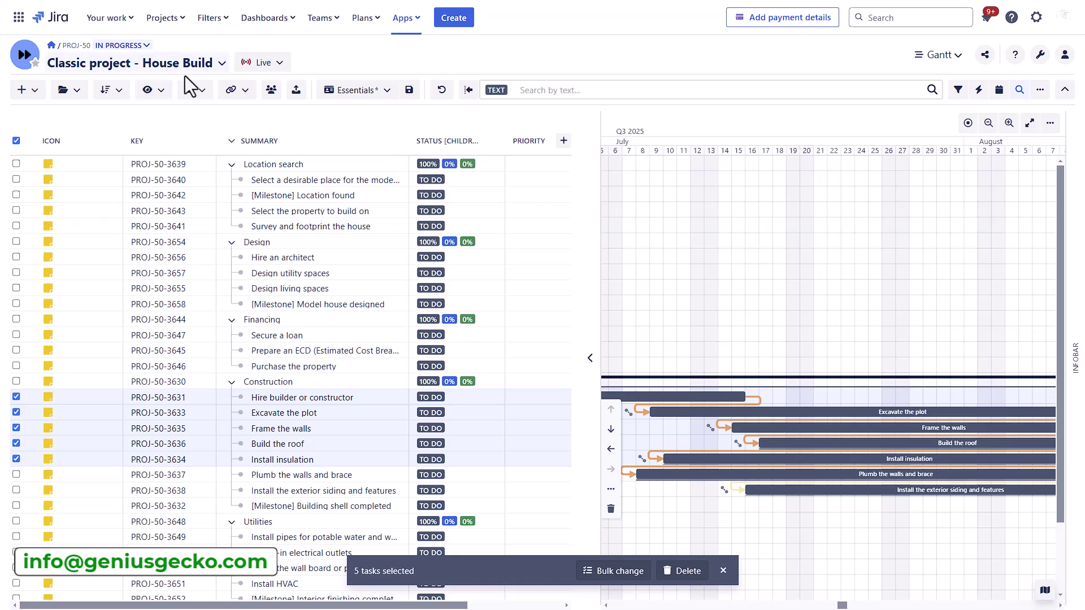
Step: Turn on period warnings, and open the details of the Construction task from a wider timeline
{"action": "left_click", "coordinate": [152, 90]}
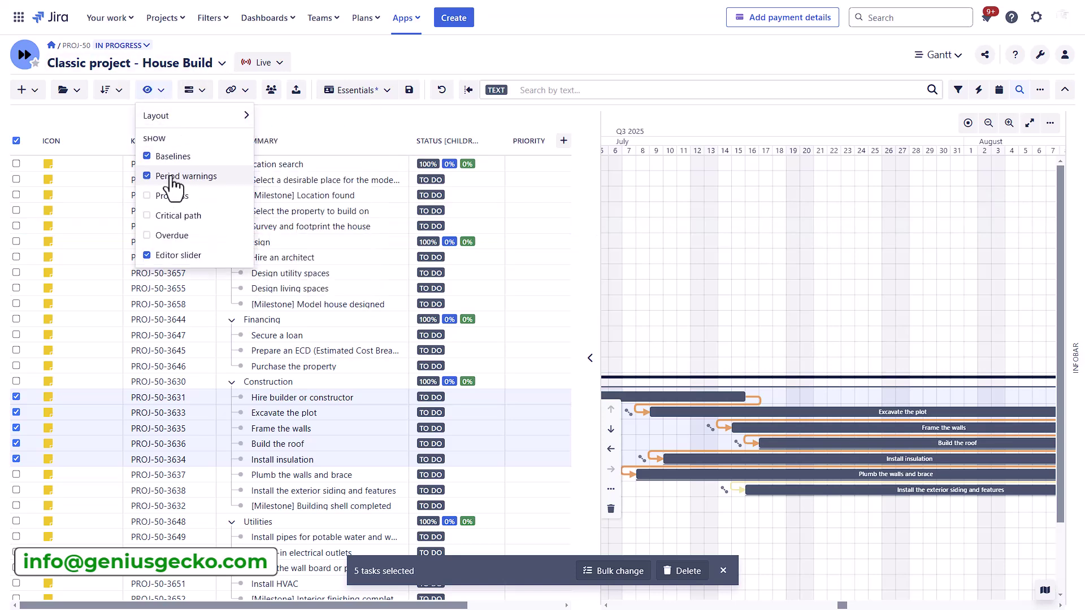
{"action": "left_click_drag", "start_coordinate": [598, 266], "coordinate": [451, 267]}
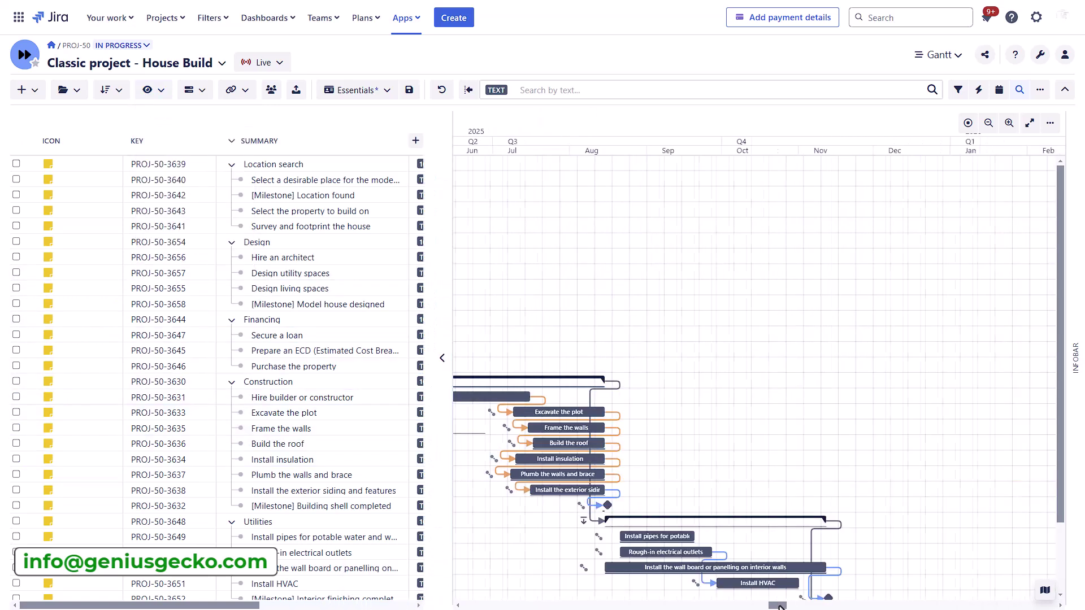
{"action": "left_click_drag", "start_coordinate": [782, 606], "coordinate": [768, 607]}
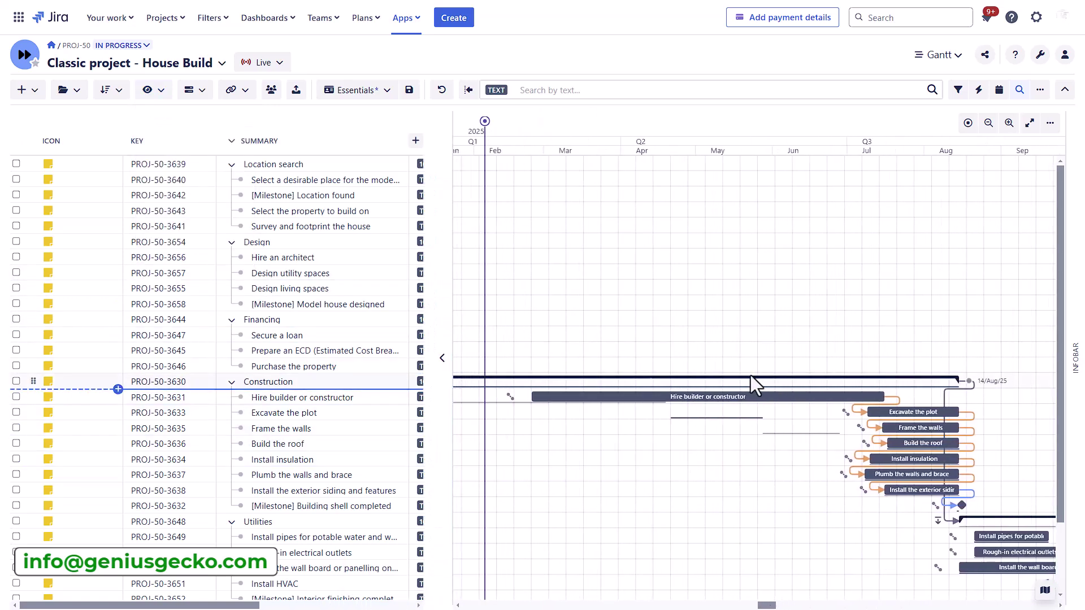
{"action": "left_click", "coordinate": [885, 374]}
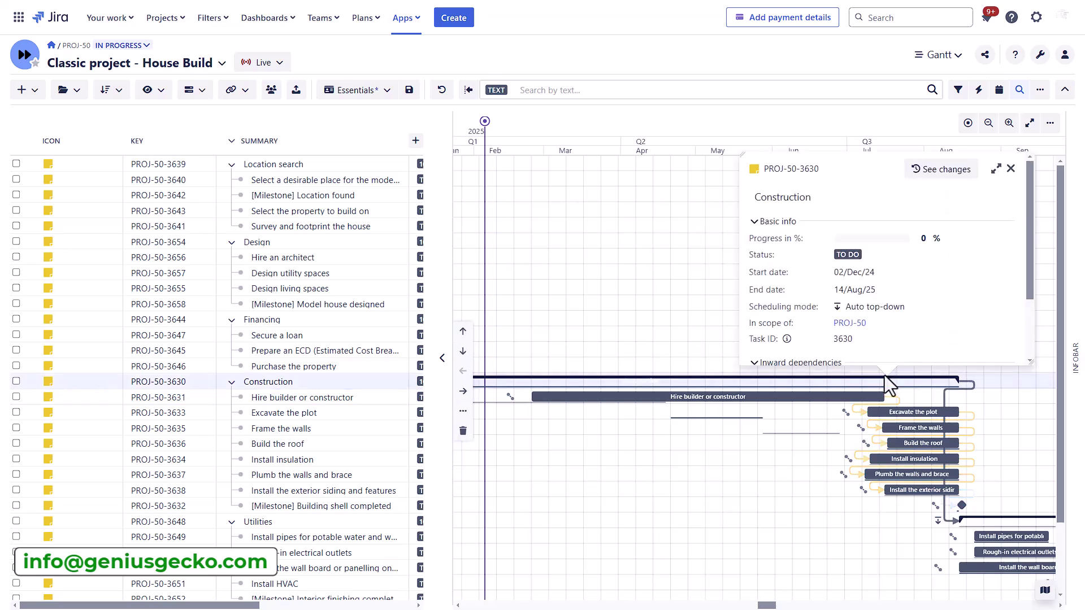
Step: Set the Construction task's scheduling mode to Manual and inspect its period warning on the timeline
{"action": "left_click", "coordinate": [861, 309]}
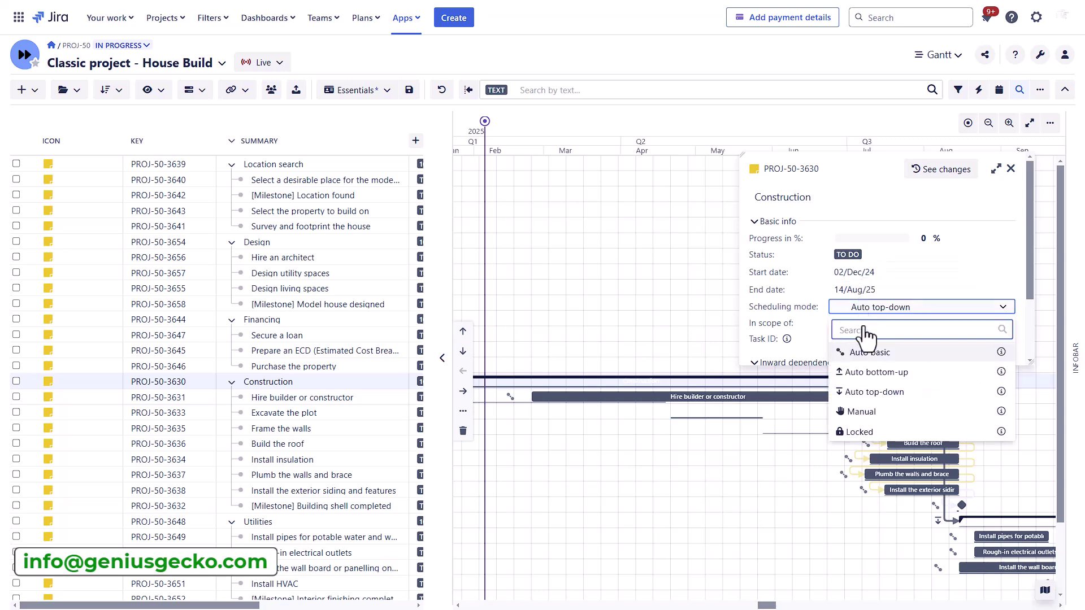
{"action": "left_click", "coordinate": [864, 414]}
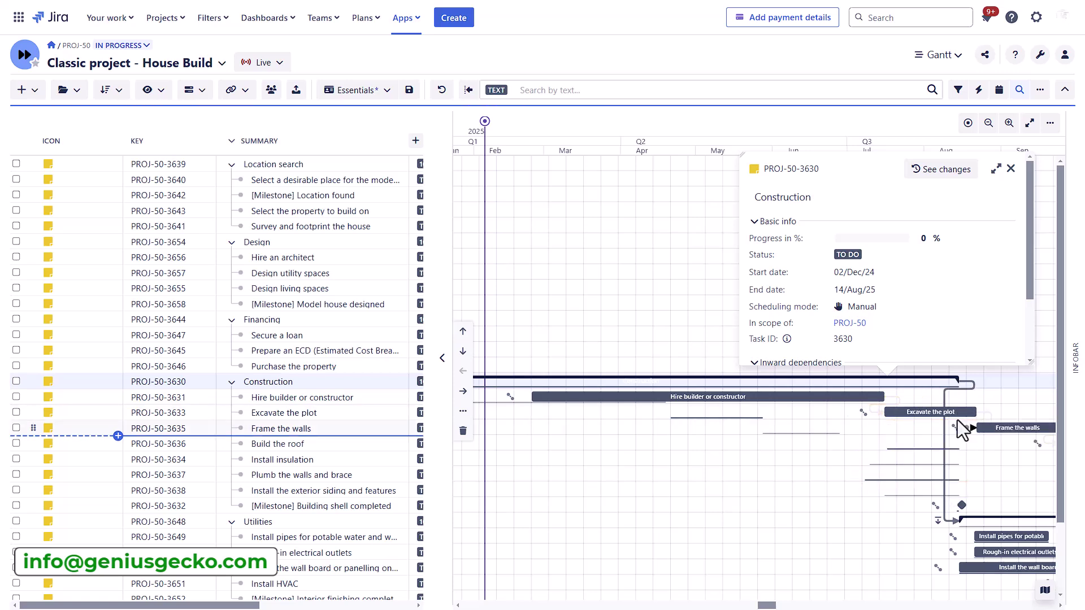
{"action": "left_click_drag", "start_coordinate": [767, 605], "coordinate": [779, 605]}
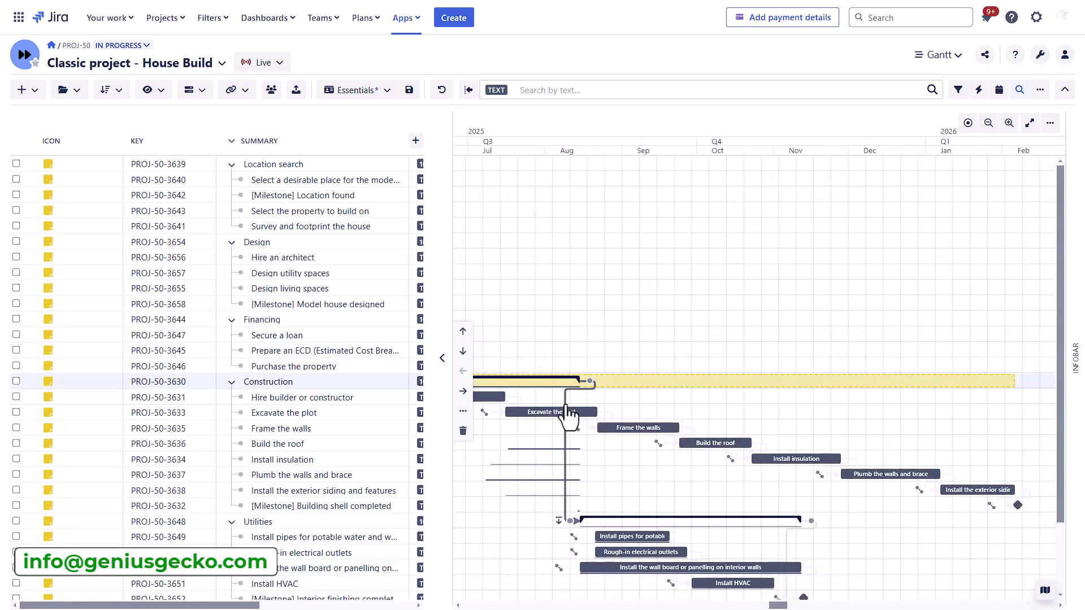
{"action": "mouse_move", "coordinate": [823, 474]}
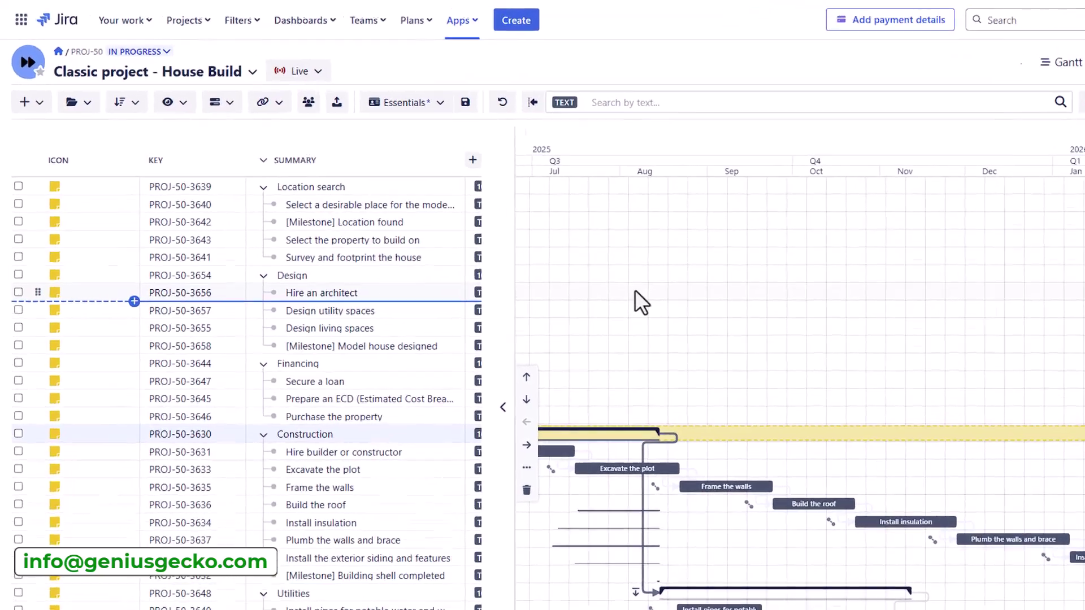
Step: Create a new private scenario named S1 from the live plan
{"action": "left_click", "coordinate": [406, 100]}
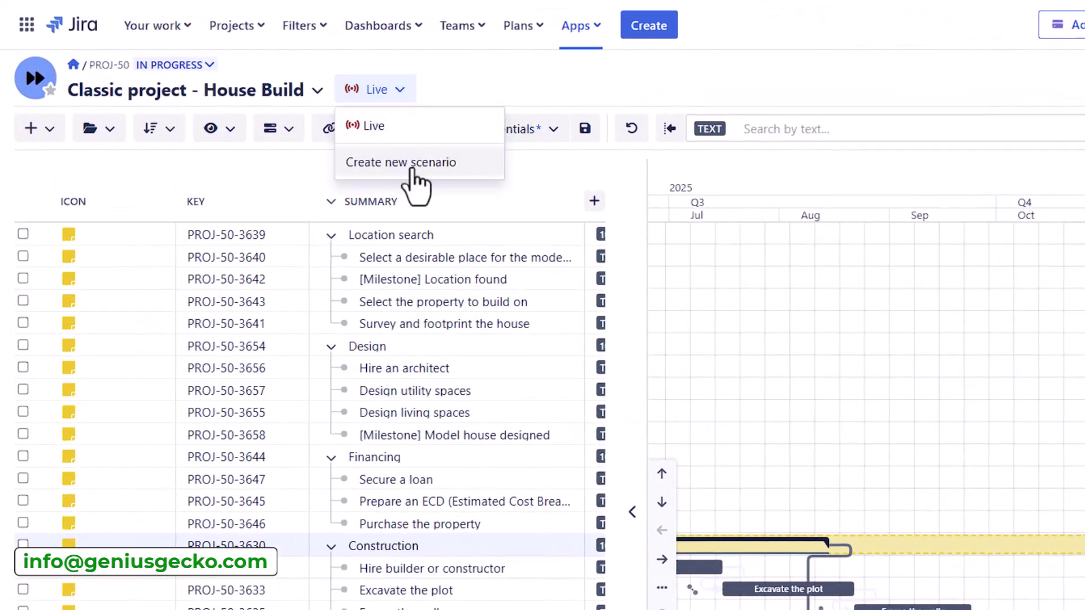
{"action": "left_click", "coordinate": [409, 137]}
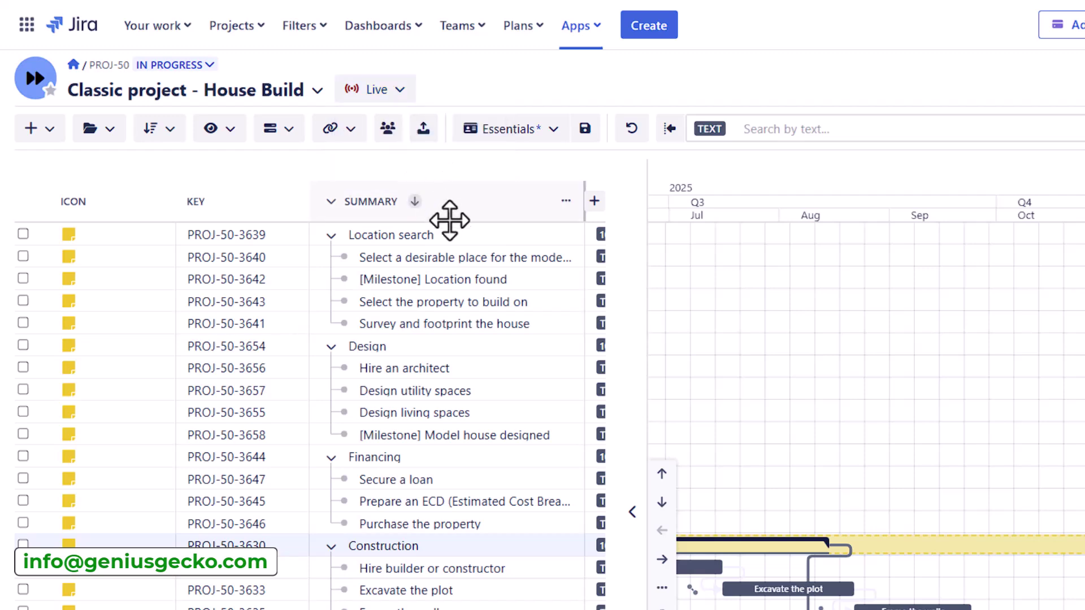
{"action": "left_click", "coordinate": [375, 90]}
{"action": "left_click", "coordinate": [375, 162]}
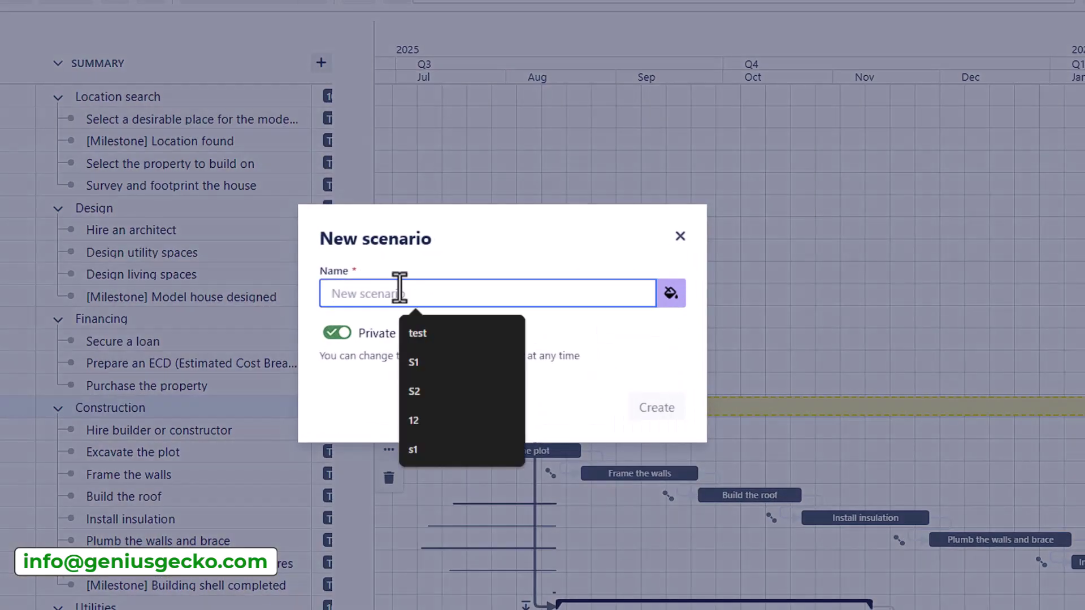
{"action": "type", "text": "S"}
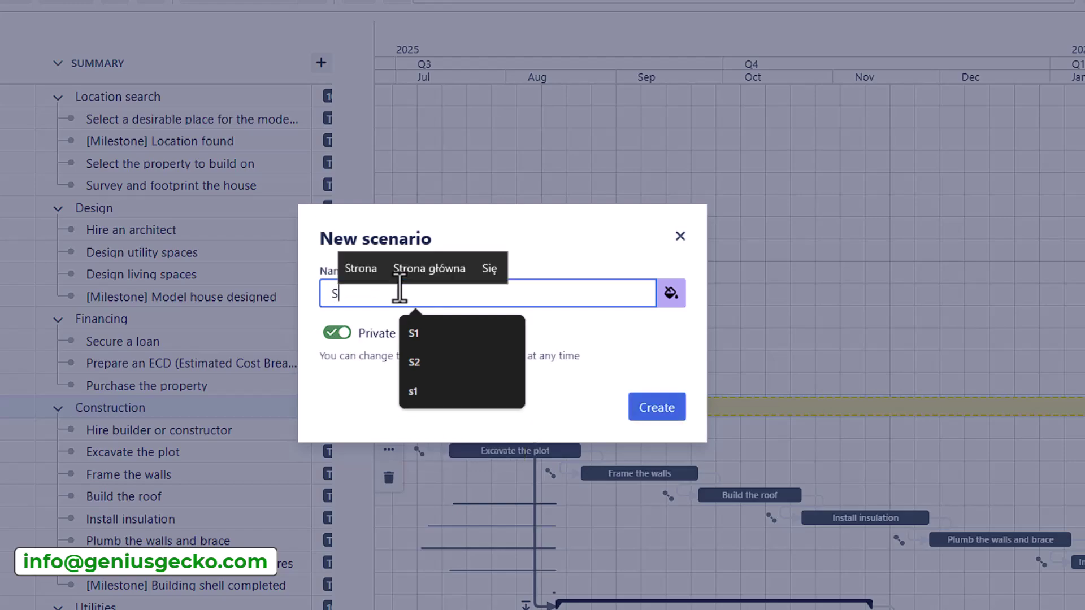
{"action": "type", "text": "1"}
{"action": "key", "text": "Return"}
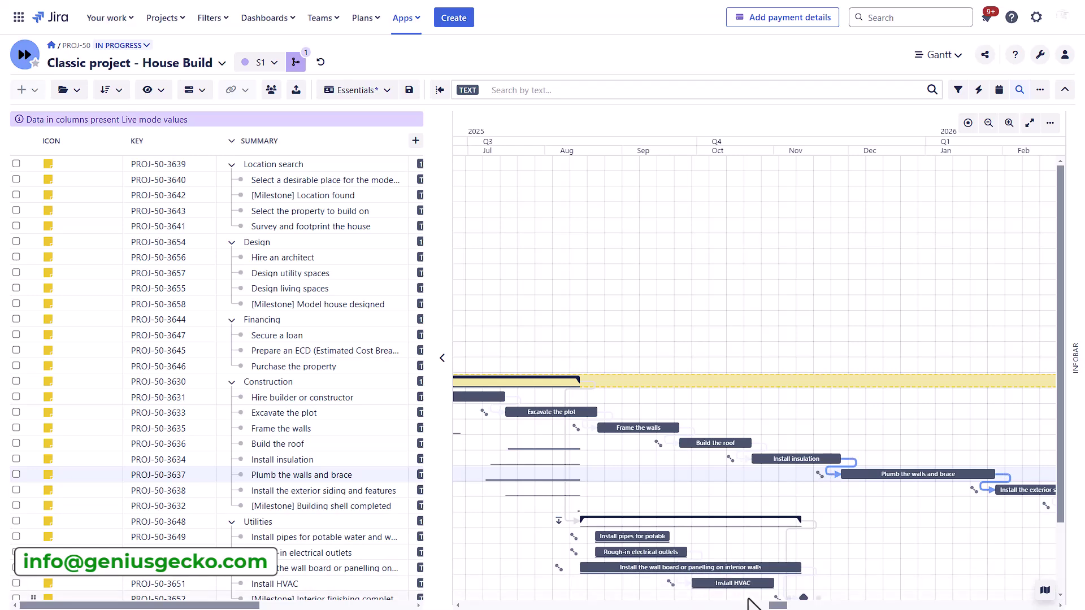
Step: Review scenario S1's history, including the details of its first Plumb the walls and brace period change, without merging to live
{"action": "left_click_drag", "start_coordinate": [775, 606], "coordinate": [782, 606]}
{"action": "left_click", "coordinate": [296, 61]}
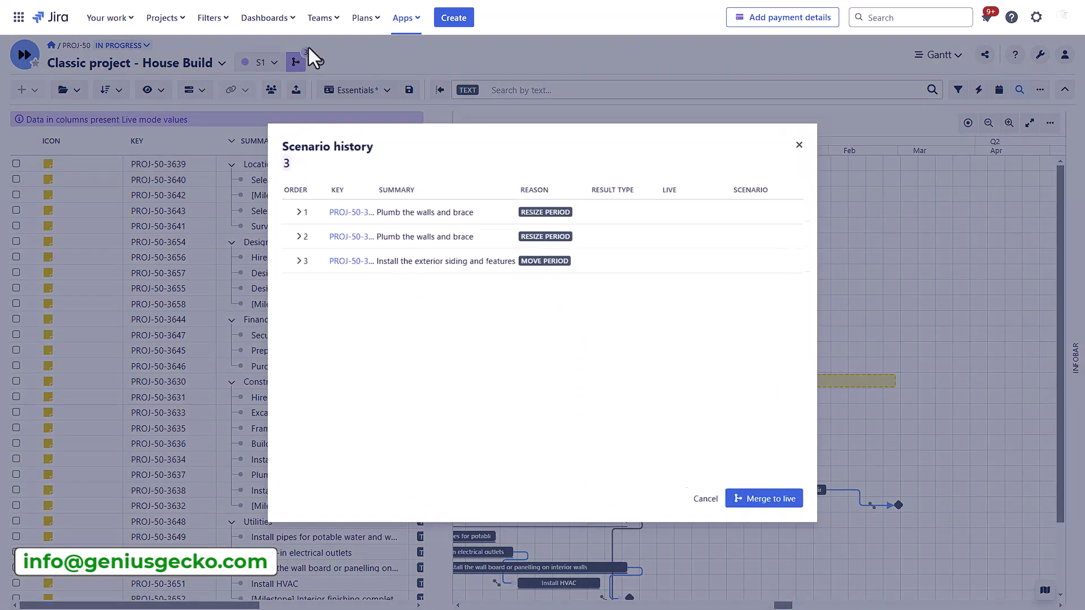
{"action": "left_click", "coordinate": [289, 209]}
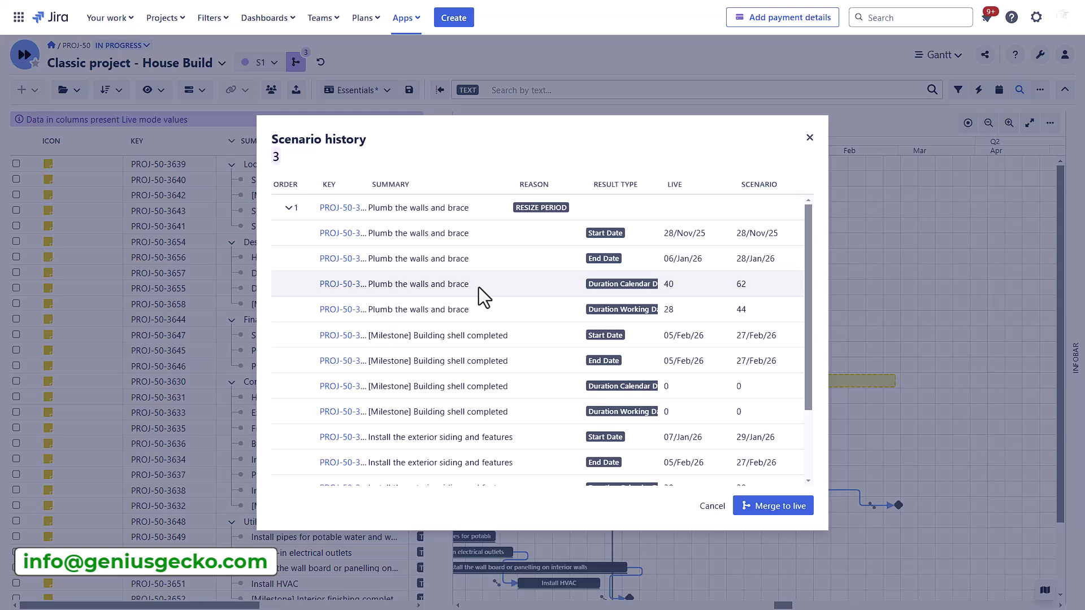
{"action": "scroll", "coordinate": [476, 283], "scroll_direction": "down", "scroll_amount": 2}
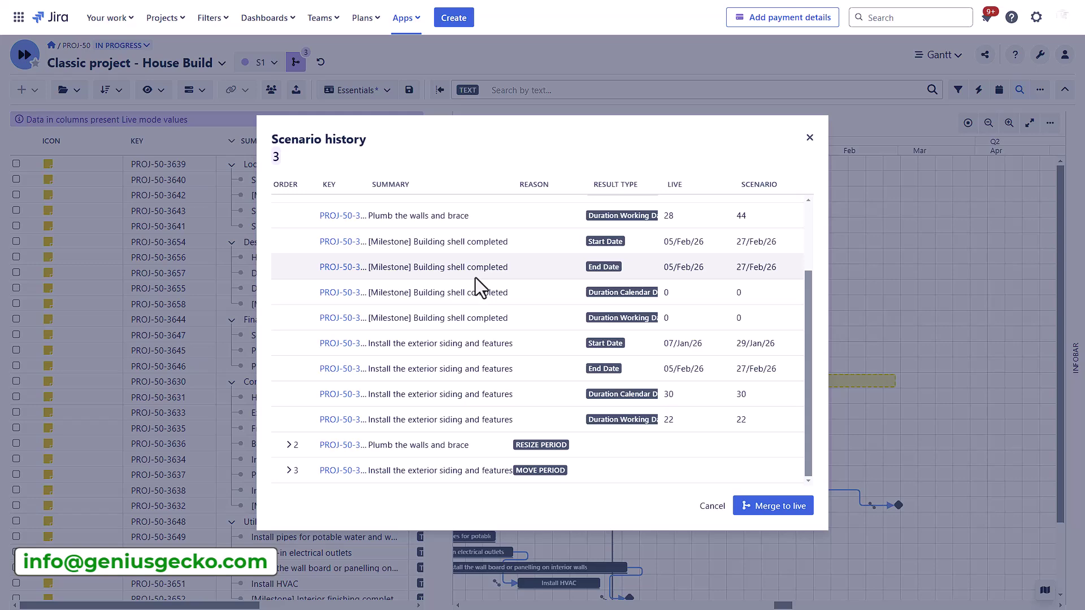
{"action": "left_click", "coordinate": [811, 142]}
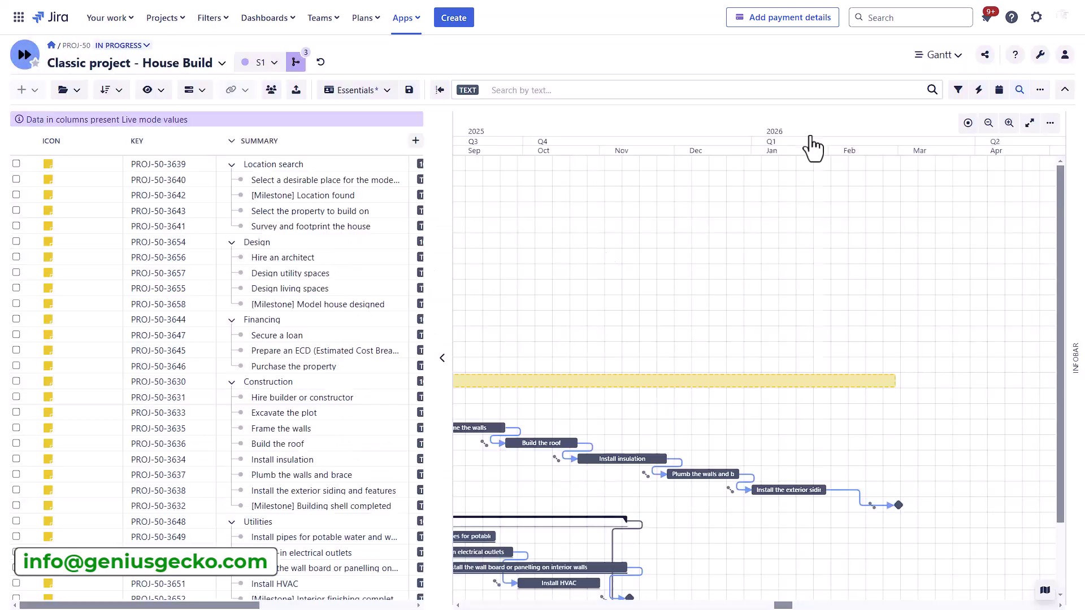
Step: Switch from scenario S1 back to Live mode and turn on progress display for the task bars
{"action": "left_click", "coordinate": [260, 63]}
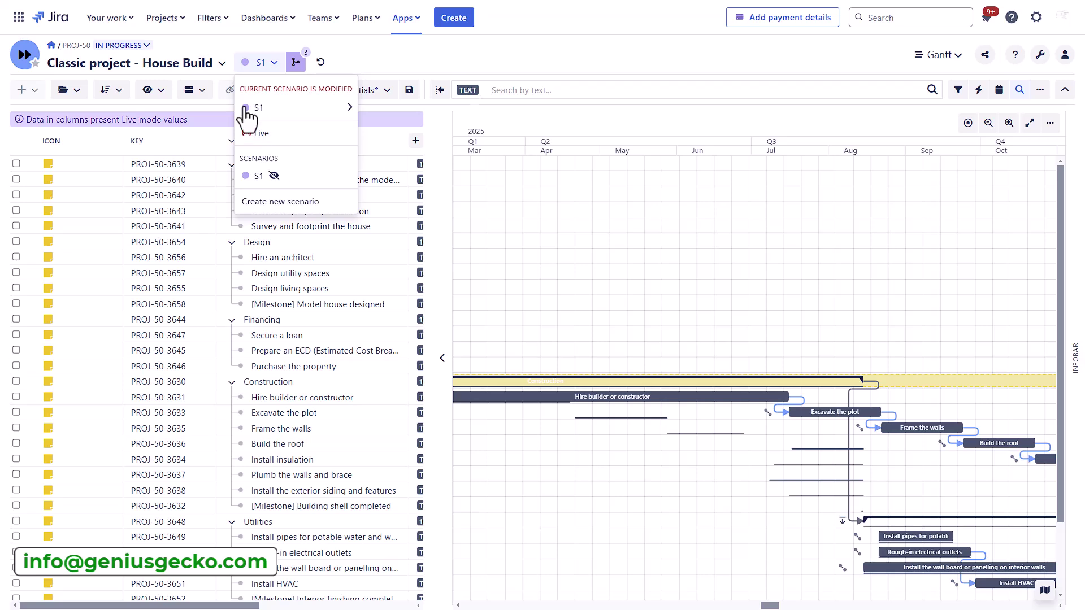
{"action": "left_click", "coordinate": [265, 132]}
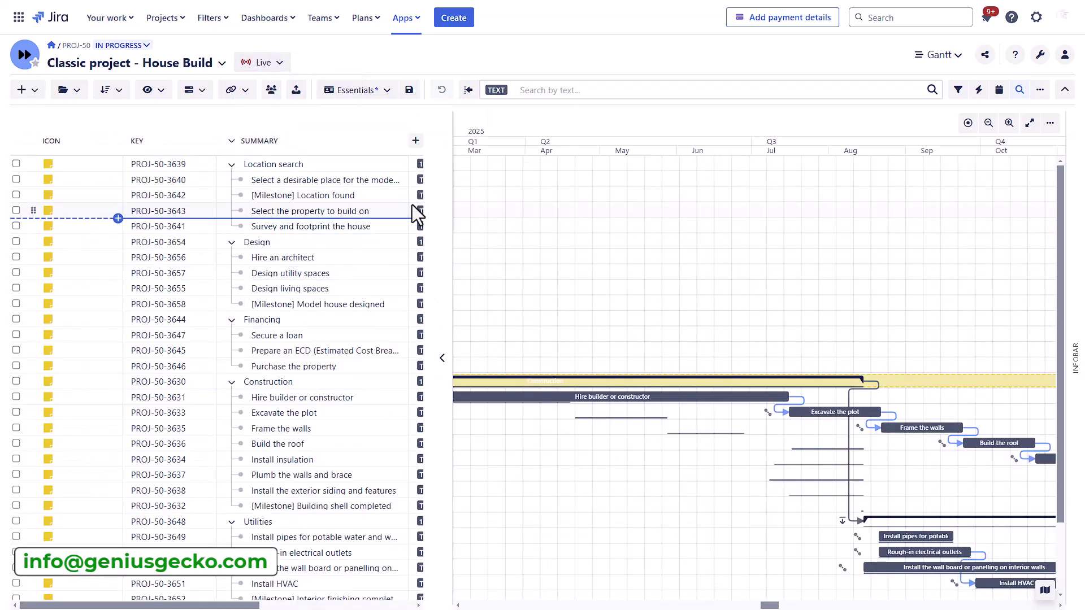
{"action": "left_click", "coordinate": [151, 90]}
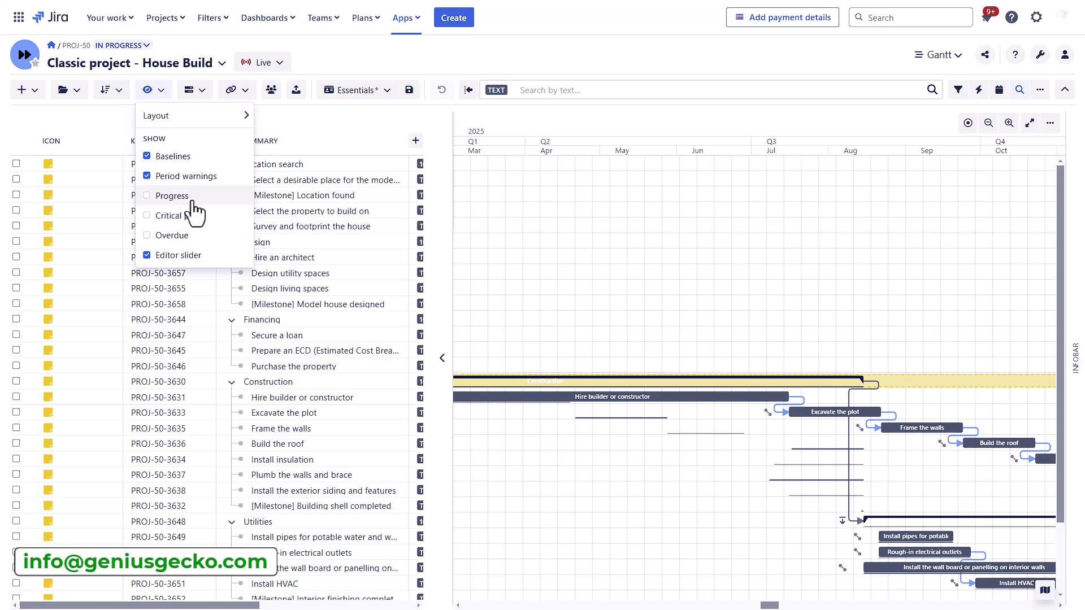
{"action": "left_click", "coordinate": [147, 196]}
Step: Check the task bars with the task list collapsed, restore the list, and turn on critical path and overdue display
{"action": "left_click", "coordinate": [442, 358]}
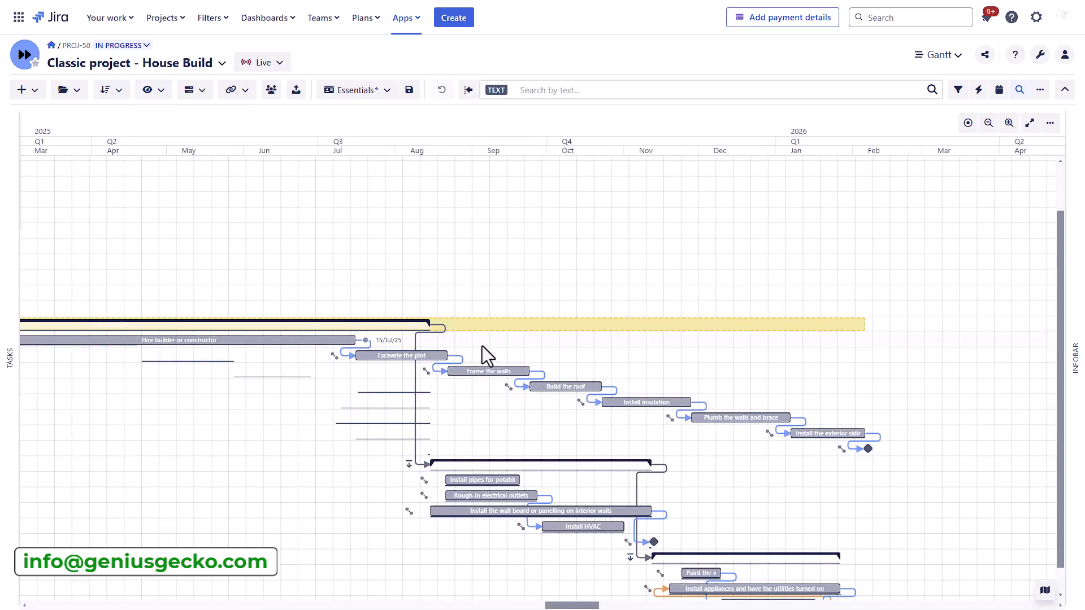
{"action": "scroll", "coordinate": [483, 345], "scroll_direction": "up", "scroll_amount": 2}
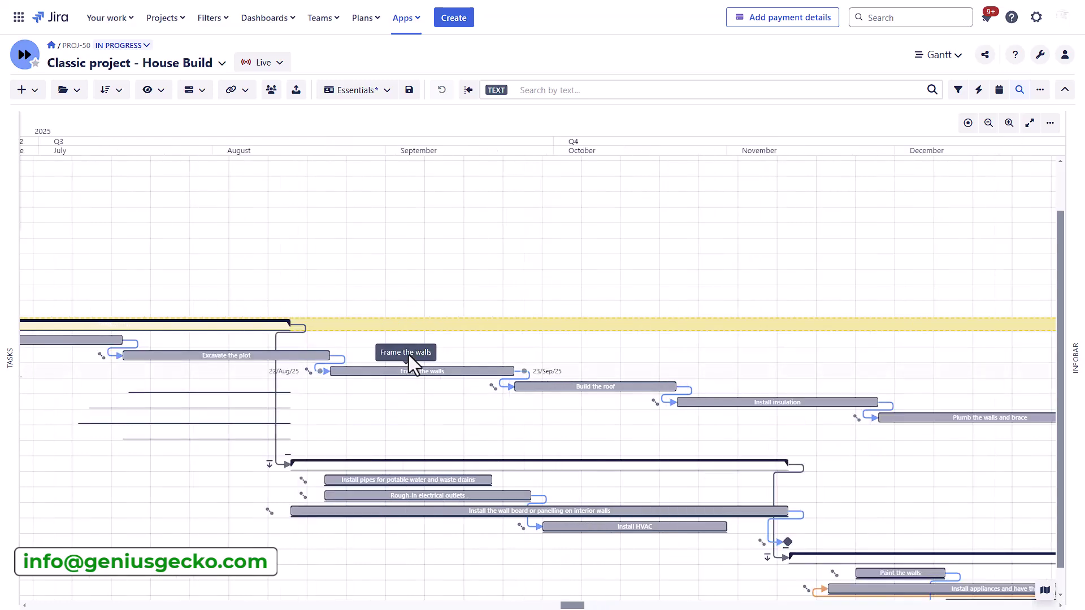
{"action": "left_click", "coordinate": [11, 356]}
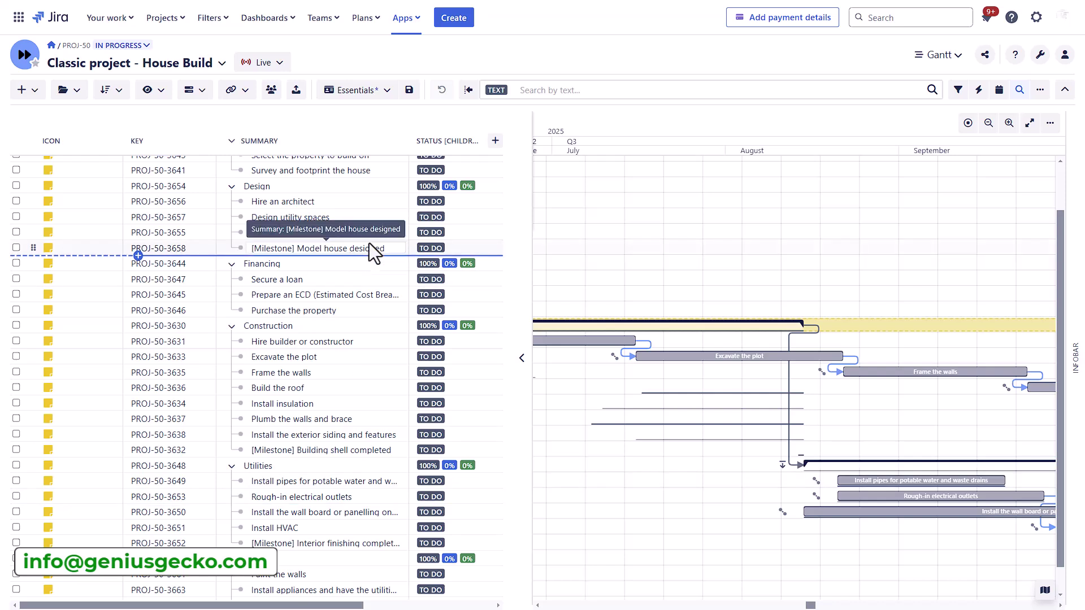
{"action": "left_click", "coordinate": [179, 215]}
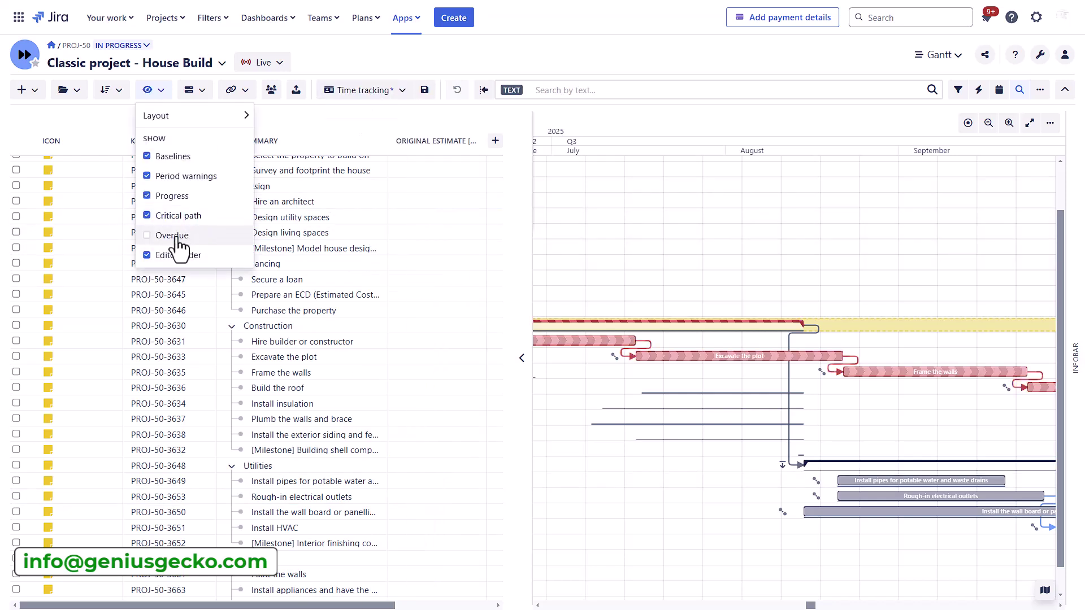
{"action": "left_click", "coordinate": [176, 237]}
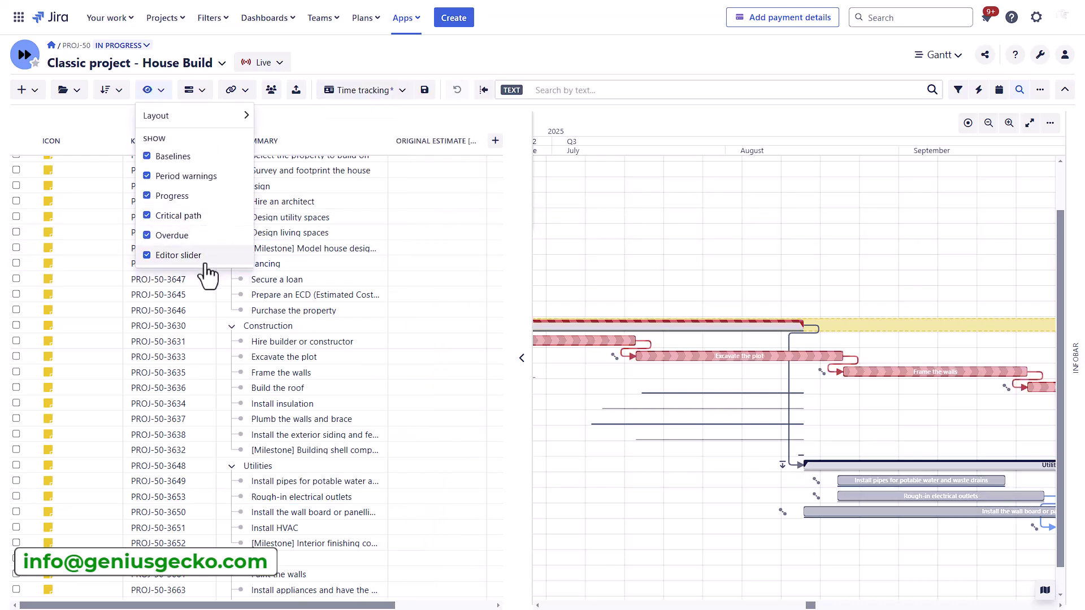
Step: Try hiding the task bar labels, and set the label position back to On the task bar
{"action": "left_click", "coordinate": [192, 90]}
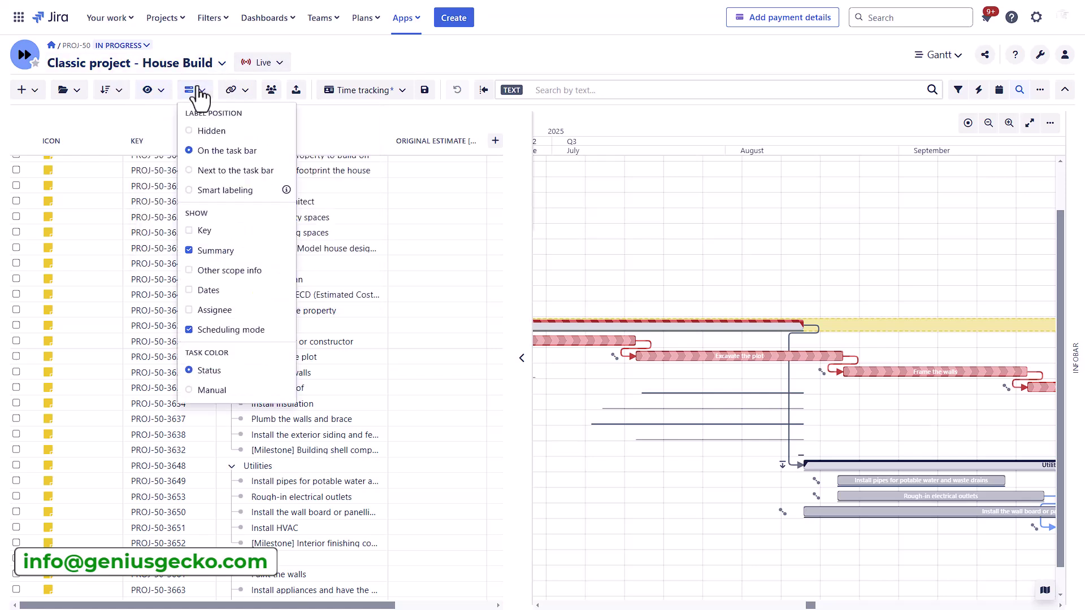
{"action": "left_click", "coordinate": [205, 131]}
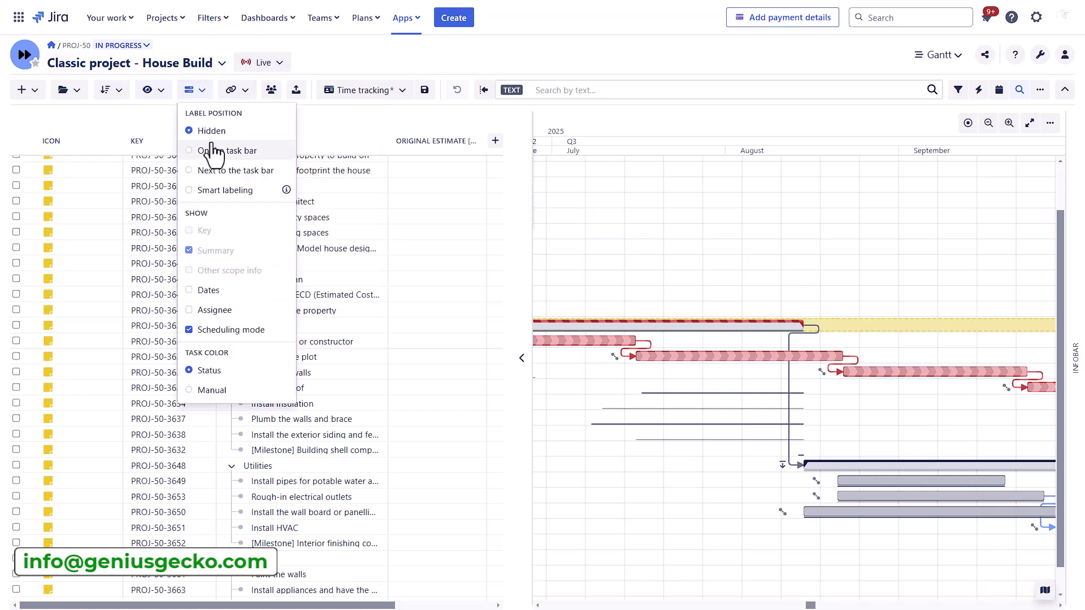
{"action": "left_click", "coordinate": [207, 152]}
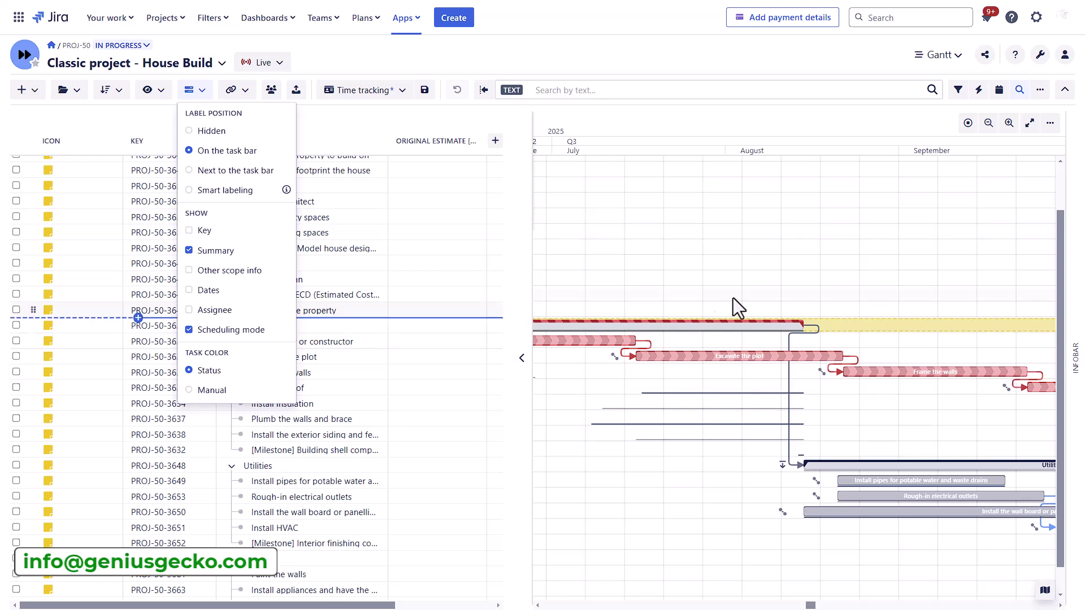
Step: Set the row height to Regular and collapse the task list to widen the Gantt timeline
{"action": "left_click", "coordinate": [148, 90]}
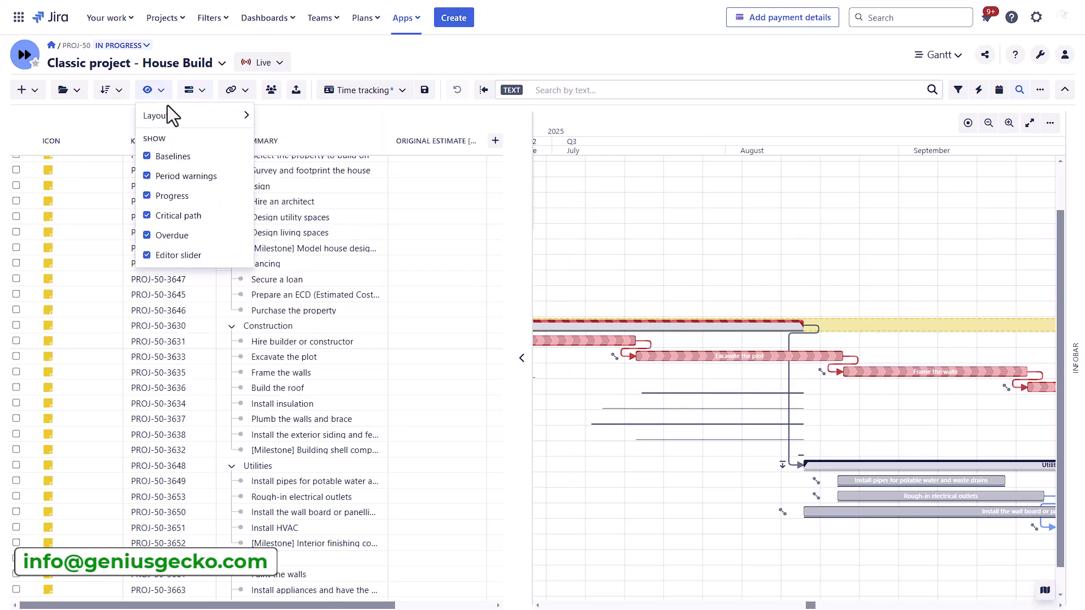
{"action": "mouse_move", "coordinate": [193, 116]}
{"action": "left_click", "coordinate": [294, 151]}
{"action": "left_click", "coordinate": [518, 351]}
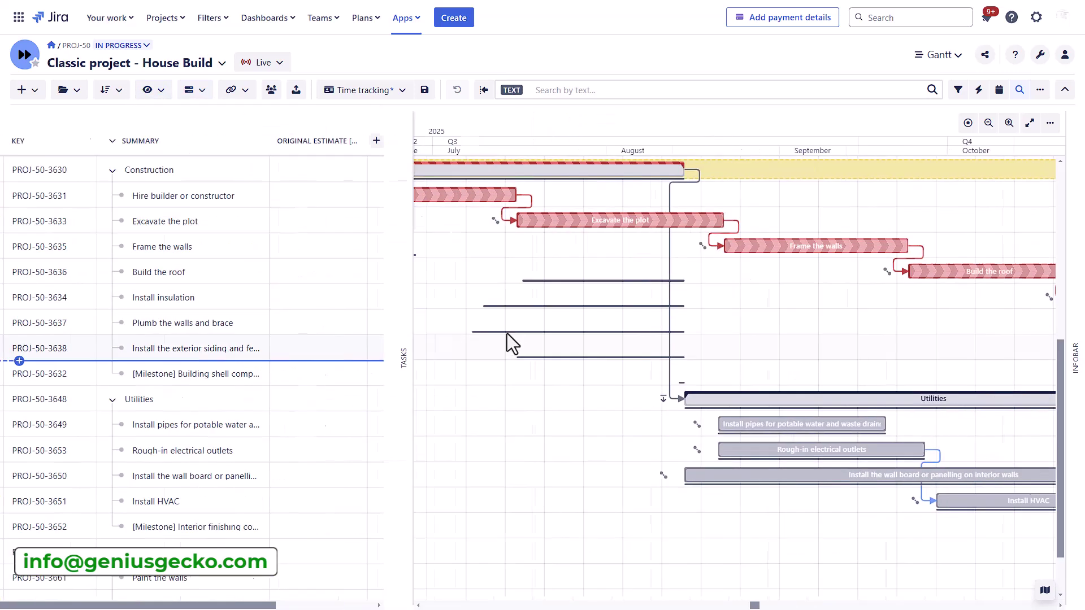
Step: Position labels next to the task bar, and also show the key, other scope info and dates
{"action": "left_click", "coordinate": [148, 90]}
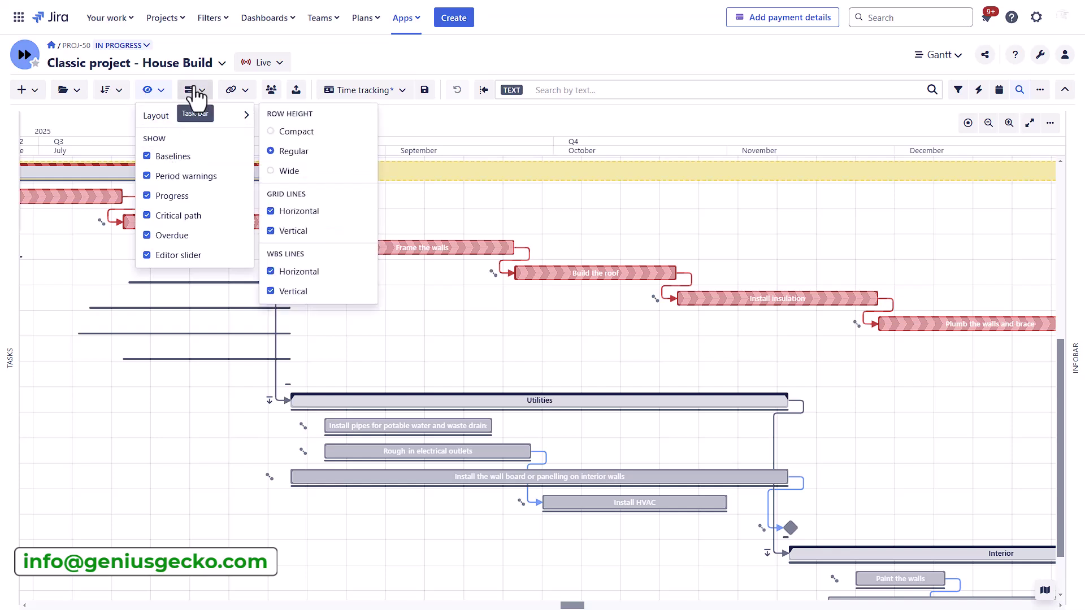
{"action": "left_click", "coordinate": [191, 90]}
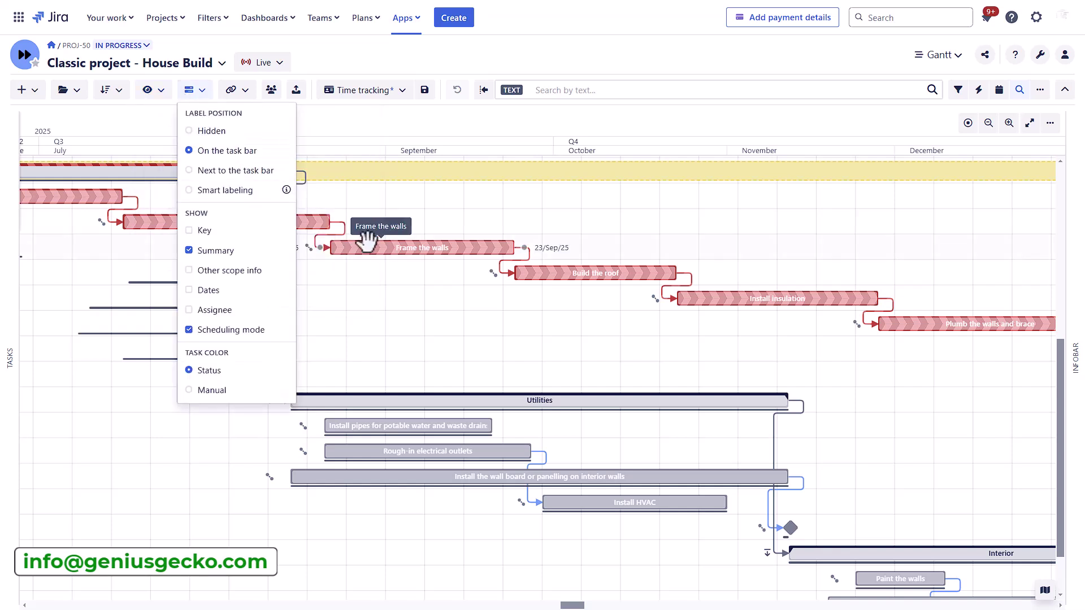
{"action": "left_click", "coordinate": [232, 170]}
{"action": "left_click", "coordinate": [210, 231]}
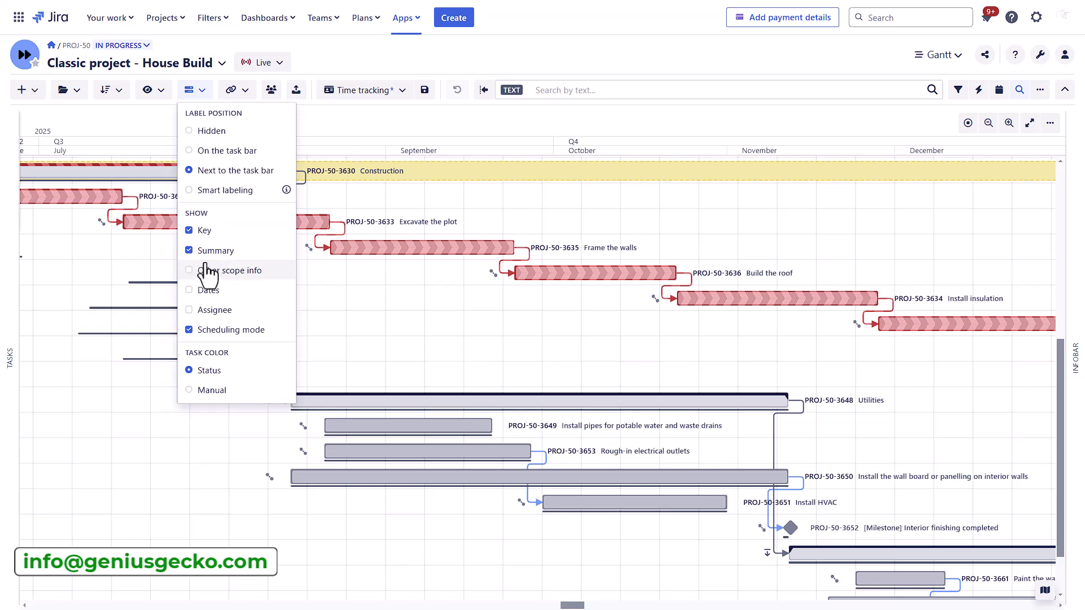
{"action": "left_click", "coordinate": [232, 270]}
{"action": "left_click", "coordinate": [211, 290]}
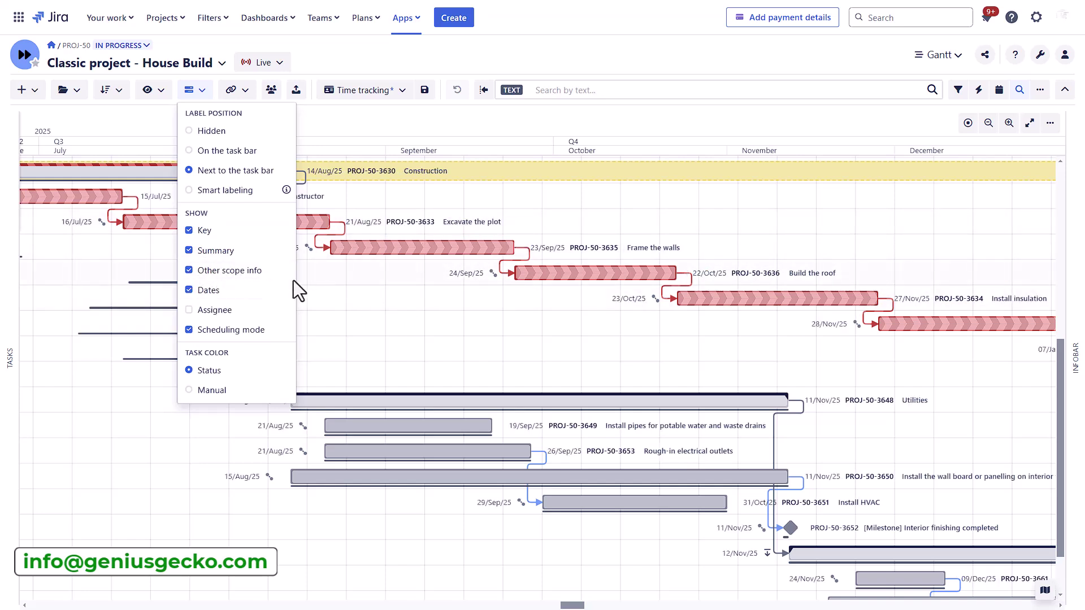
Step: Hide the task labels, and set the task color to Manual with the critical path turned off
{"action": "left_click", "coordinate": [211, 133]}
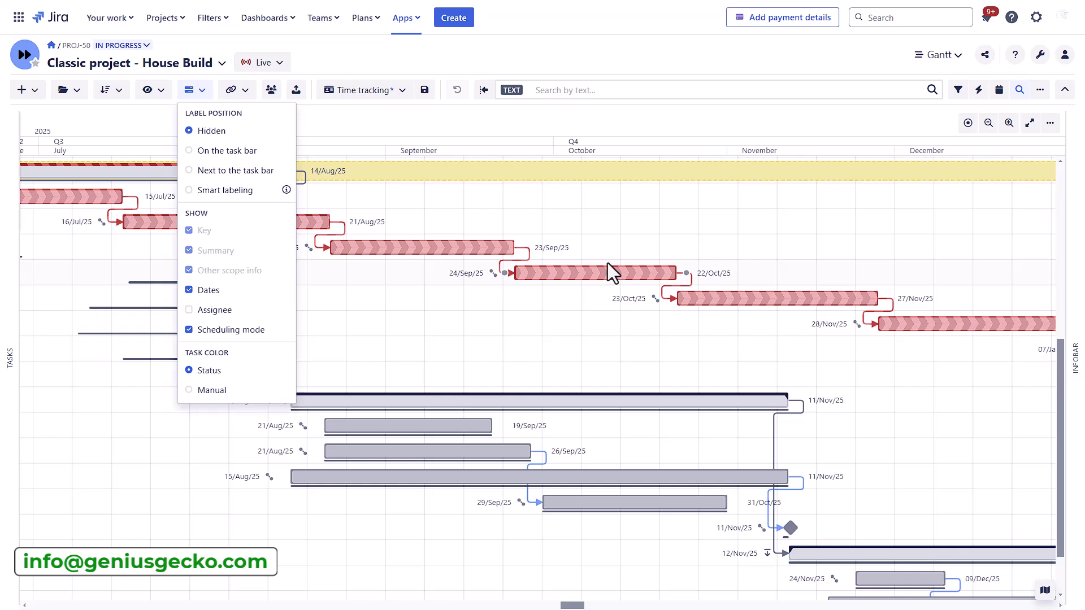
{"action": "left_click", "coordinate": [205, 392]}
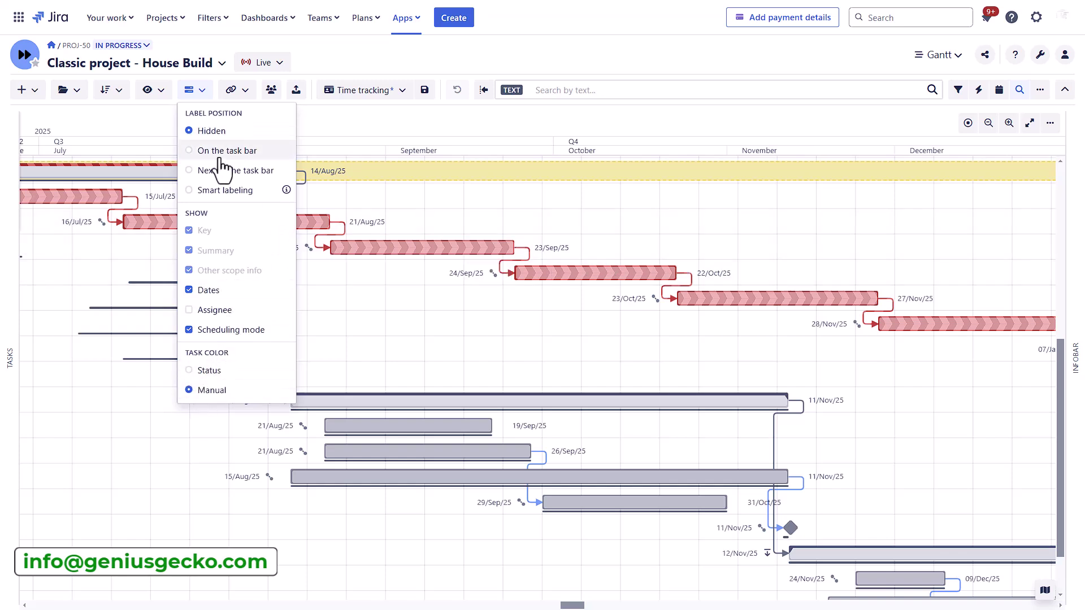
{"action": "left_click", "coordinate": [153, 90]}
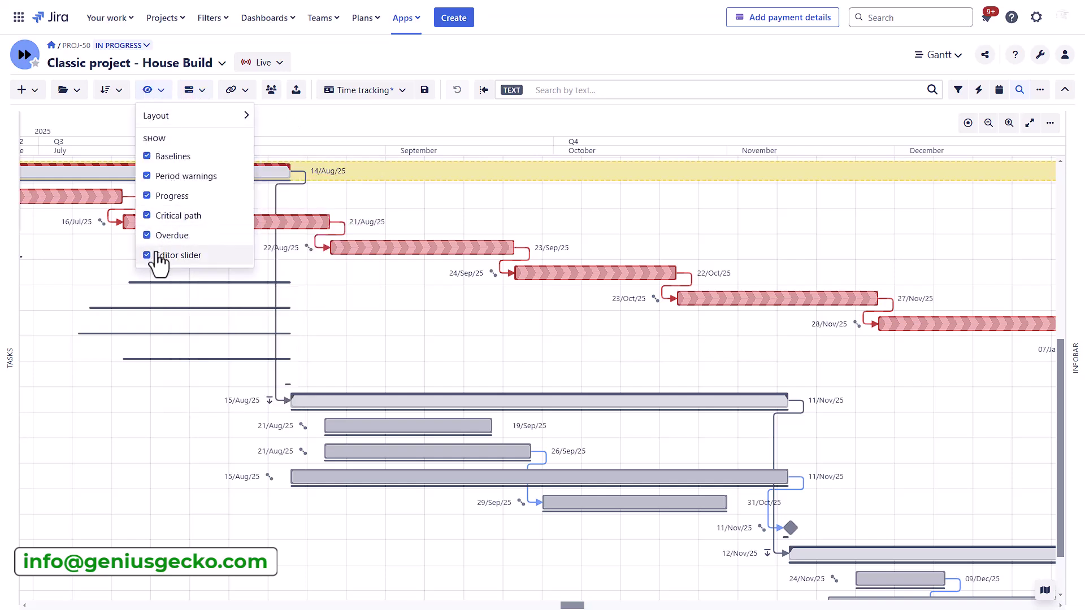
{"action": "left_click", "coordinate": [164, 215]}
Step: Switch the task color to Status and back to Manual, and open the details of the Frame the walls task
{"action": "left_click", "coordinate": [201, 91]}
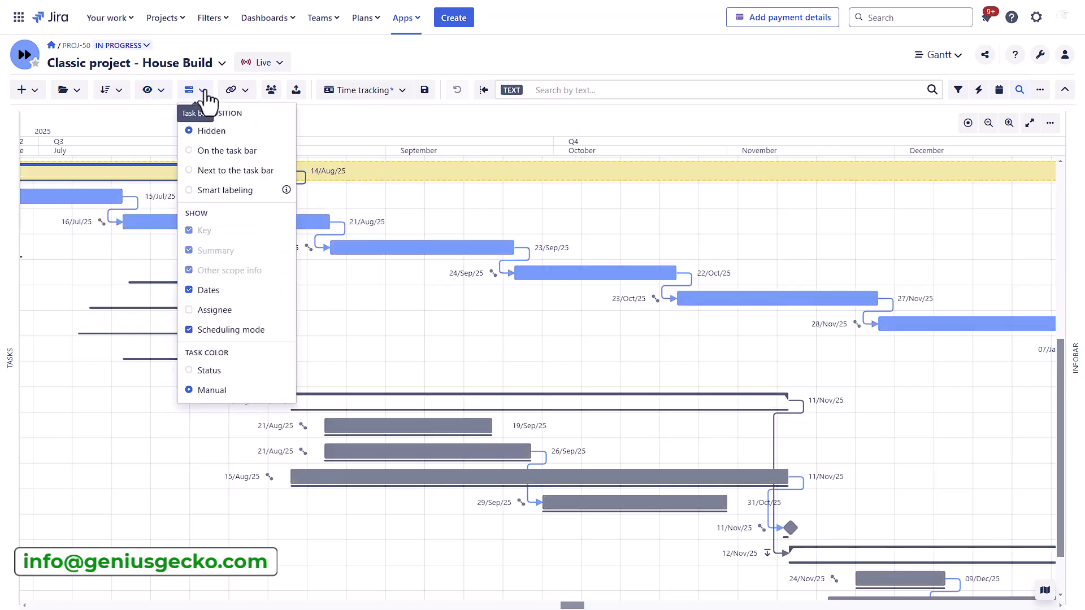
{"action": "left_click", "coordinate": [224, 372]}
{"action": "left_click", "coordinate": [224, 391]}
{"action": "right_click", "coordinate": [428, 244]}
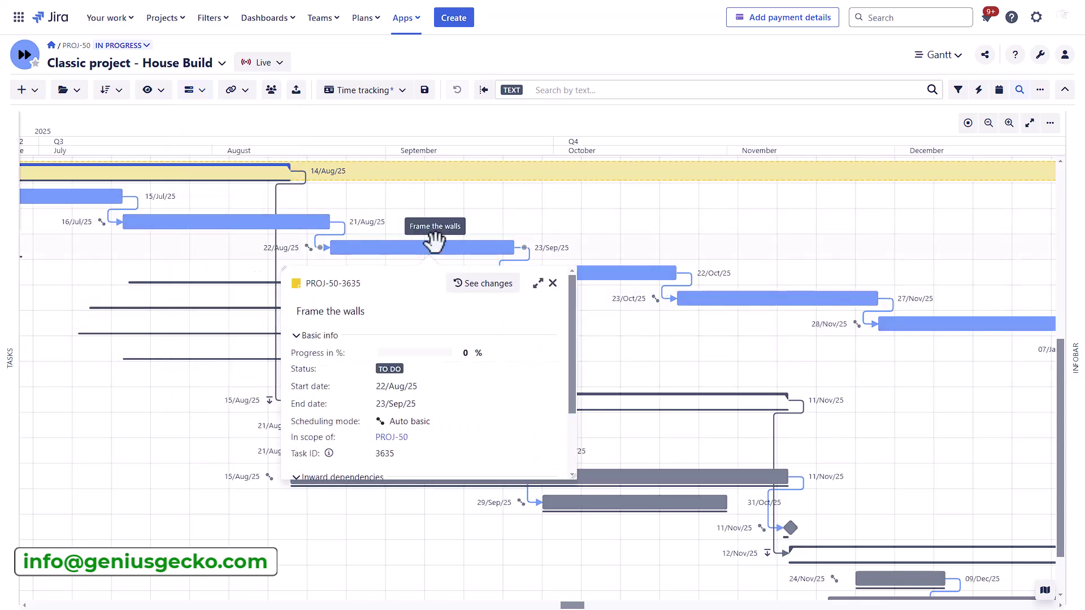
Step: Set the Frame the walls task color to light red and expand the task list beside the timeline again
{"action": "left_click", "coordinate": [503, 455]}
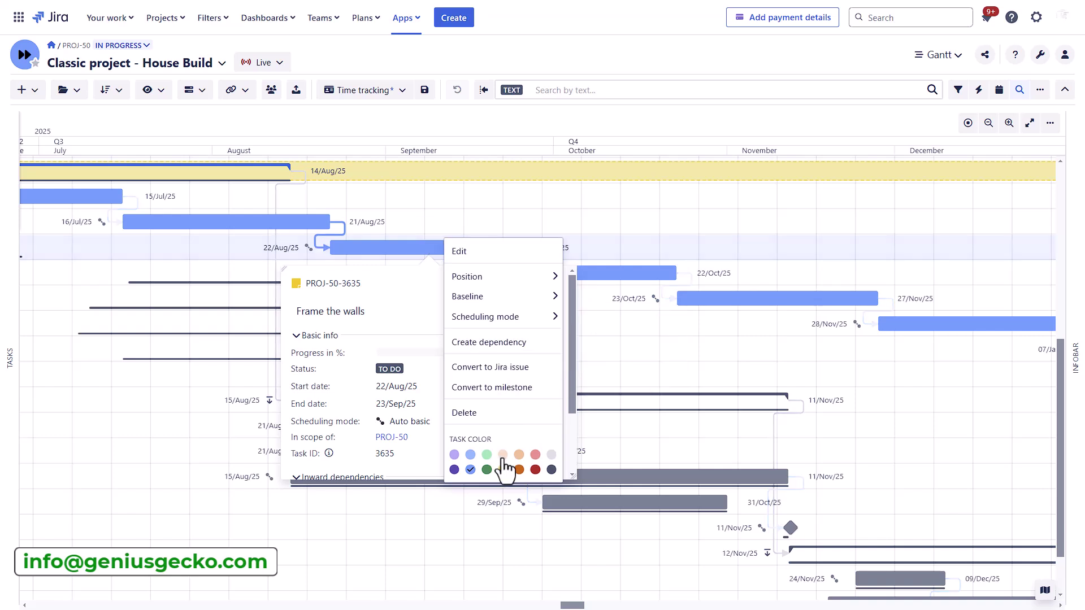
{"action": "left_click", "coordinate": [519, 455]}
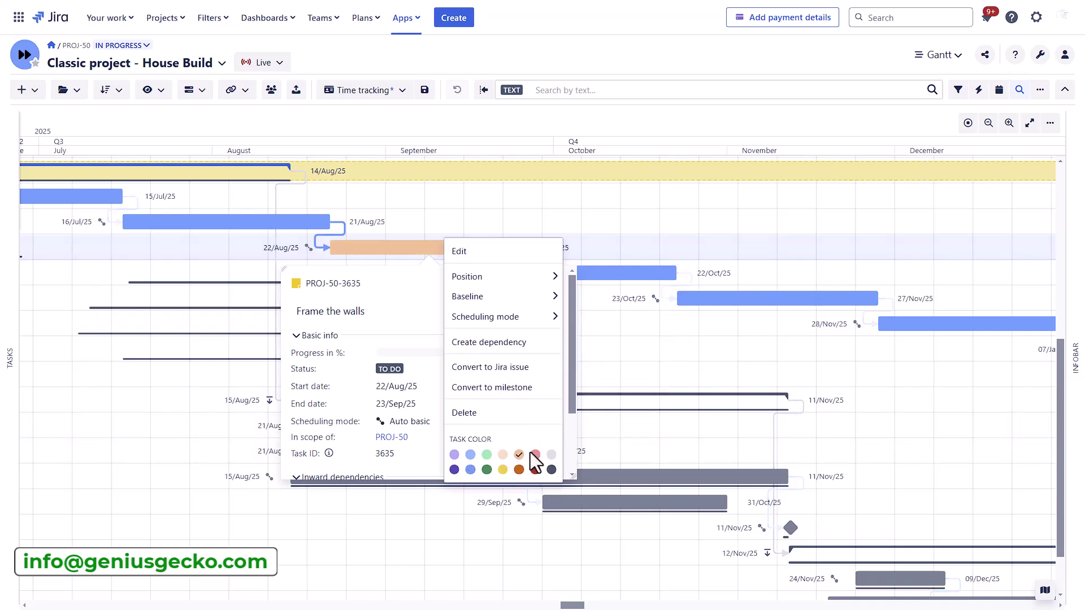
{"action": "left_click", "coordinate": [535, 456]}
{"action": "left_click", "coordinate": [622, 224]}
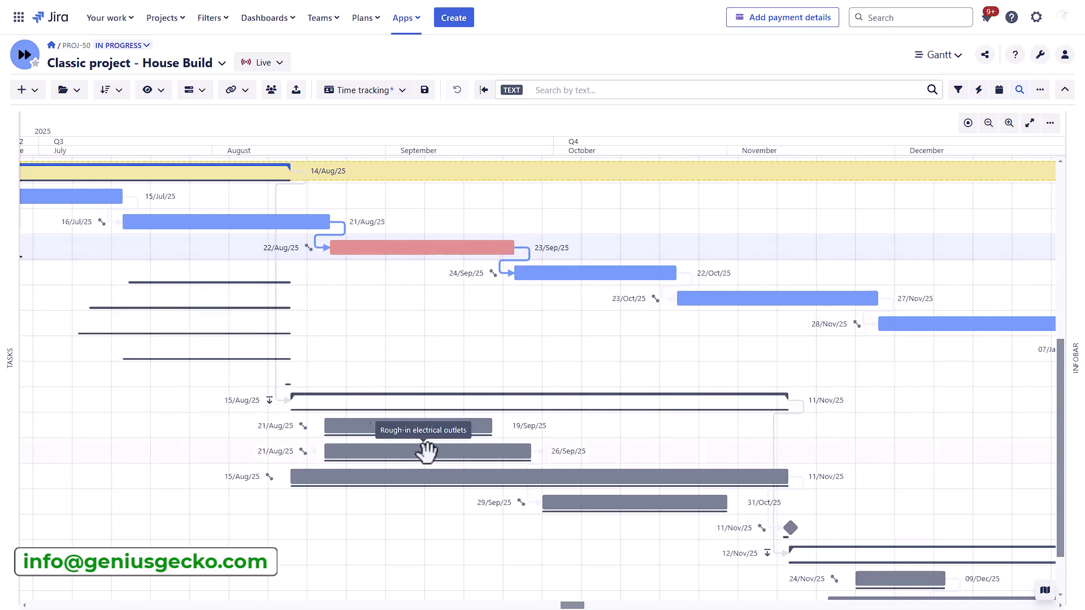
{"action": "left_click", "coordinate": [16, 371]}
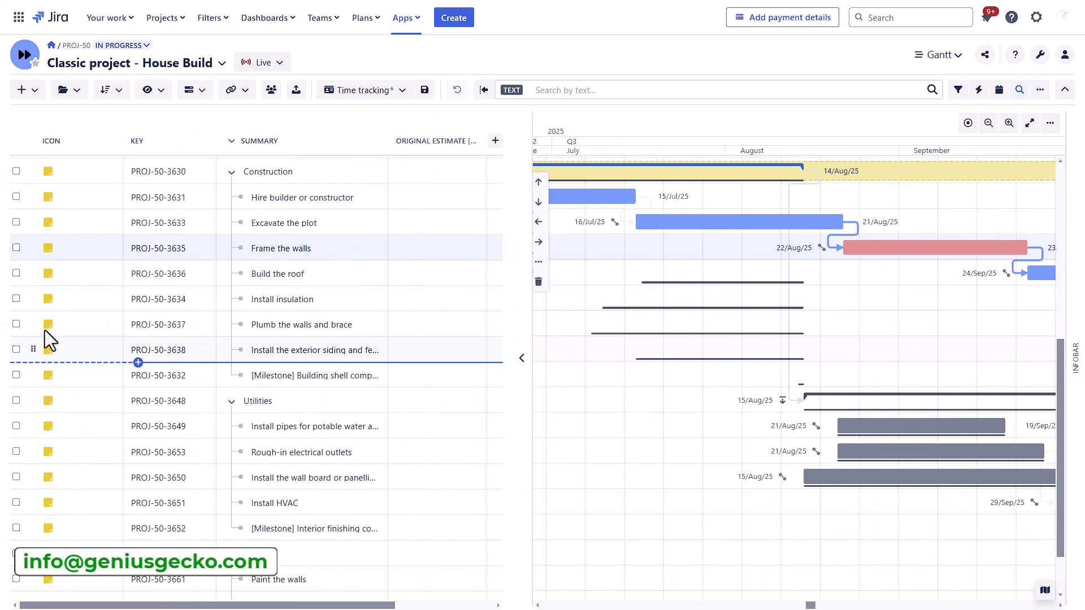
Step: Try a bulk color change to Light green on Install insulation, the exterior siding task and Utilities, and cancel it
{"action": "left_click", "coordinate": [16, 299]}
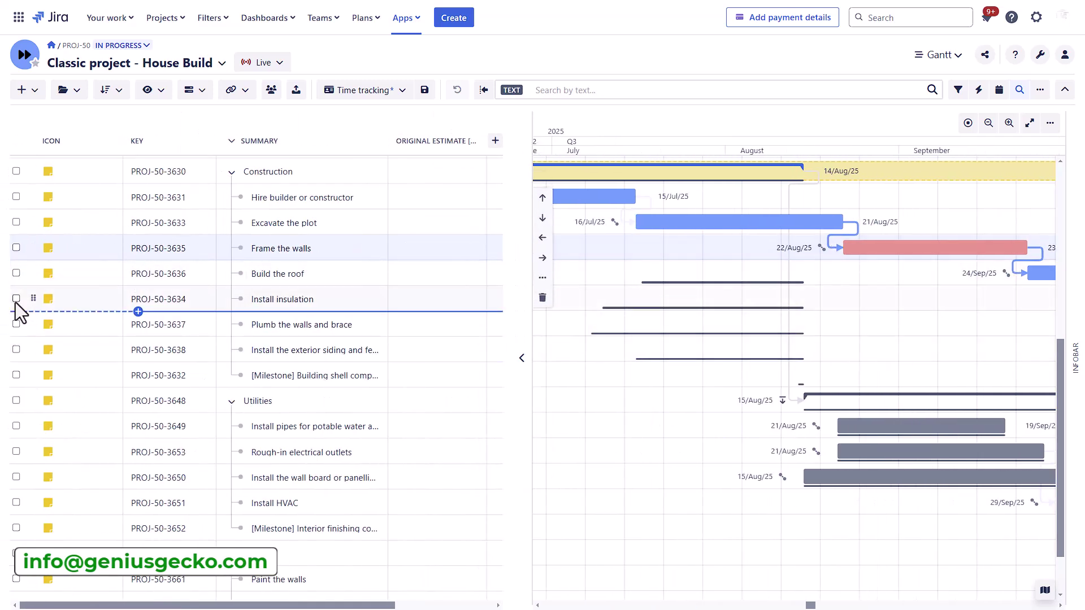
{"action": "left_click", "coordinate": [15, 349]}
{"action": "left_click", "coordinate": [16, 400]}
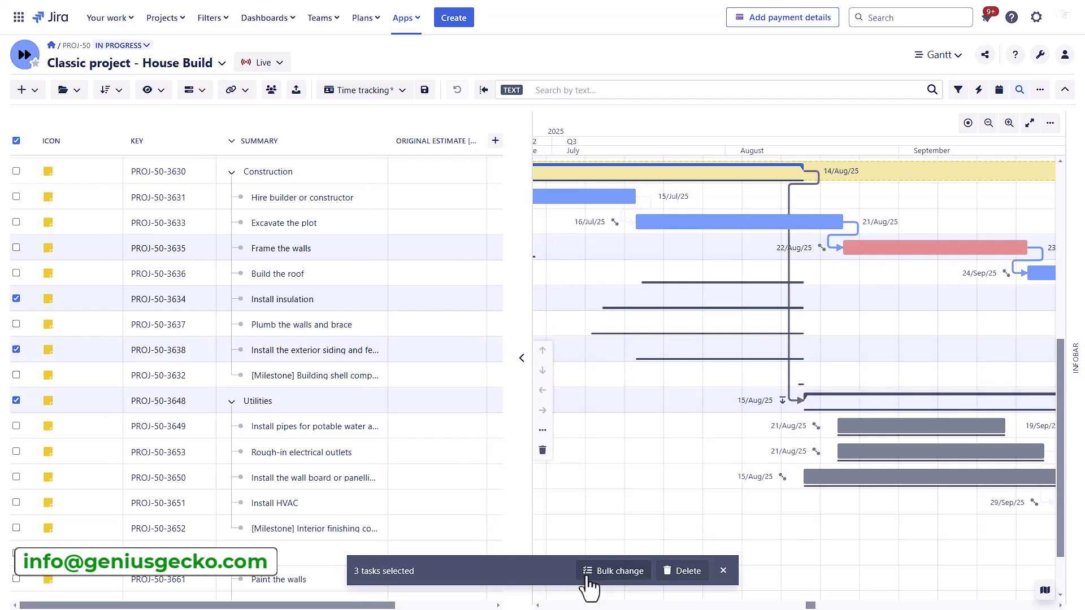
{"action": "left_click", "coordinate": [613, 571]}
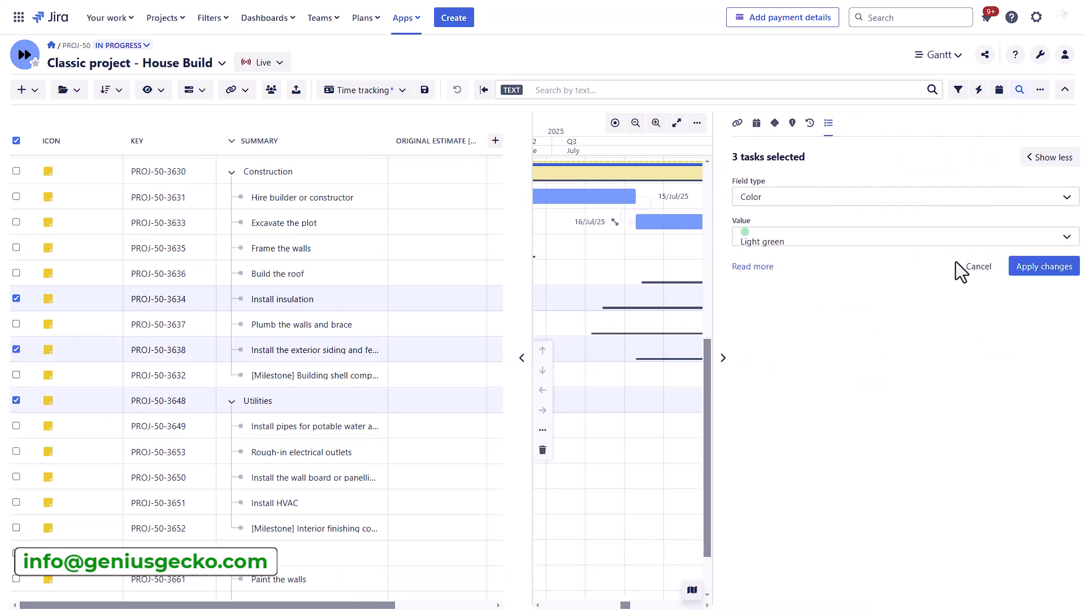
{"action": "left_click", "coordinate": [976, 268]}
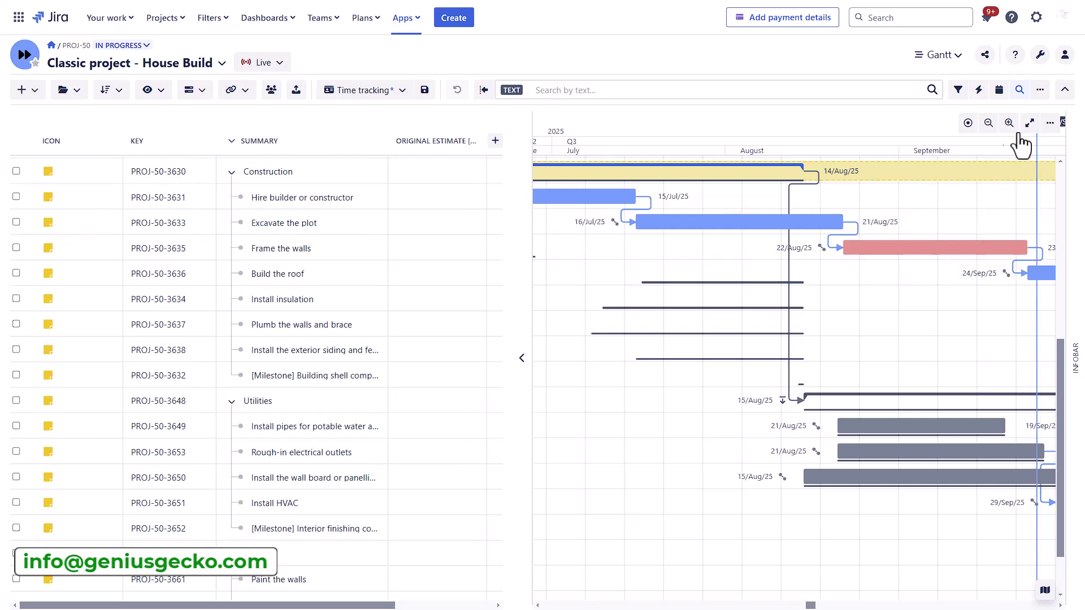
Step: Switch the dependency display to Collapsed and back to Expanded
{"action": "left_click", "coordinate": [202, 91]}
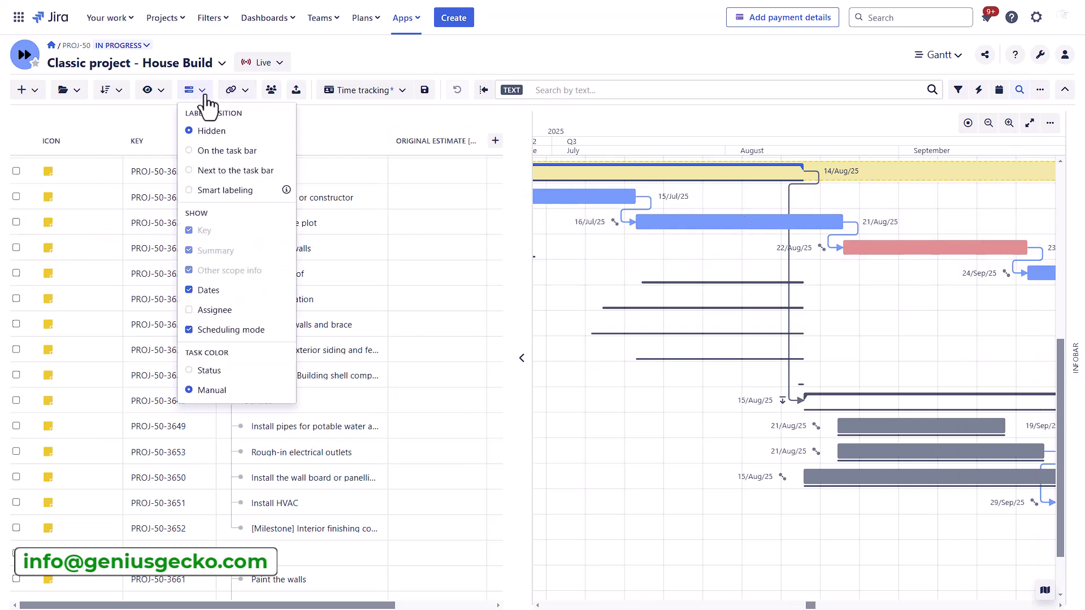
{"action": "left_click", "coordinate": [236, 91]}
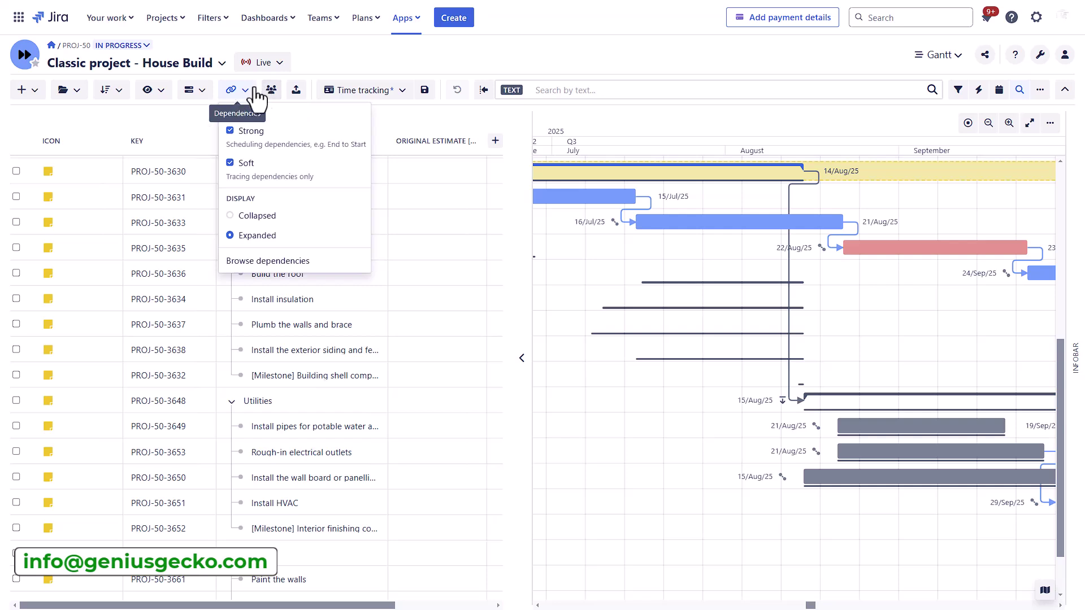
{"action": "left_click", "coordinate": [255, 215]}
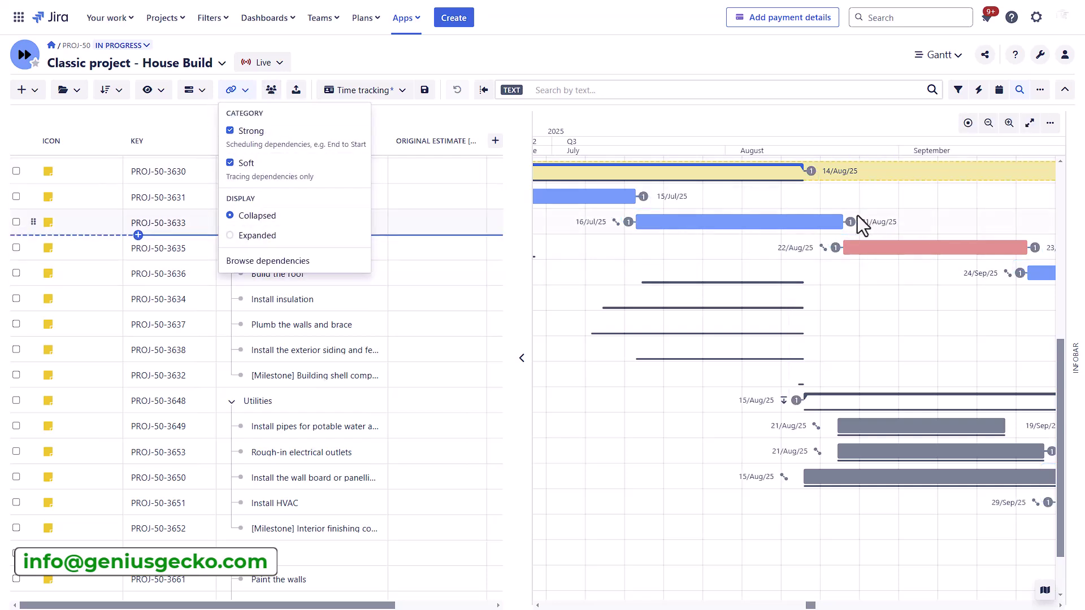
{"action": "left_click", "coordinate": [257, 240]}
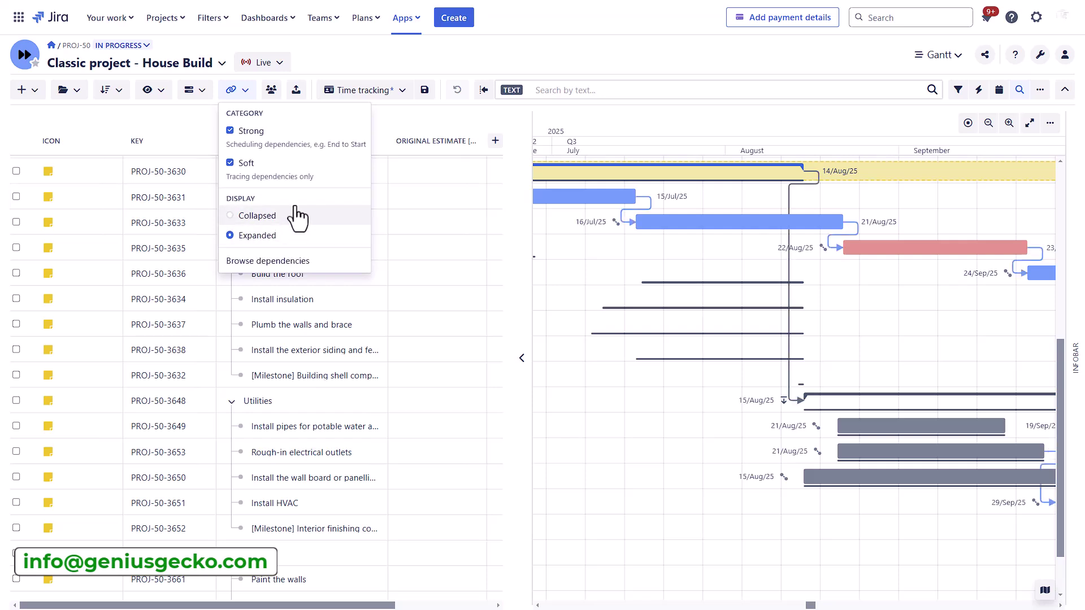
Step: Show the resource workload below the Gantt chart and switch the column view to Essentials
{"action": "left_click", "coordinate": [271, 90]}
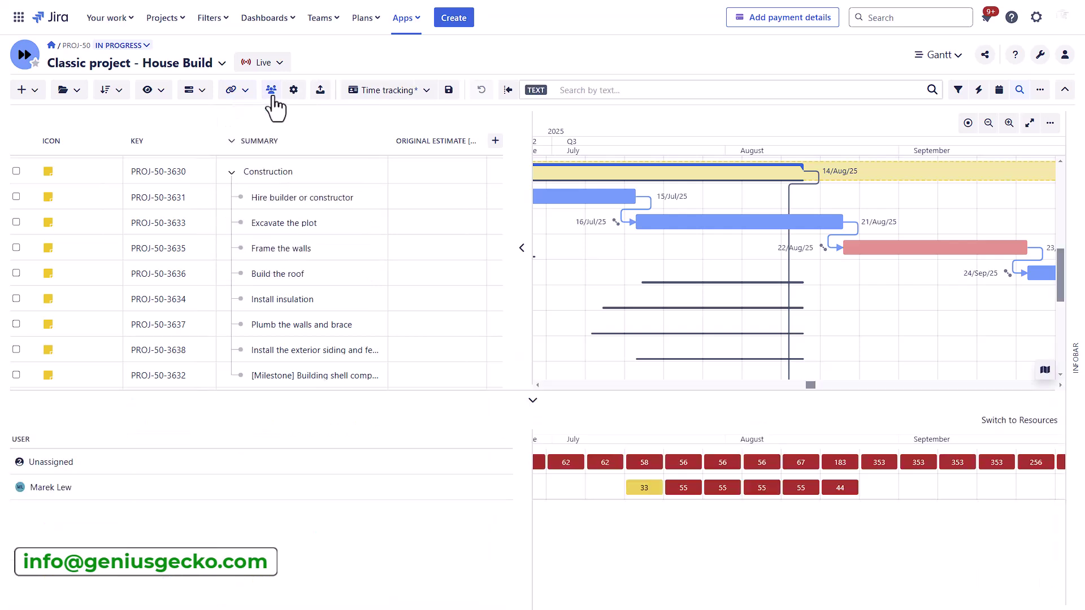
{"action": "left_click", "coordinate": [390, 90]}
{"action": "left_click", "coordinate": [393, 191]}
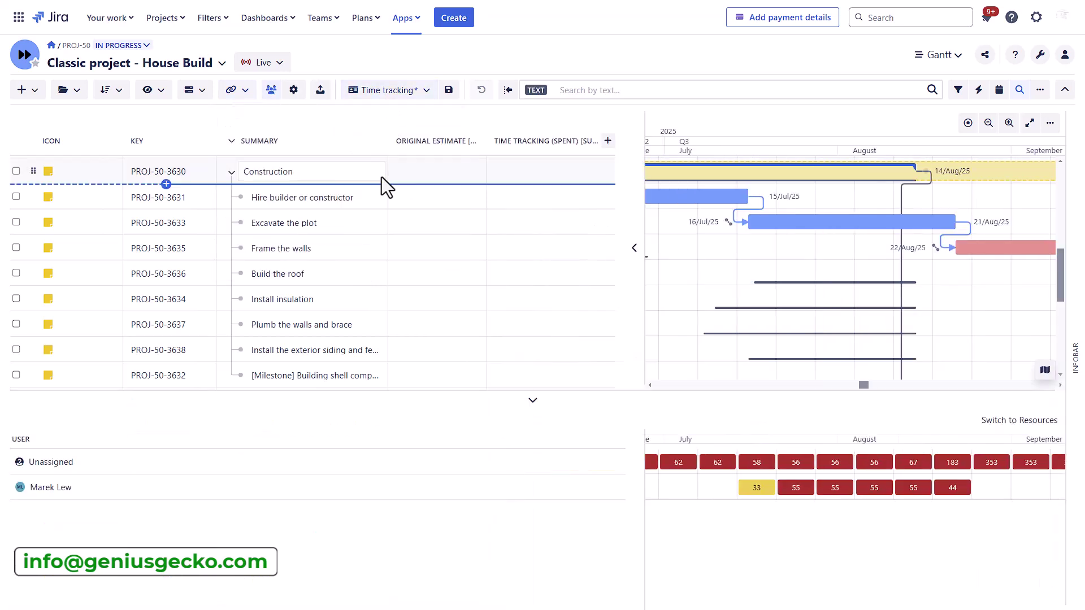
{"action": "left_click", "coordinate": [396, 93]}
{"action": "left_click", "coordinate": [370, 170]}
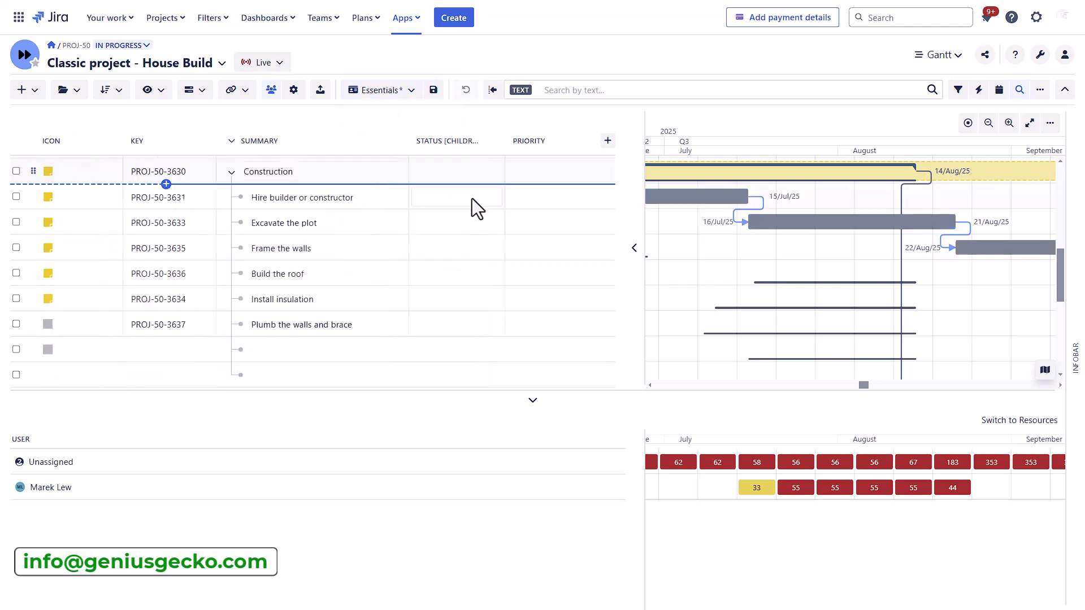
Step: Assign Frame the walls, Build the roof, Install insulation, and Install the exterior siding and features to team members
{"action": "left_click", "coordinate": [610, 248]}
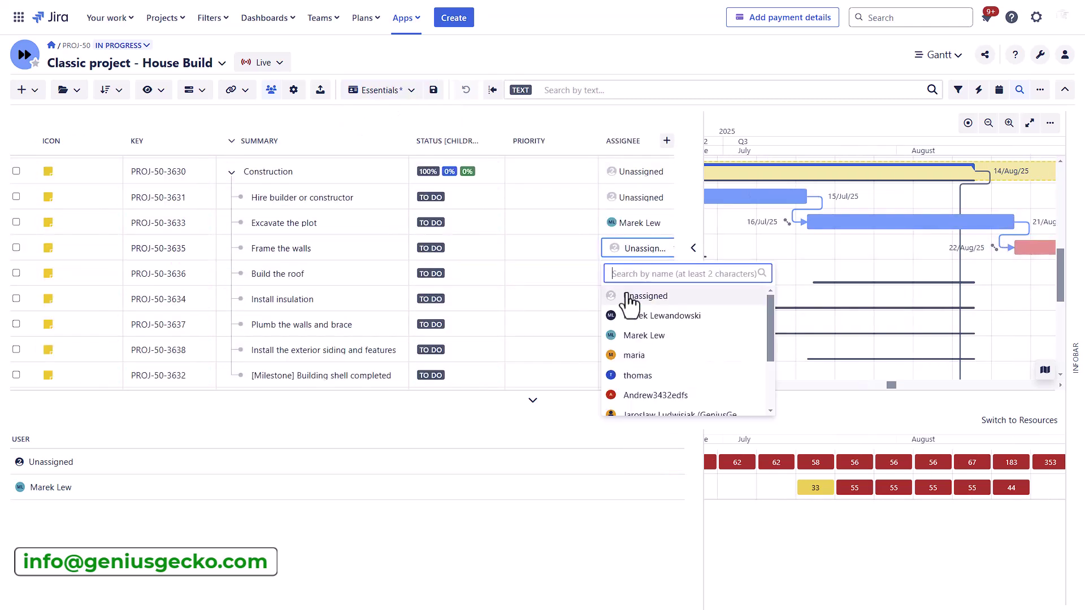
{"action": "left_click", "coordinate": [633, 356]}
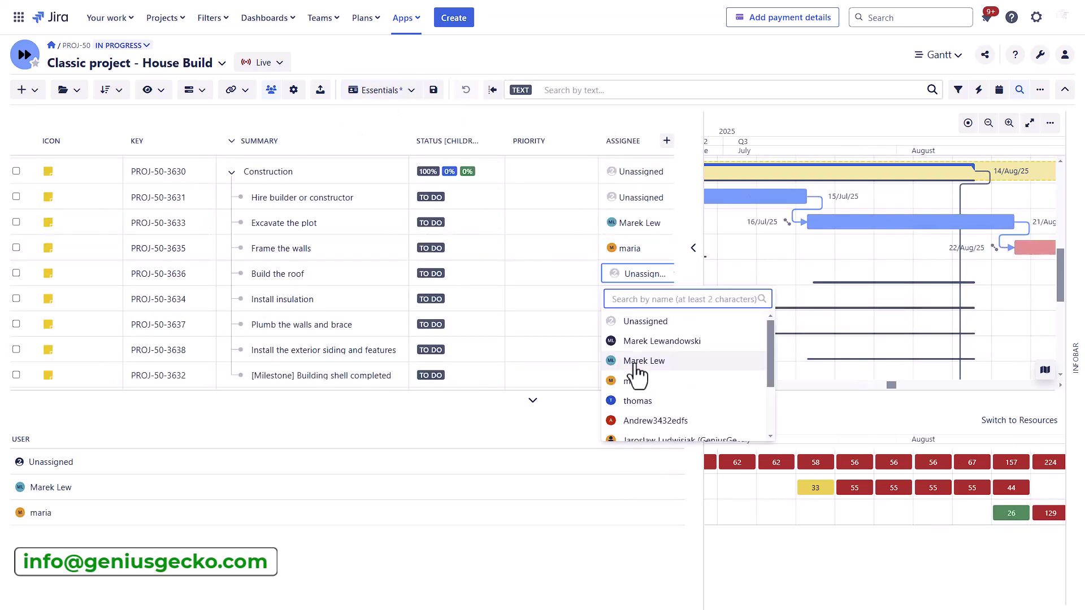
{"action": "left_click", "coordinate": [633, 297]}
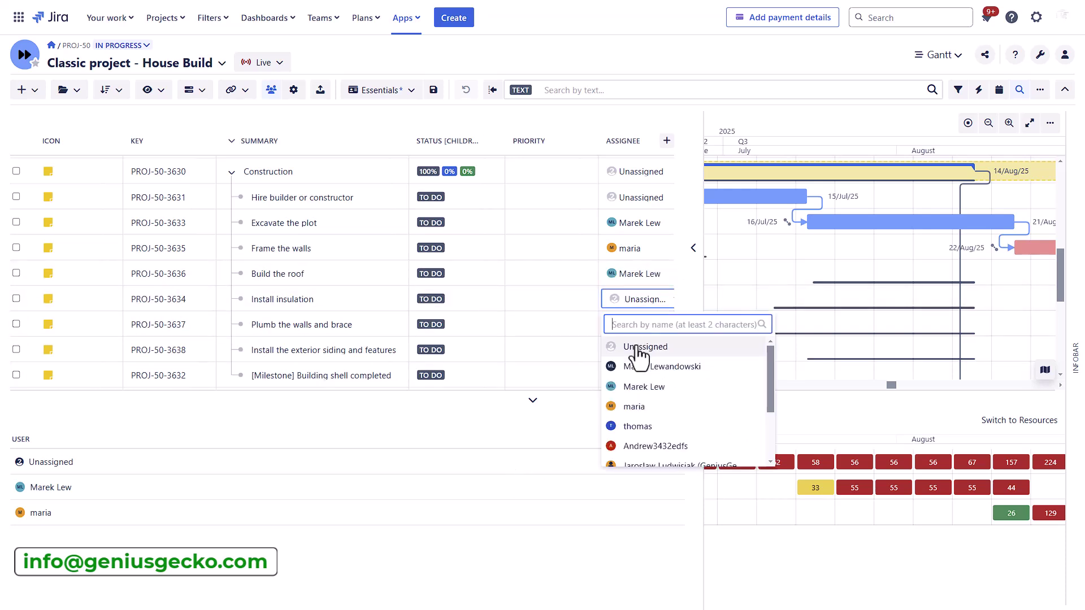
{"action": "left_click", "coordinate": [633, 366]}
{"action": "left_click", "coordinate": [631, 345]}
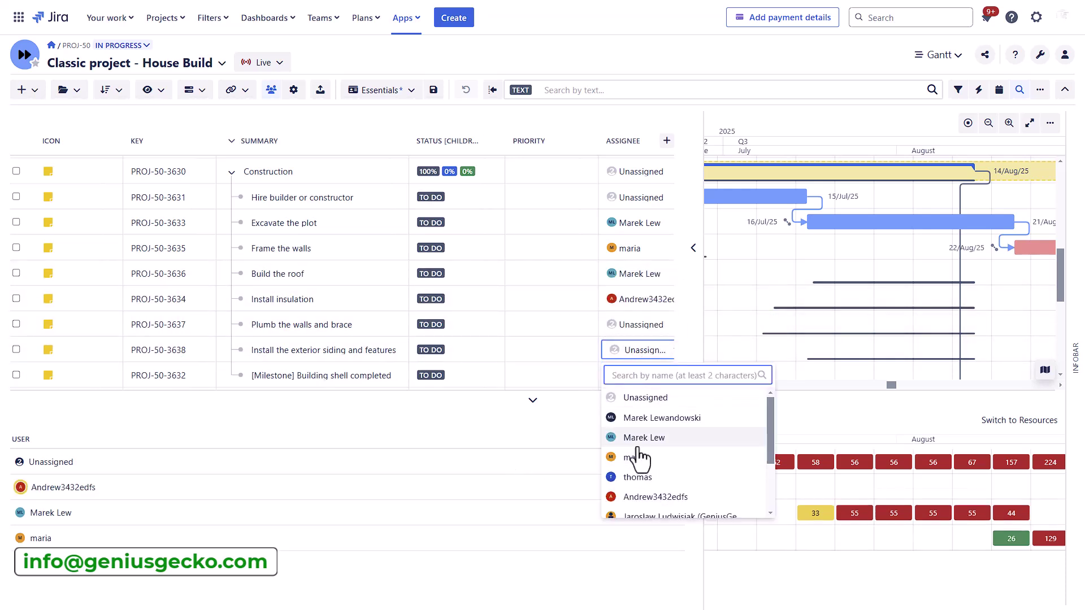
{"action": "left_click", "coordinate": [643, 499]}
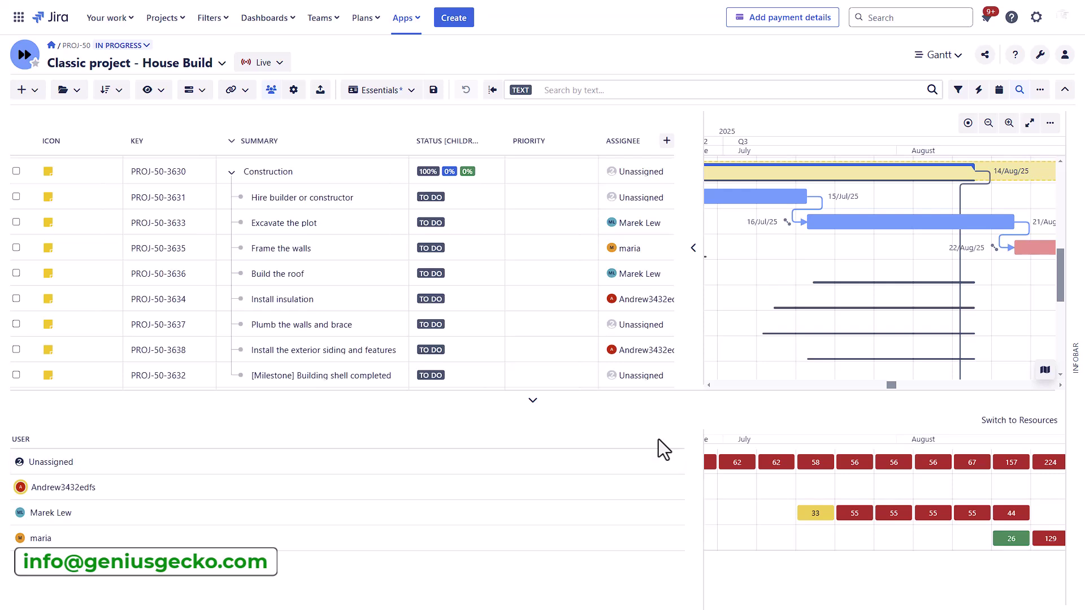
Step: Widen the task list so the Assignee column shows in full
{"action": "left_click_drag", "start_coordinate": [696, 229], "coordinate": [657, 227]}
{"action": "scroll", "coordinate": [695, 181], "scroll_direction": "down", "scroll_amount": 2}
{"action": "left_click_drag", "start_coordinate": [654, 189], "coordinate": [743, 227]}
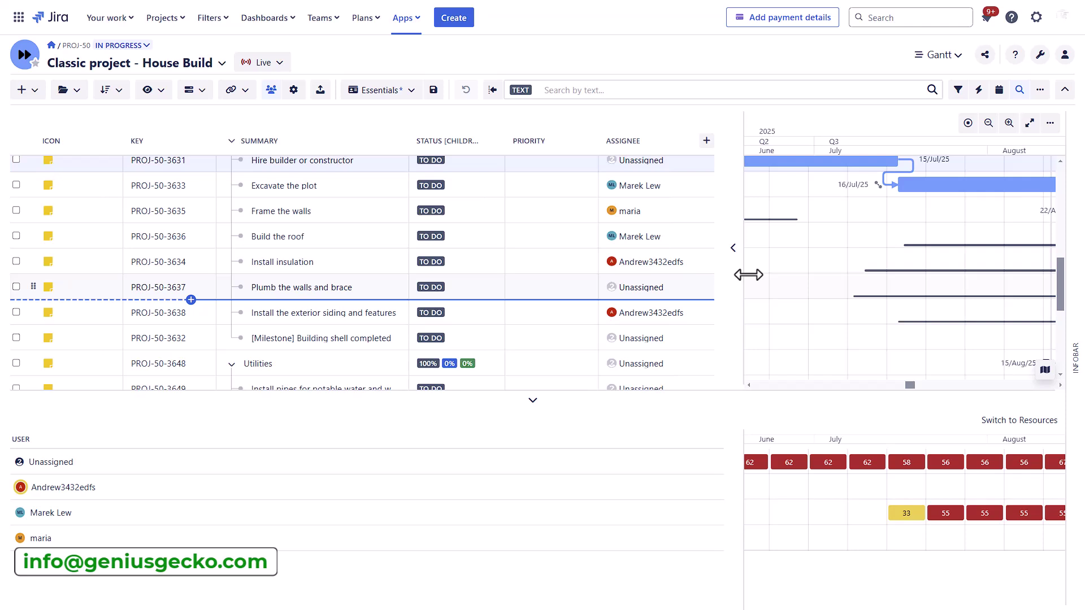
Step: Set the resource workload aggregation to Monthly and examine the assignees' workload from mid-2025
{"action": "scroll", "coordinate": [847, 271], "scroll_direction": "up", "scroll_amount": 2}
{"action": "left_click", "coordinate": [294, 89]}
{"action": "mouse_move", "coordinate": [364, 141]}
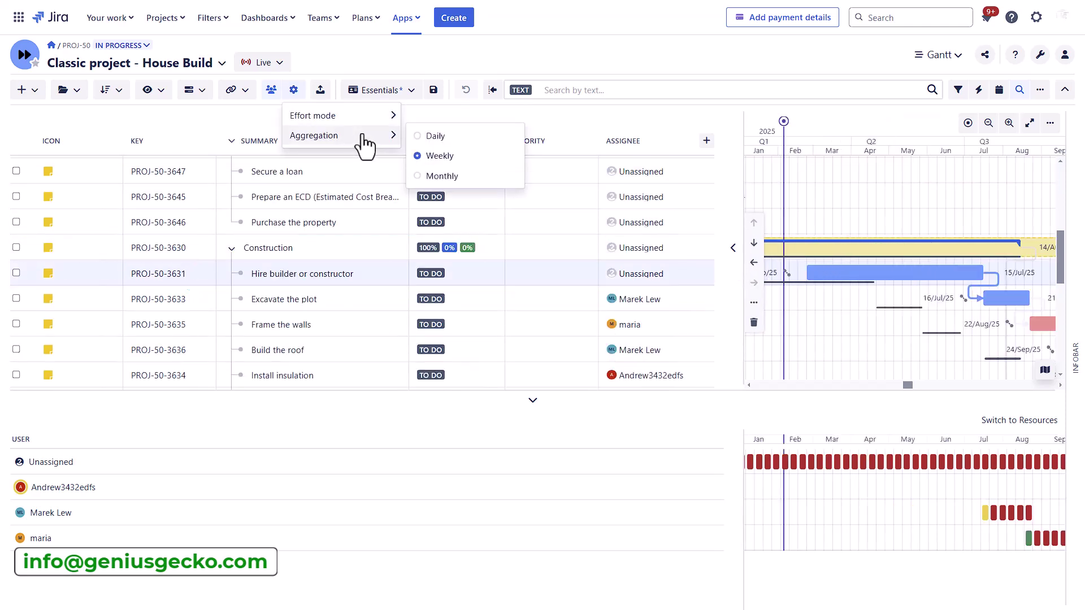
{"action": "left_click", "coordinate": [442, 186]}
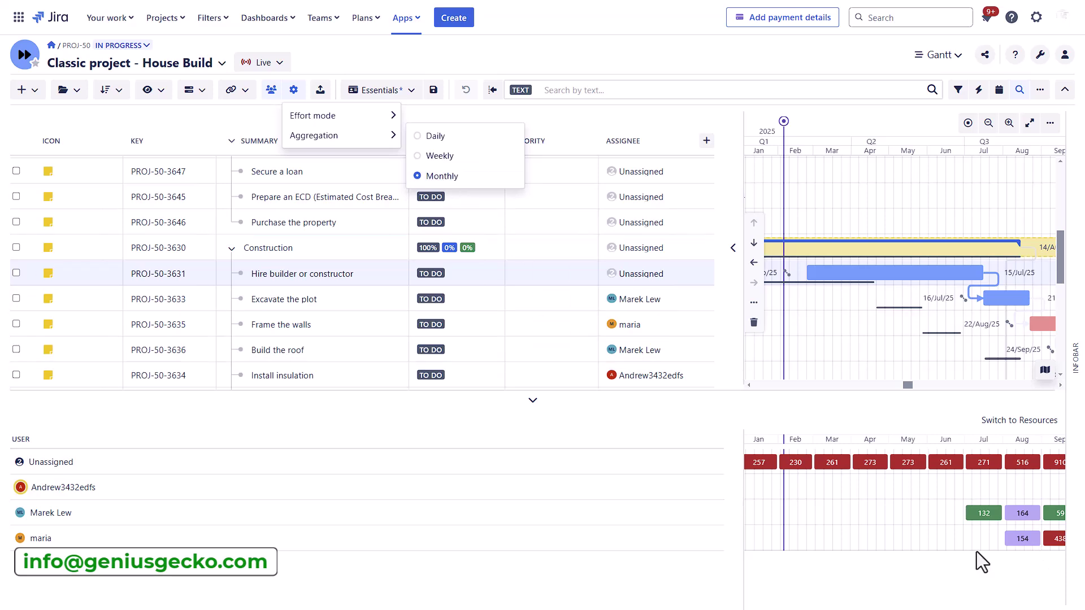
{"action": "left_click_drag", "start_coordinate": [906, 383], "coordinate": [915, 389]}
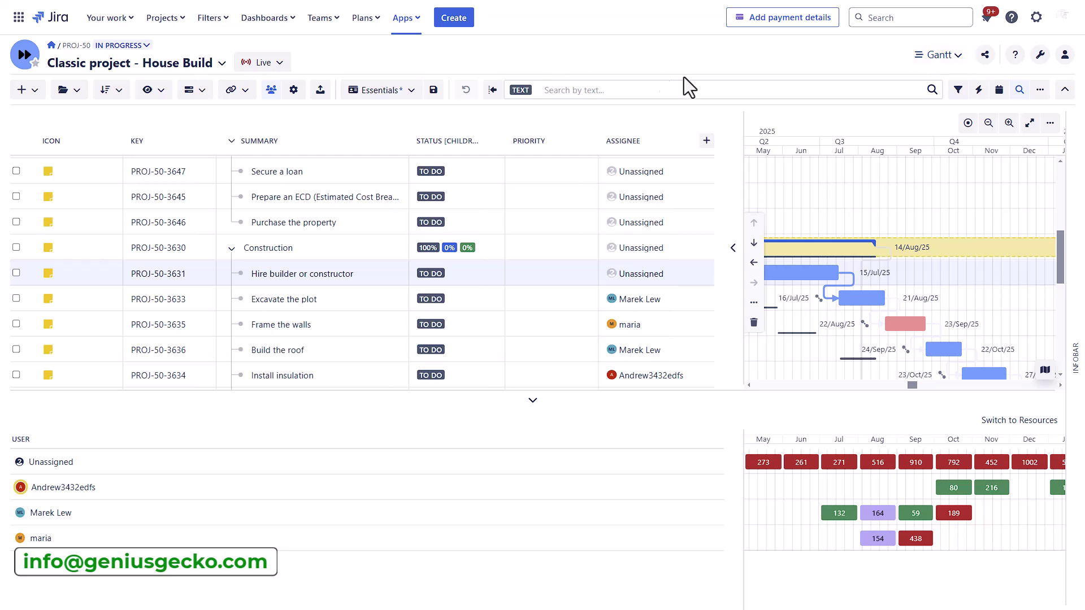
Step: Open the Research and Development Department Portfolio and look through its tasks on the Gantt chart
{"action": "left_click", "coordinate": [217, 65]}
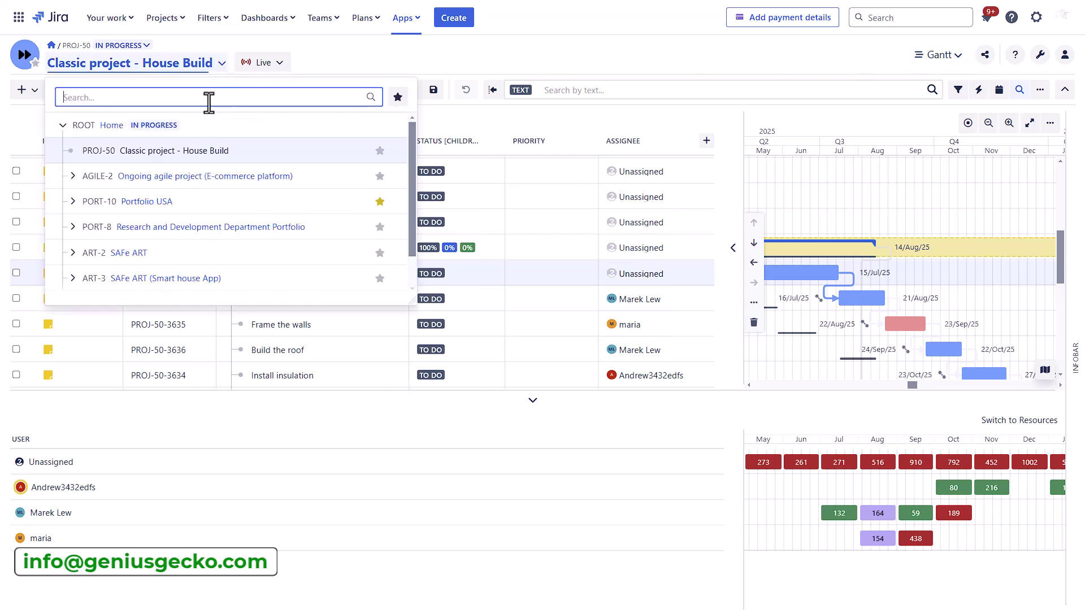
{"action": "left_click", "coordinate": [139, 202]}
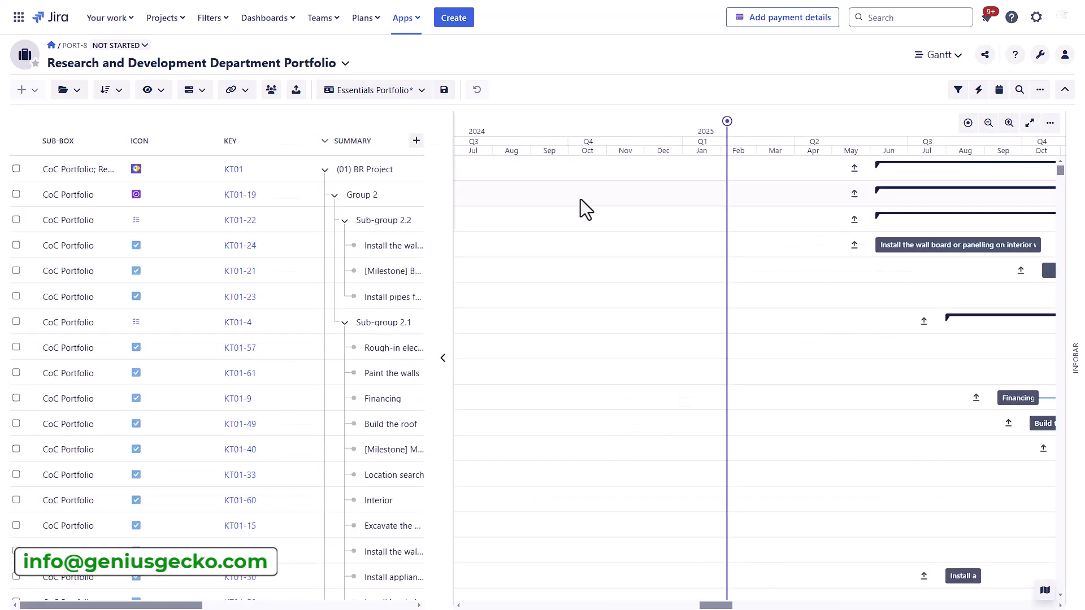
{"action": "scroll", "coordinate": [721, 588], "scroll_direction": "right", "scroll_amount": 5}
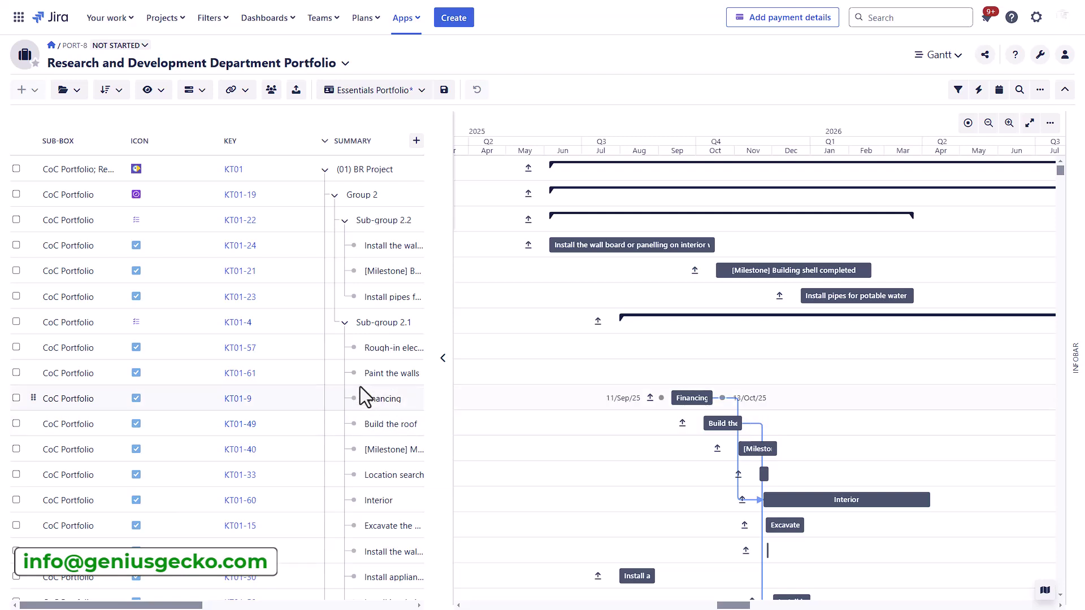
{"action": "scroll", "coordinate": [86, 218], "scroll_direction": "down", "scroll_amount": 10}
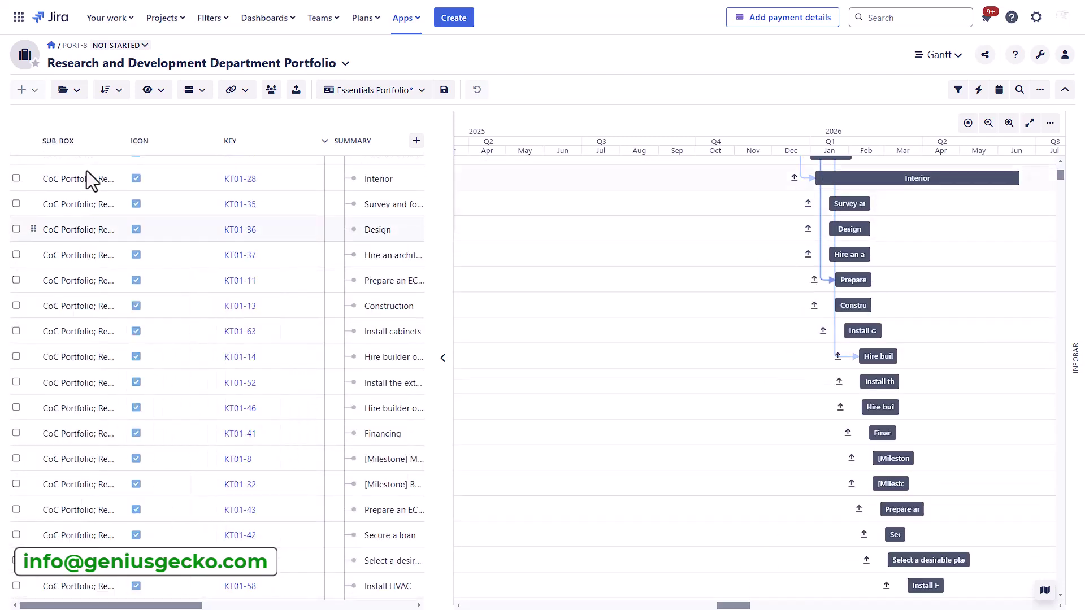
Step: Switch to the CoC Portfolio within the Research and Development Department Portfolio
{"action": "left_click", "coordinate": [291, 64]}
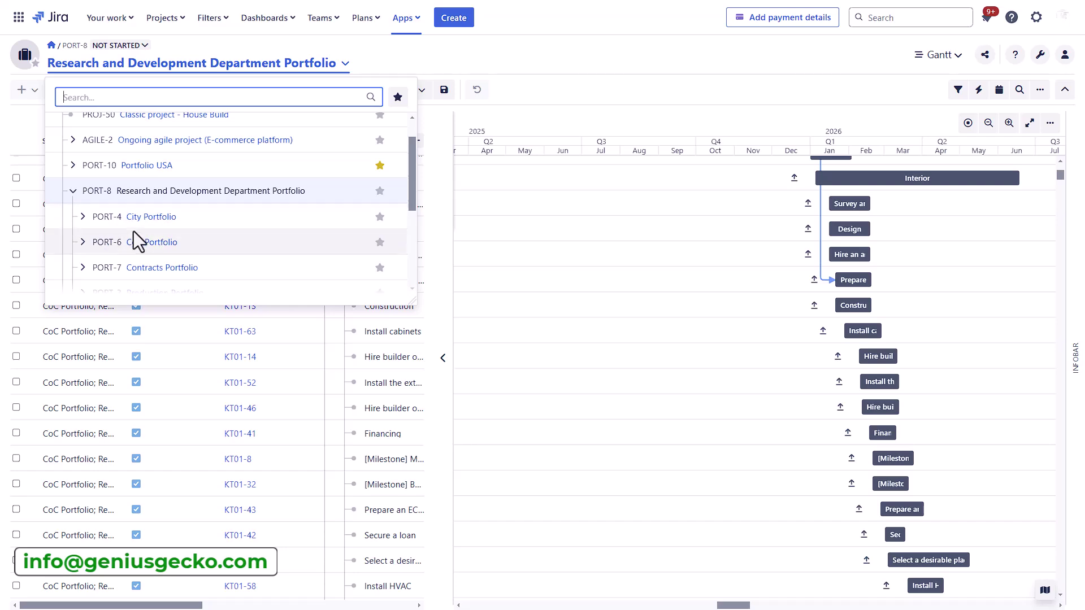
{"action": "scroll", "coordinate": [627, 432], "scroll_direction": "down", "scroll_amount": 3}
{"action": "scroll", "coordinate": [622, 427], "scroll_direction": "down", "scroll_amount": 3}
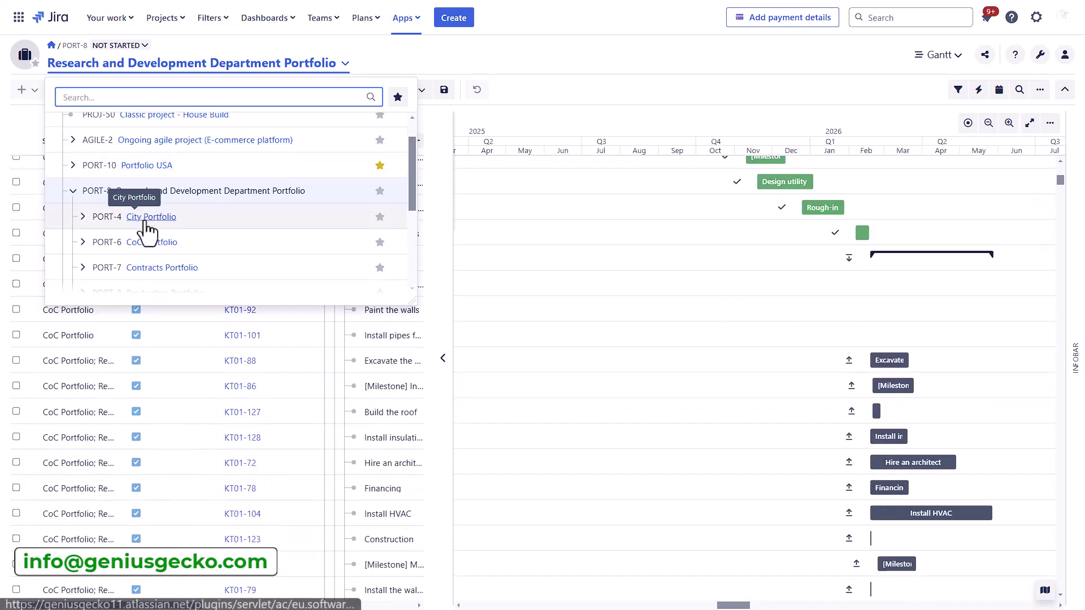
{"action": "left_click", "coordinate": [150, 242]}
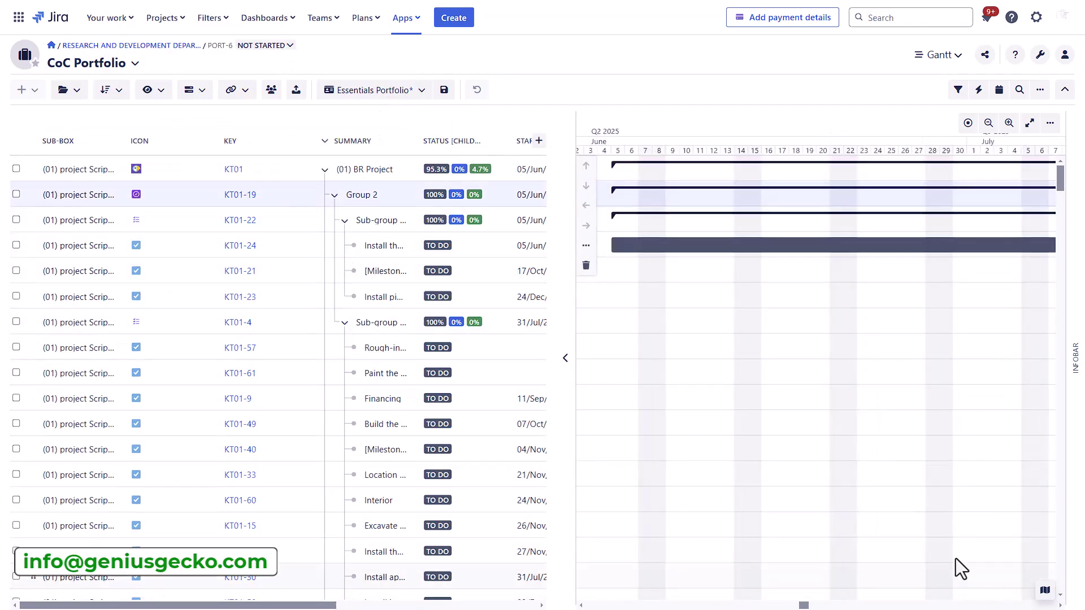
Step: Show the Gantt minimap, move the timeline to January and February 2026, and collapse the KT01-4 sub-group
{"action": "left_click", "coordinate": [1045, 590]}
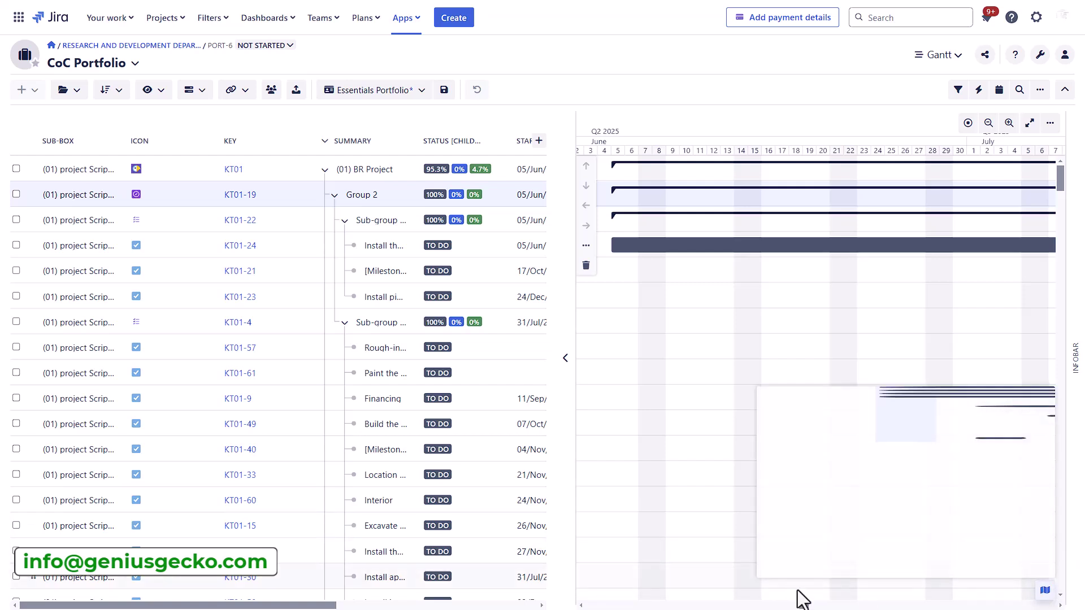
{"action": "left_click_drag", "start_coordinate": [803, 606], "coordinate": [816, 606]}
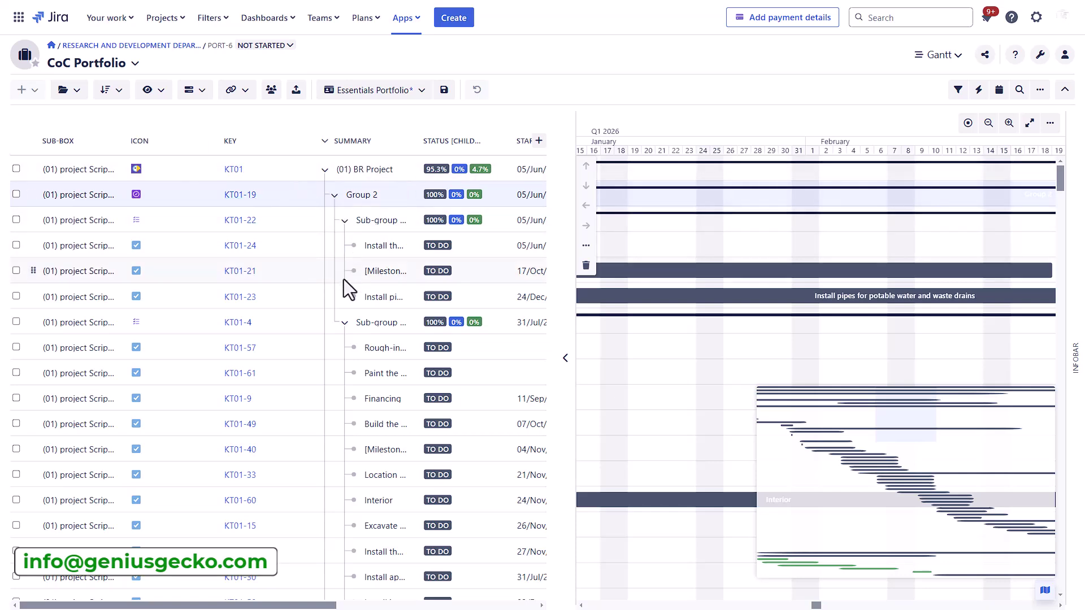
{"action": "scroll", "coordinate": [344, 330], "scroll_direction": "down", "scroll_amount": 2}
{"action": "scroll", "coordinate": [347, 306], "scroll_direction": "up", "scroll_amount": 2}
{"action": "scroll", "coordinate": [345, 339], "scroll_direction": "down", "scroll_amount": 10}
{"action": "scroll", "coordinate": [351, 307], "scroll_direction": "up", "scroll_amount": 10}
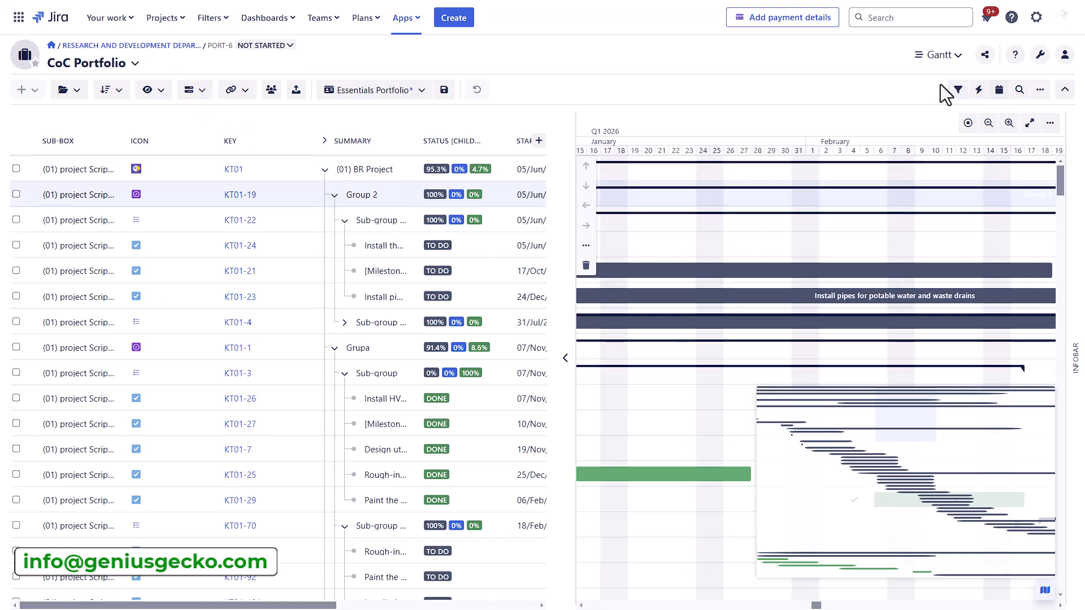
Step: Review the filter options on the CoC Portfolio Gantt and add a filter condition on the Actual Cost field
{"action": "left_click", "coordinate": [979, 92]}
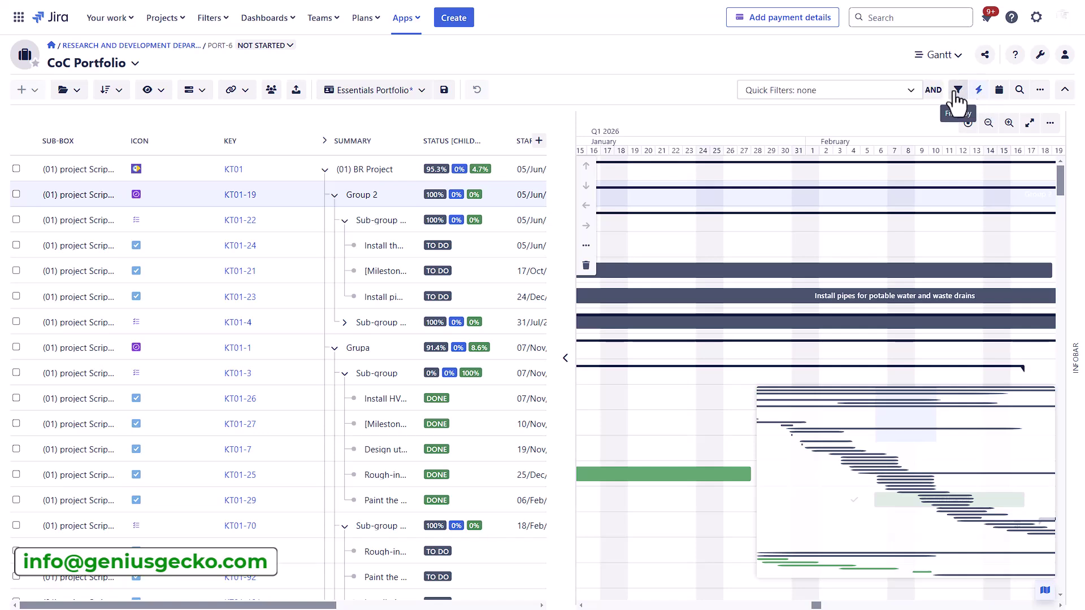
{"action": "left_click", "coordinate": [1040, 90]}
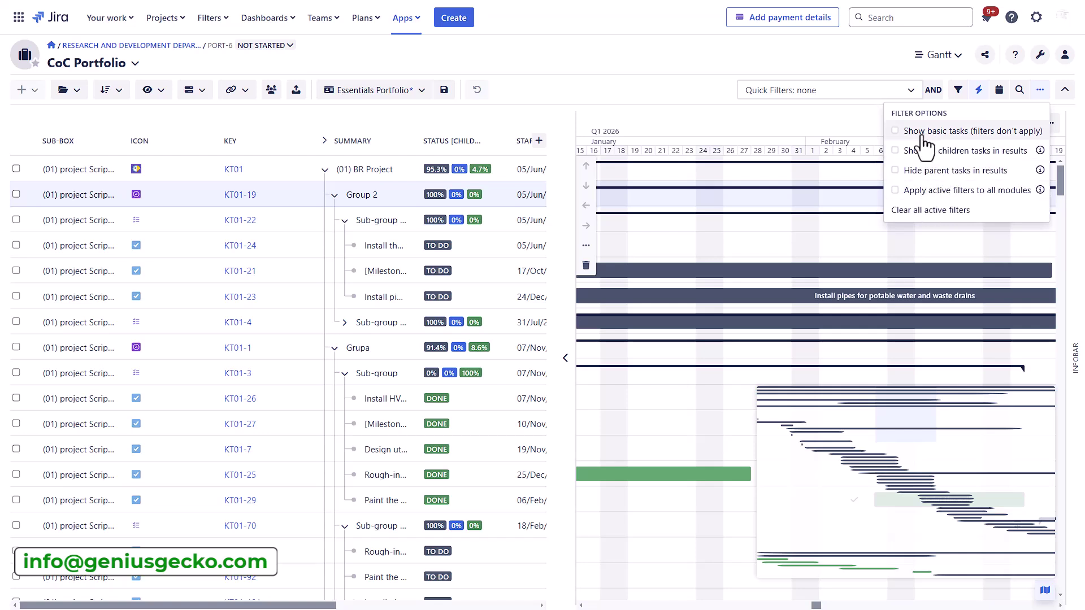
{"action": "left_click", "coordinate": [958, 90]}
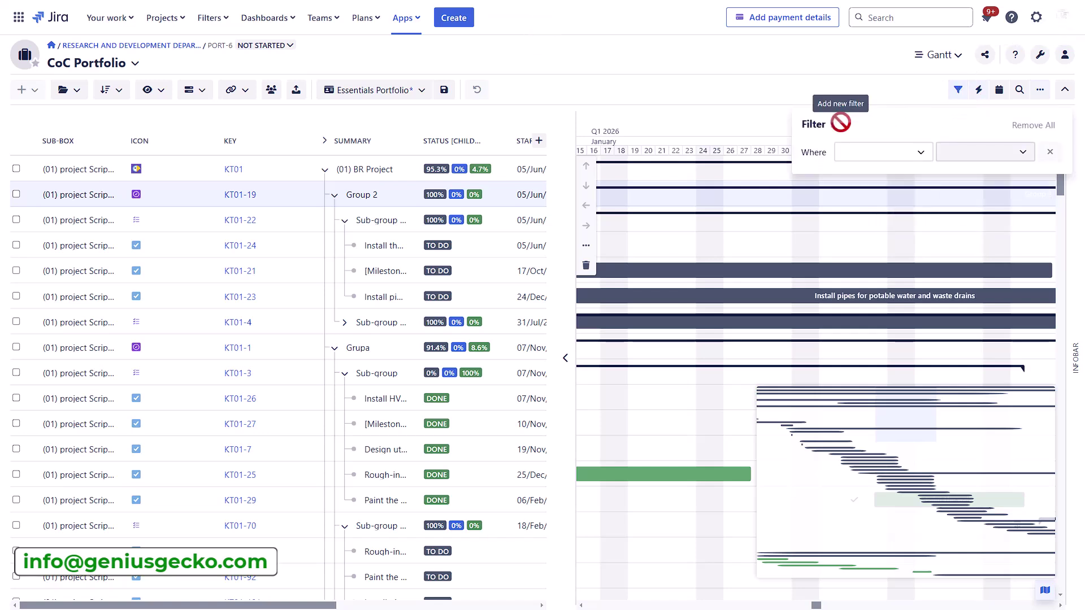
{"action": "left_click", "coordinate": [908, 151]}
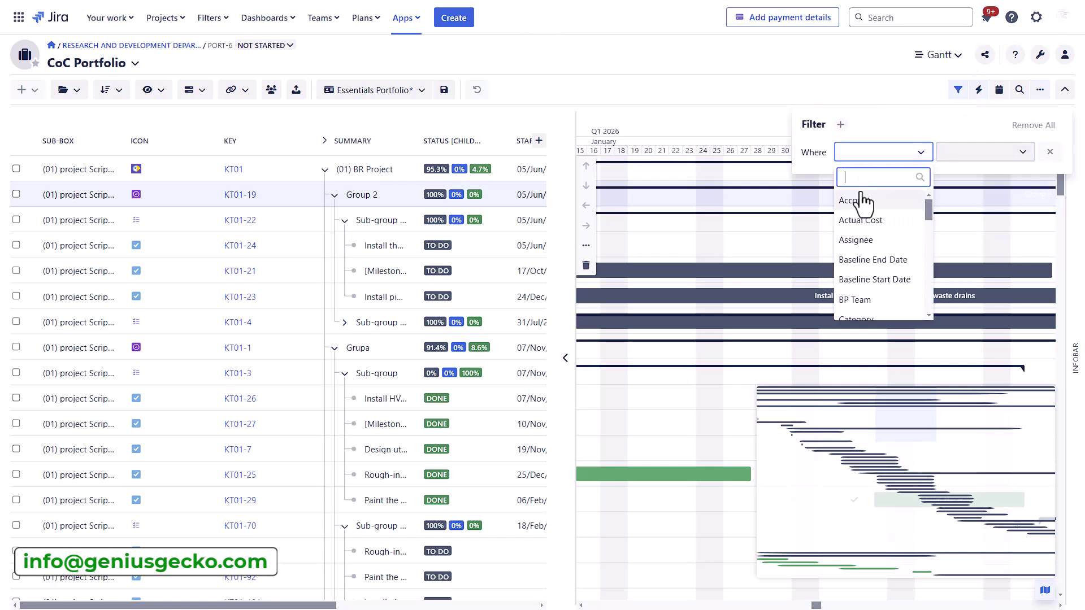
{"action": "left_click", "coordinate": [865, 222]}
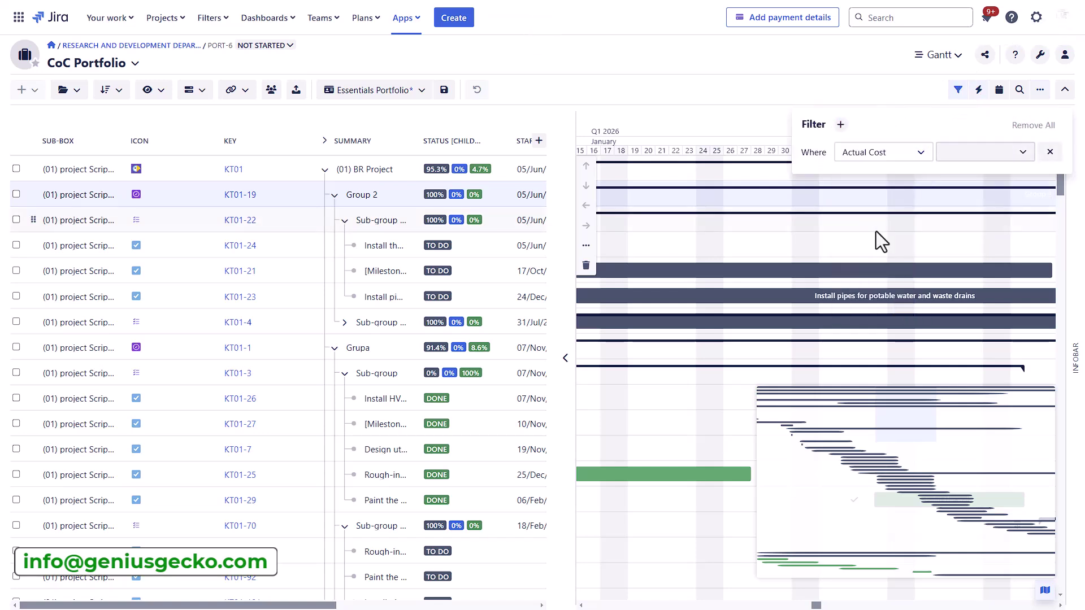
{"action": "left_click", "coordinate": [999, 160]}
{"action": "left_click", "coordinate": [904, 153]}
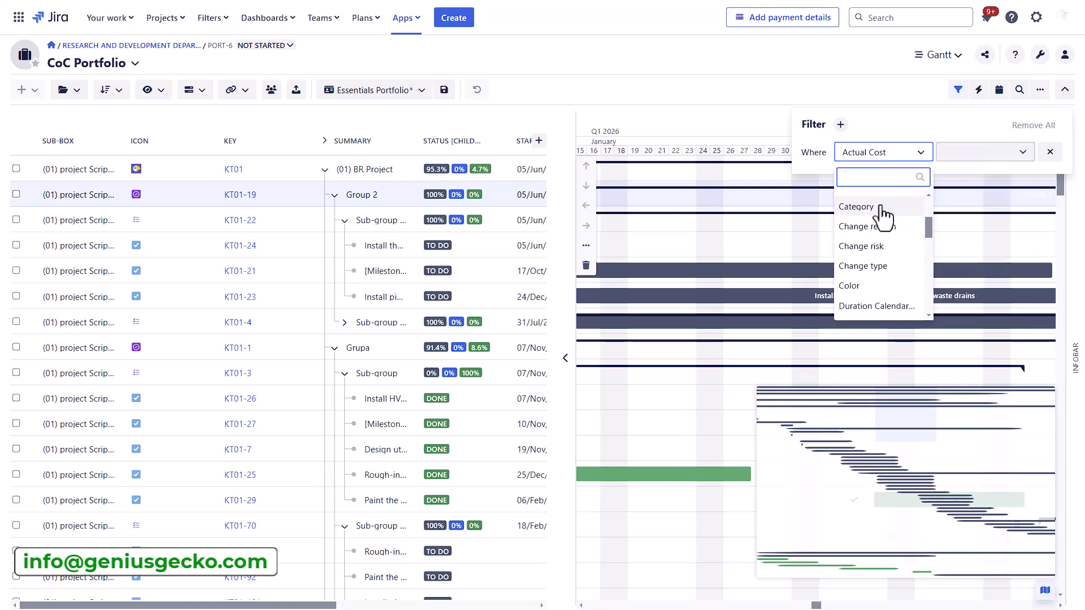
Step: Look through the columns available to add to the Gantt table and the saved column views
{"action": "left_click", "coordinate": [539, 140]}
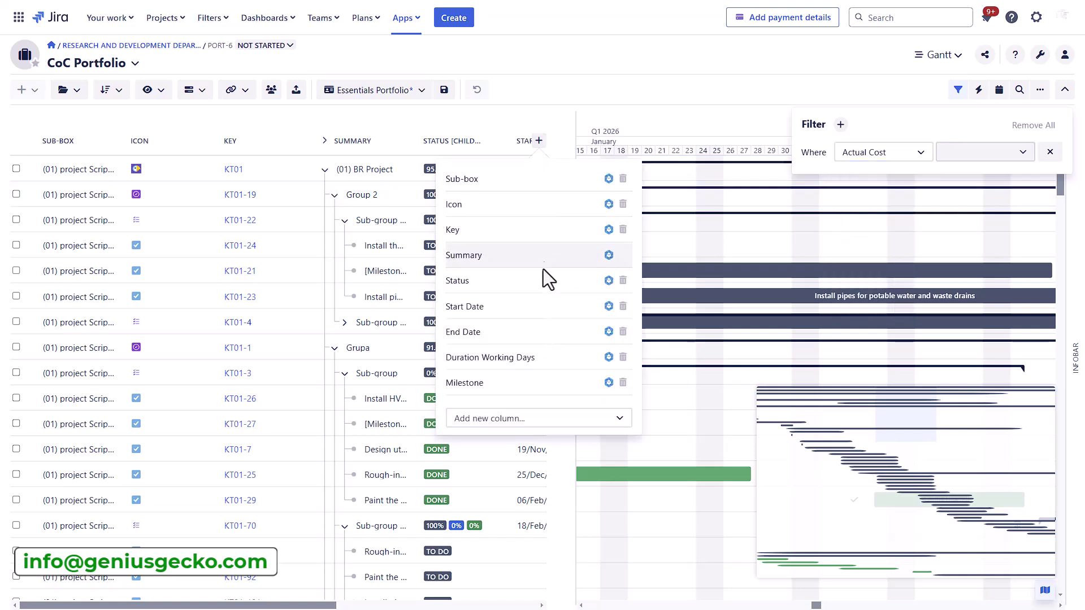
{"action": "left_click", "coordinate": [500, 423]}
{"action": "scroll", "coordinate": [529, 486], "scroll_direction": "down", "scroll_amount": 10}
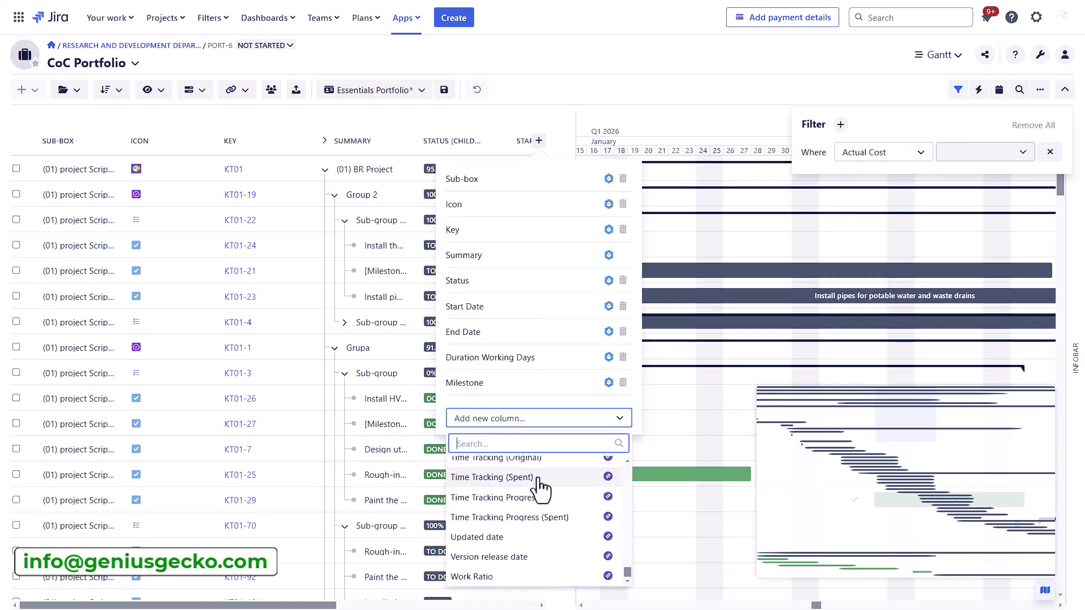
{"action": "scroll", "coordinate": [539, 489], "scroll_direction": "up", "scroll_amount": 2}
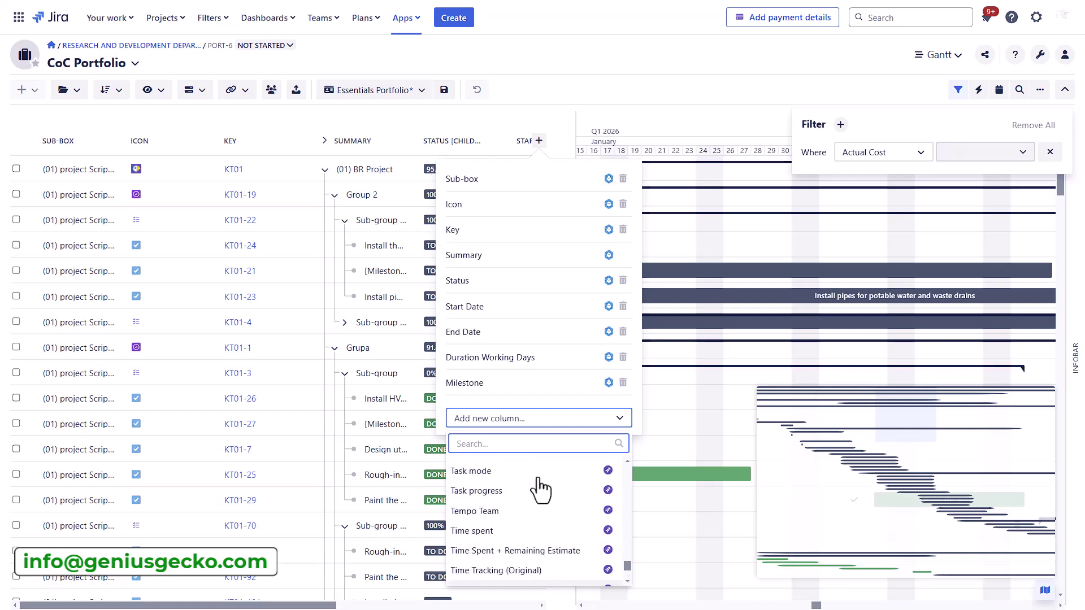
{"action": "left_click", "coordinate": [421, 90]}
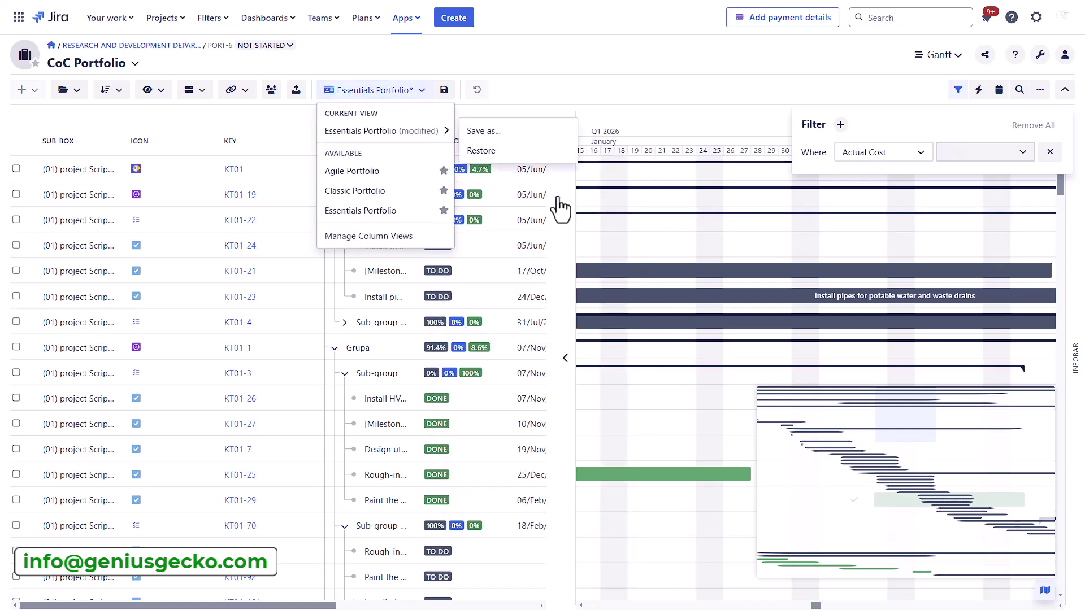
{"action": "left_click_drag", "start_coordinate": [566, 177], "coordinate": [702, 172]}
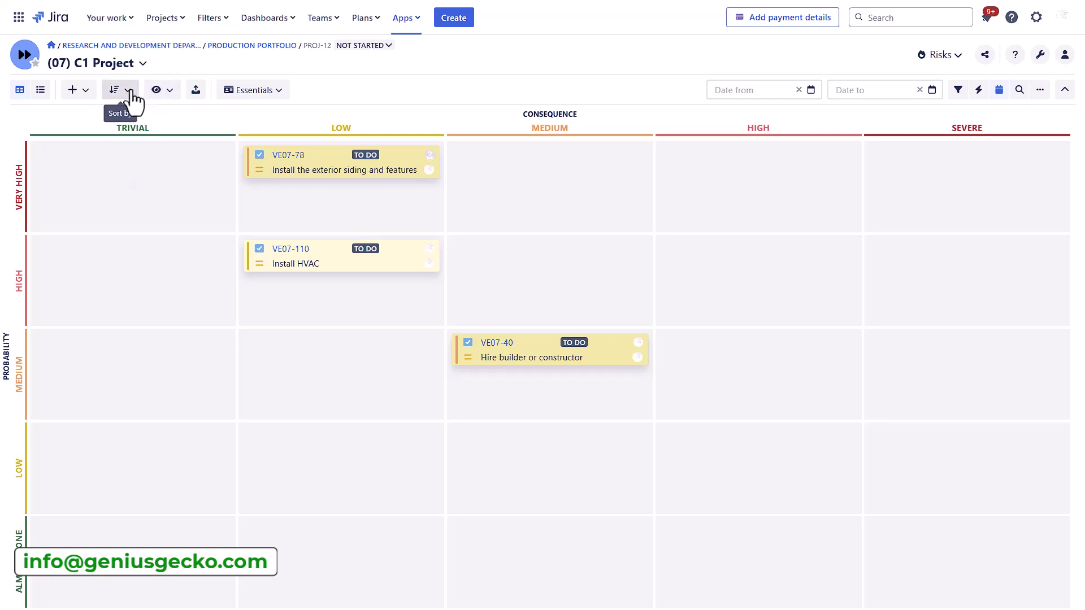
Step: Invert the consequence axis of the (07) C1 Project risk matrix, keeping the probability axis inverted
{"action": "left_click", "coordinate": [159, 93]}
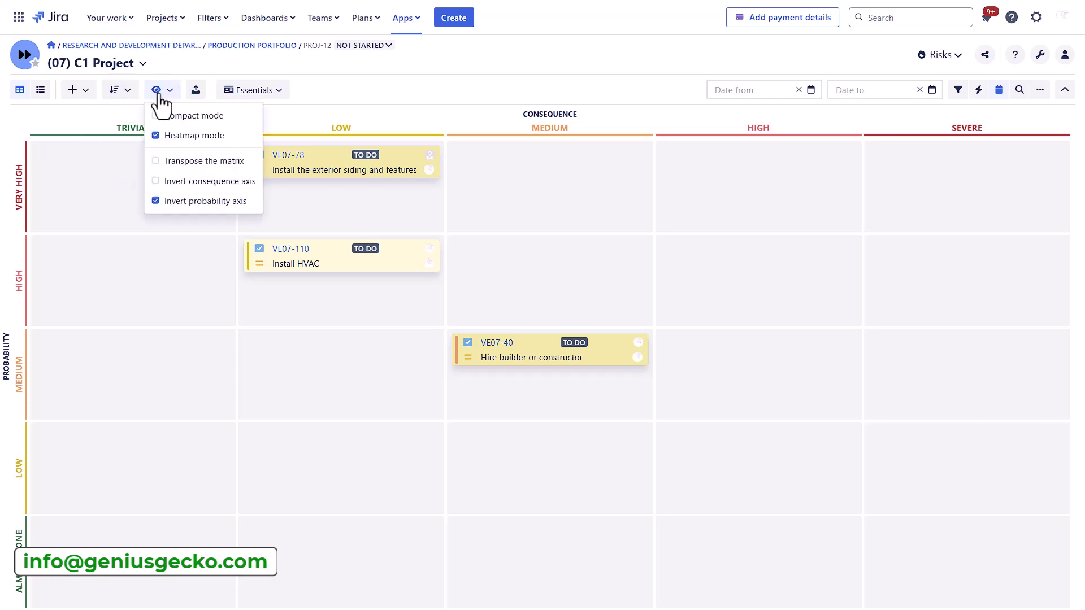
{"action": "left_click", "coordinate": [192, 202]}
{"action": "left_click", "coordinate": [193, 201]}
{"action": "left_click", "coordinate": [193, 183]}
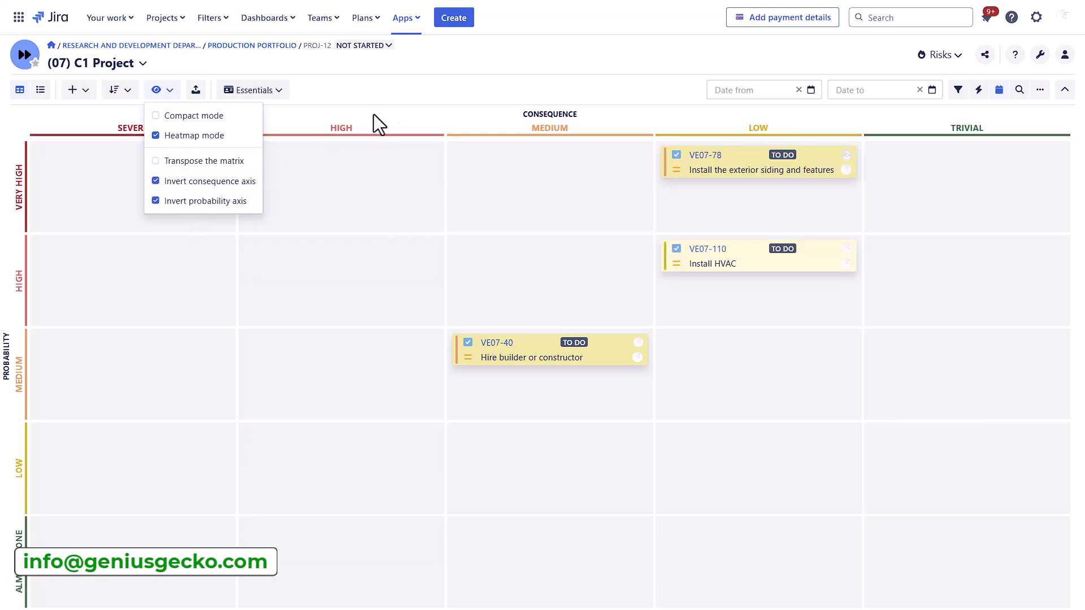
{"action": "left_click", "coordinate": [403, 99]}
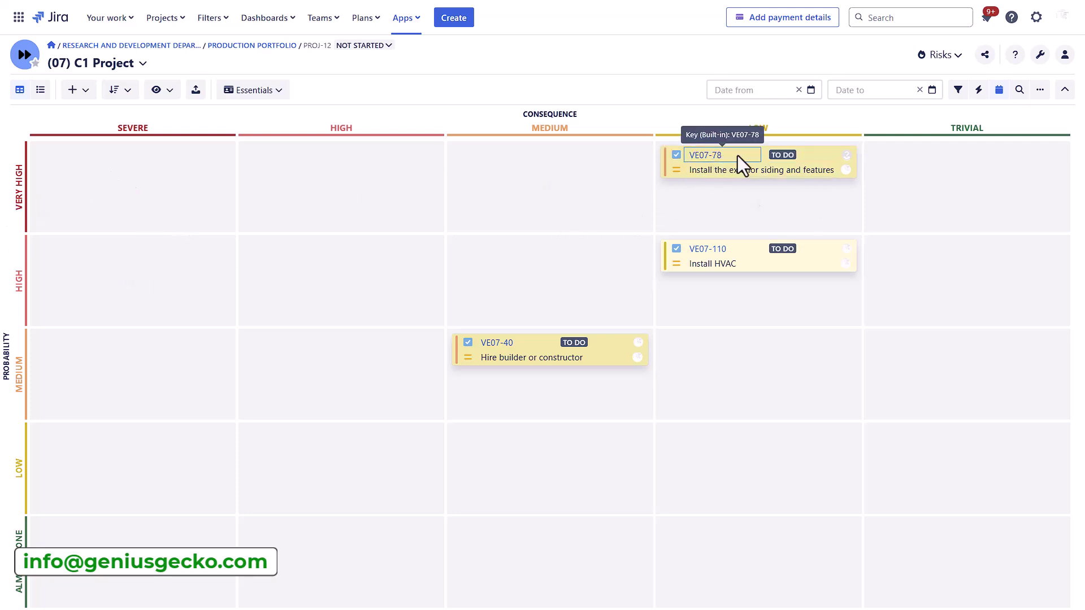
Step: Move risk VE07-78 to Severe consequence in the Very High probability row, and VE07-40 to Trivial consequence with Almost None probability
{"action": "left_click_drag", "start_coordinate": [798, 161], "coordinate": [173, 171]}
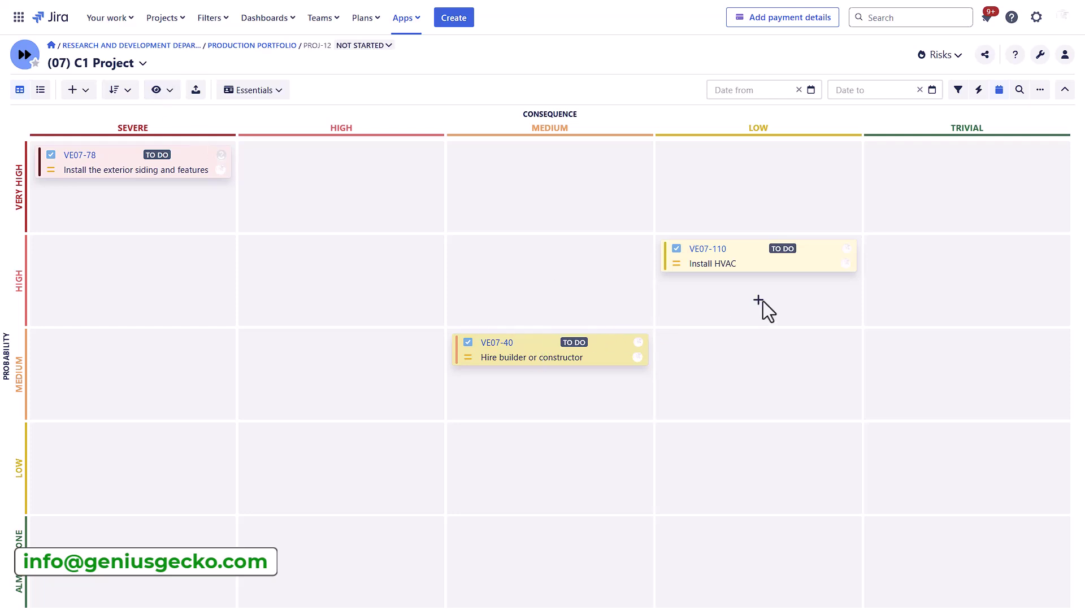
{"action": "left_click_drag", "start_coordinate": [538, 342], "coordinate": [912, 534]}
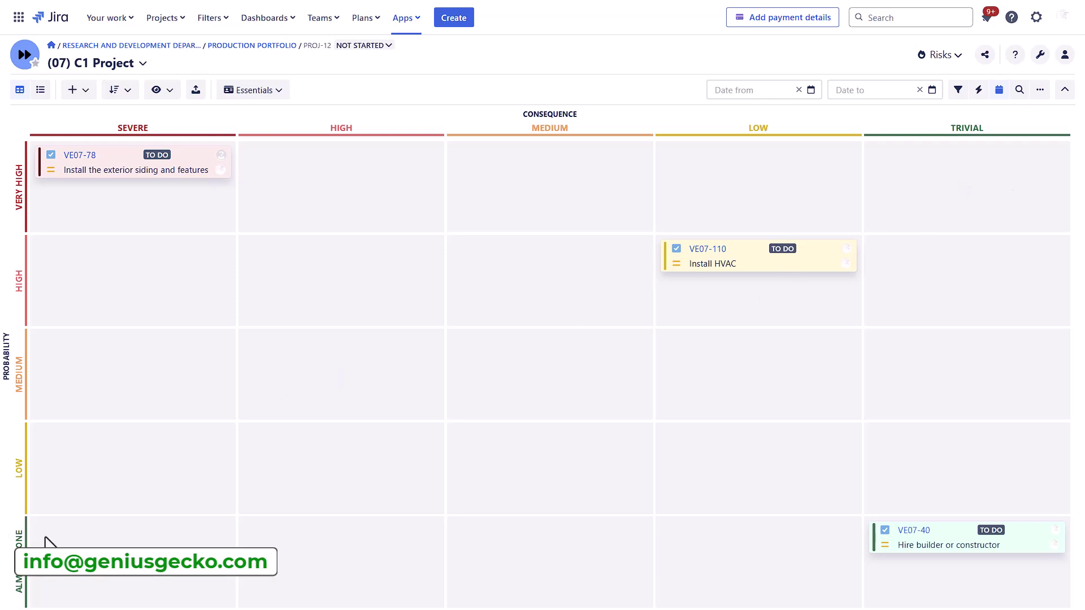
Step: Move risk VE07-110 to Low/Almost None, on to Medium/Medium, and finally to Severe consequence with High probability
{"action": "left_click_drag", "start_coordinate": [734, 257], "coordinate": [753, 514]}
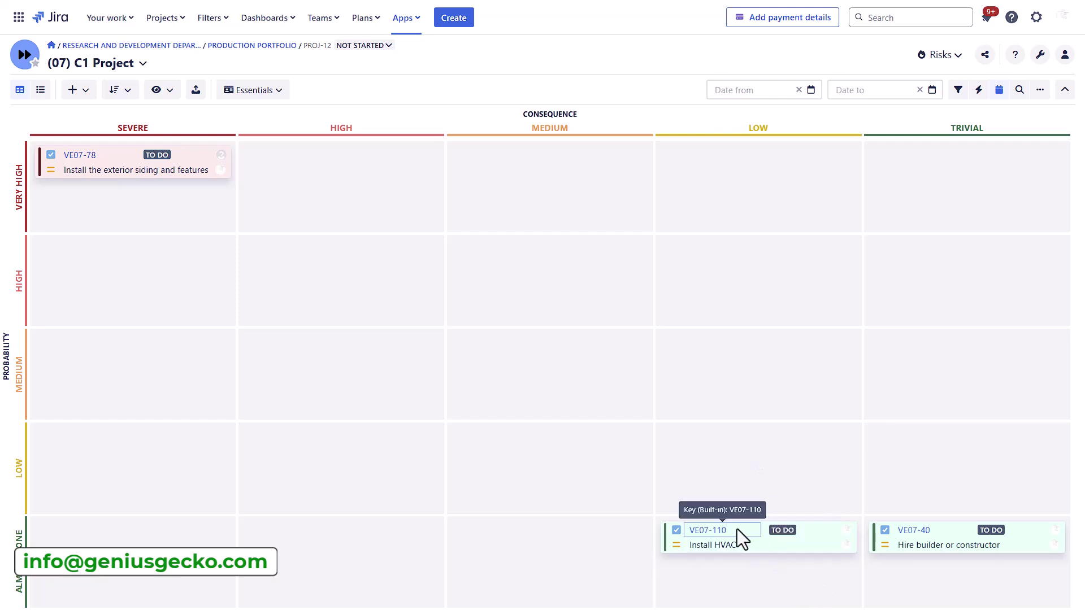
{"action": "left_click_drag", "start_coordinate": [735, 529], "coordinate": [540, 357]}
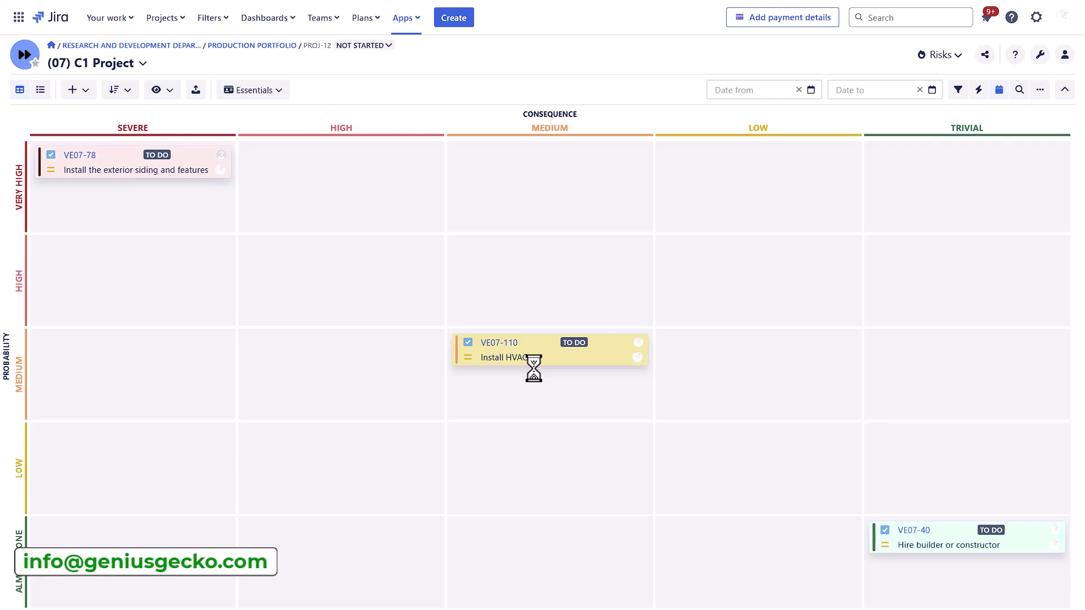
{"action": "left_click_drag", "start_coordinate": [514, 360], "coordinate": [107, 266]}
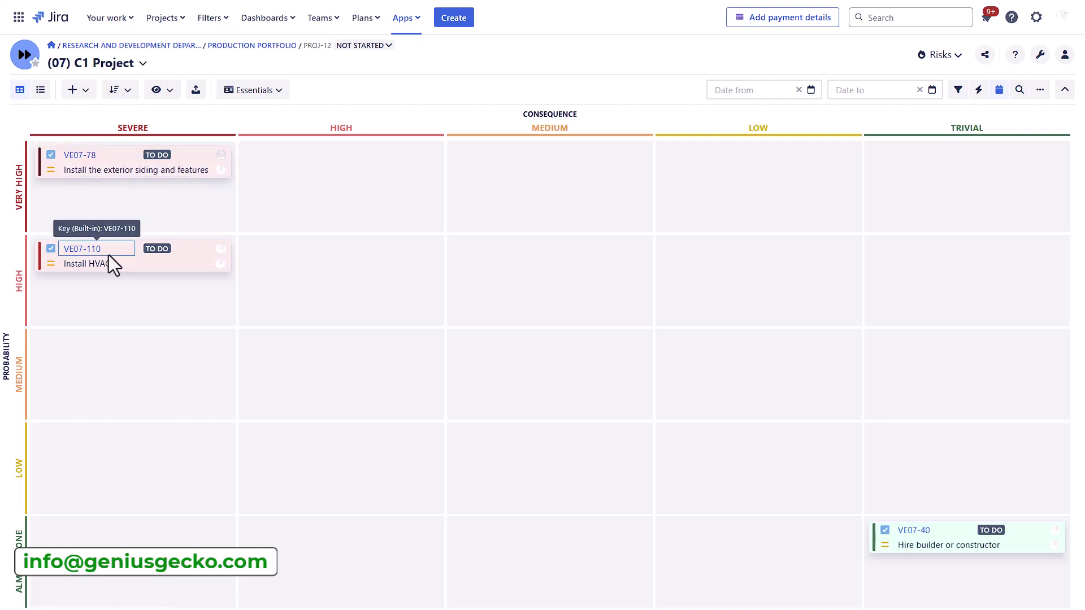
Step: Show the risks as a list and try to assign task VE07-78 to a user
{"action": "left_click", "coordinate": [39, 92]}
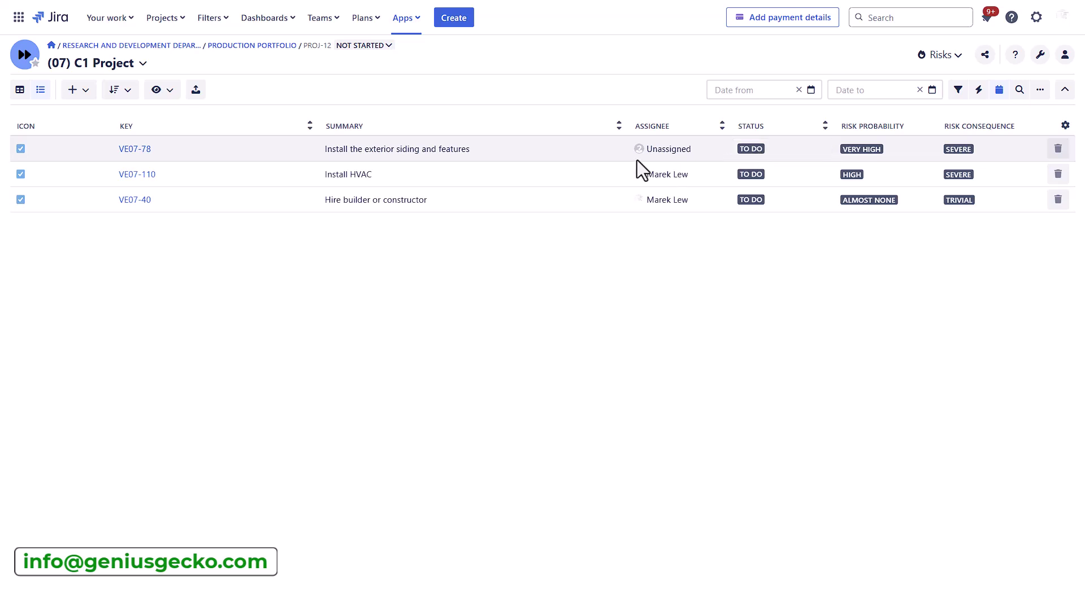
{"action": "left_click", "coordinate": [700, 148]}
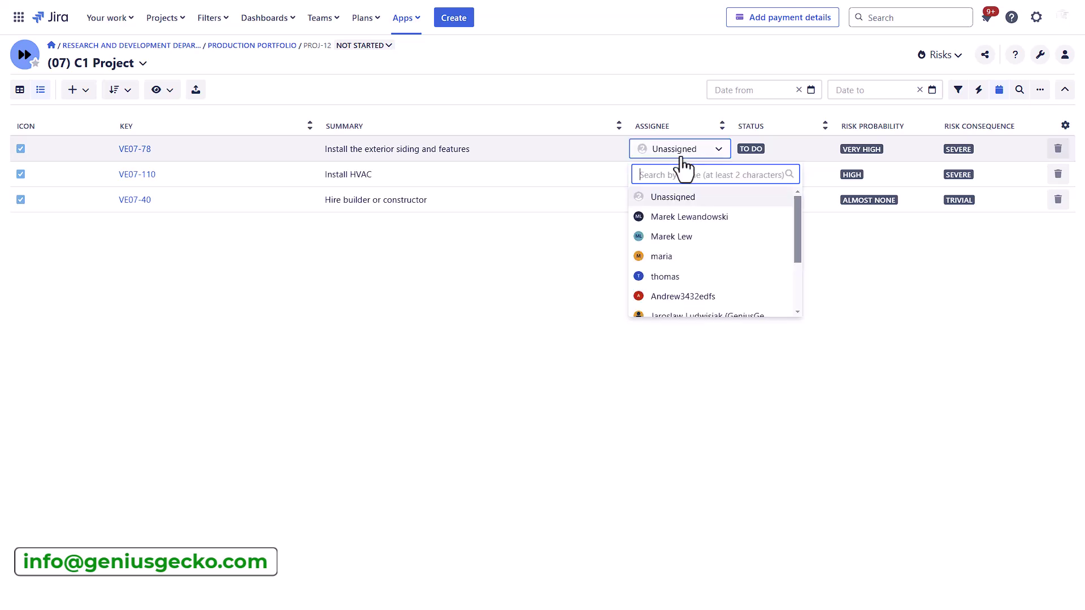
{"action": "left_click", "coordinate": [681, 215]}
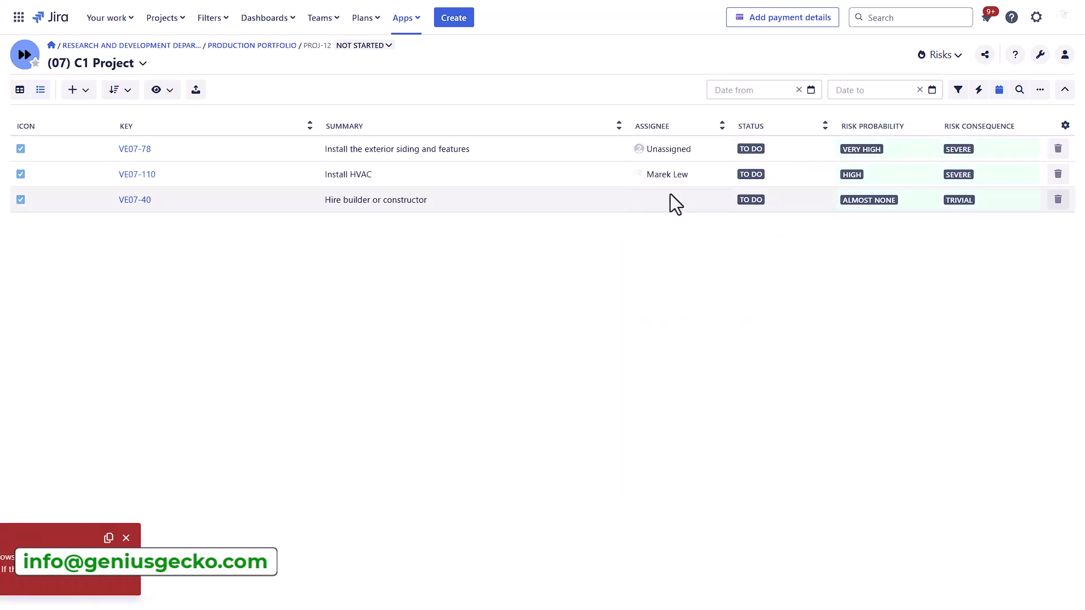
{"action": "left_click", "coordinate": [670, 196]}
Step: Look through the risk list's column settings and new-column options, and return to the risk matrix
{"action": "left_click", "coordinate": [1065, 125]}
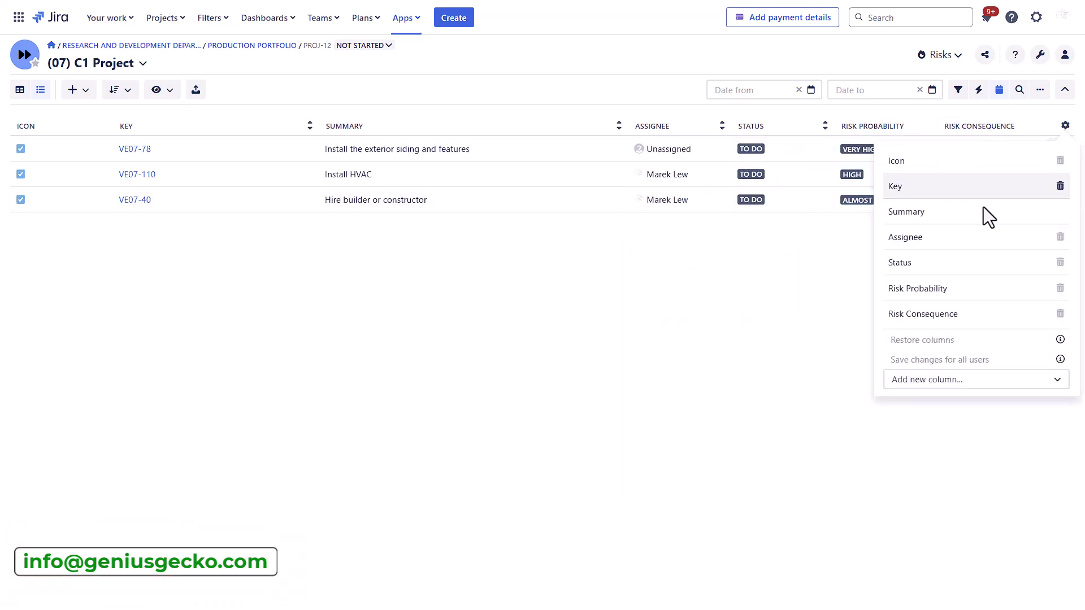
{"action": "left_click", "coordinate": [941, 380]}
{"action": "left_click", "coordinate": [429, 315]}
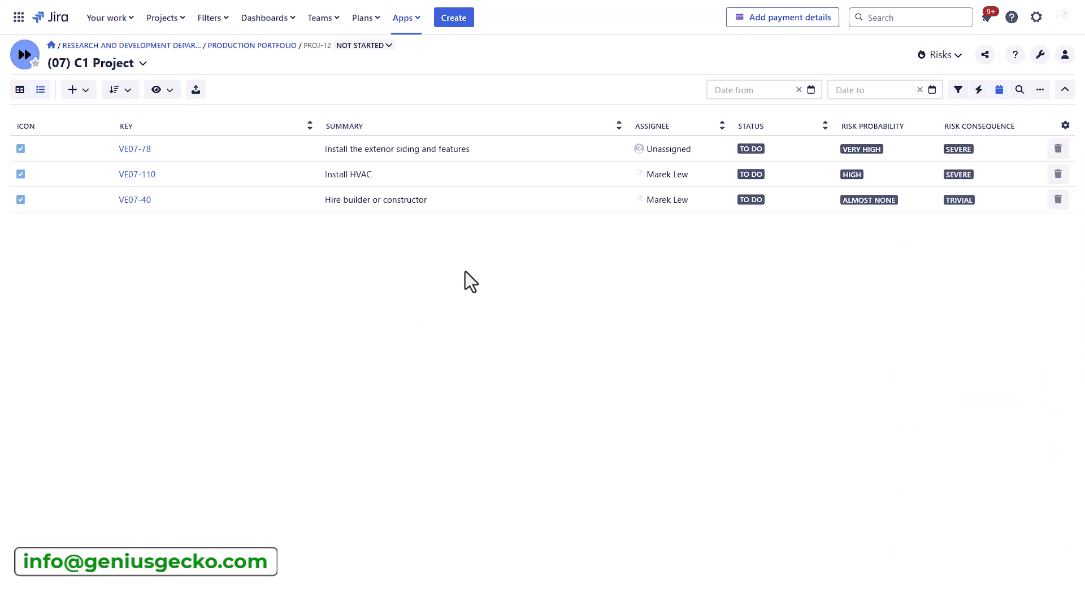
{"action": "left_click", "coordinate": [20, 89]}
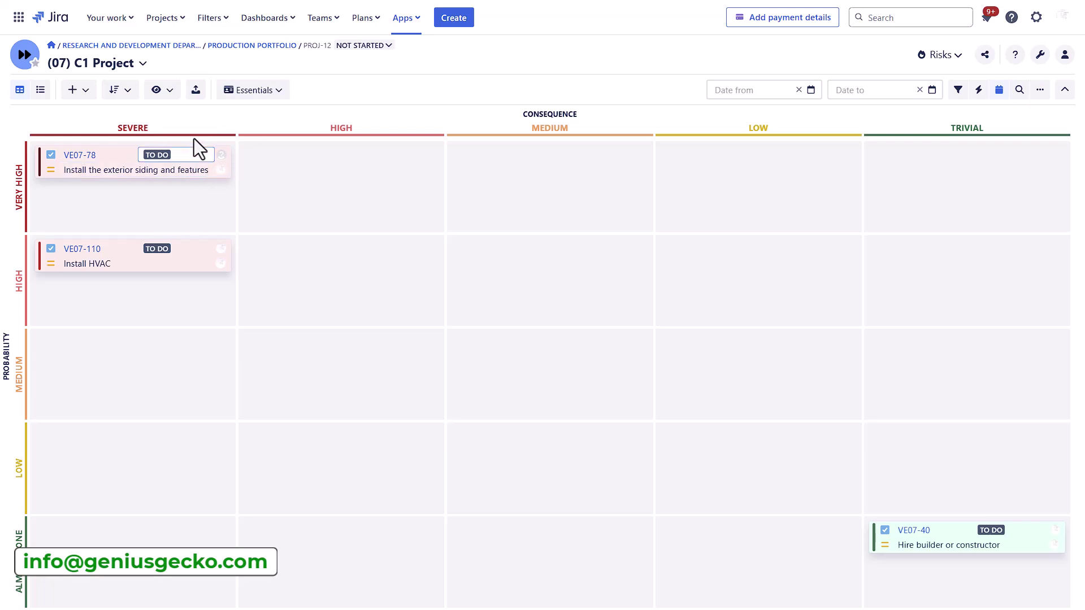
Step: Try the Details and Teams card views on the risk matrix
{"action": "left_click", "coordinate": [164, 91]}
{"action": "left_click", "coordinate": [252, 90]}
{"action": "left_click", "coordinate": [249, 191]}
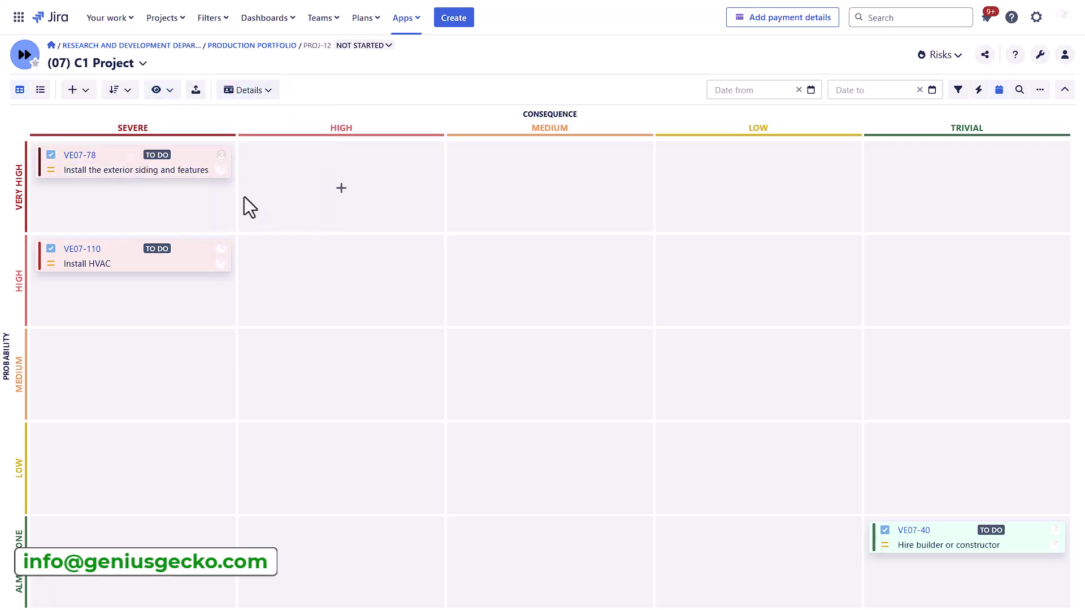
{"action": "left_click", "coordinate": [247, 92]}
{"action": "left_click", "coordinate": [256, 208]}
Step: Switch the risk cards to the Due Date view and open the due date calendar of VE07-110
{"action": "left_click", "coordinate": [248, 92]}
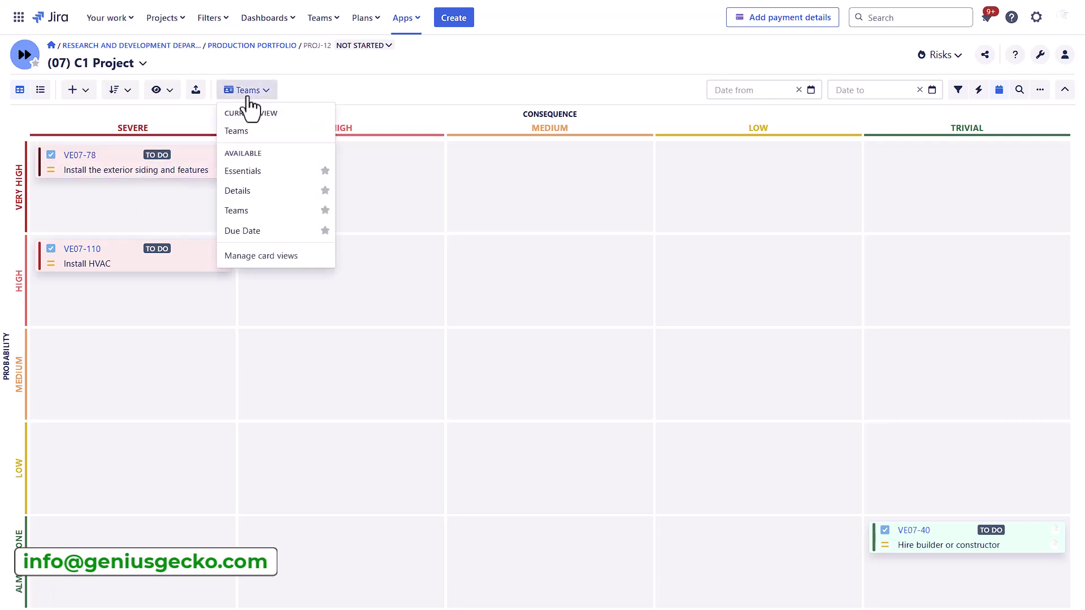
{"action": "left_click", "coordinate": [255, 231]}
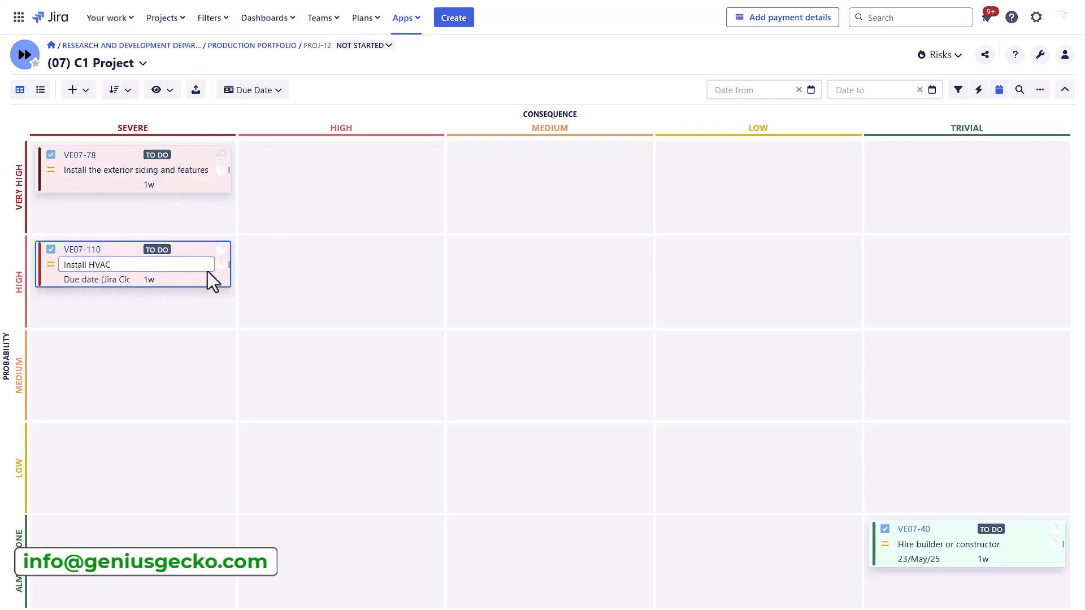
{"action": "left_click", "coordinate": [118, 277]}
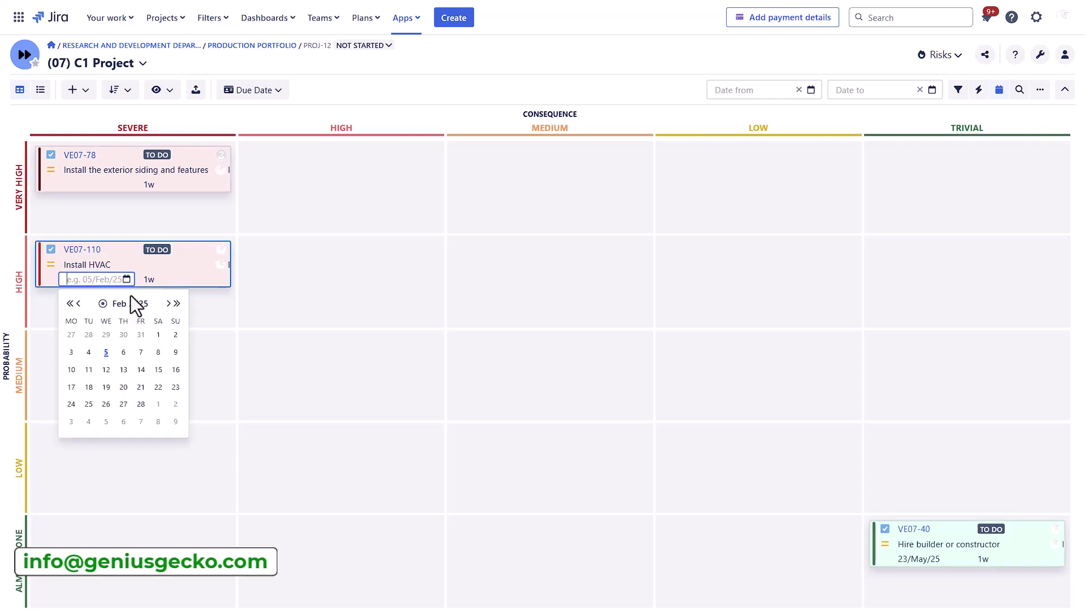
{"action": "left_click", "coordinate": [260, 218]}
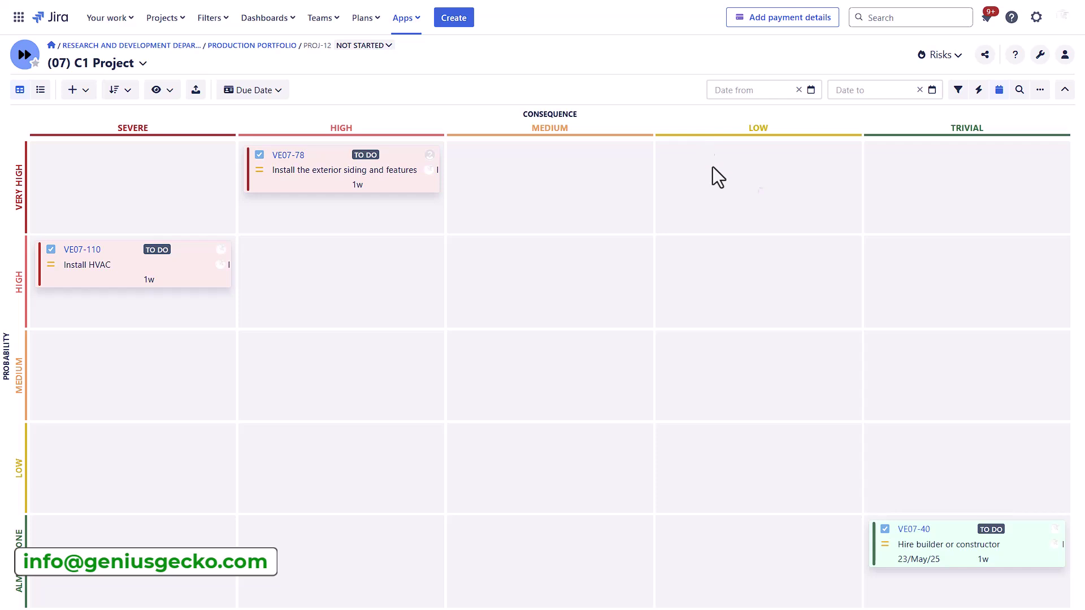
Step: Open the Teams module of the (07) C1 Project and examine the EARTH TEAM's members and their availability
{"action": "left_click", "coordinate": [940, 55]}
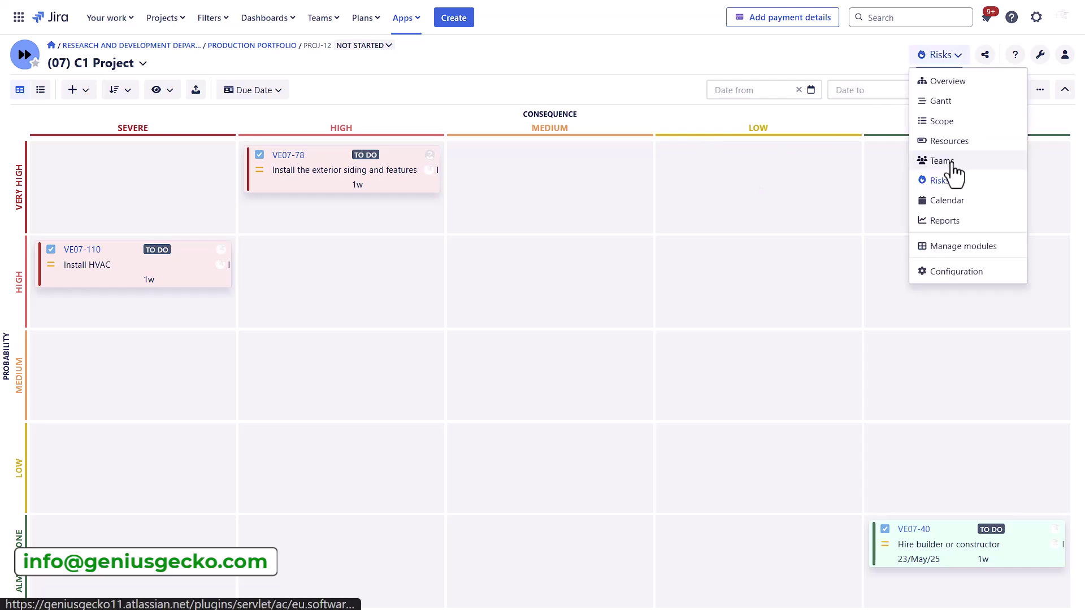
{"action": "left_click", "coordinate": [941, 161]}
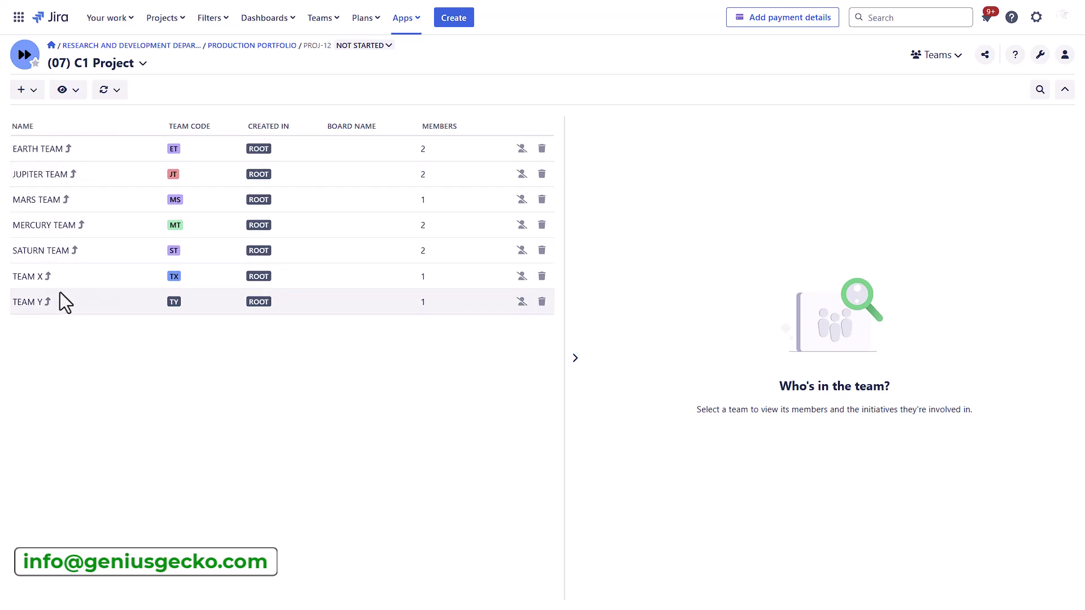
{"action": "mouse_move", "coordinate": [69, 148]}
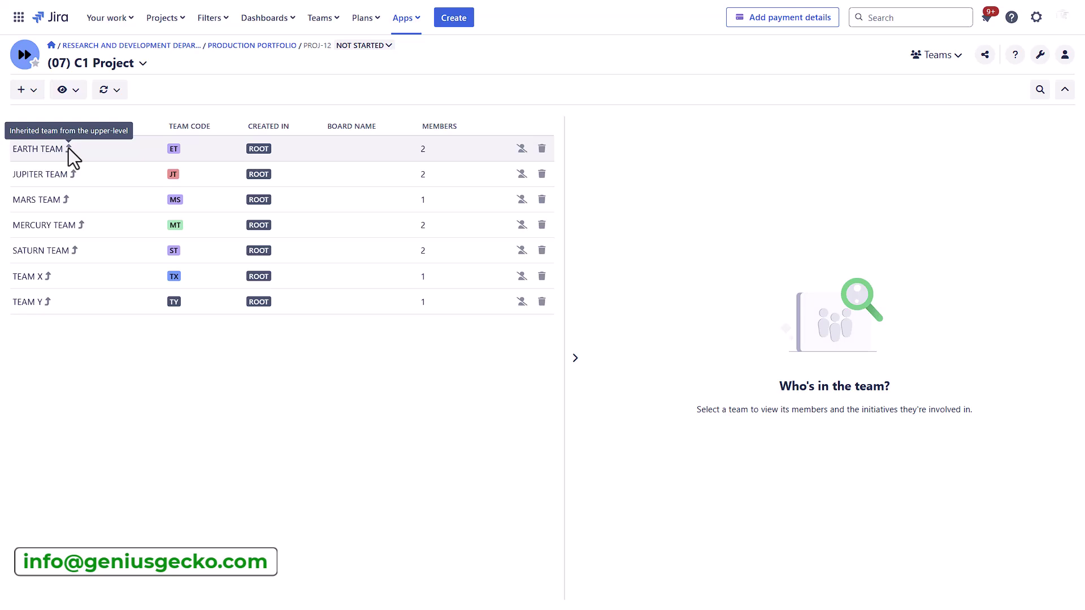
{"action": "left_click", "coordinate": [69, 148]}
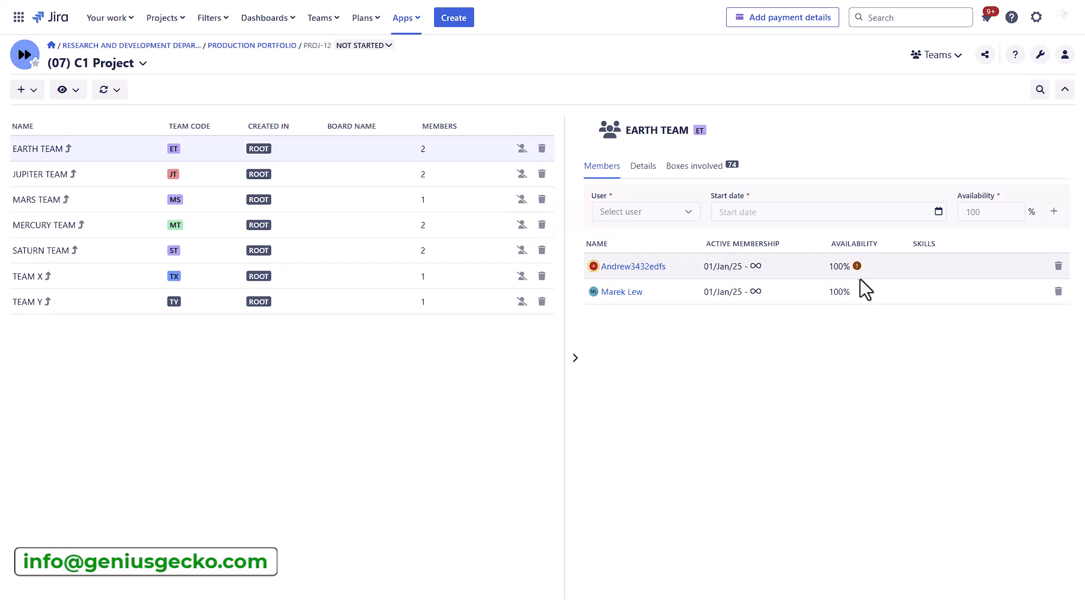
{"action": "mouse_move", "coordinate": [858, 267]}
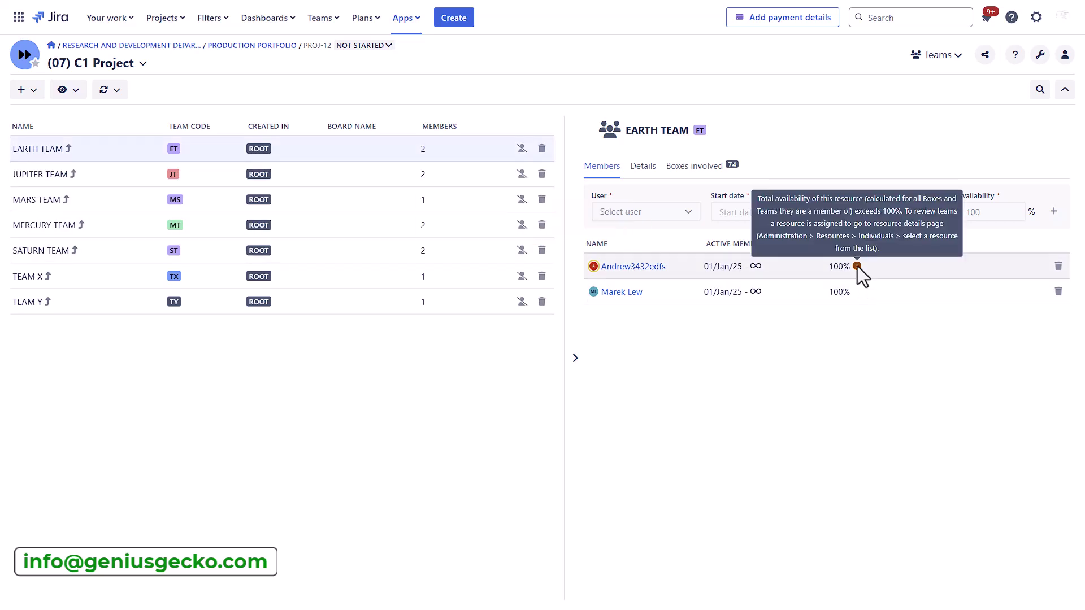
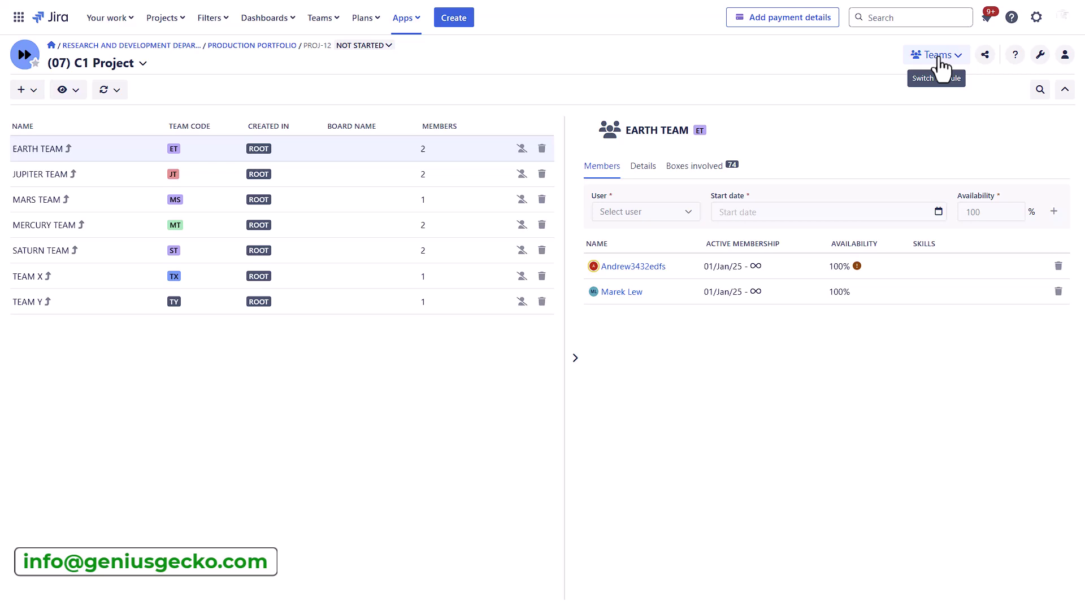
Step: Look at the old version of the Research and Development Portfolio's Resources module, and return to the new version
{"action": "left_click", "coordinate": [326, 20]}
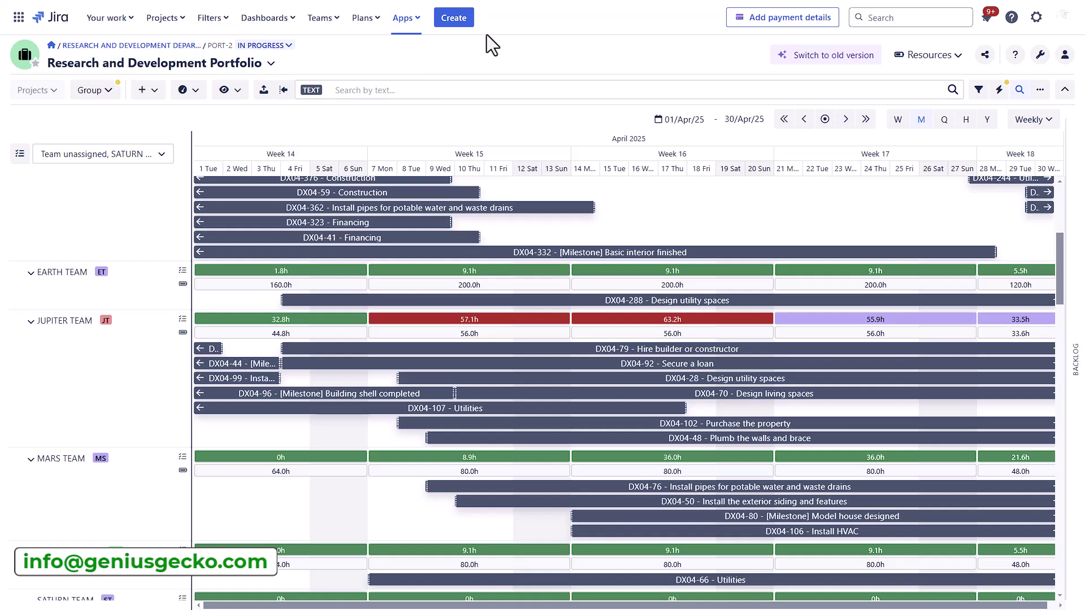
{"action": "left_click", "coordinate": [822, 63]}
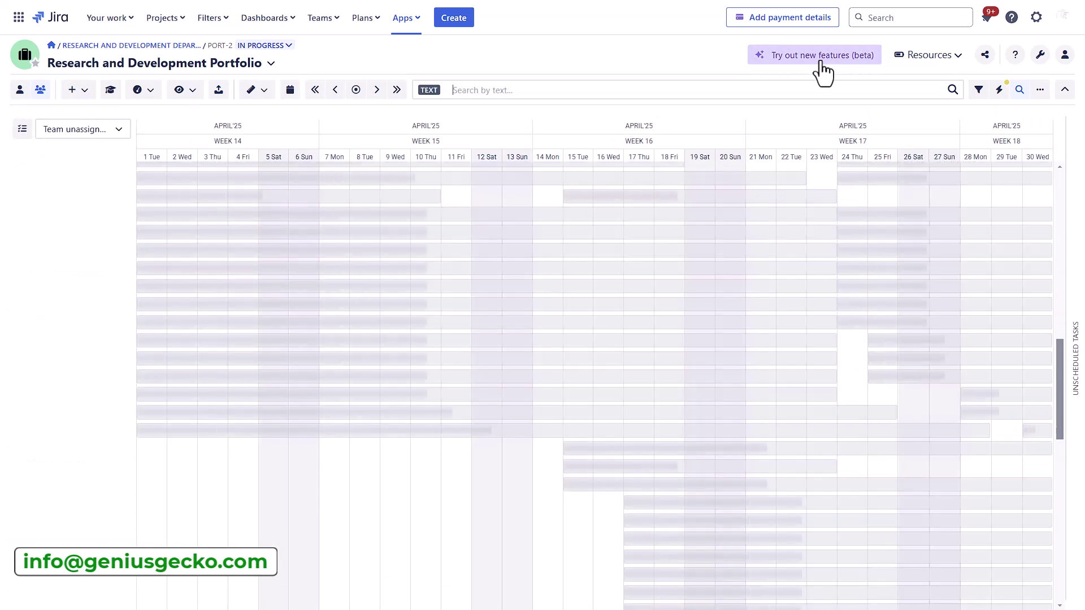
{"action": "left_click", "coordinate": [822, 62]}
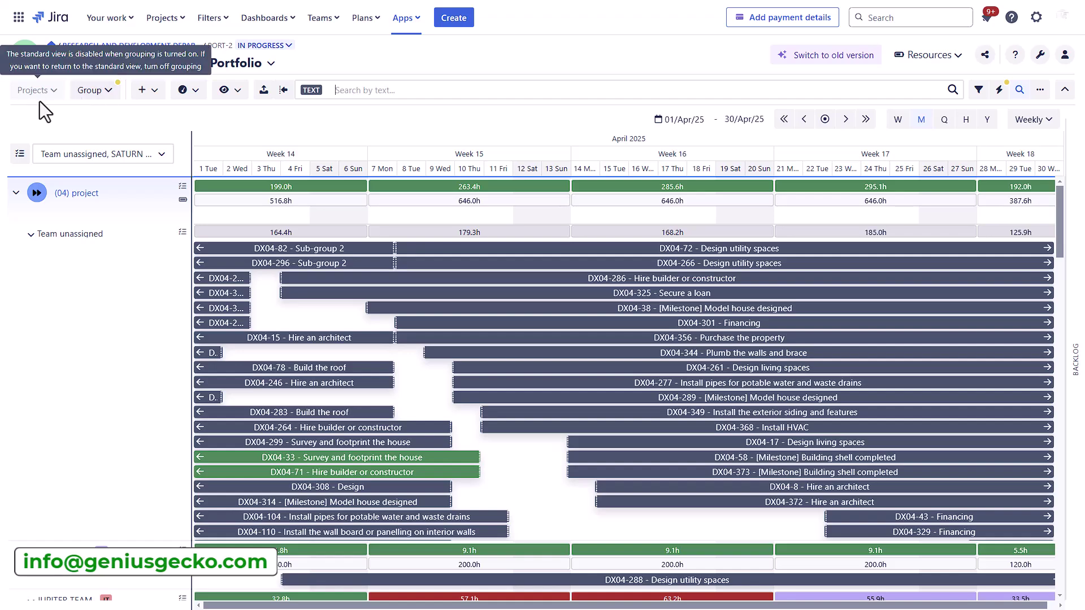
Step: Clear the Projects and Teams grouping levels from the Resources module and save the change
{"action": "left_click", "coordinate": [96, 91]}
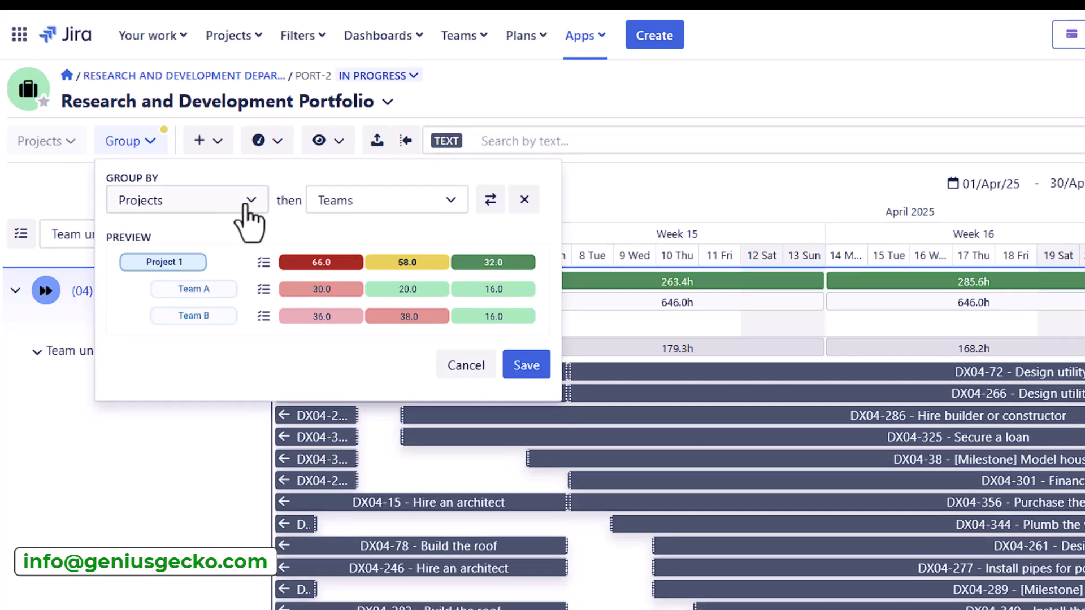
{"action": "left_click", "coordinate": [201, 209]}
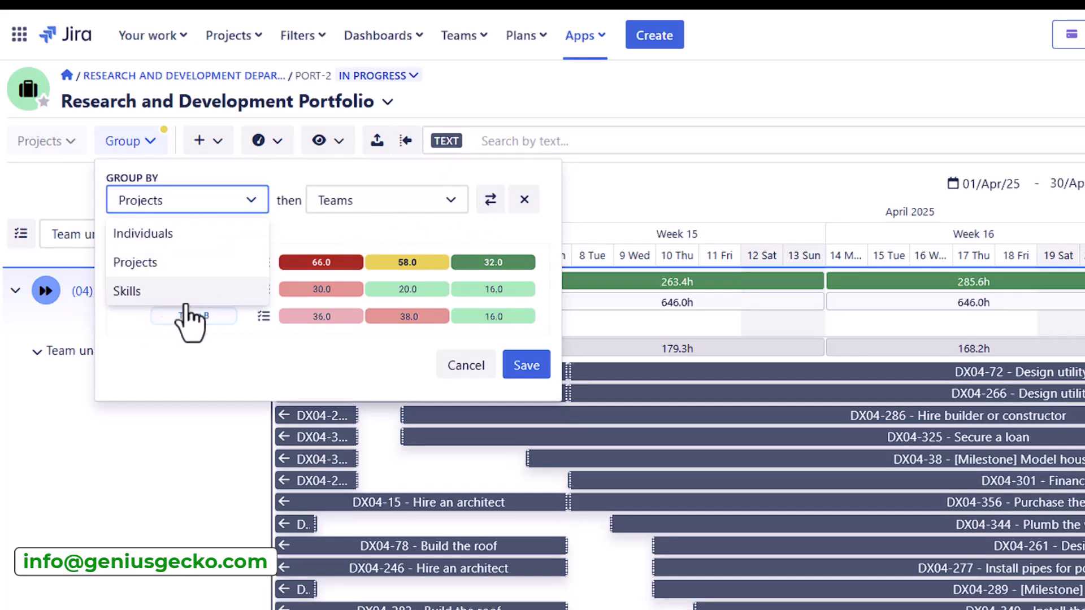
{"action": "left_click", "coordinate": [525, 200]}
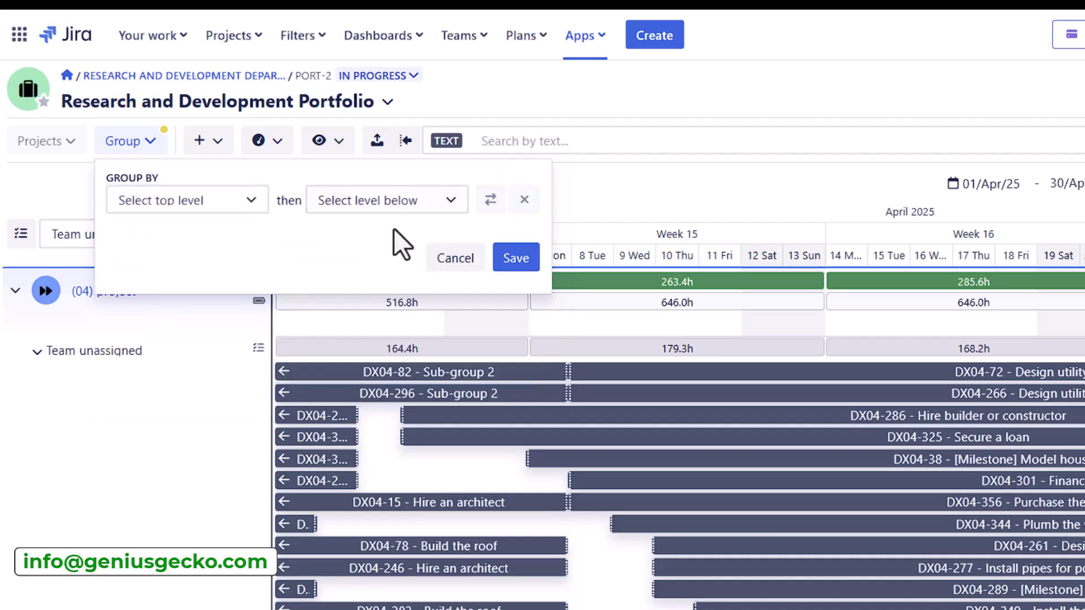
{"action": "left_click", "coordinate": [511, 260]}
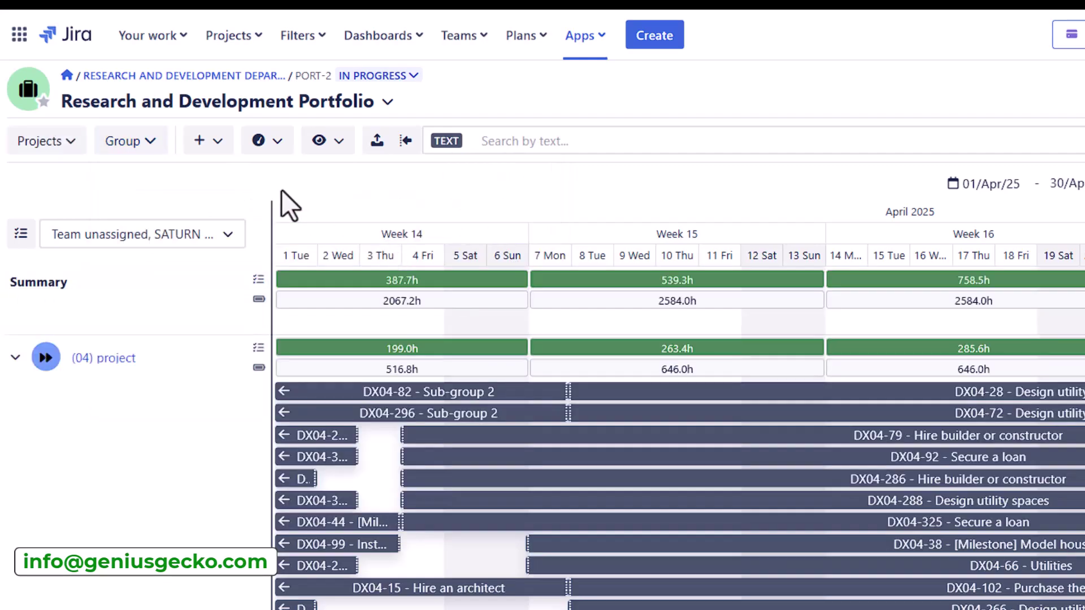
Step: Switch the Resources view to Individuals and look through each person's workload and capacity
{"action": "left_click", "coordinate": [57, 142]}
{"action": "left_click", "coordinate": [59, 180]}
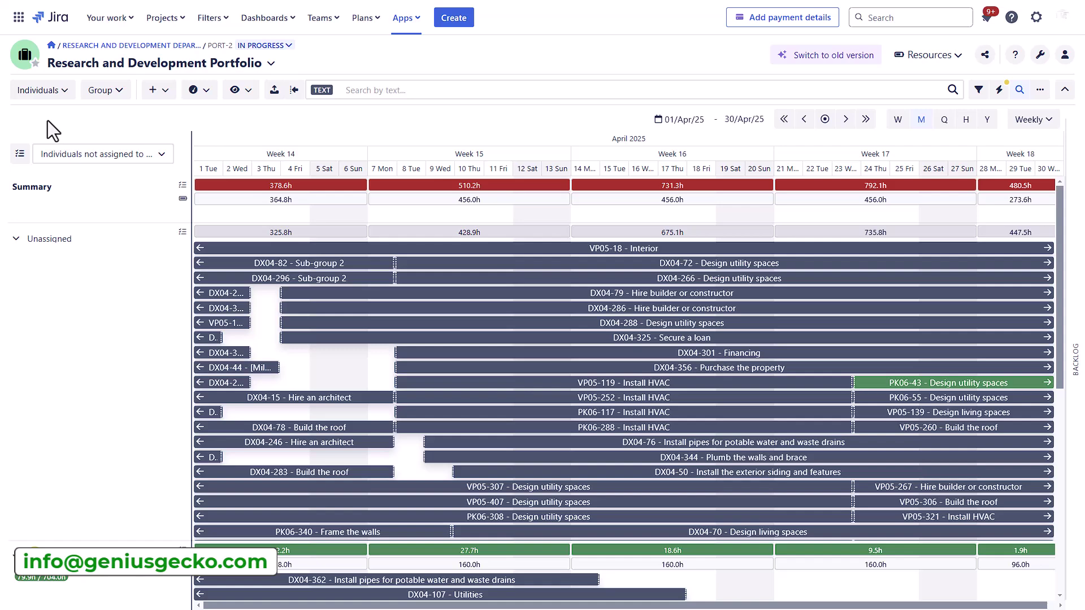
{"action": "scroll", "coordinate": [106, 254], "scroll_direction": "down", "scroll_amount": 6}
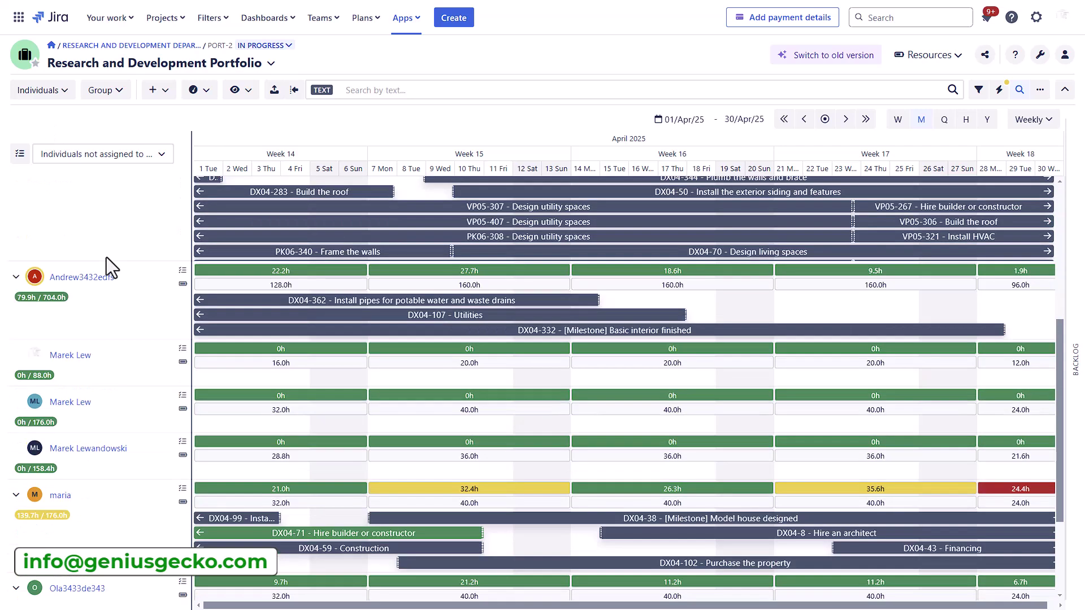
{"action": "scroll", "coordinate": [102, 266], "scroll_direction": "down", "scroll_amount": 2}
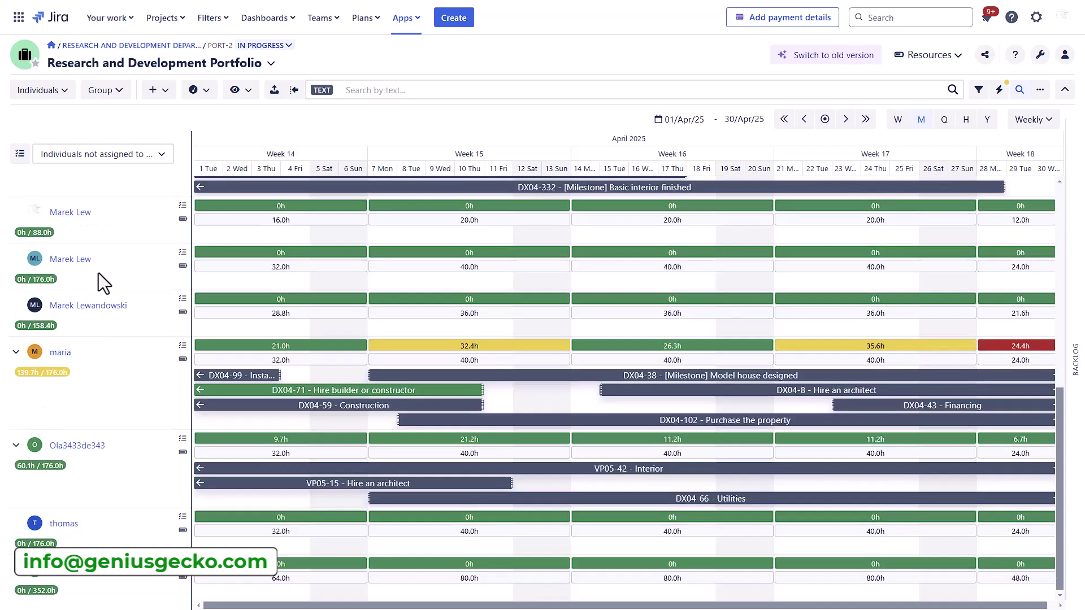
{"action": "scroll", "coordinate": [99, 273], "scroll_direction": "up", "scroll_amount": 2}
{"action": "scroll", "coordinate": [659, 436], "scroll_direction": "up", "scroll_amount": 5}
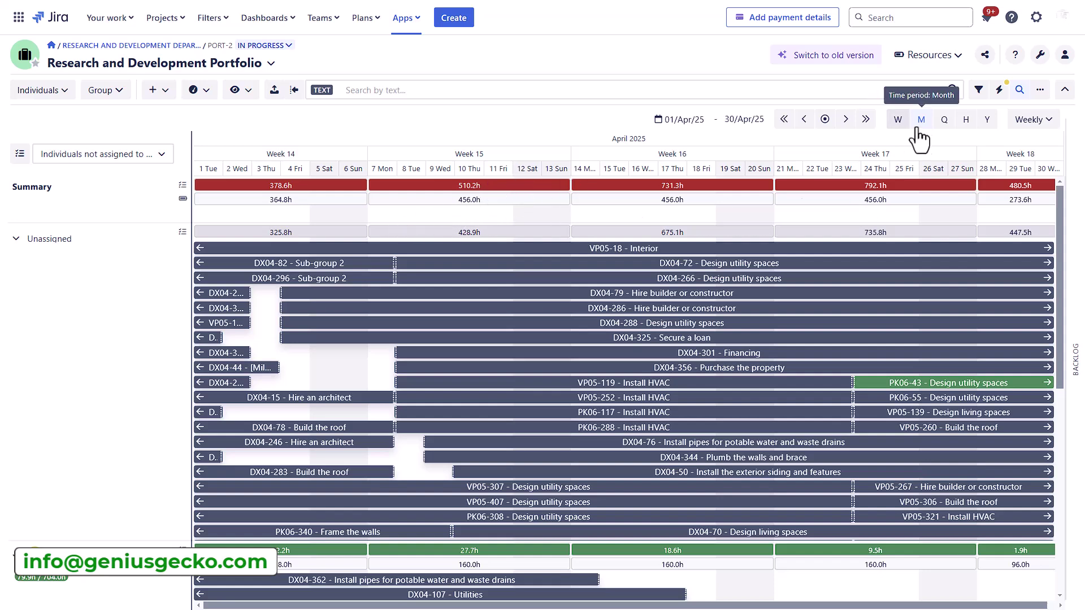
Step: Set the time period to a quarter and collapse the Unassigned group to show the individuals' workloads
{"action": "left_click", "coordinate": [944, 120]}
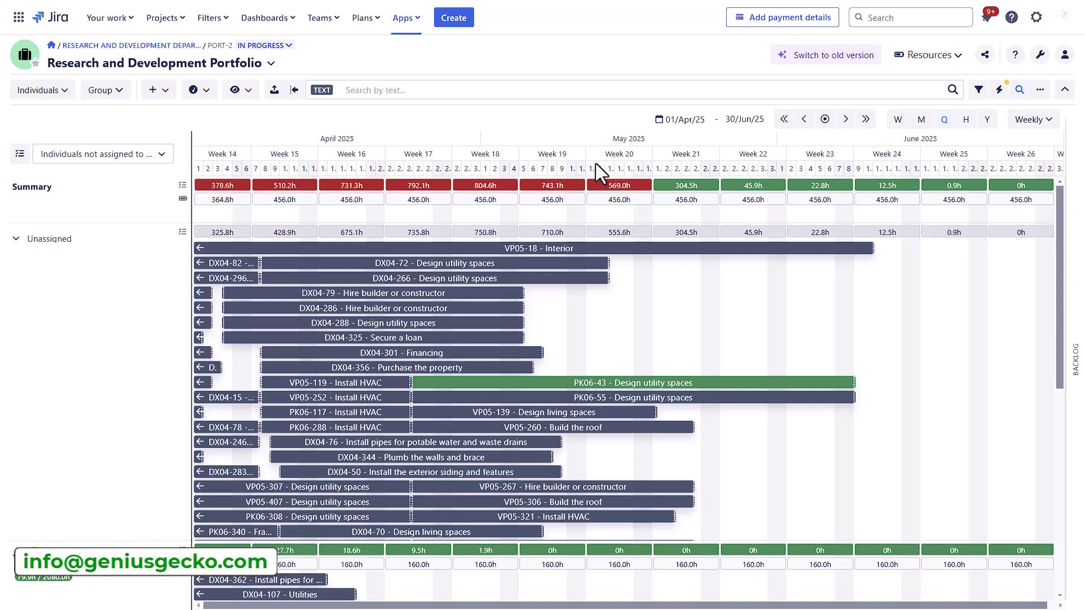
{"action": "left_click", "coordinate": [17, 239]}
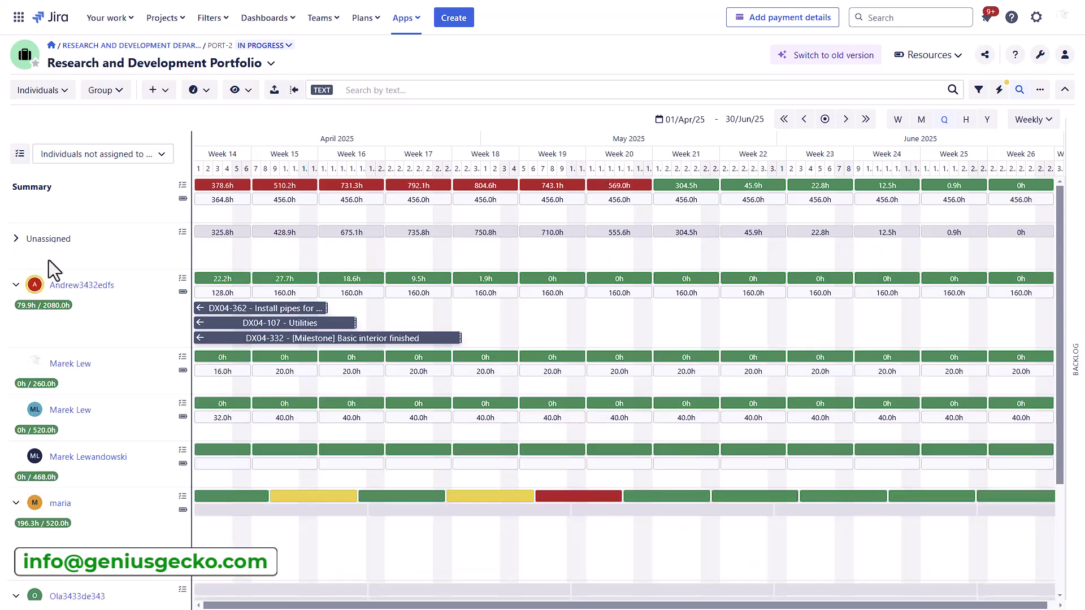
{"action": "scroll", "coordinate": [377, 289], "scroll_direction": "down", "scroll_amount": 3}
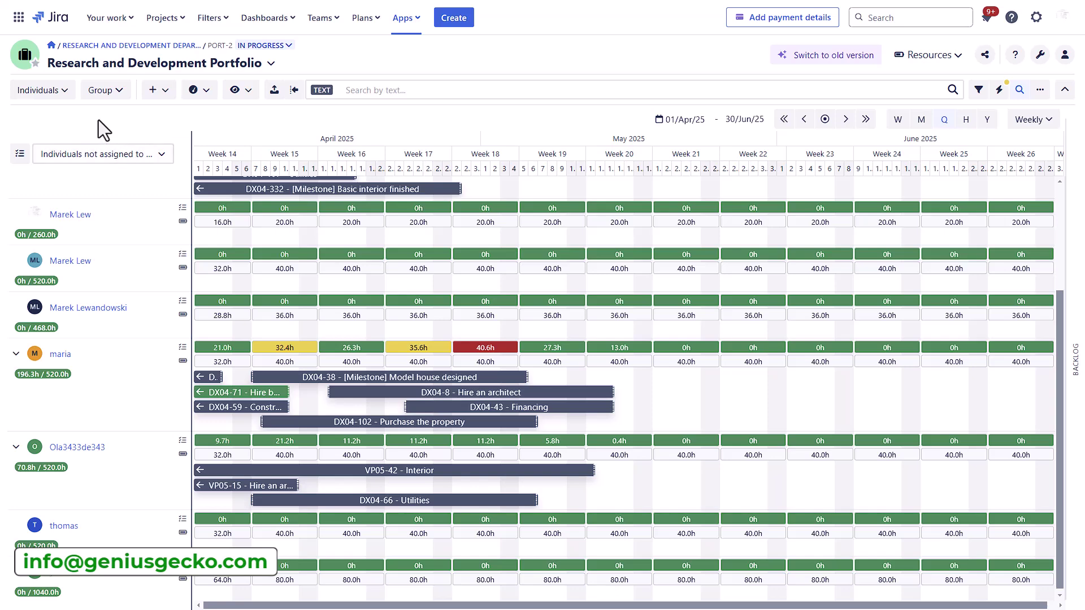
Step: Switch the Resources view to Teams and collapse the Team unassigned group
{"action": "left_click", "coordinate": [39, 90]}
{"action": "left_click", "coordinate": [31, 136]}
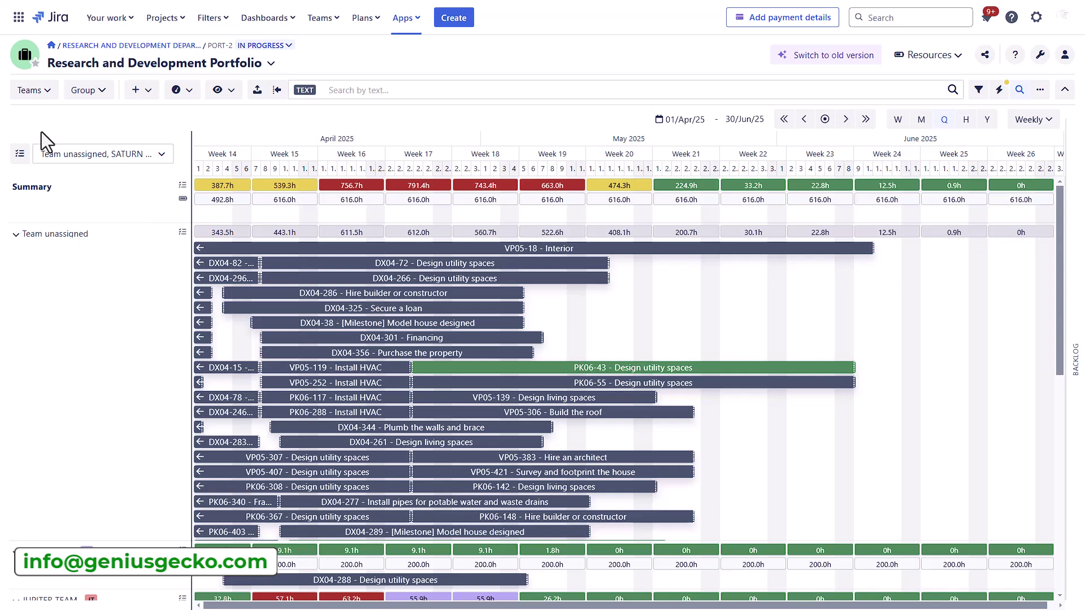
{"action": "left_click", "coordinate": [44, 234]}
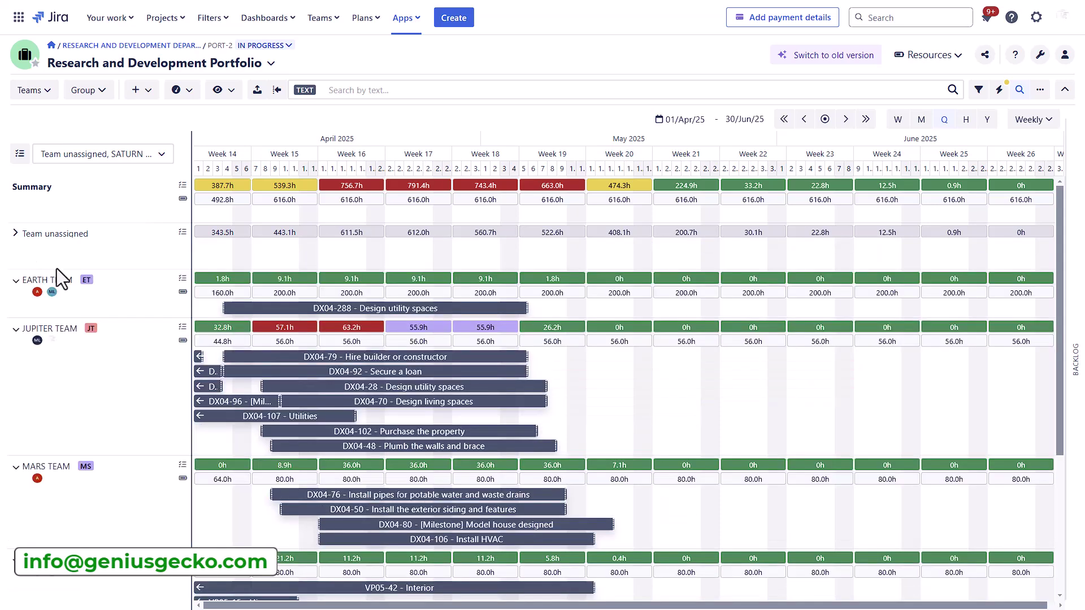
{"action": "left_click_drag", "start_coordinate": [425, 407], "coordinate": [325, 408]}
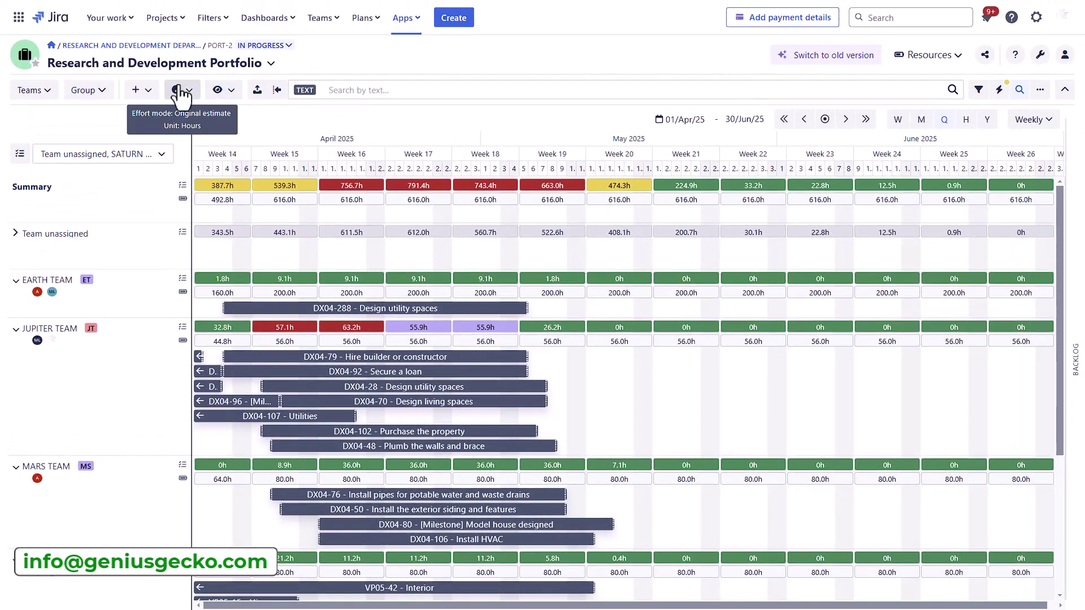
Step: Set the effort mode to Remaining estimate and try the Hours and Man-days units, ending on Percent
{"action": "left_click", "coordinate": [179, 92]}
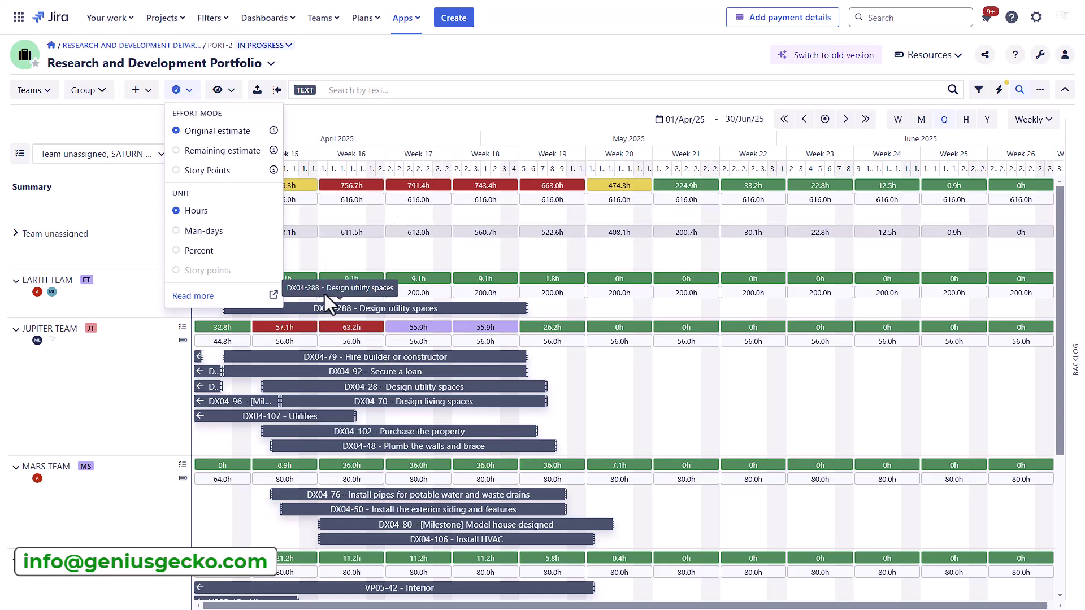
{"action": "left_click", "coordinate": [206, 161]}
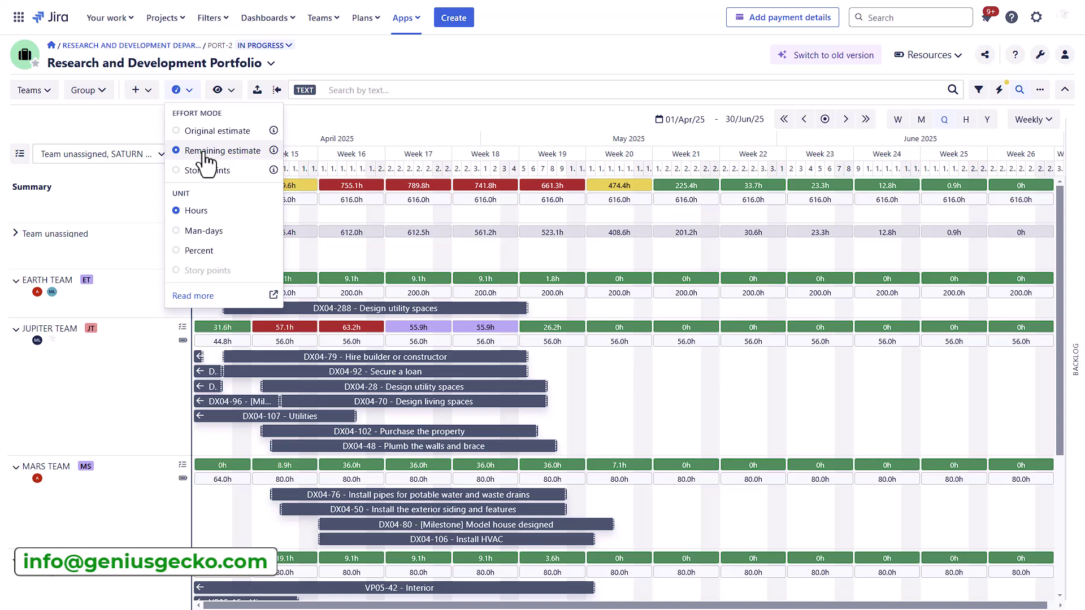
{"action": "left_click", "coordinate": [204, 231]}
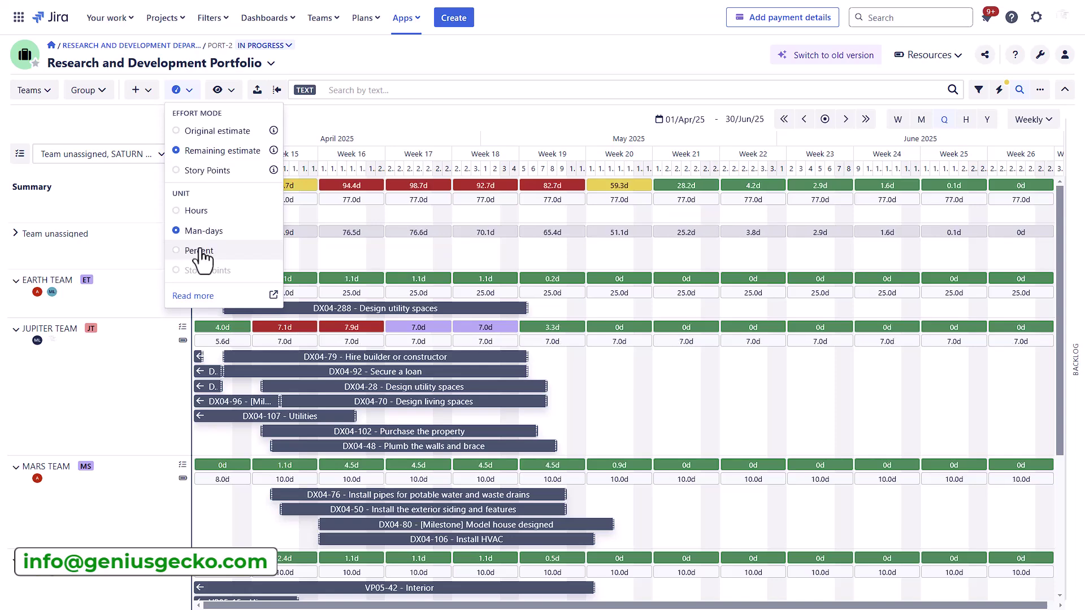
{"action": "left_click", "coordinate": [201, 252]}
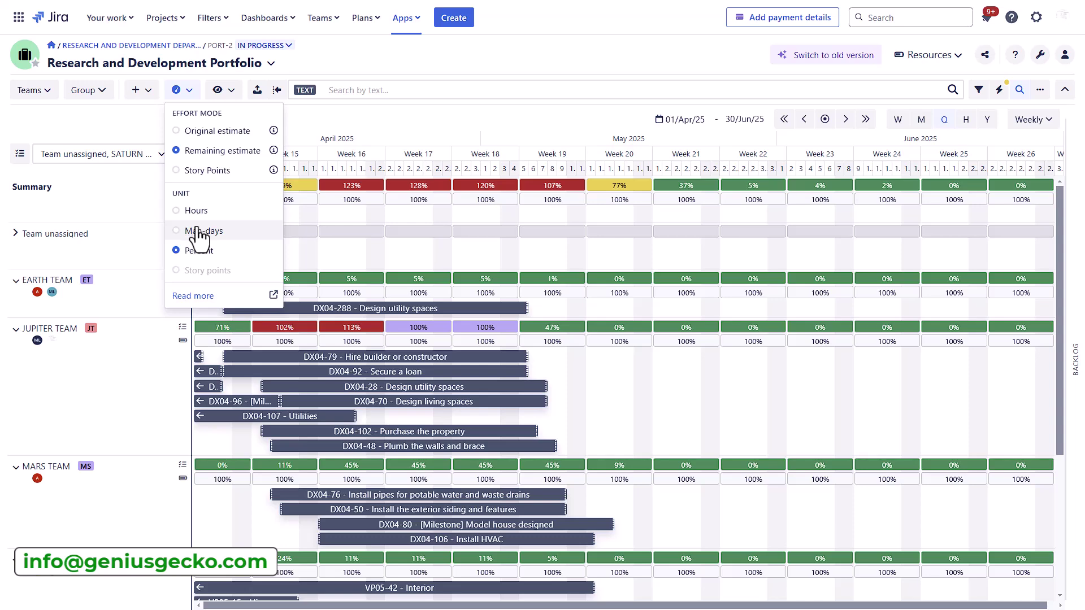
{"action": "left_click", "coordinate": [195, 212]}
{"action": "left_click", "coordinate": [197, 230]}
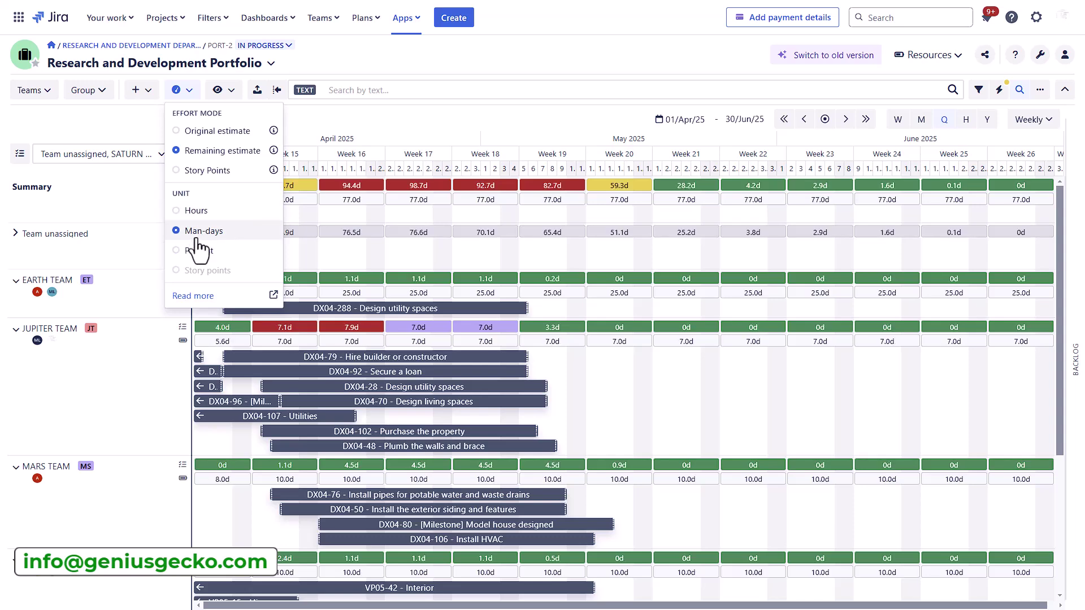
{"action": "left_click", "coordinate": [197, 251]}
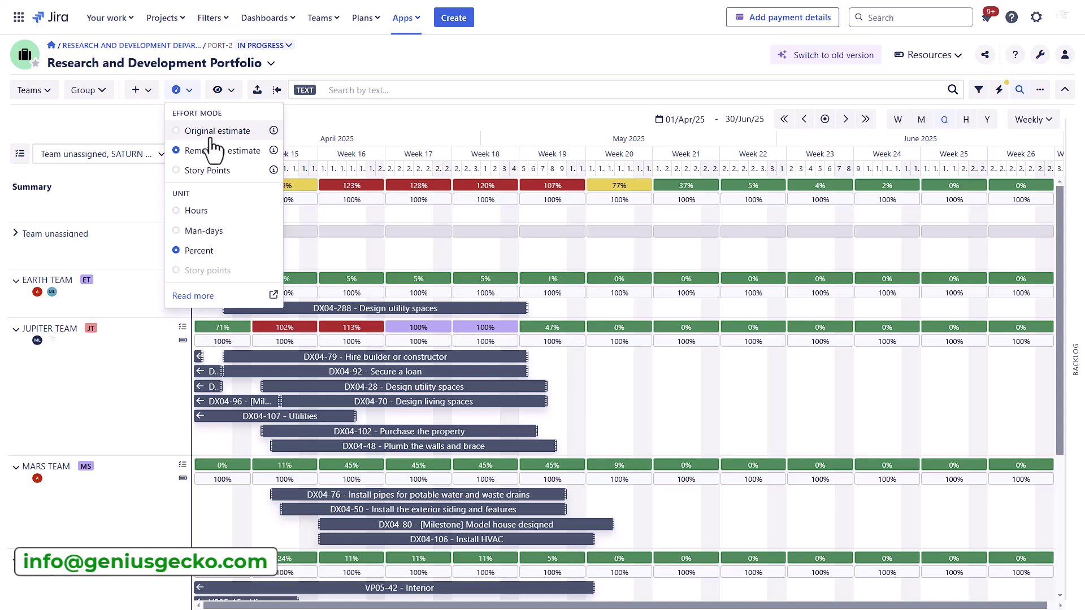
Step: Switch the Resources view to Projects and look through the workload of the portfolio's projects
{"action": "left_click", "coordinate": [40, 92]}
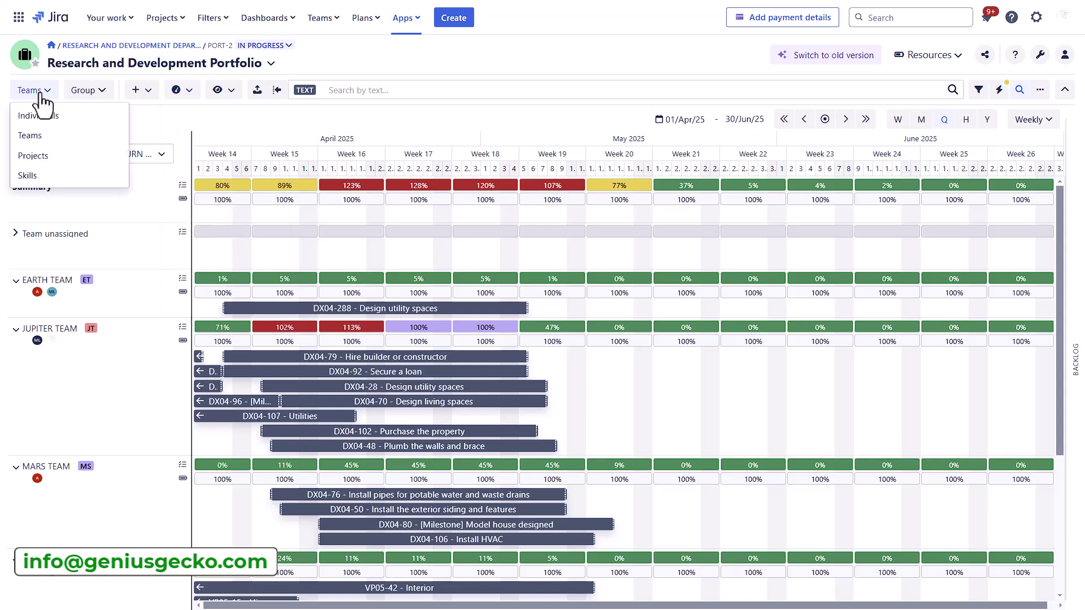
{"action": "left_click", "coordinate": [35, 156]}
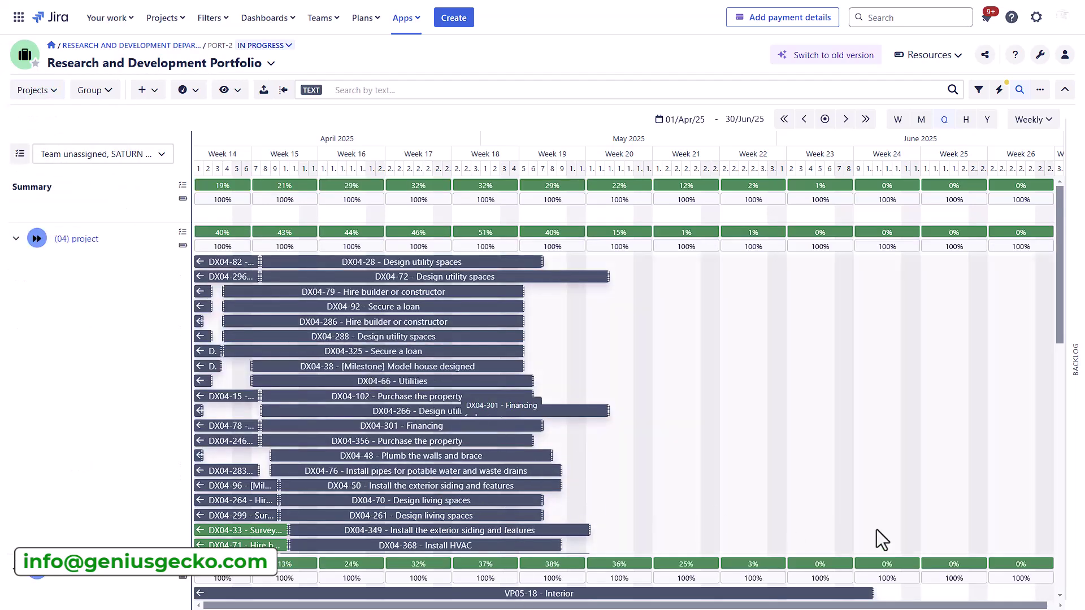
{"action": "scroll", "coordinate": [59, 398], "scroll_direction": "down", "scroll_amount": 6}
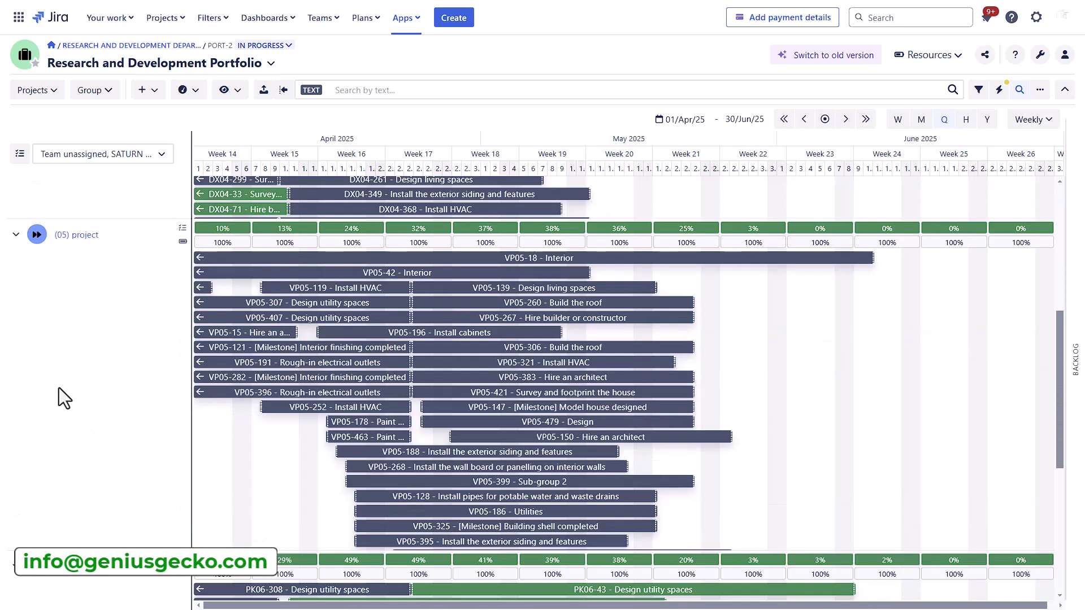
Step: Look through the projects under the Research and Development Portfolio in the box list
{"action": "left_click", "coordinate": [271, 62]}
{"action": "scroll", "coordinate": [170, 226], "scroll_direction": "down", "scroll_amount": 1}
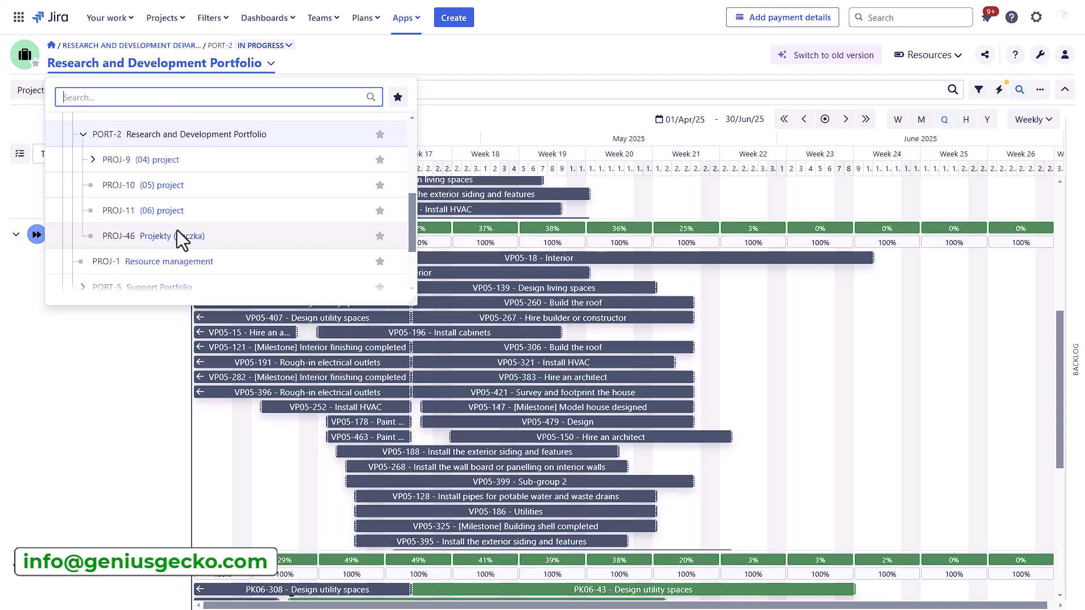
{"action": "left_click", "coordinate": [181, 195]}
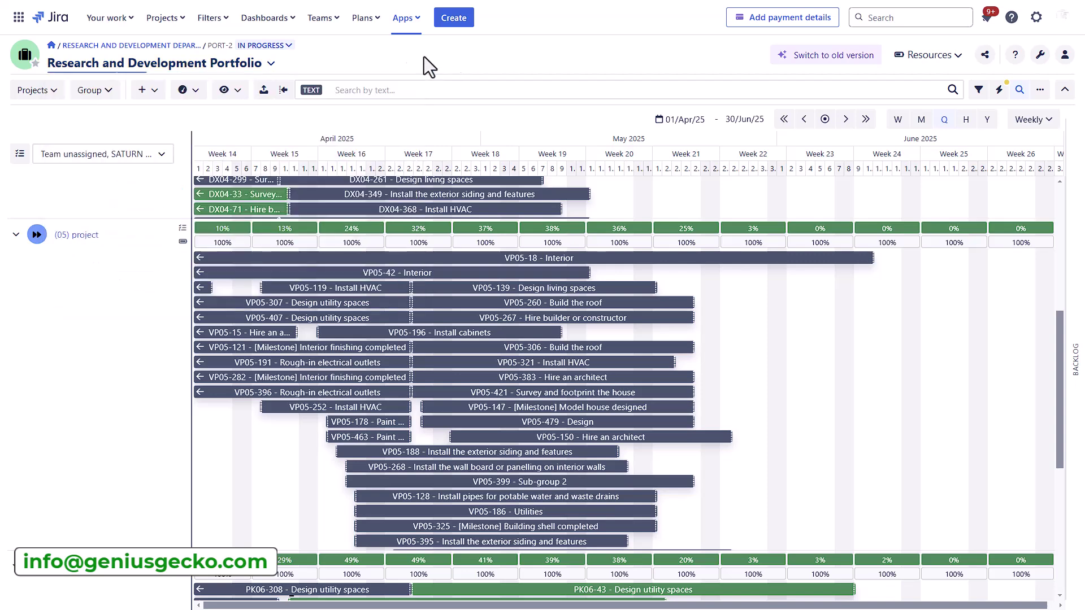
Step: Set the effort unit to Hours and group the resources by Projects and then by Teams
{"action": "left_click", "coordinate": [189, 90]}
{"action": "left_click", "coordinate": [291, 313]}
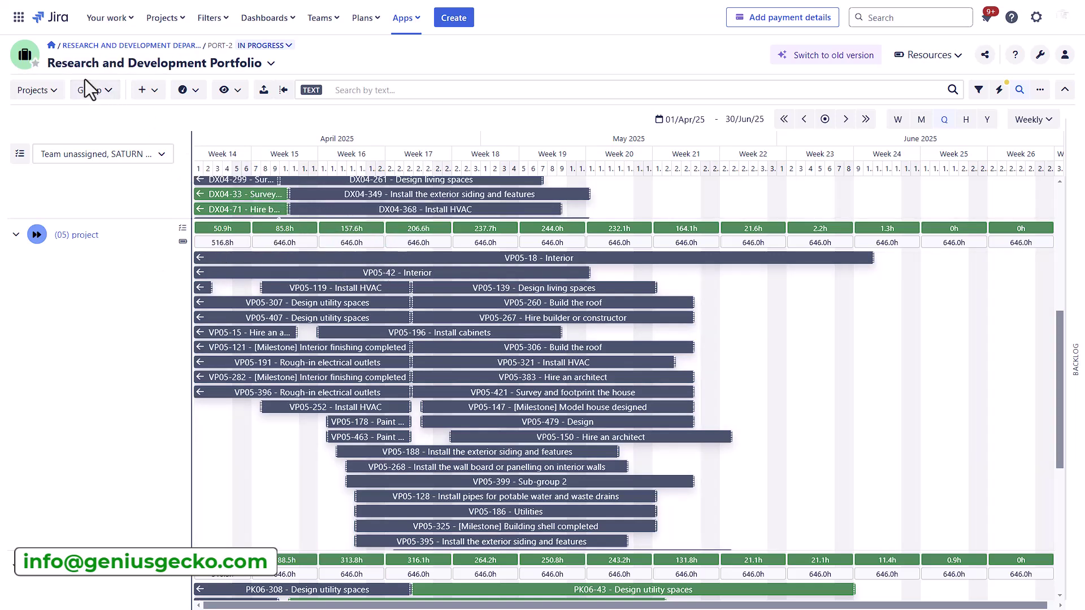
{"action": "left_click", "coordinate": [105, 92]}
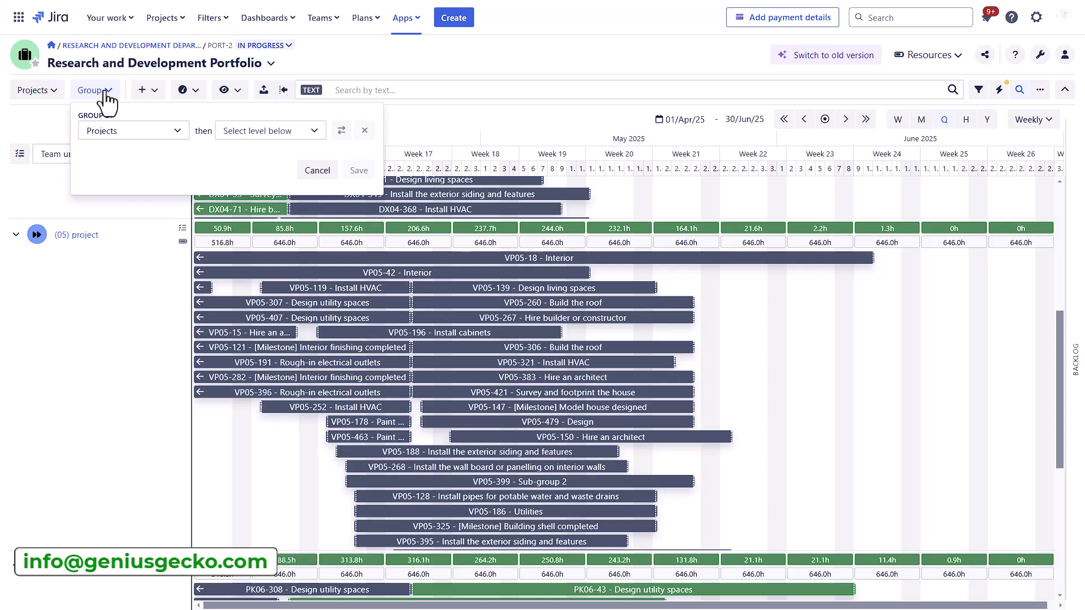
{"action": "left_click", "coordinate": [259, 135]}
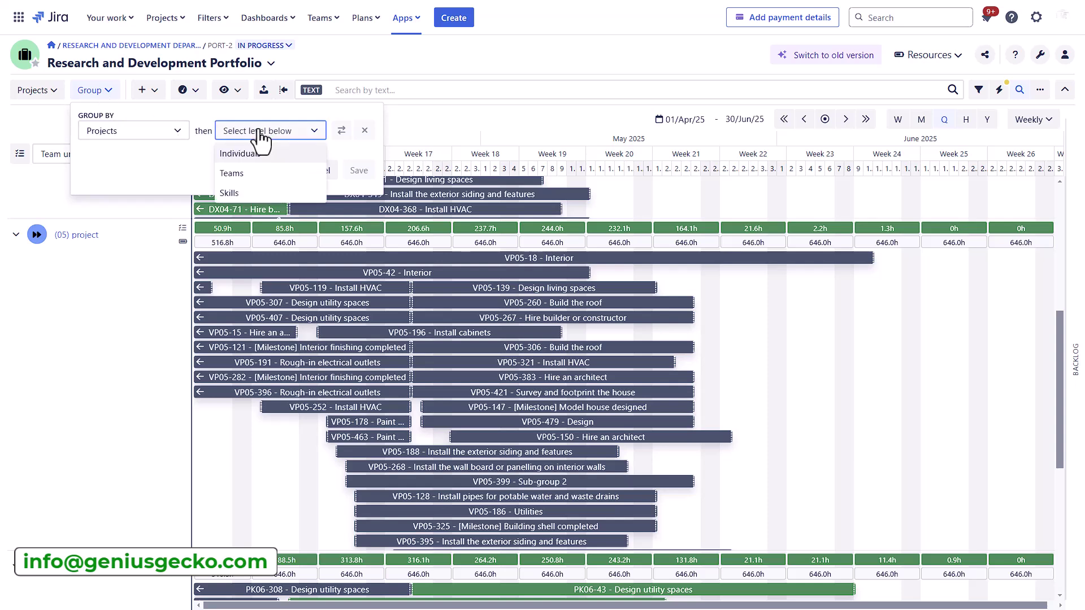
{"action": "left_click", "coordinate": [253, 174]}
{"action": "left_click", "coordinate": [364, 243]}
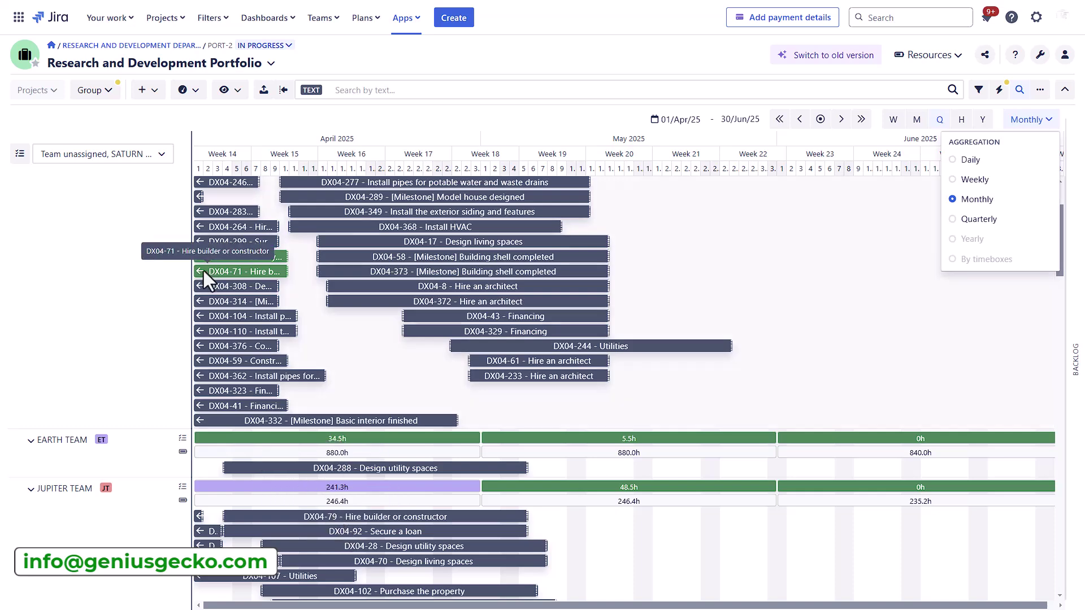
Step: Swap the grouping so resources are grouped by Teams and then by Projects, and look through each team's workload
{"action": "scroll", "coordinate": [208, 270], "scroll_direction": "up", "scroll_amount": 5}
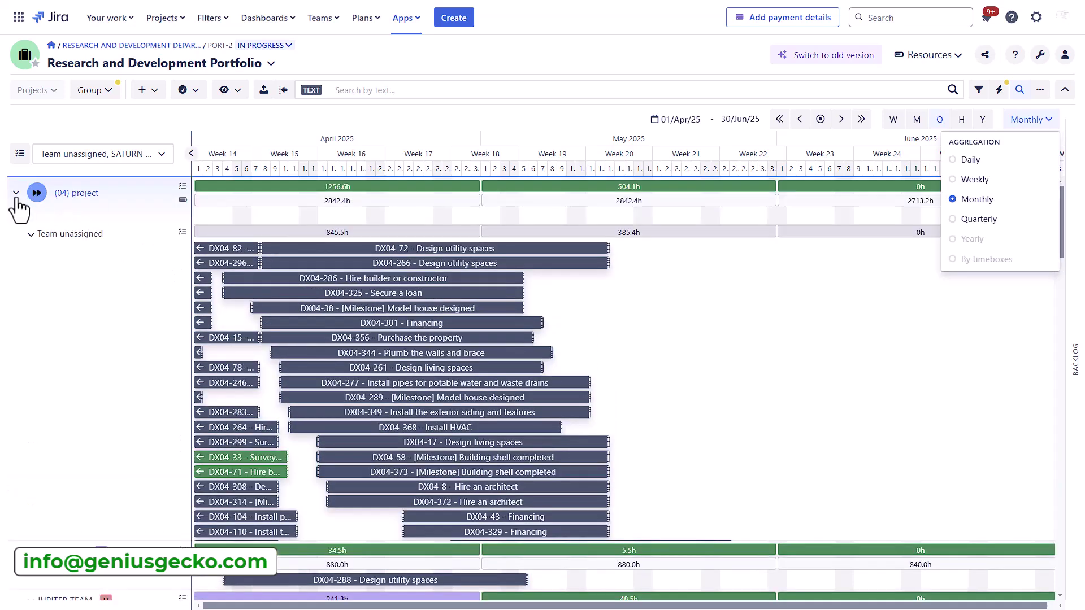
{"action": "left_click", "coordinate": [107, 91]}
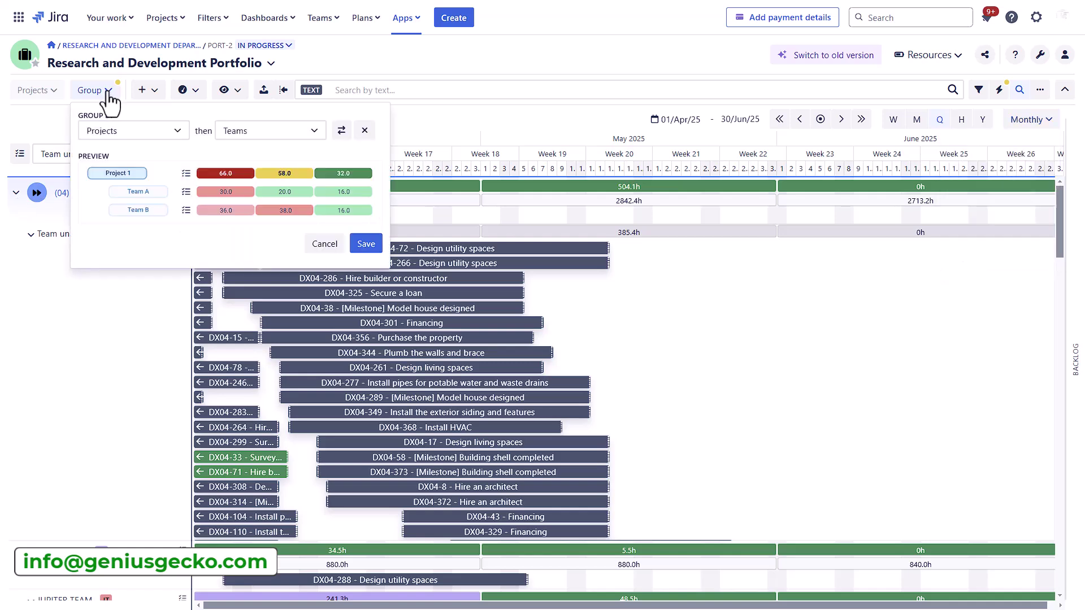
{"action": "left_click", "coordinate": [341, 131]}
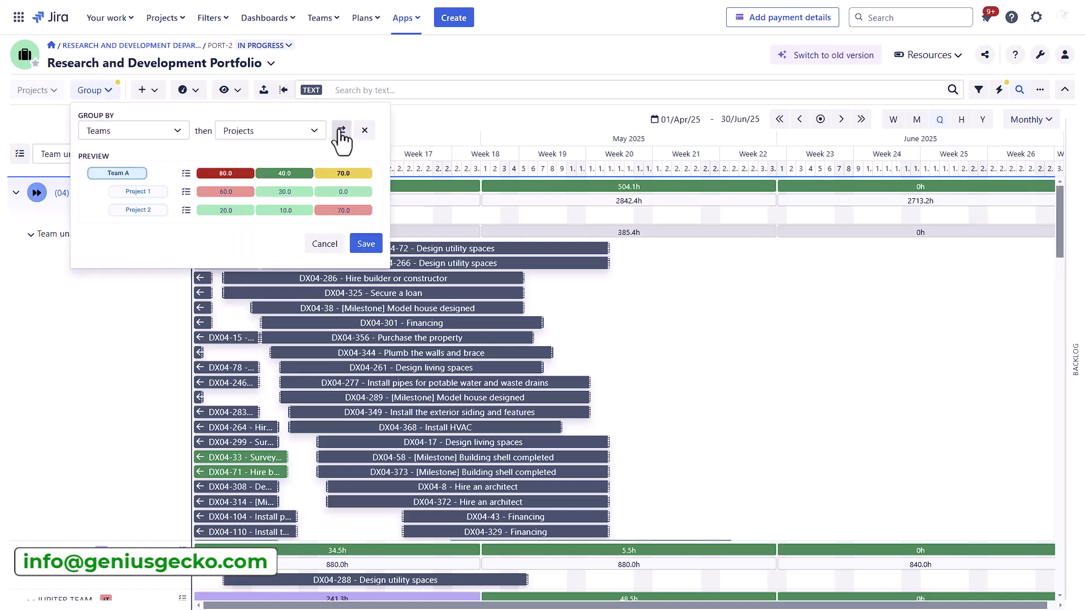
{"action": "left_click", "coordinate": [366, 244]}
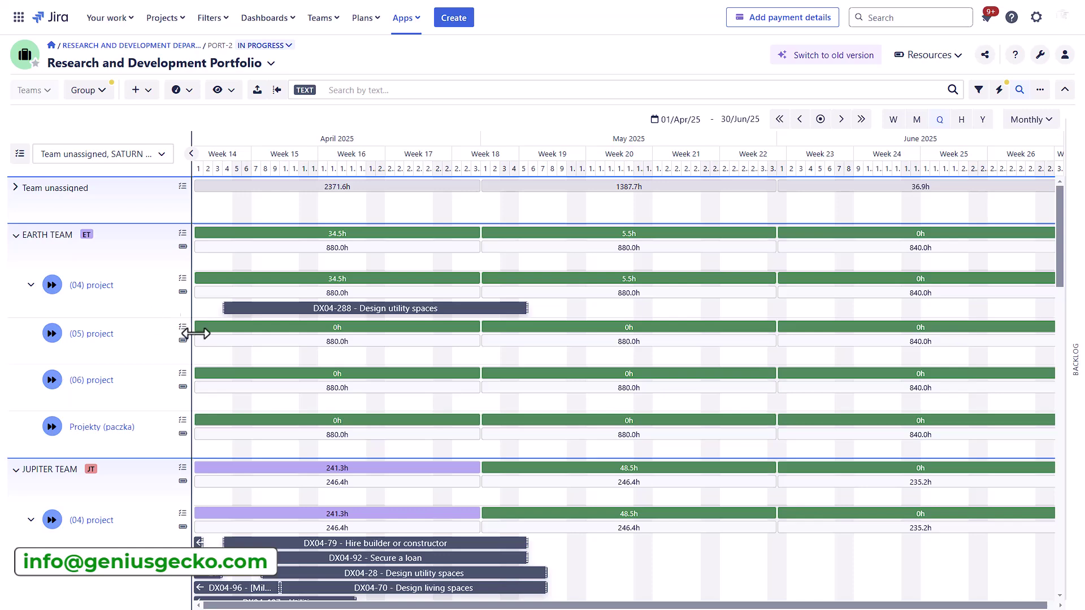
{"action": "scroll", "coordinate": [361, 362], "scroll_direction": "down", "scroll_amount": 4}
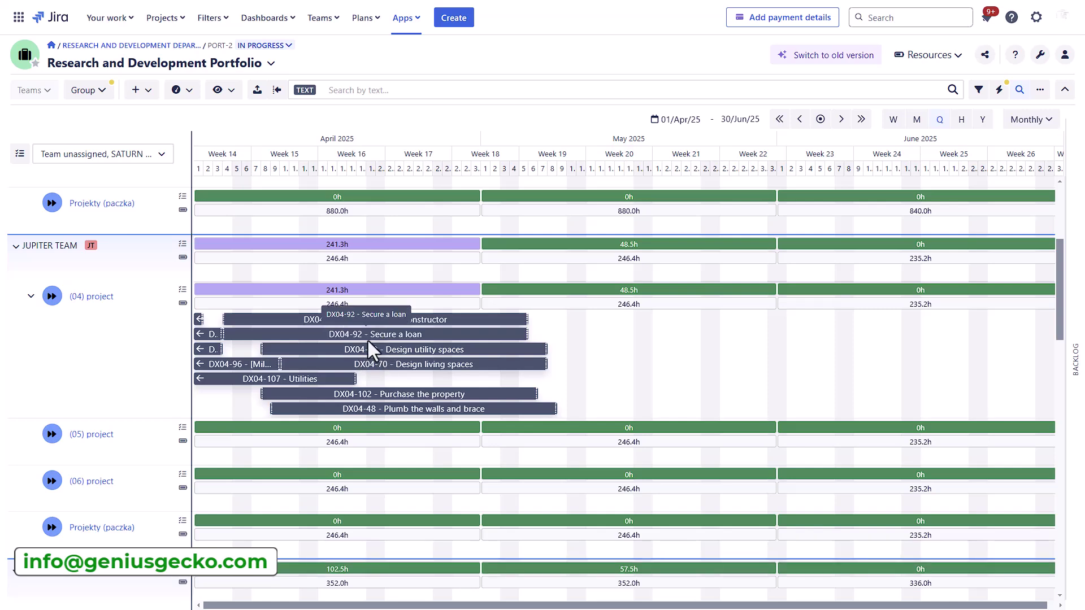
{"action": "scroll", "coordinate": [347, 382], "scroll_direction": "down", "scroll_amount": 10}
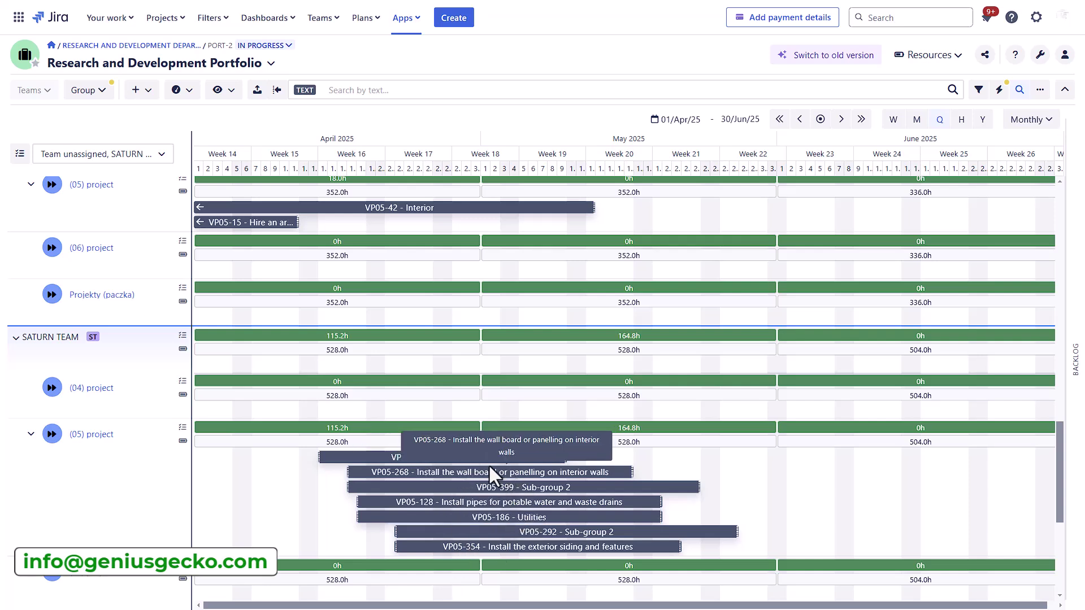
Step: Group the resources by Teams and then by Skills, and extend the timeline to a yearly range
{"action": "left_click", "coordinate": [85, 90]}
{"action": "left_click", "coordinate": [252, 133]}
{"action": "left_click", "coordinate": [224, 193]}
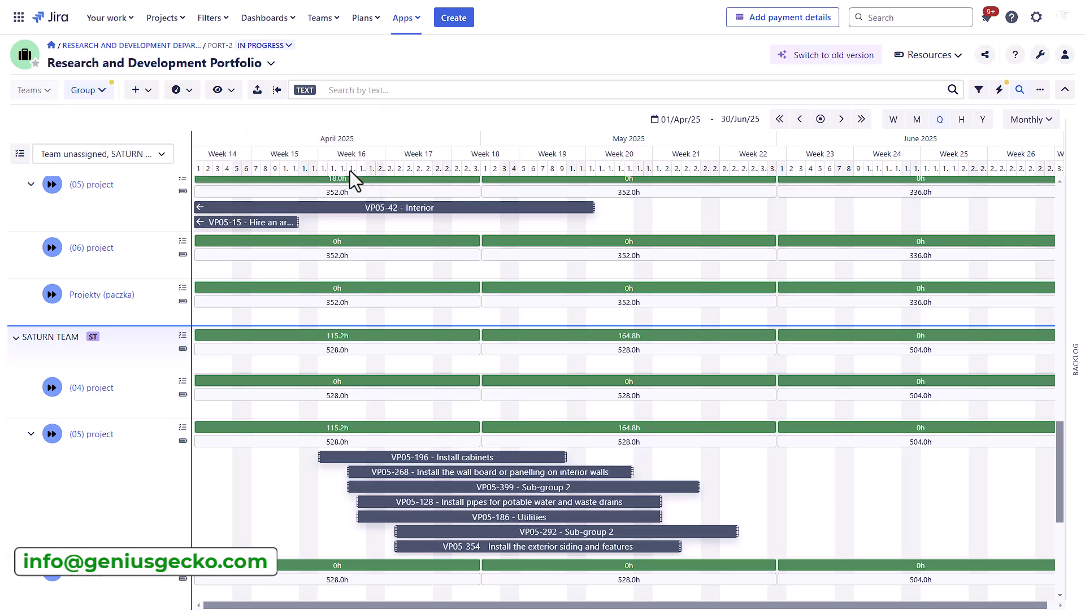
{"action": "left_click", "coordinate": [351, 170]}
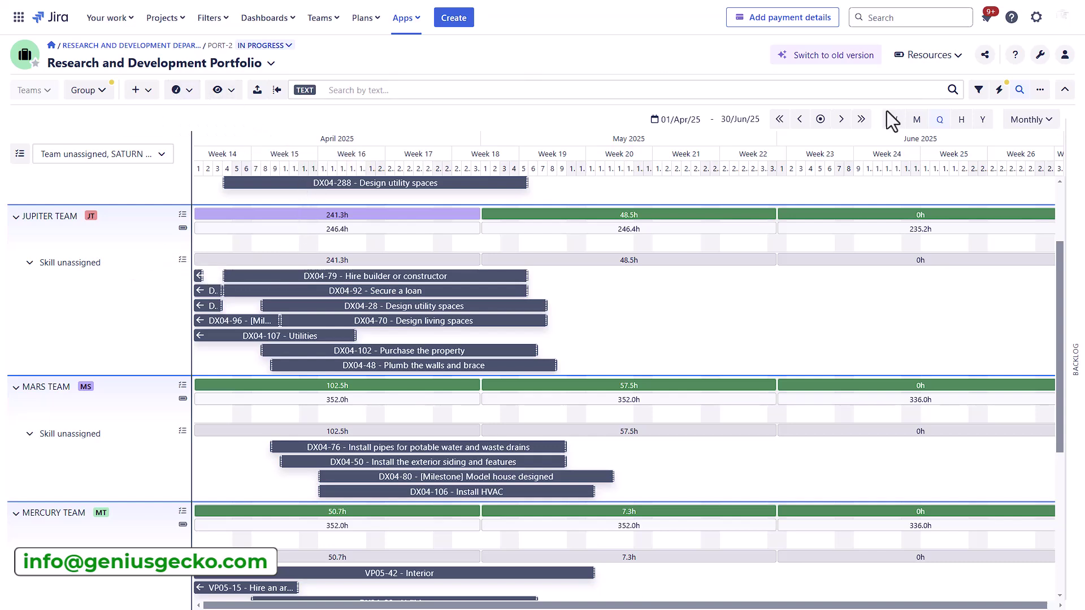
{"action": "left_click", "coordinate": [984, 121]}
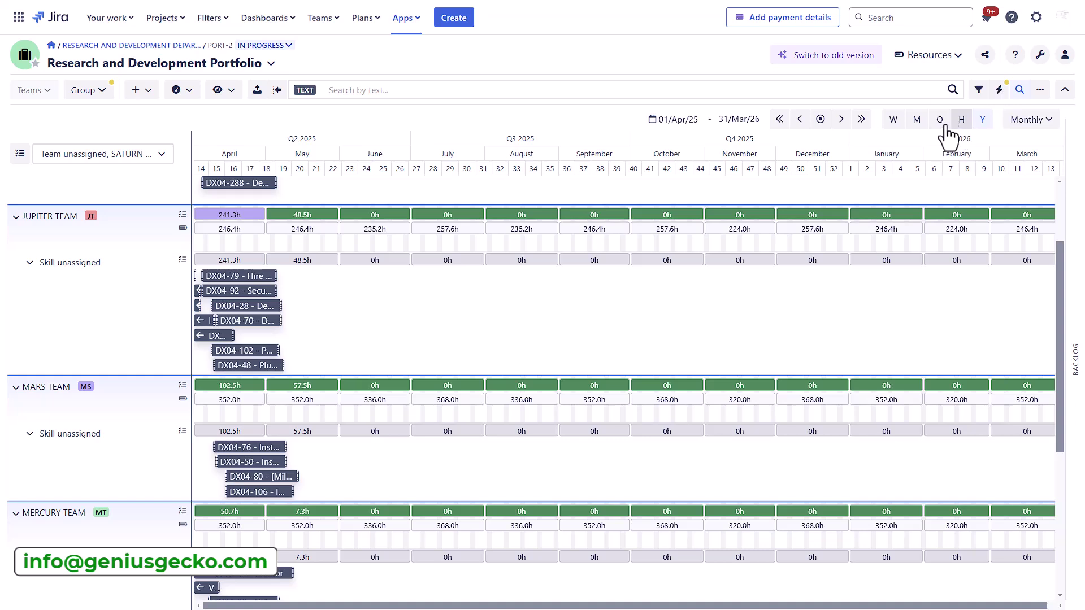
Step: Show the backlog beside the resource timeline, widen it to reveal its columns, and check the details of task DX04-28
{"action": "left_click", "coordinate": [1076, 356]}
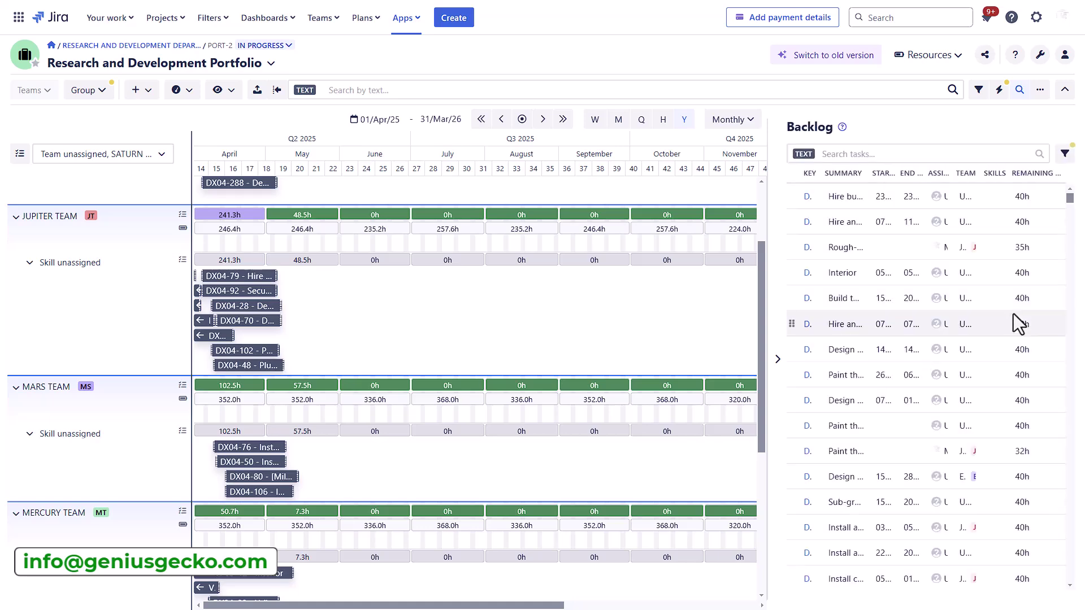
{"action": "left_click_drag", "start_coordinate": [760, 251], "coordinate": [612, 265]}
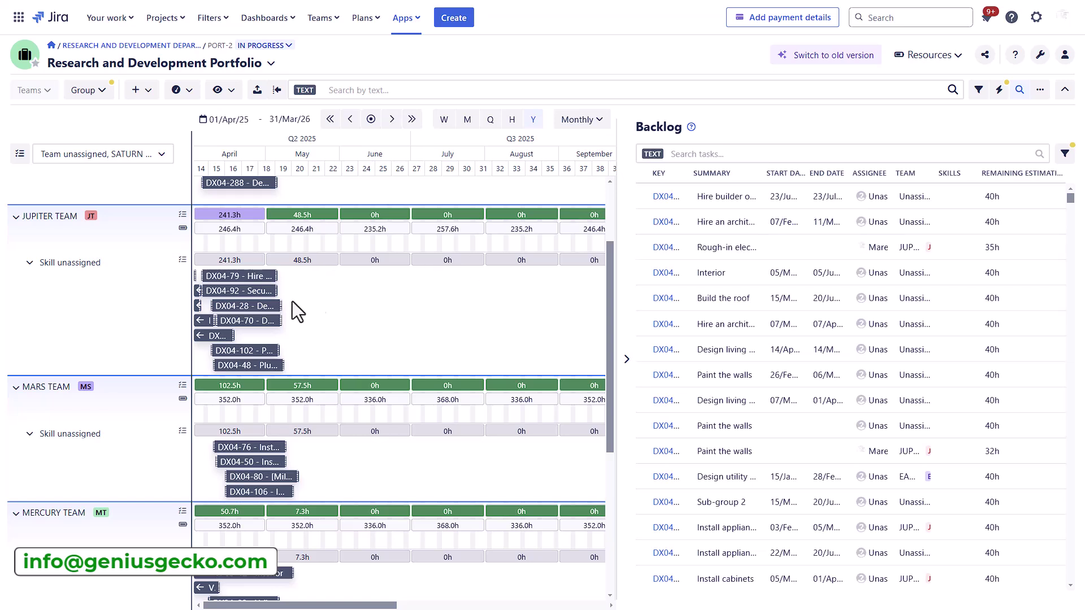
{"action": "left_click", "coordinate": [257, 308]}
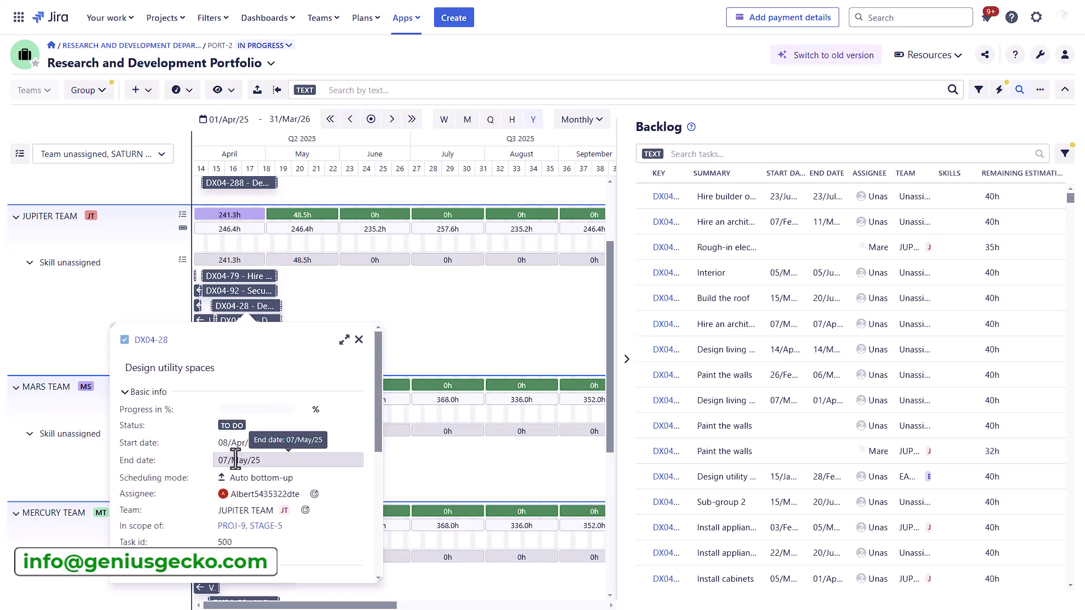
{"action": "scroll", "coordinate": [245, 431], "scroll_direction": "down", "scroll_amount": 2}
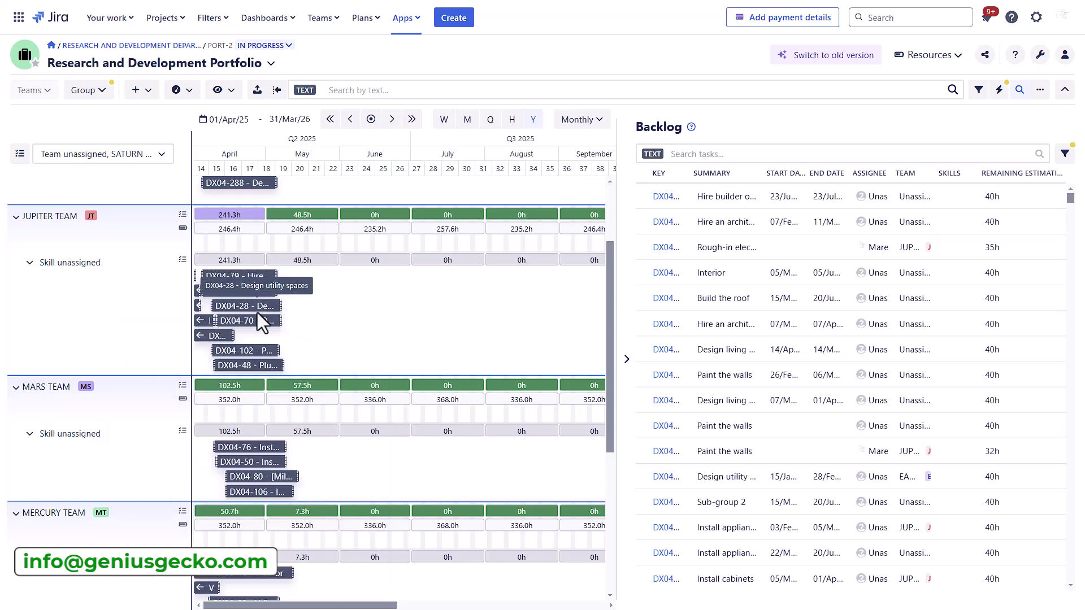
{"action": "scroll", "coordinate": [248, 300], "scroll_direction": "up", "scroll_amount": 2}
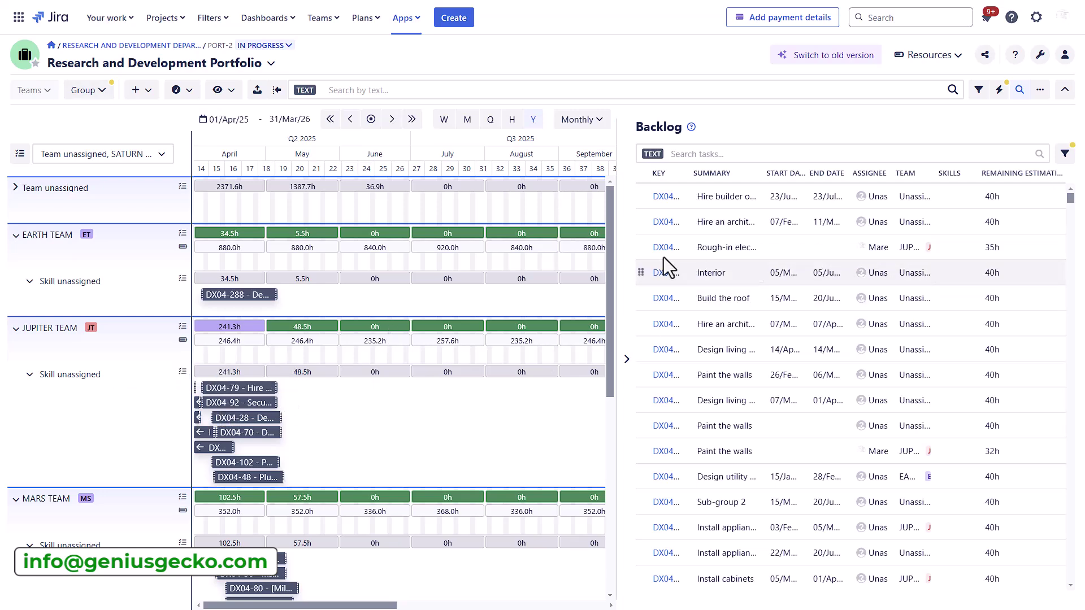
{"action": "left_click_drag", "start_coordinate": [617, 244], "coordinate": [447, 245]}
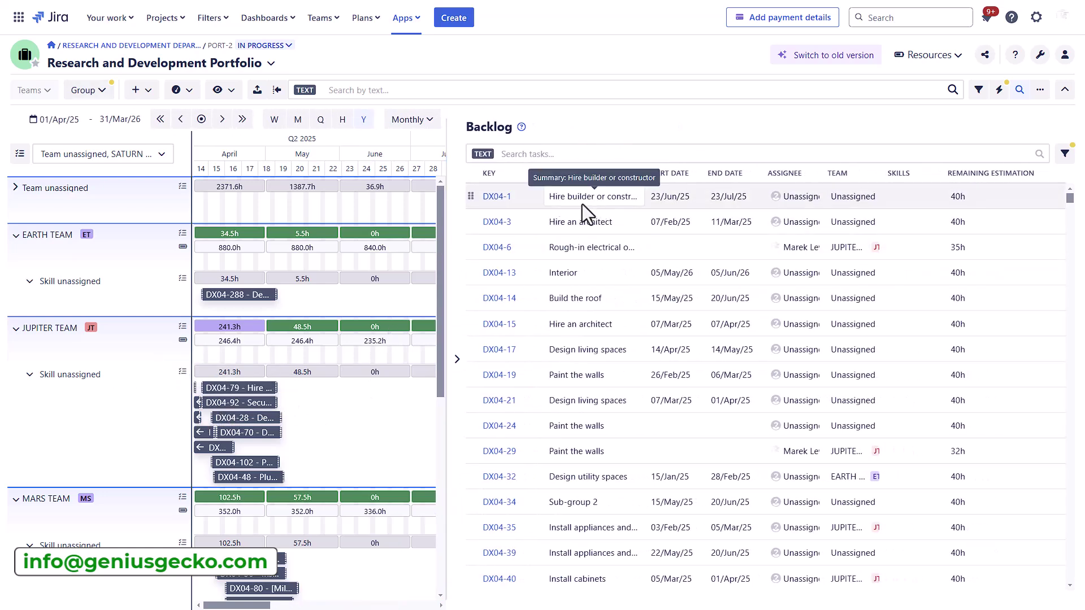
Step: Assign the TESTER skill to backlog task DX04-13 and place a backlog task on the Jupiter Team's timeline
{"action": "double_click", "coordinate": [809, 276]}
{"action": "left_click", "coordinate": [808, 276]}
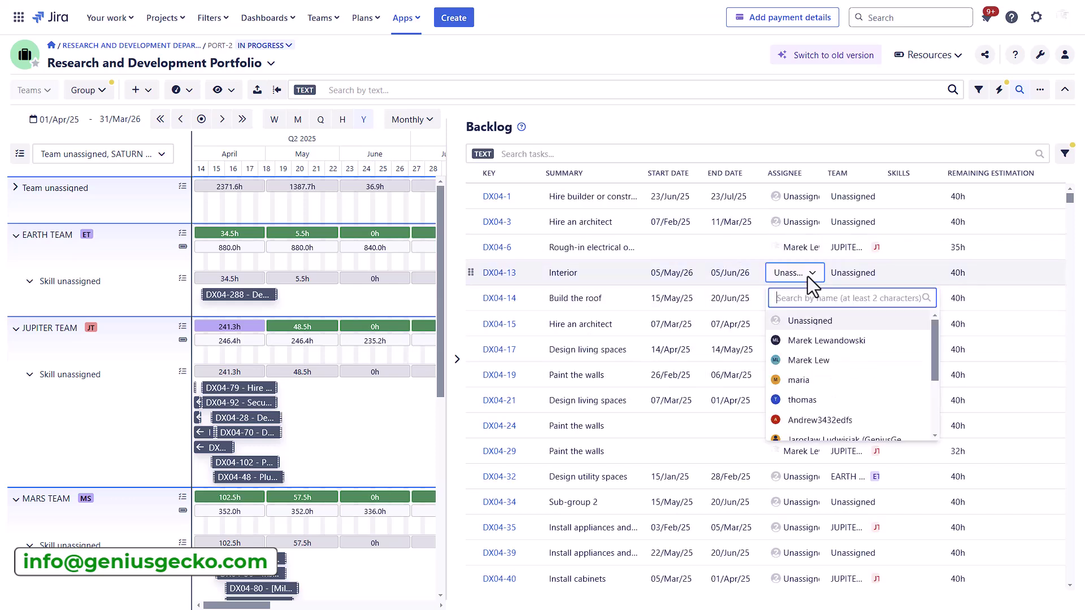
{"action": "left_click", "coordinate": [968, 271]}
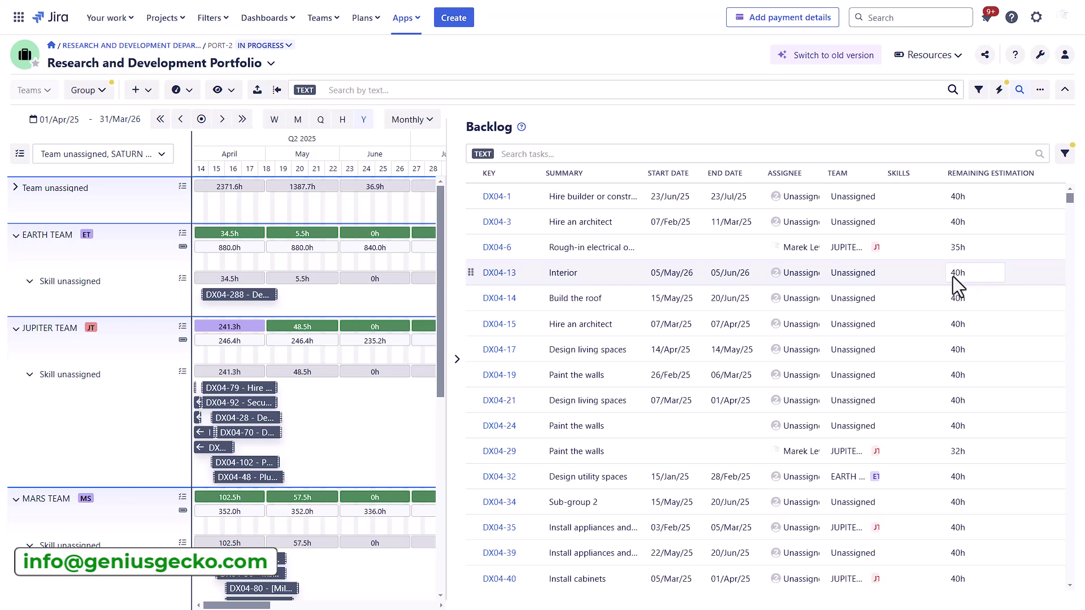
{"action": "left_click", "coordinate": [913, 280]}
{"action": "left_click", "coordinate": [785, 369]}
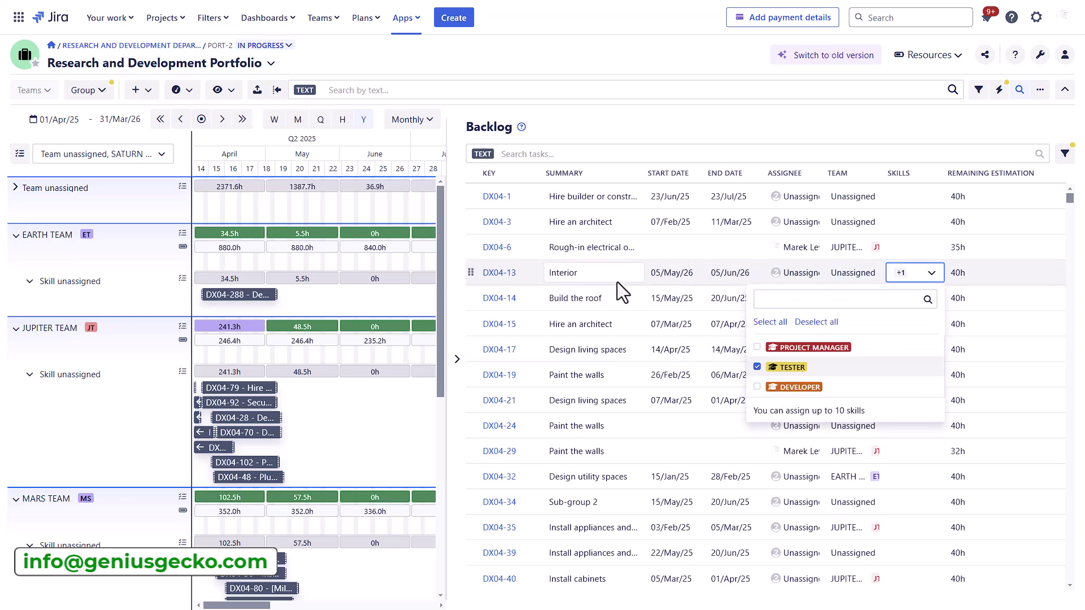
{"action": "left_click_drag", "start_coordinate": [470, 299], "coordinate": [327, 405]}
{"action": "left_click_drag", "start_coordinate": [447, 326], "coordinate": [694, 327]}
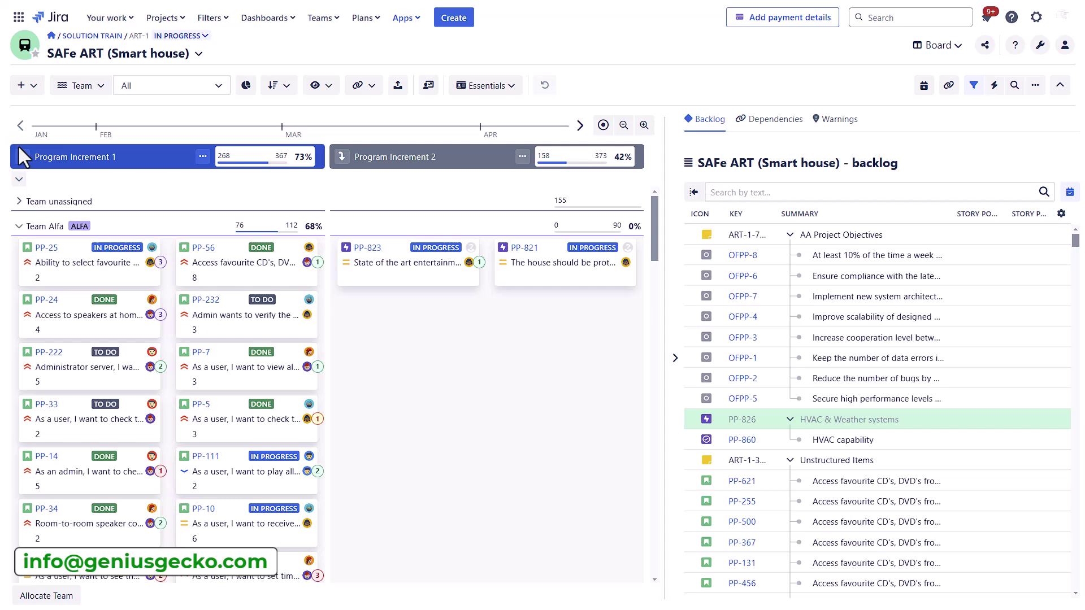
Step: On the SAFe ART (Smart house) board, drill into Program Increment 1's iterations and expand the dependencies between tasks
{"action": "left_click", "coordinate": [23, 161]}
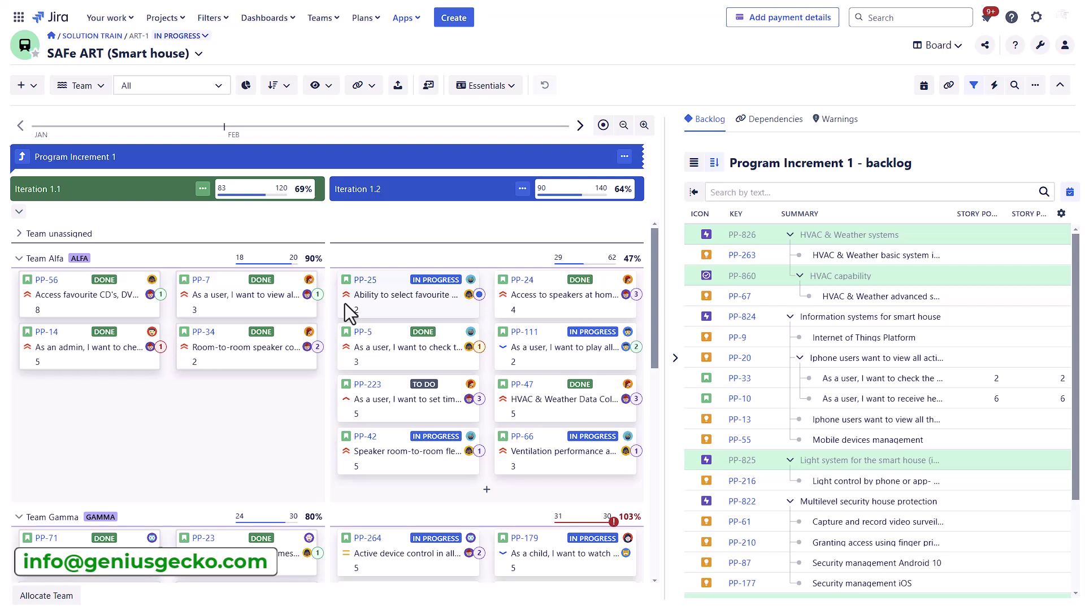
{"action": "scroll", "coordinate": [213, 362], "scroll_direction": "down", "scroll_amount": 1}
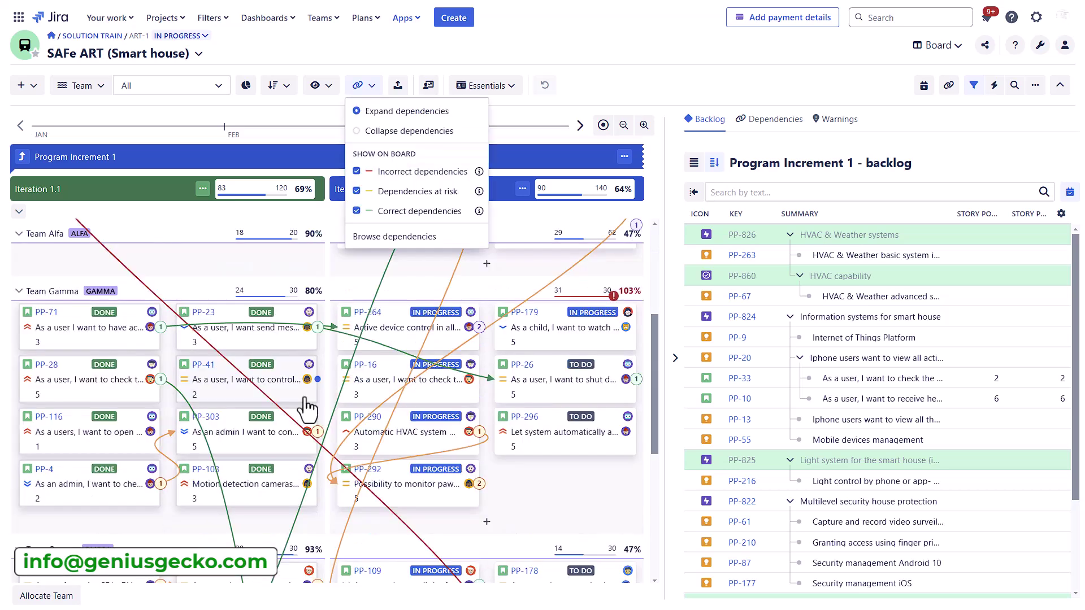
{"action": "scroll", "coordinate": [307, 408], "scroll_direction": "up", "scroll_amount": 3}
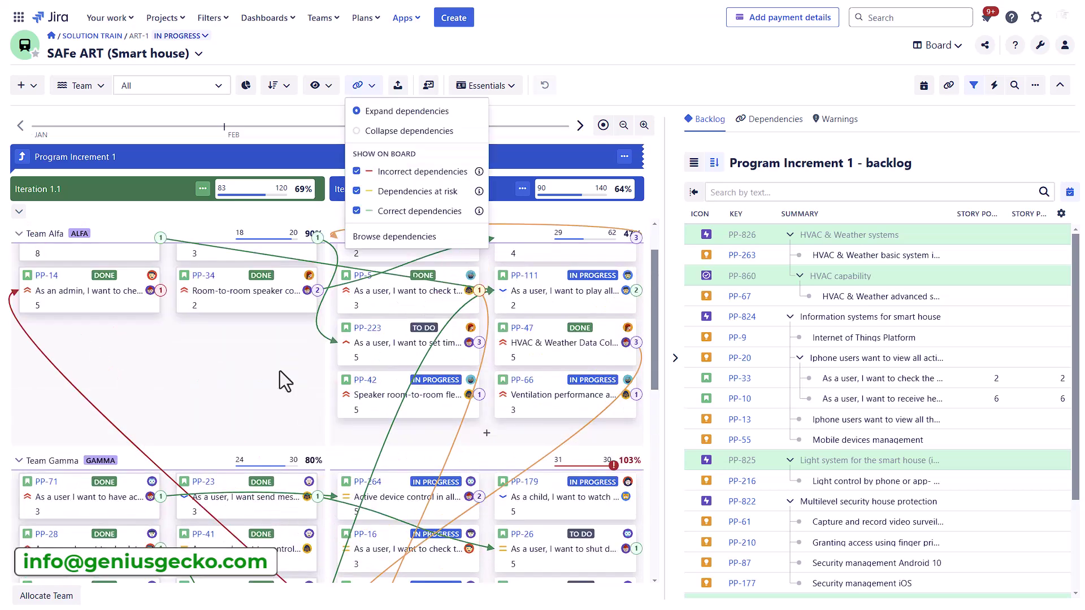
{"action": "left_click", "coordinate": [293, 365]}
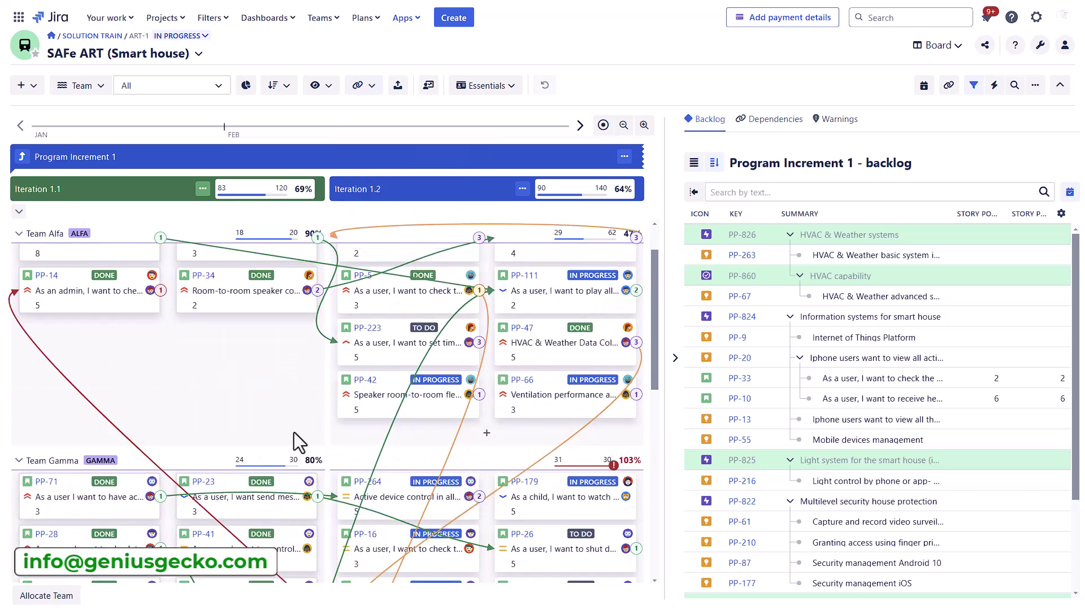
Step: Return to the program increment level and create a dependency from PP-823 to PP-232
{"action": "scroll", "coordinate": [291, 423], "scroll_direction": "down", "scroll_amount": 1}
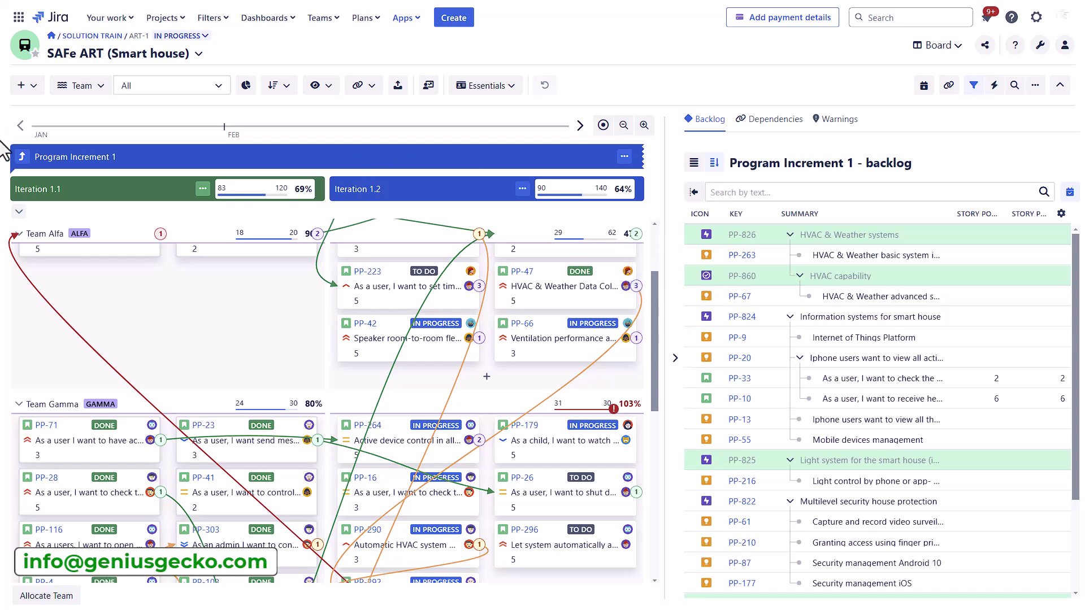
{"action": "left_click", "coordinate": [23, 158]}
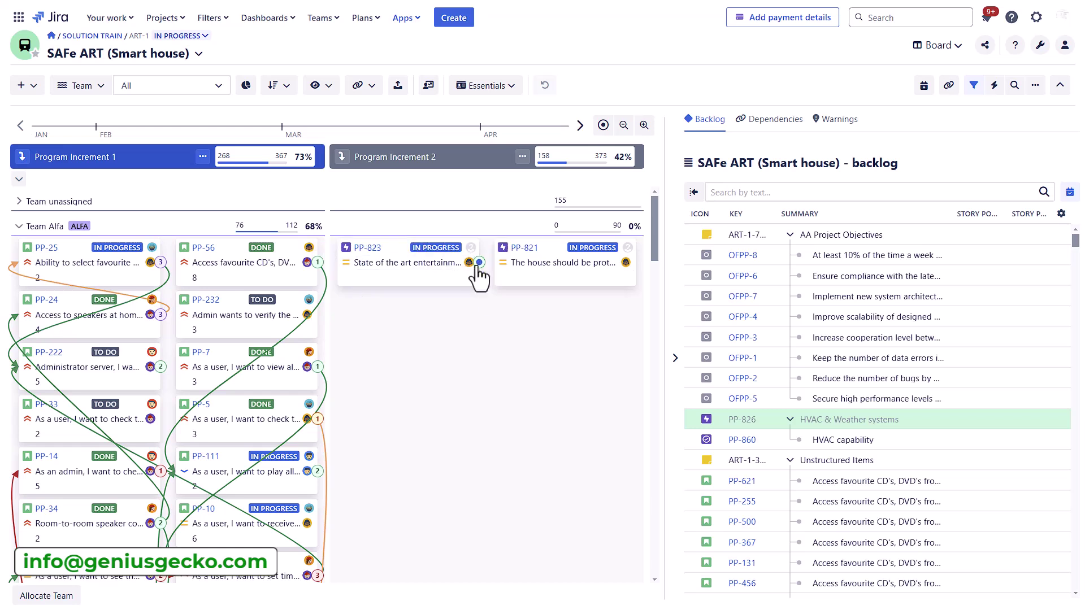
{"action": "left_click_drag", "start_coordinate": [479, 262], "coordinate": [331, 338]}
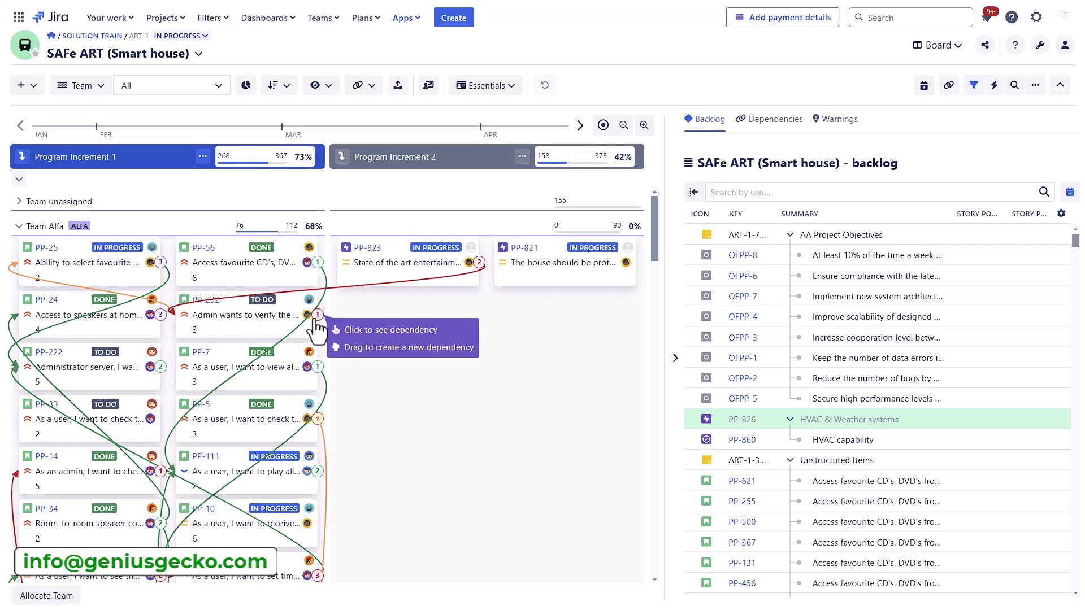
Step: Collapse and reopen the side panel, and look through the SAFe ART (Smart house) backlog
{"action": "left_click", "coordinate": [674, 356]}
{"action": "left_click", "coordinate": [1076, 367]}
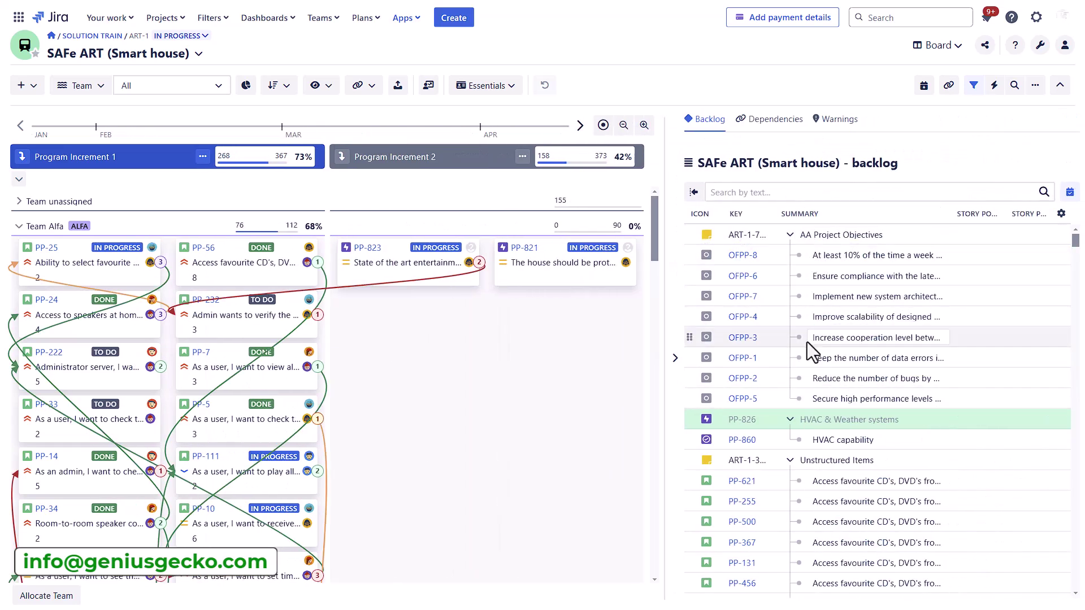
{"action": "scroll", "coordinate": [806, 336], "scroll_direction": "down", "scroll_amount": 3}
{"action": "scroll", "coordinate": [791, 322], "scroll_direction": "down", "scroll_amount": 2}
{"action": "scroll", "coordinate": [790, 318], "scroll_direction": "up", "scroll_amount": 4}
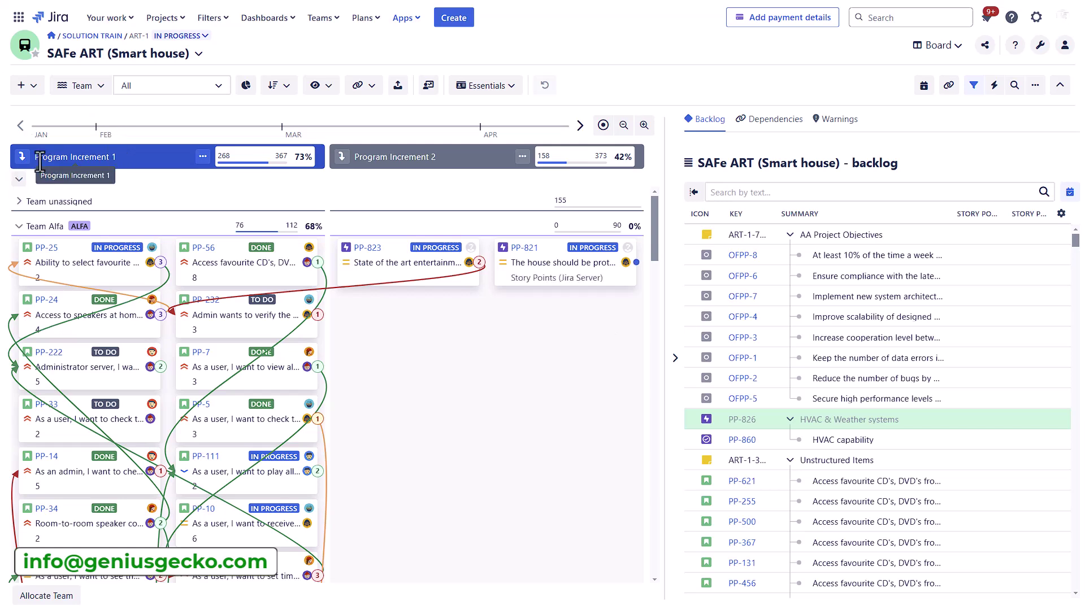
Step: Drill into Program Increment 1, zoom out to show three iterations, and move Team Alfa's task PP-111 to Iteration 1.3
{"action": "left_click", "coordinate": [73, 157]}
{"action": "scroll", "coordinate": [254, 399], "scroll_direction": "down", "scroll_amount": 4}
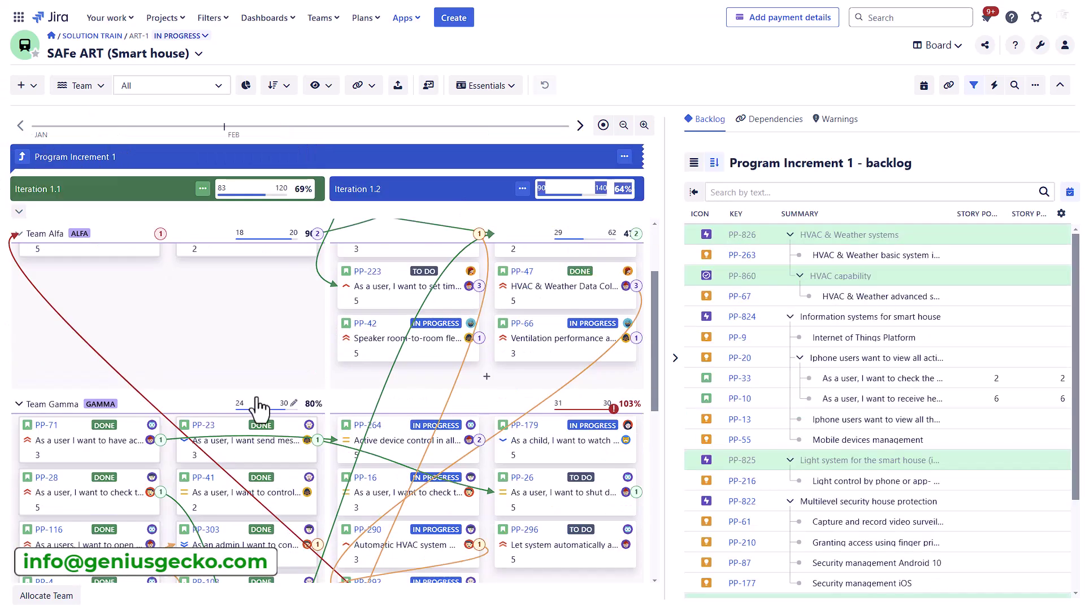
{"action": "scroll", "coordinate": [257, 390], "scroll_direction": "up", "scroll_amount": 3}
{"action": "scroll", "coordinate": [260, 376], "scroll_direction": "up", "scroll_amount": 1}
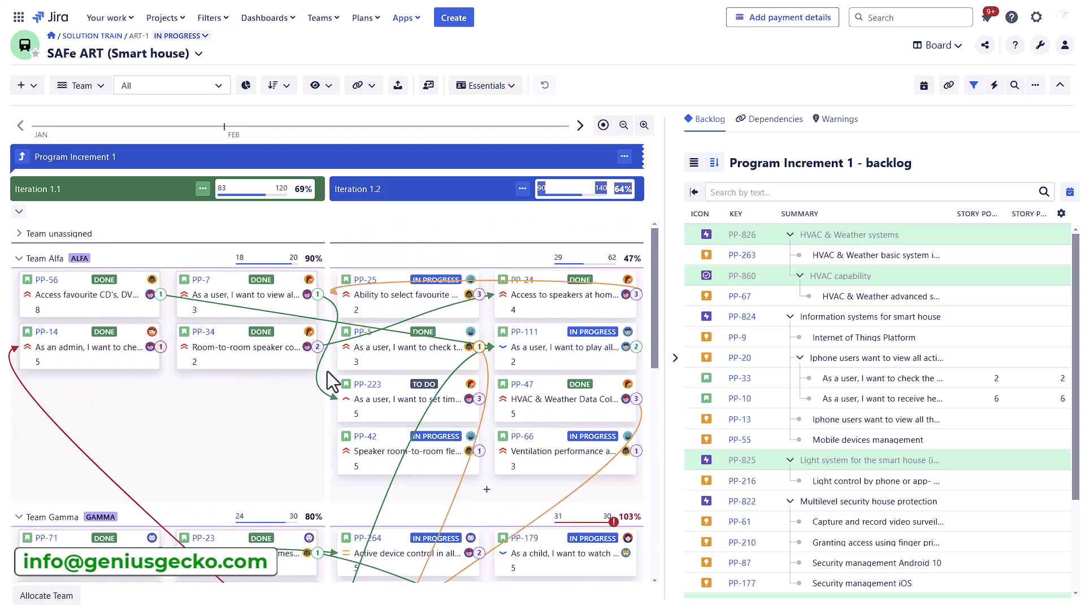
{"action": "left_click_drag", "start_coordinate": [371, 401], "coordinate": [485, 410]}
{"action": "left_click", "coordinate": [624, 125]}
{"action": "left_click_drag", "start_coordinate": [389, 348], "coordinate": [501, 443]}
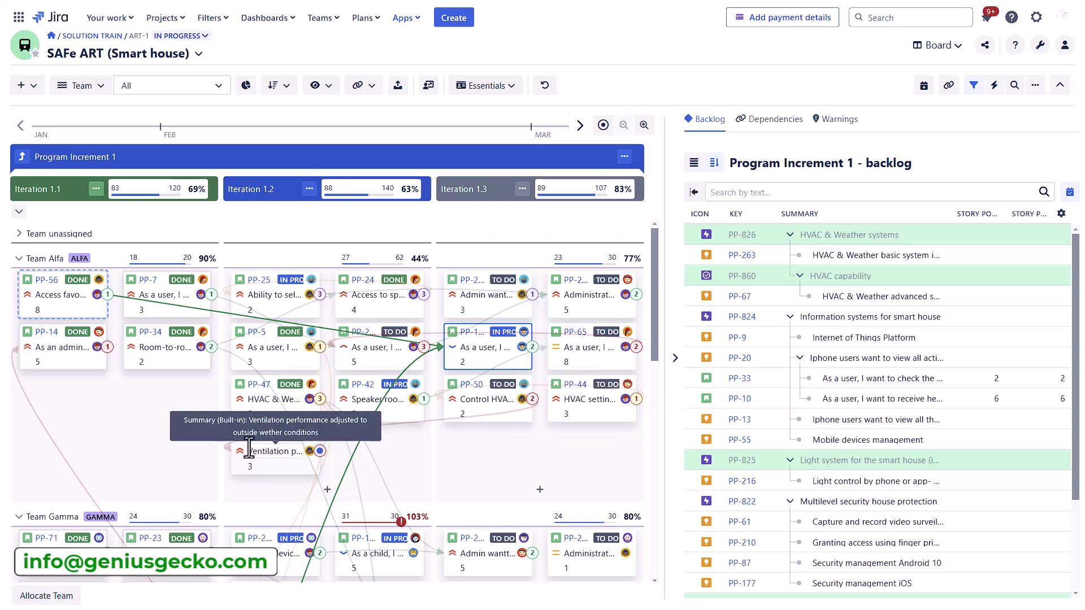
Step: List the incorrect dependencies and move Team Alfa's task PP-66 from Iteration 1.2 to Iteration 1.3
{"action": "left_click", "coordinate": [772, 121]}
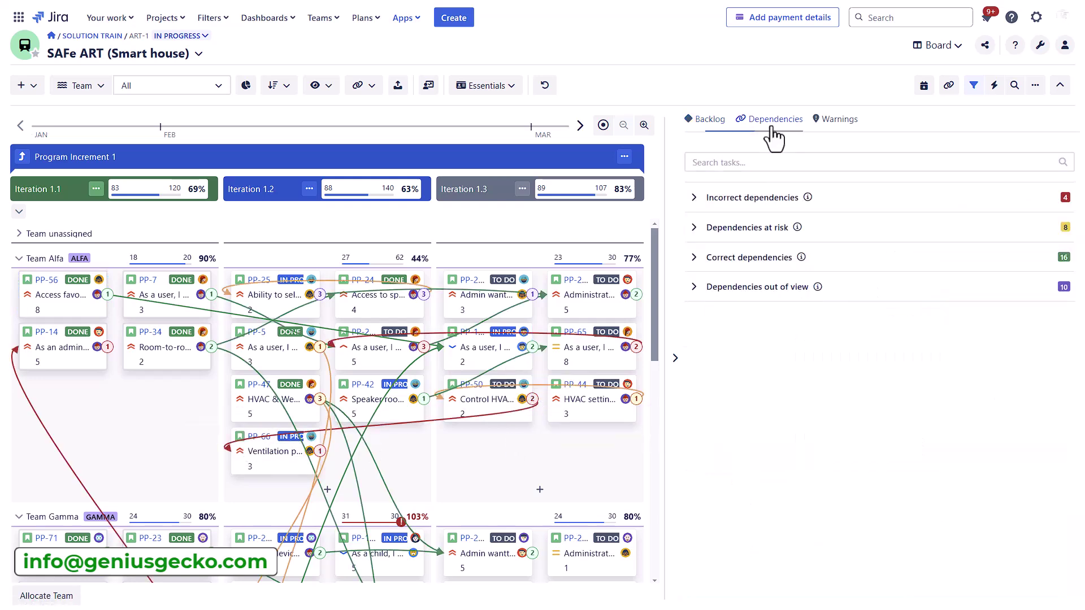
{"action": "left_click", "coordinate": [694, 198]}
{"action": "left_click_drag", "start_coordinate": [253, 435], "coordinate": [511, 452]}
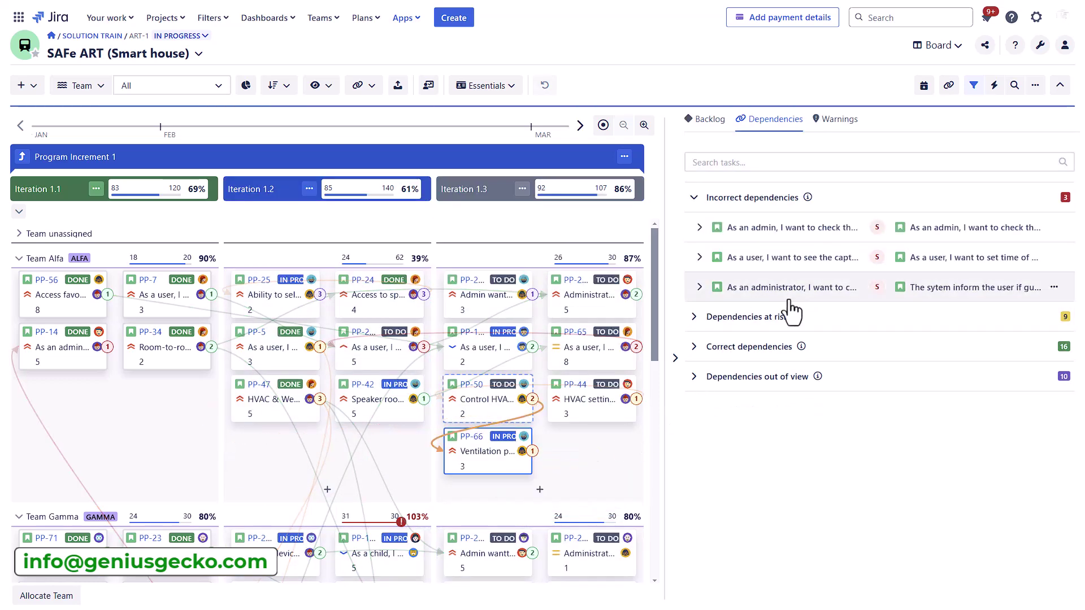
Step: Expand the list of dependencies at risk and check the dependency lines on the teams' boards
{"action": "left_click", "coordinate": [695, 317]}
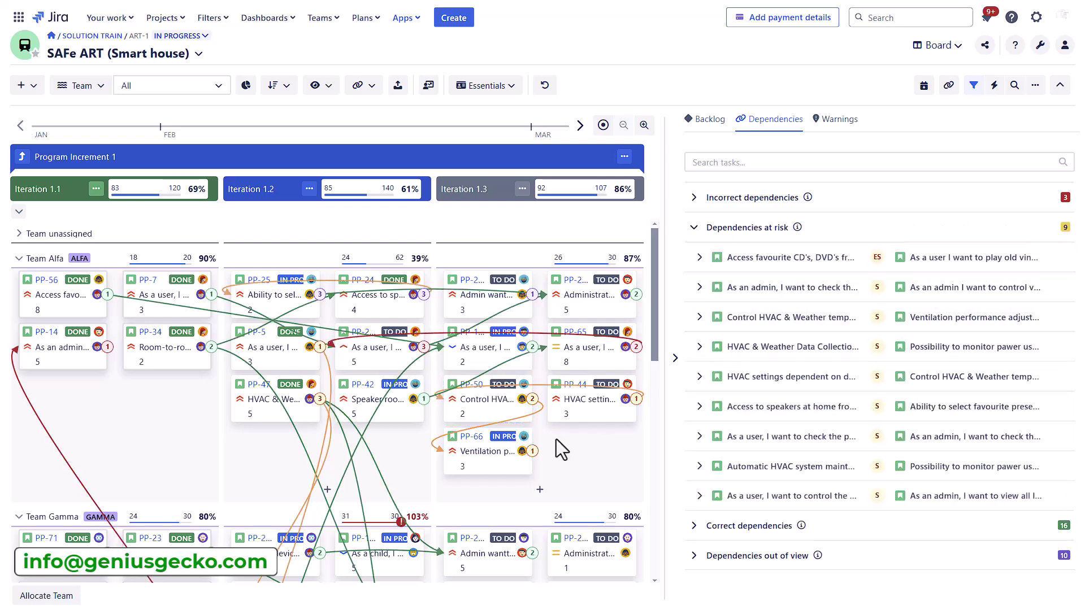
{"action": "scroll", "coordinate": [319, 345], "scroll_direction": "down", "scroll_amount": 3}
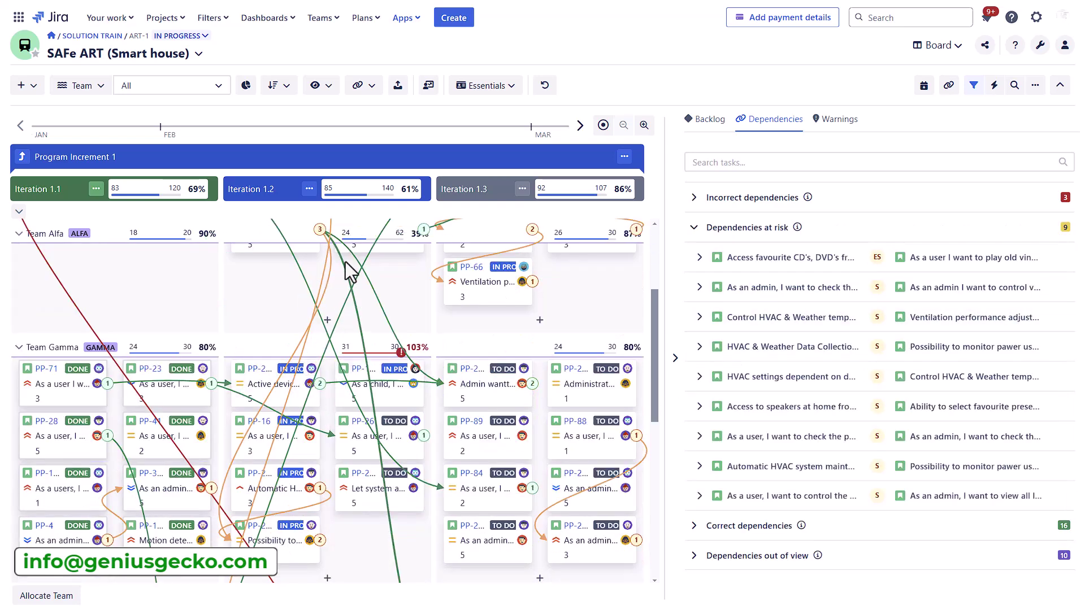
Step: Collapse the dependency lines on the board and show the individual links of Team Alfa's tasks PP-5 and PP-42 in Iteration 1.2
{"action": "scroll", "coordinate": [339, 305], "scroll_direction": "up", "scroll_amount": 3}
{"action": "left_click", "coordinate": [363, 85]}
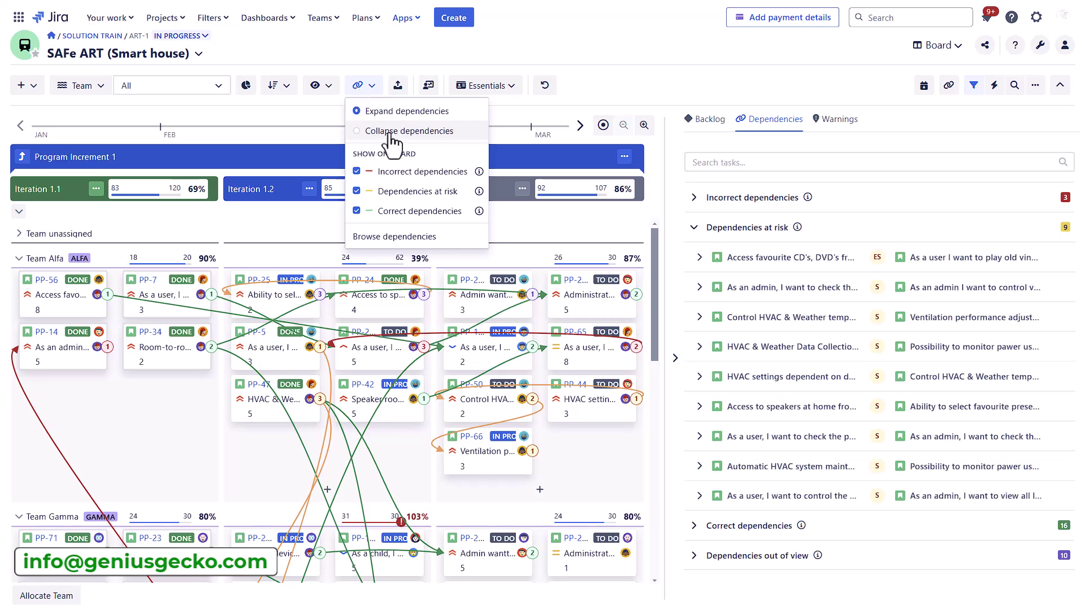
{"action": "left_click", "coordinate": [384, 131]}
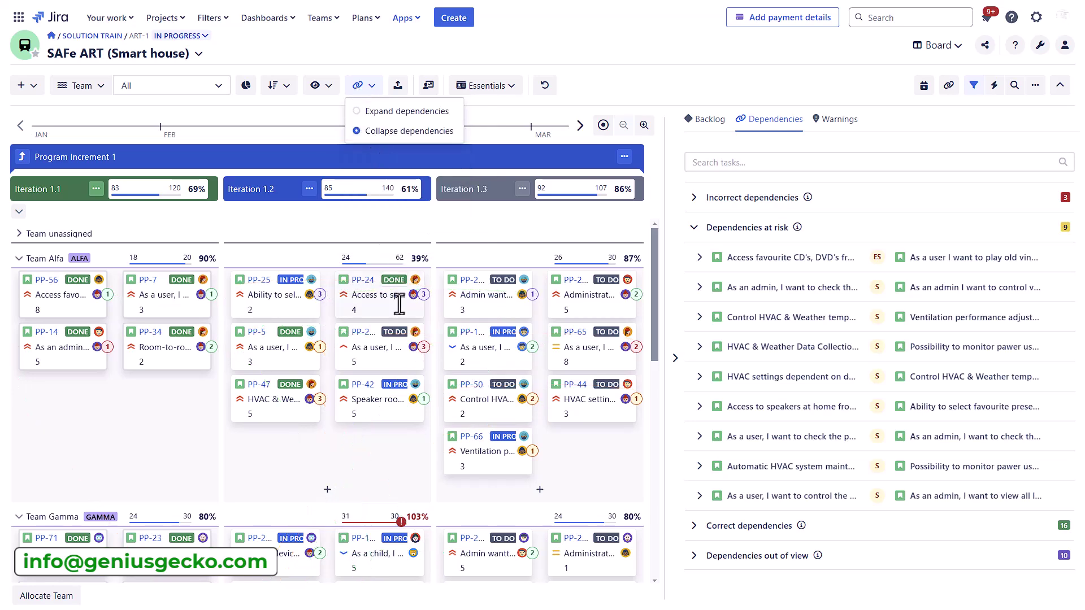
{"action": "left_click", "coordinate": [456, 334]}
{"action": "left_click", "coordinate": [273, 330]}
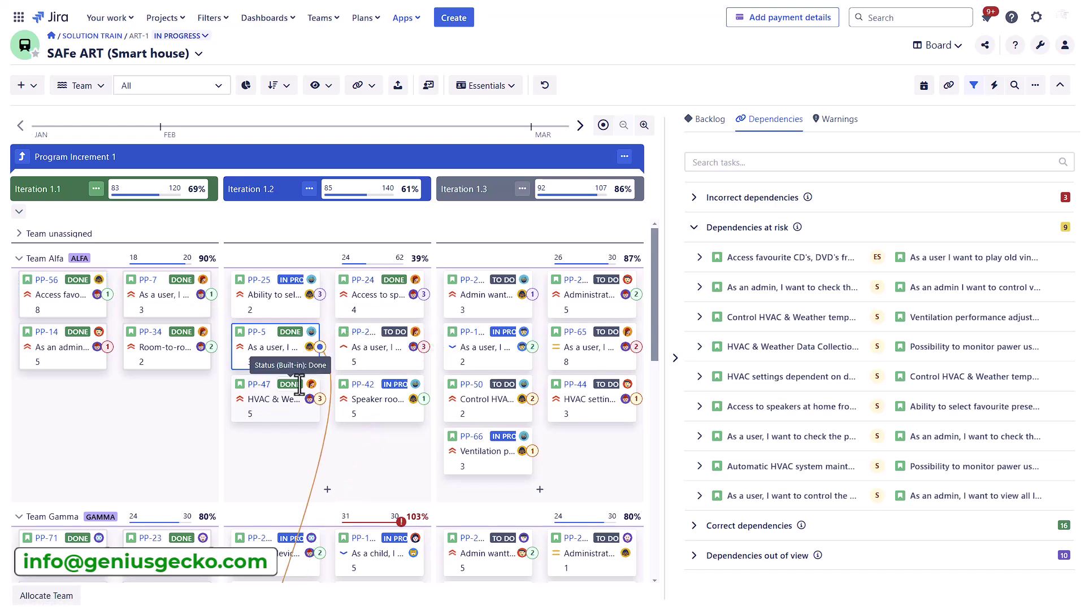
{"action": "left_click", "coordinate": [379, 387]}
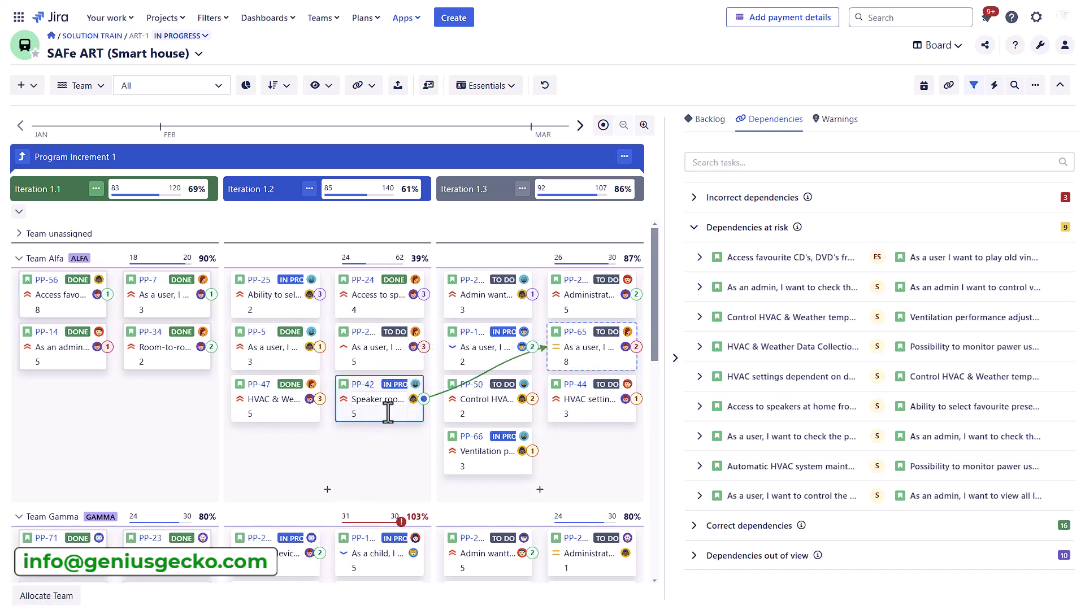
Step: Switch the task cards to the Teams view and open the assignee choices on Team Alfa's first card in Iteration 1.3
{"action": "left_click", "coordinate": [490, 86]}
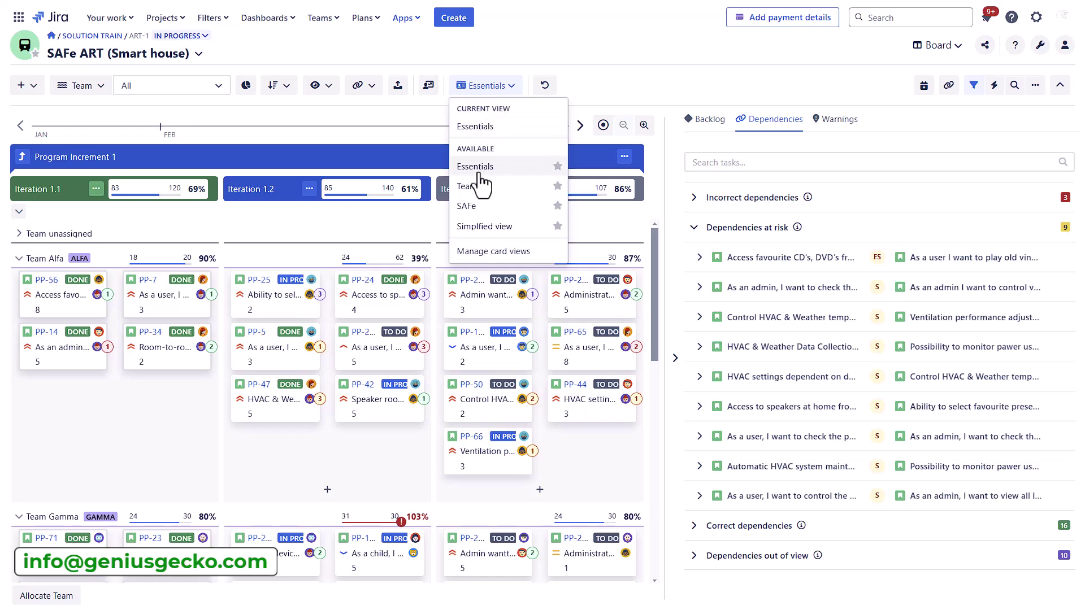
{"action": "left_click", "coordinate": [479, 184]}
{"action": "left_click", "coordinate": [480, 86]}
{"action": "left_click", "coordinate": [482, 186]}
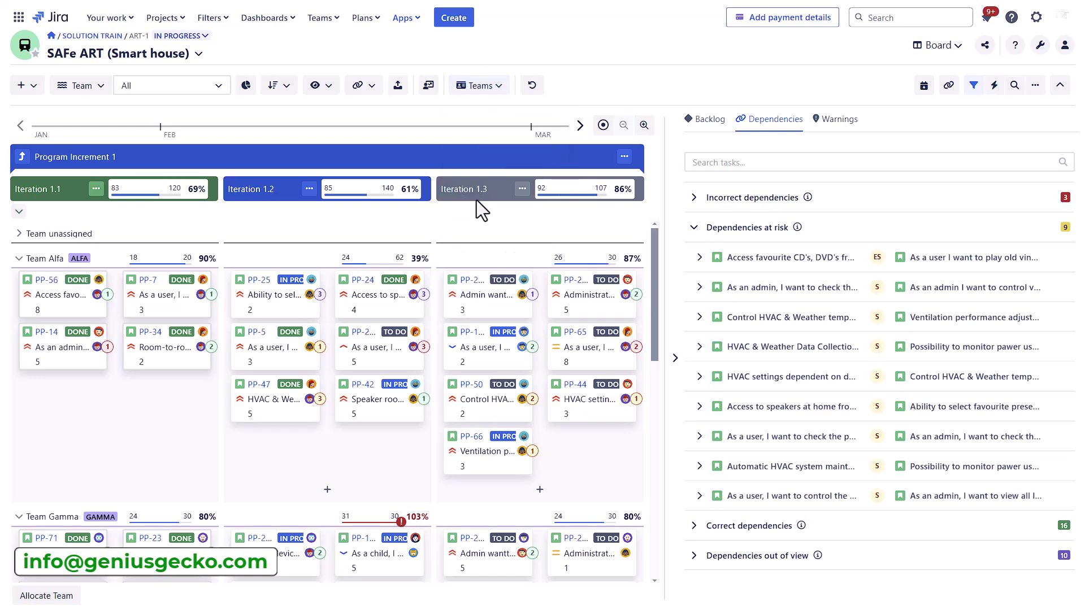
{"action": "left_click", "coordinate": [481, 85]}
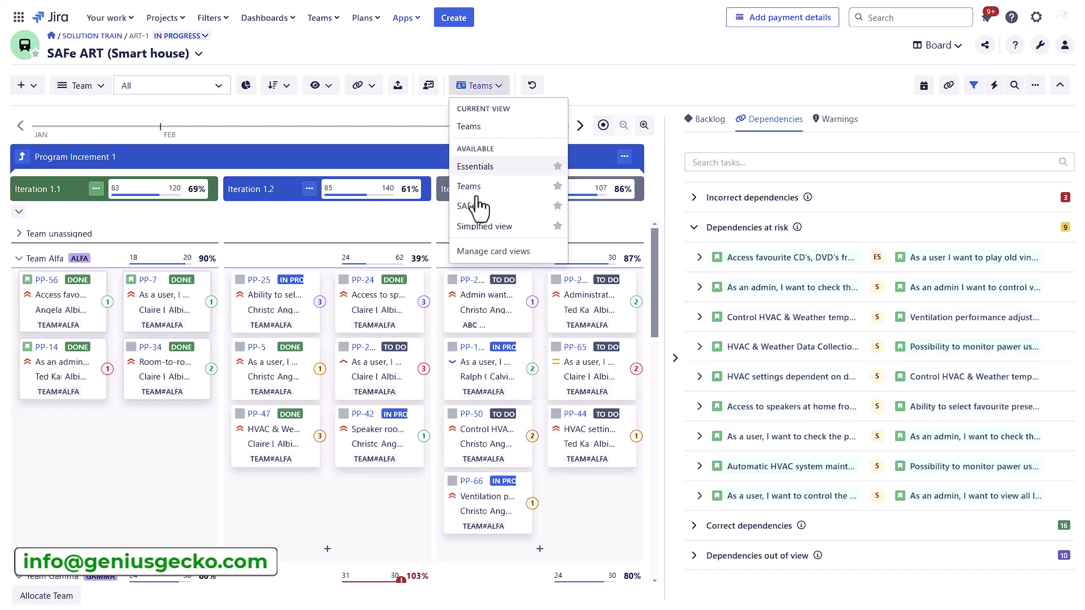
{"action": "left_click", "coordinate": [472, 315]}
{"action": "left_click", "coordinate": [472, 314]}
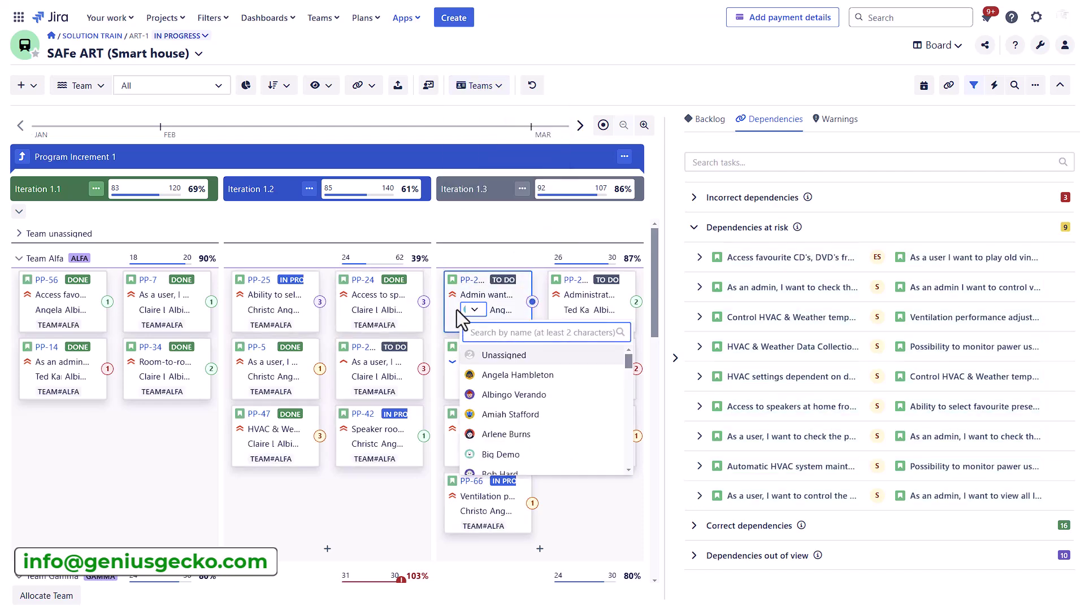
Step: Group the board's swimlanes by Status and collapse the Done and In progress swimlanes
{"action": "left_click", "coordinate": [82, 86]}
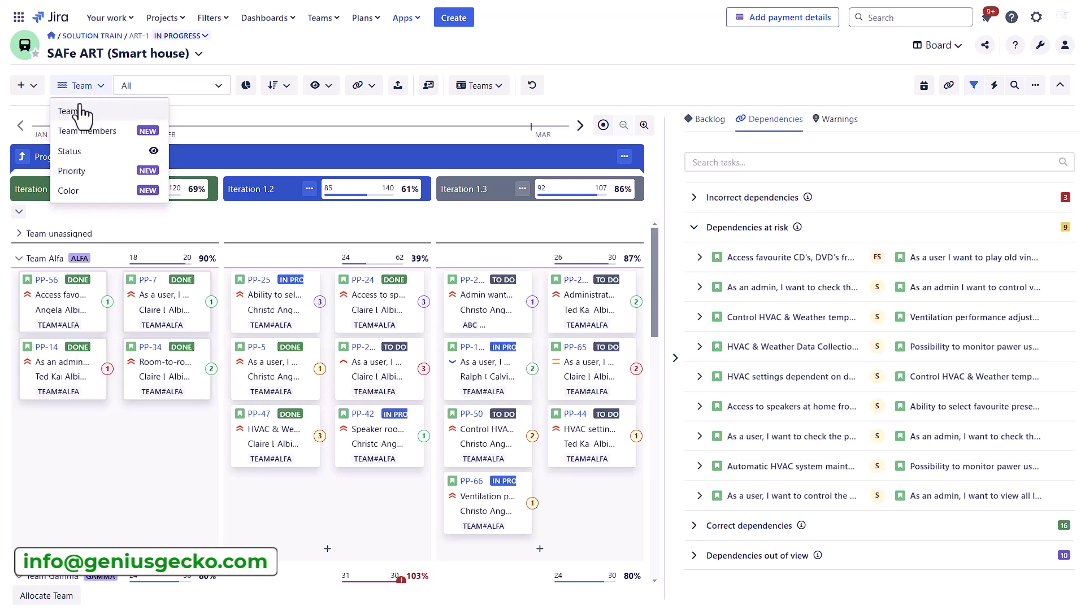
{"action": "left_click", "coordinate": [75, 157]}
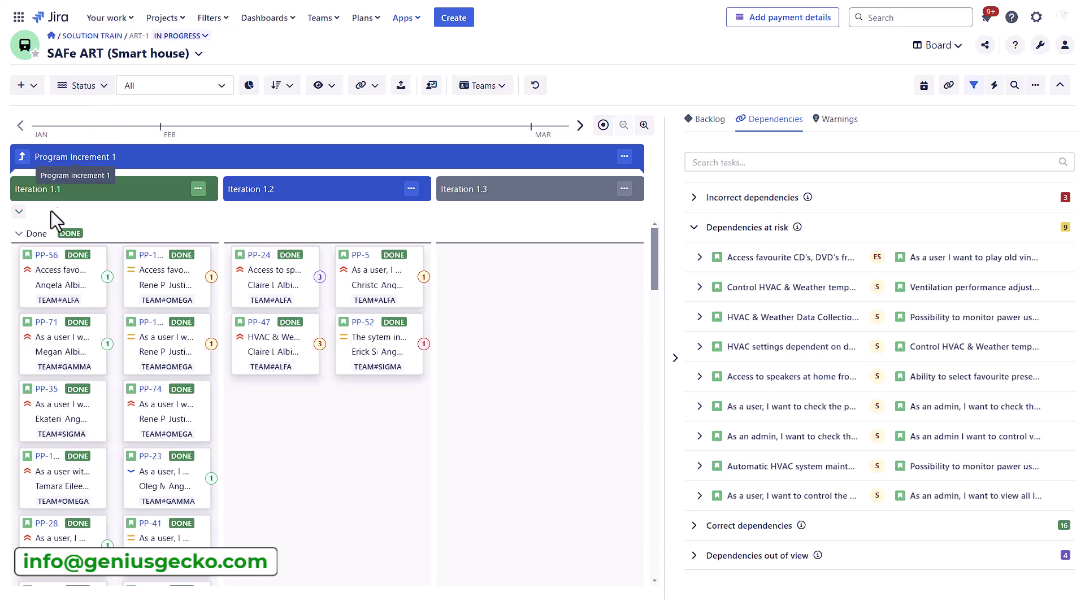
{"action": "left_click", "coordinate": [19, 234]}
{"action": "left_click", "coordinate": [19, 259]}
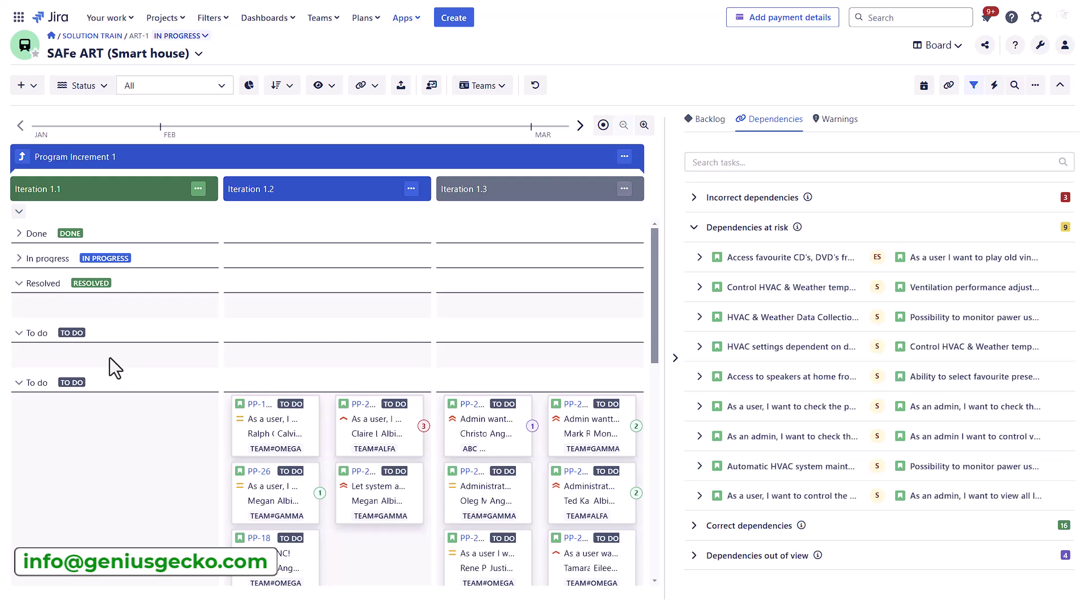
Step: Regroup the swimlanes by Priority and then by Team members, and look through the individual members' tasks and capacity
{"action": "left_click", "coordinate": [82, 85]}
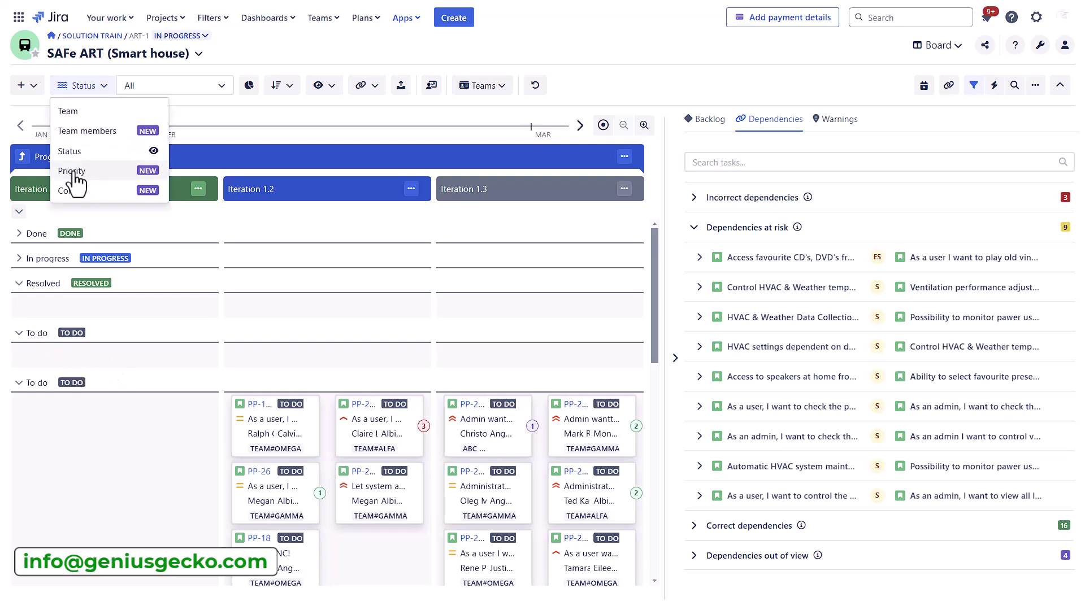
{"action": "left_click", "coordinate": [78, 171]}
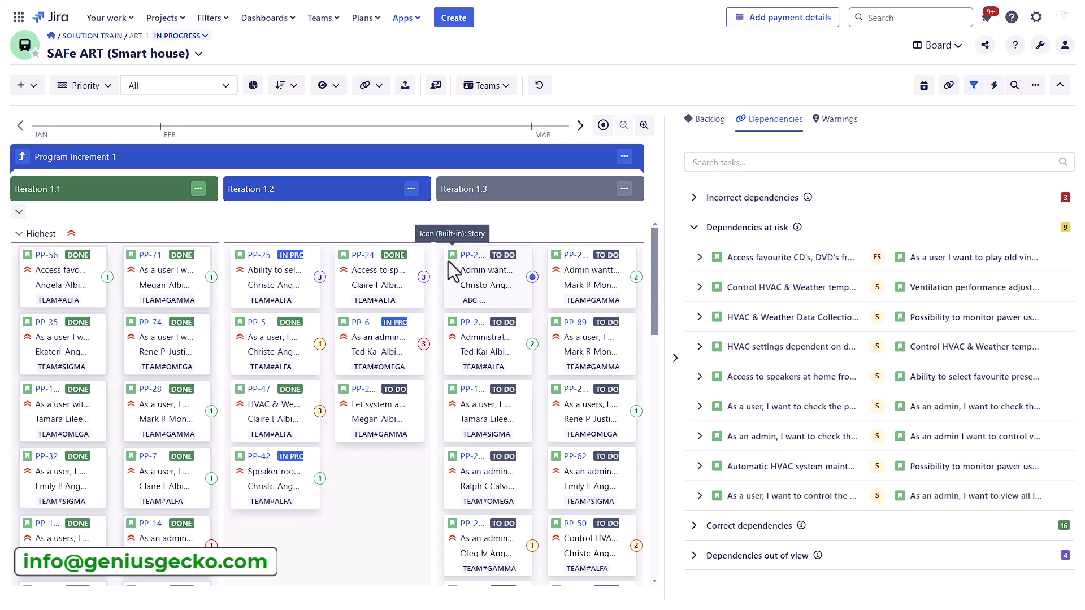
{"action": "left_click", "coordinate": [85, 86]}
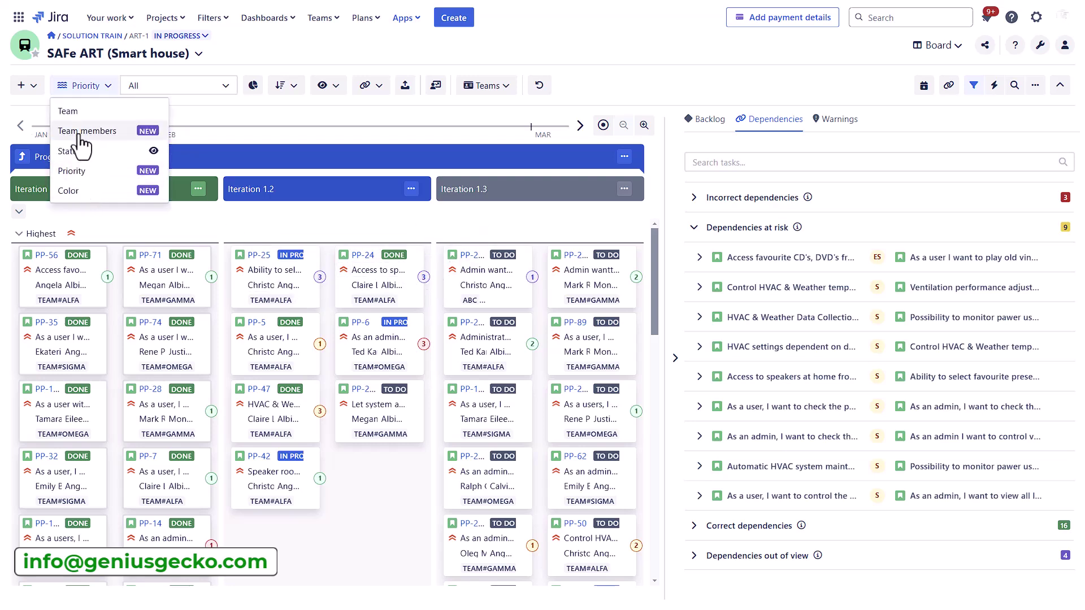
{"action": "left_click", "coordinate": [83, 136]}
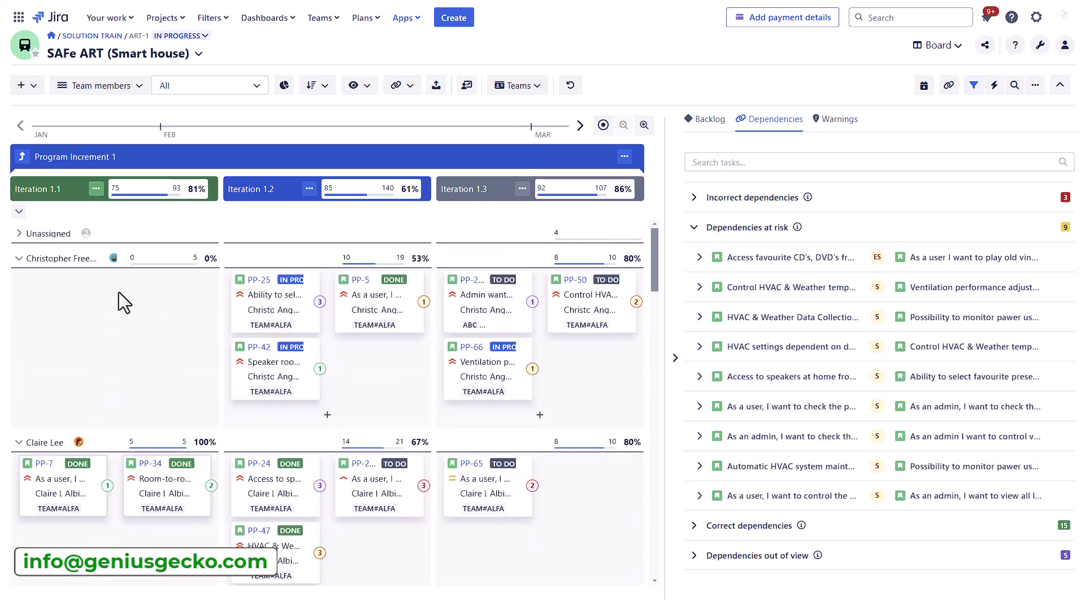
{"action": "scroll", "coordinate": [118, 305], "scroll_direction": "down", "scroll_amount": 3}
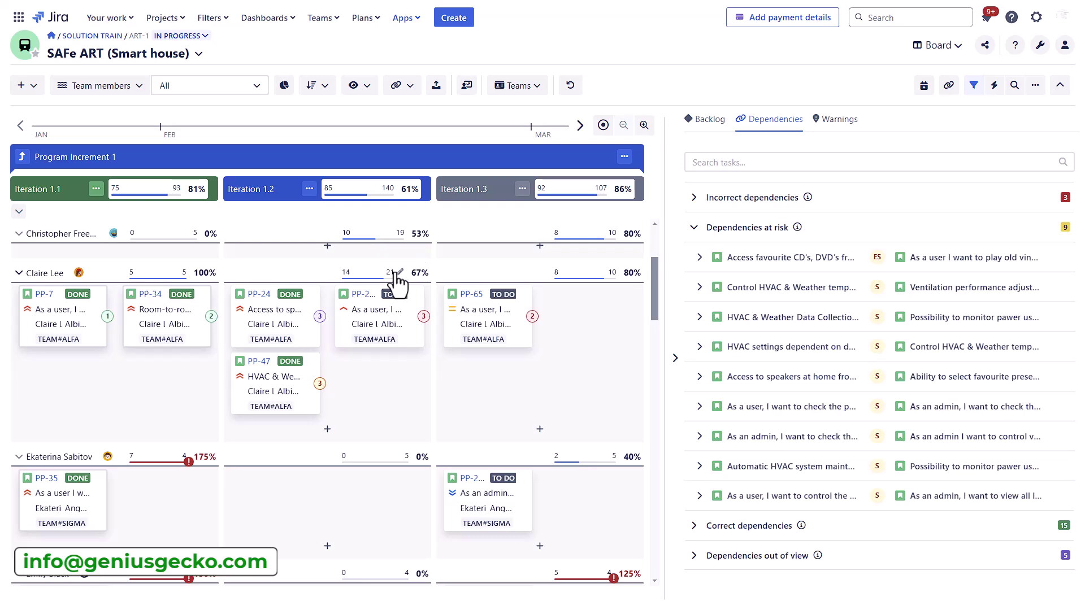
Step: Display the swimlanes as status charts and group them by Team
{"action": "left_click", "coordinate": [284, 84]}
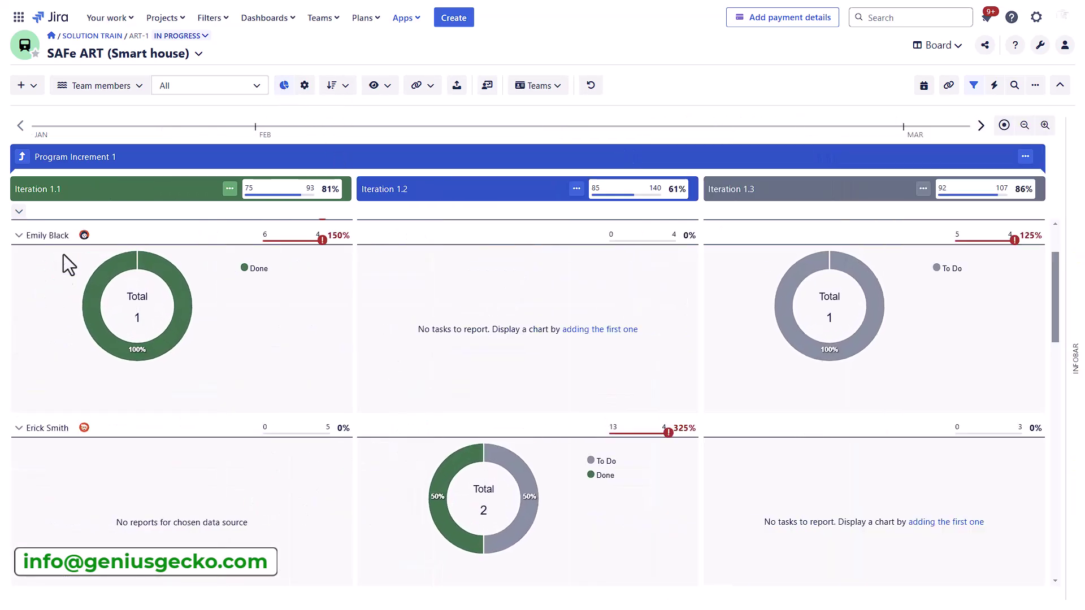
{"action": "left_click", "coordinate": [122, 86]}
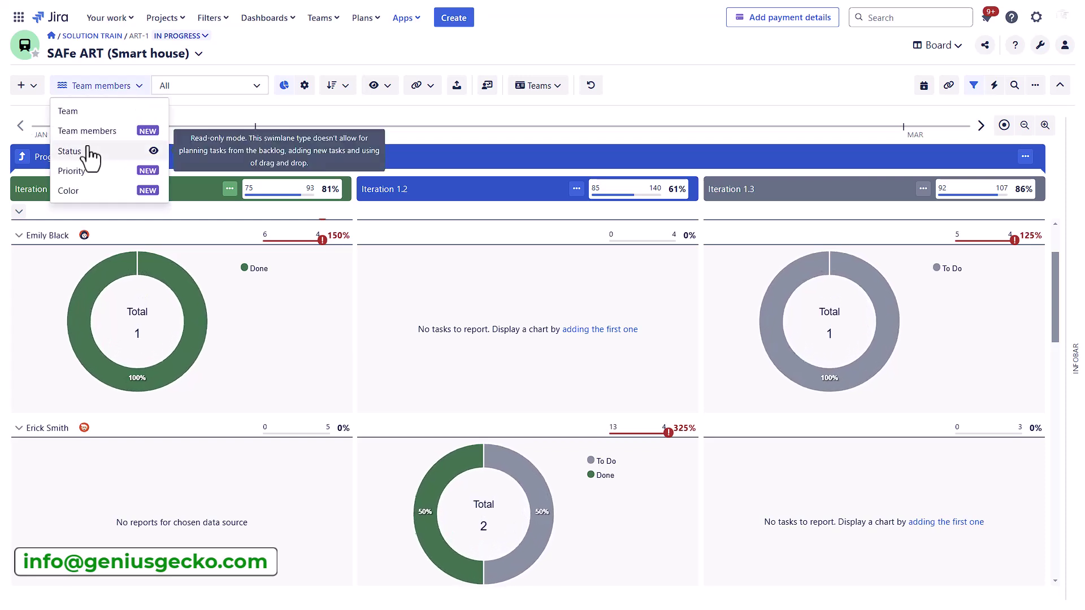
{"action": "left_click", "coordinate": [68, 111]}
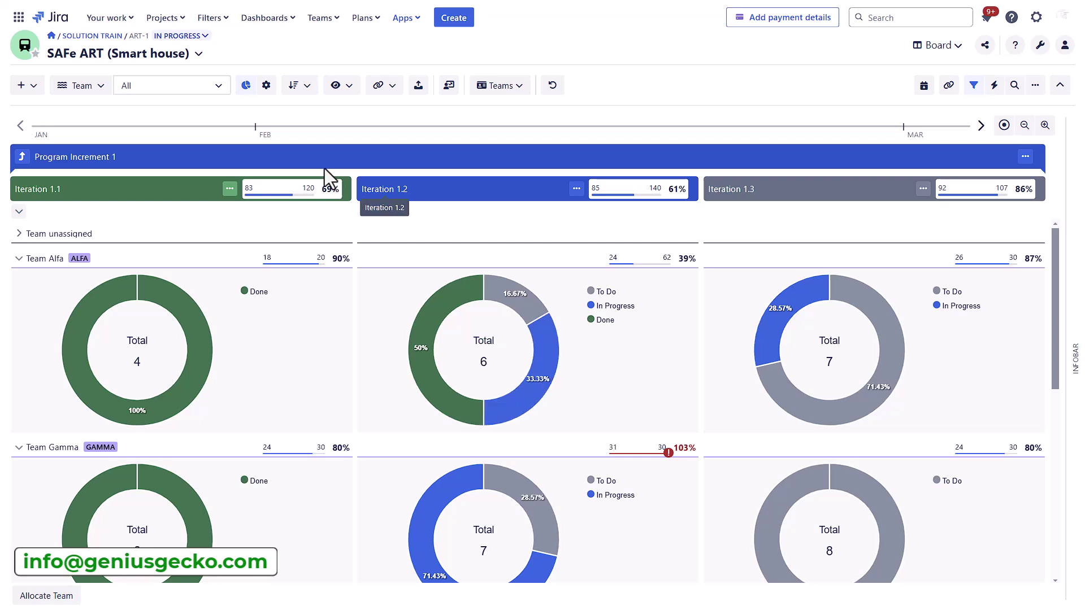
Step: Group the charts by Priority and return the board to task cards
{"action": "left_click", "coordinate": [84, 85]}
{"action": "left_click", "coordinate": [79, 173]}
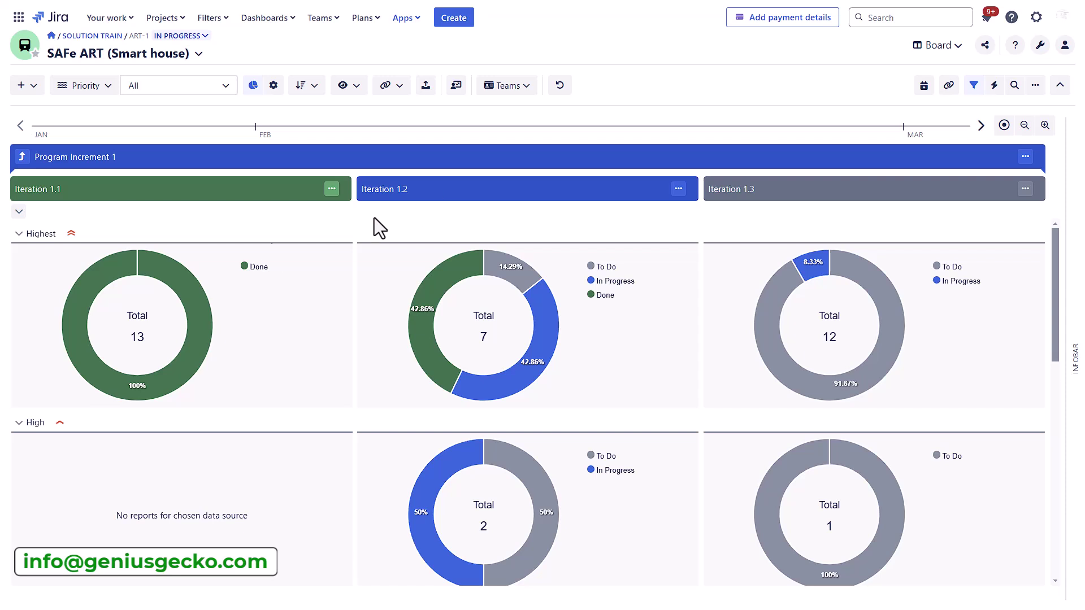
{"action": "left_click", "coordinate": [102, 91]}
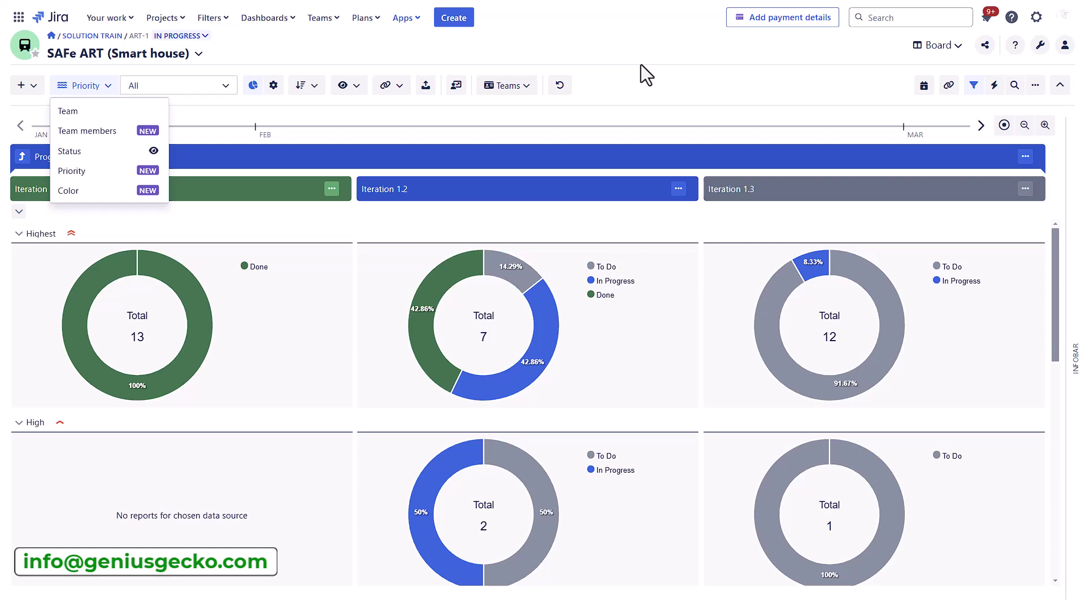
{"action": "left_click", "coordinate": [253, 85]}
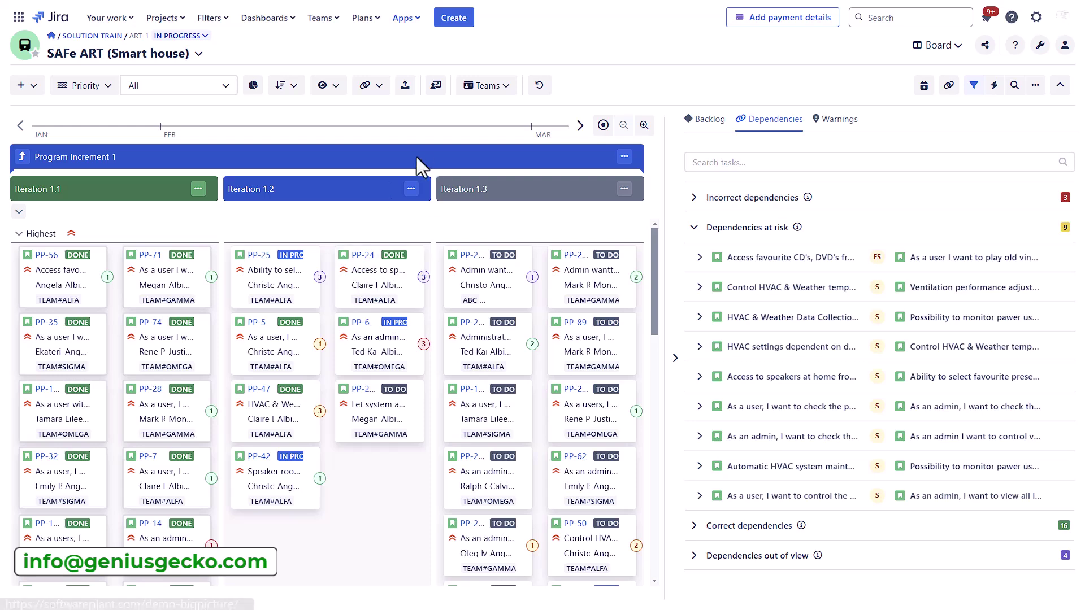
Step: Go up to the Program Increments level, drill back into Program Increment 1, and view the board's warnings
{"action": "left_click", "coordinate": [26, 154]}
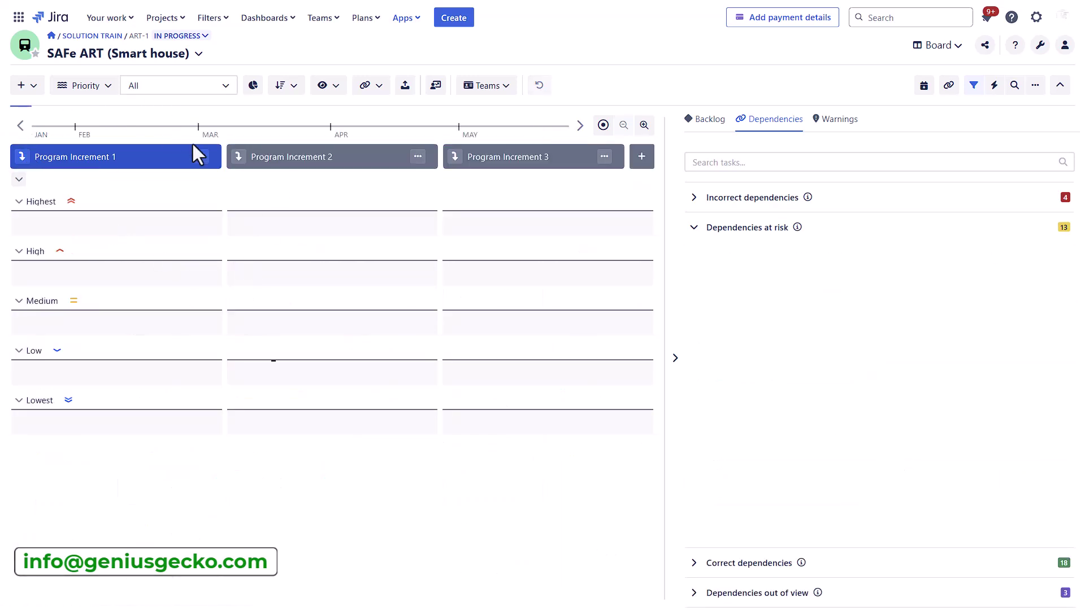
{"action": "left_click", "coordinate": [24, 159]}
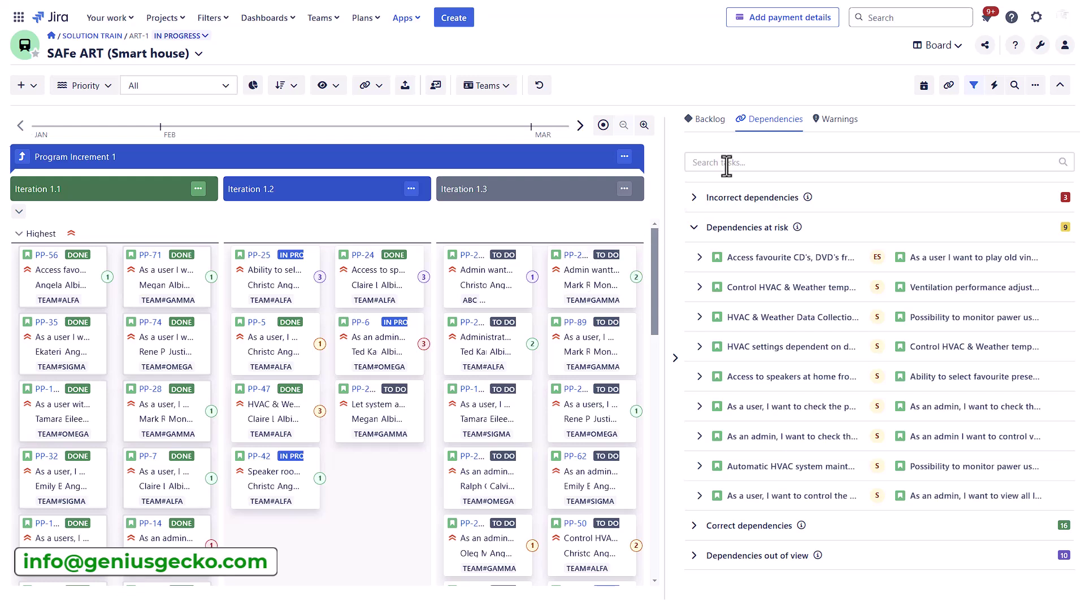
{"action": "left_click", "coordinate": [835, 130]}
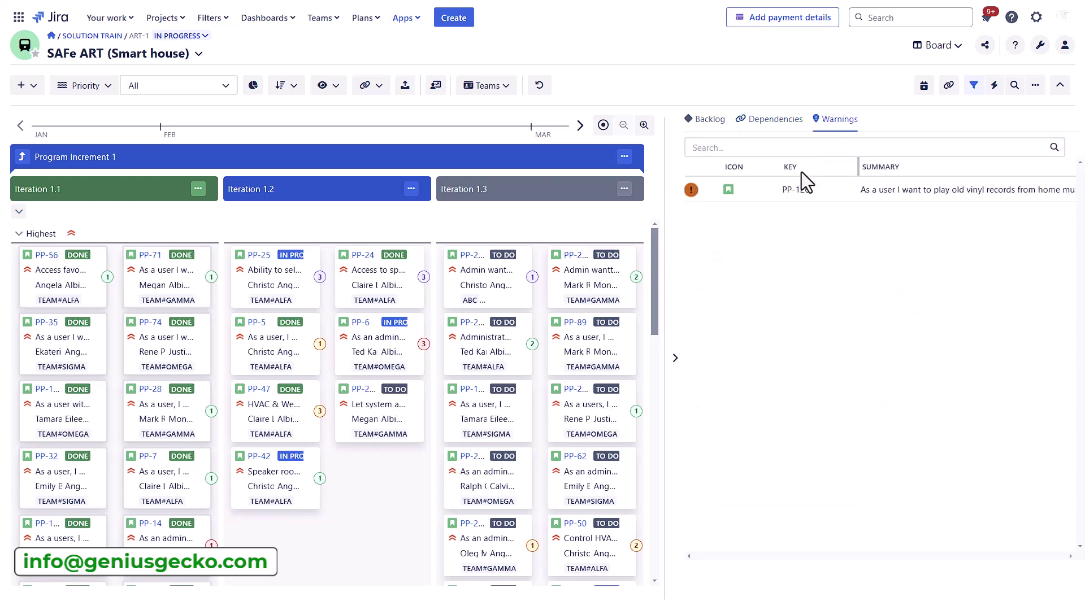
Step: Open the Agile roadmap module and show Timeboxes on its timeline
{"action": "left_click", "coordinate": [952, 46]}
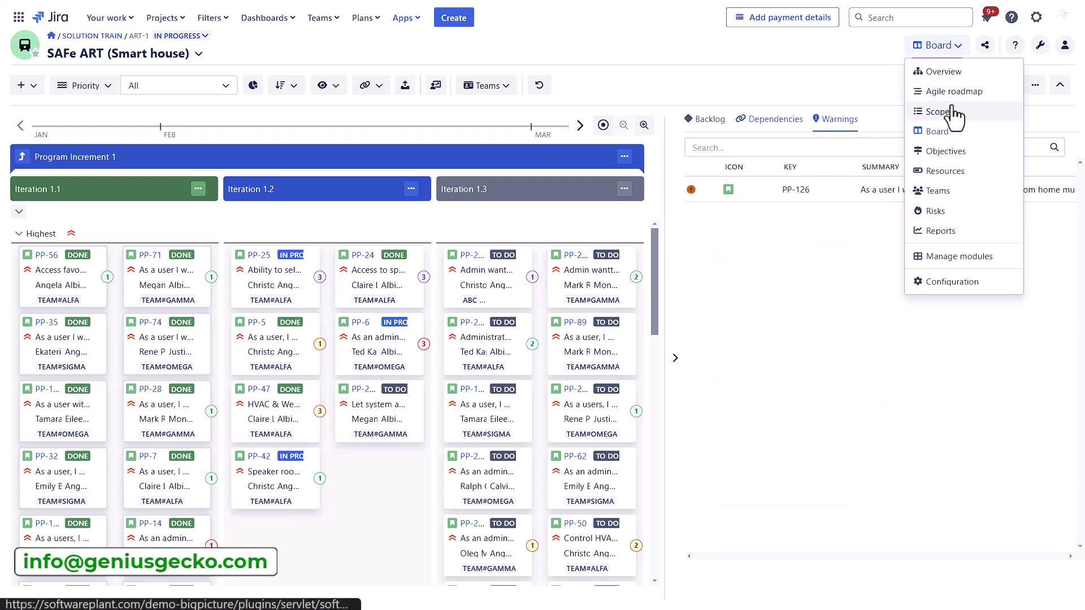
{"action": "left_click", "coordinate": [950, 93]}
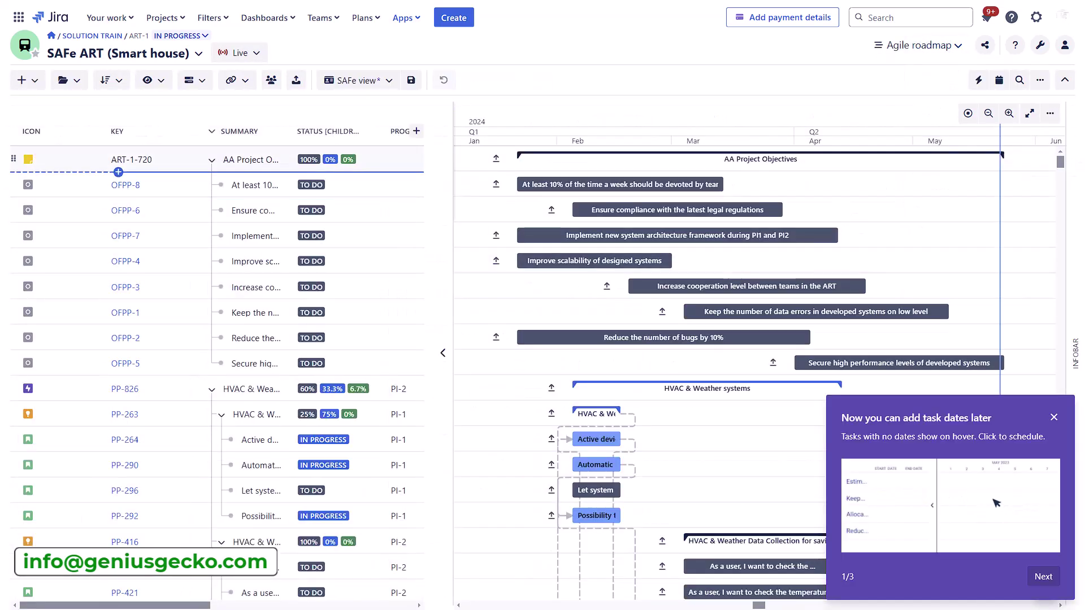
{"action": "left_click", "coordinate": [1050, 113]}
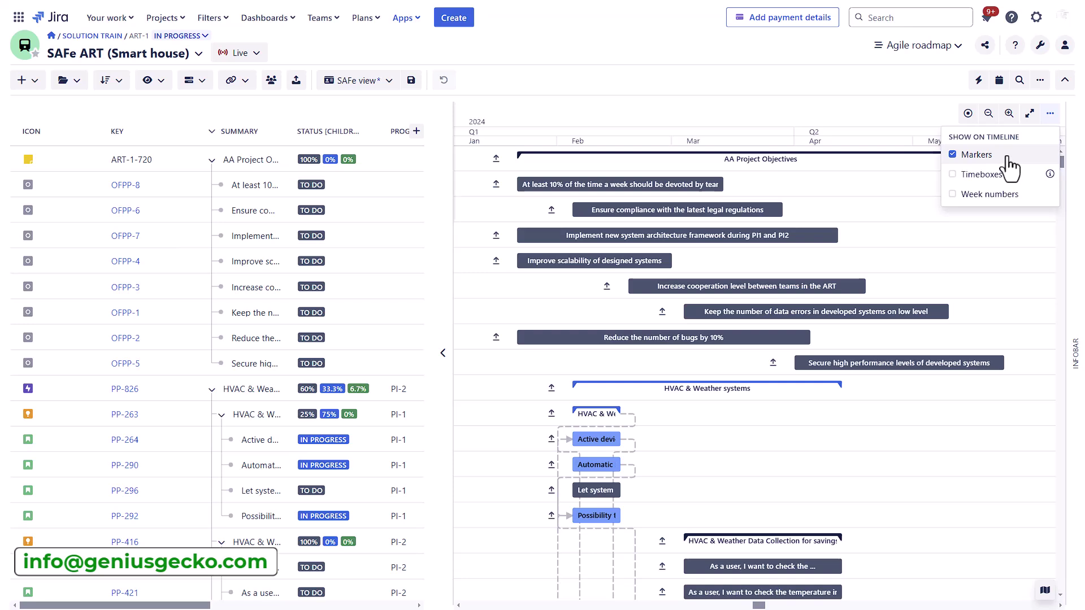
{"action": "left_click", "coordinate": [985, 176]}
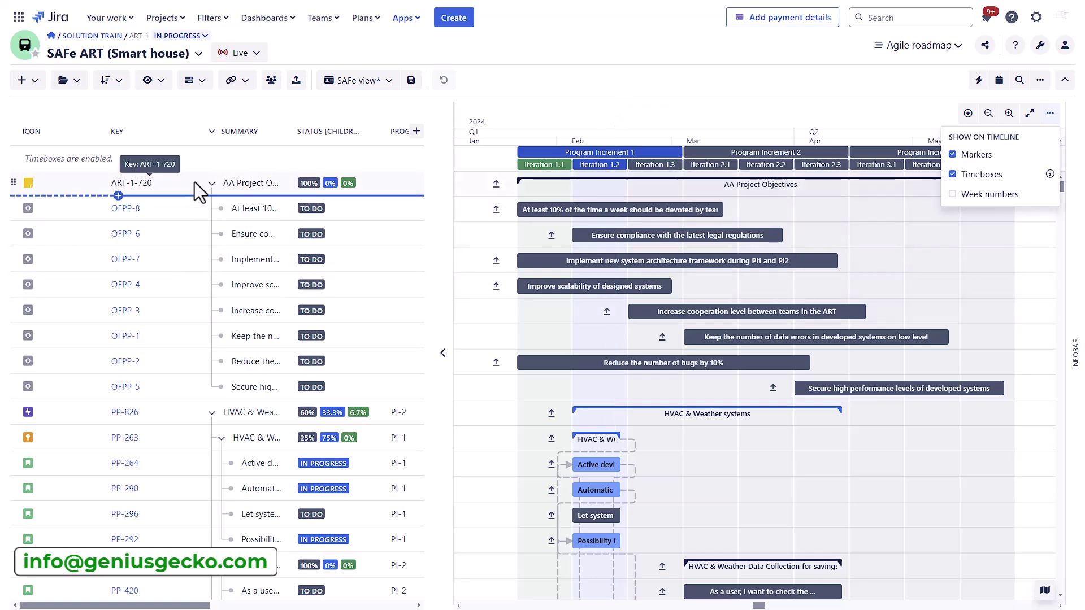
Step: Collapse AA Project Objectives and the roadmap's epics PP-826, PP-824, PP-825 and PP-822
{"action": "left_click", "coordinate": [212, 185]}
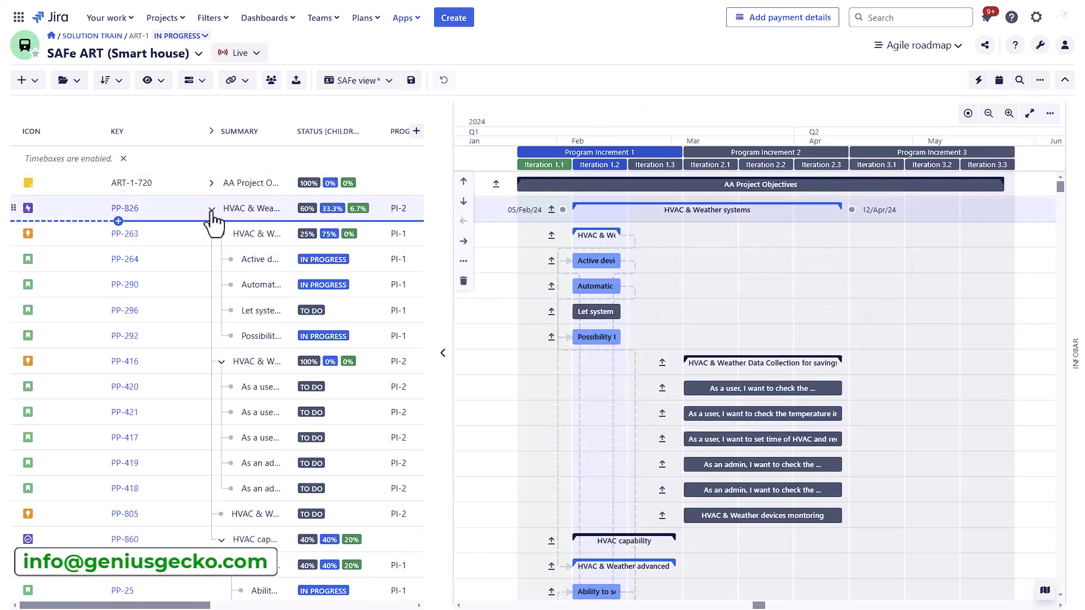
{"action": "left_click", "coordinate": [212, 208]}
{"action": "left_click", "coordinate": [212, 261]}
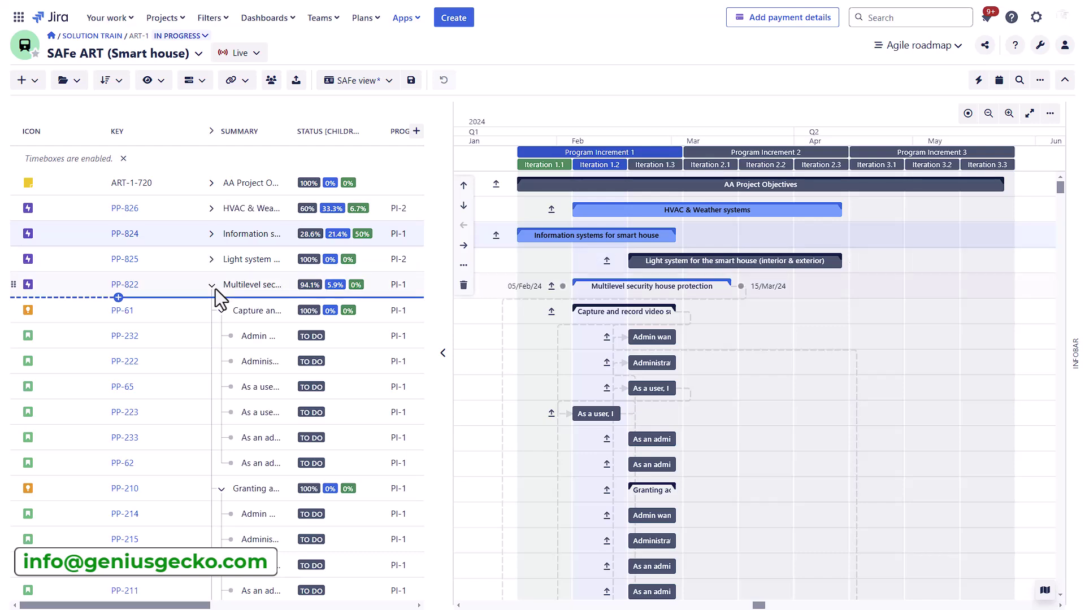
{"action": "left_click", "coordinate": [212, 286]}
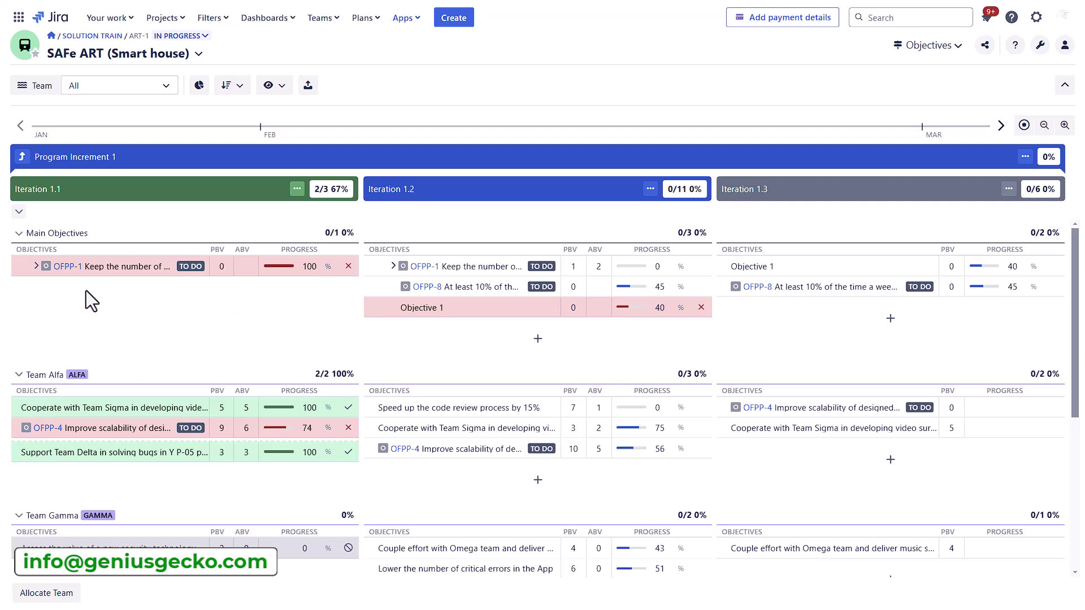
Step: Expand OFPP-1 under Main Objectives in Iteration 1.1 and browse the associated work options for Team Alfa's Iteration 1.2 objective OFPP-4 without saving
{"action": "left_click", "coordinate": [34, 266]}
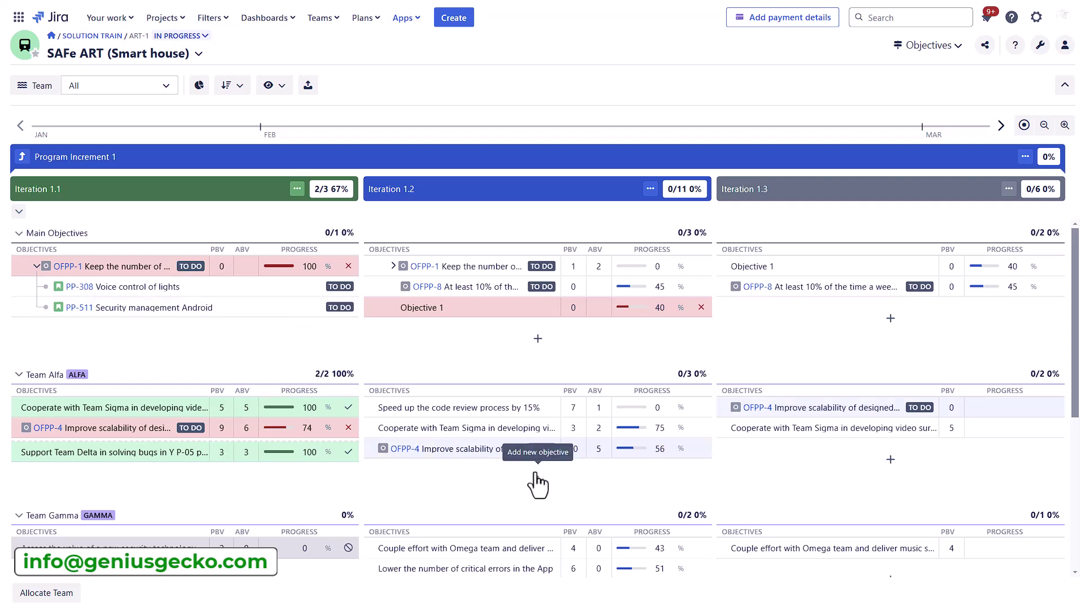
{"action": "double_click", "coordinate": [490, 455]}
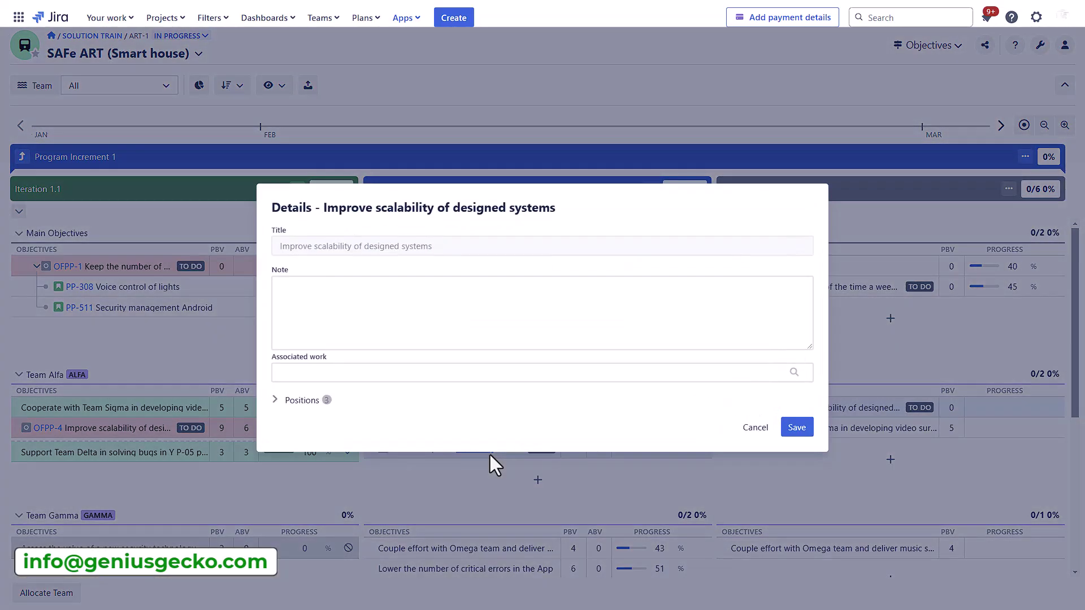
{"action": "left_click", "coordinate": [359, 378]}
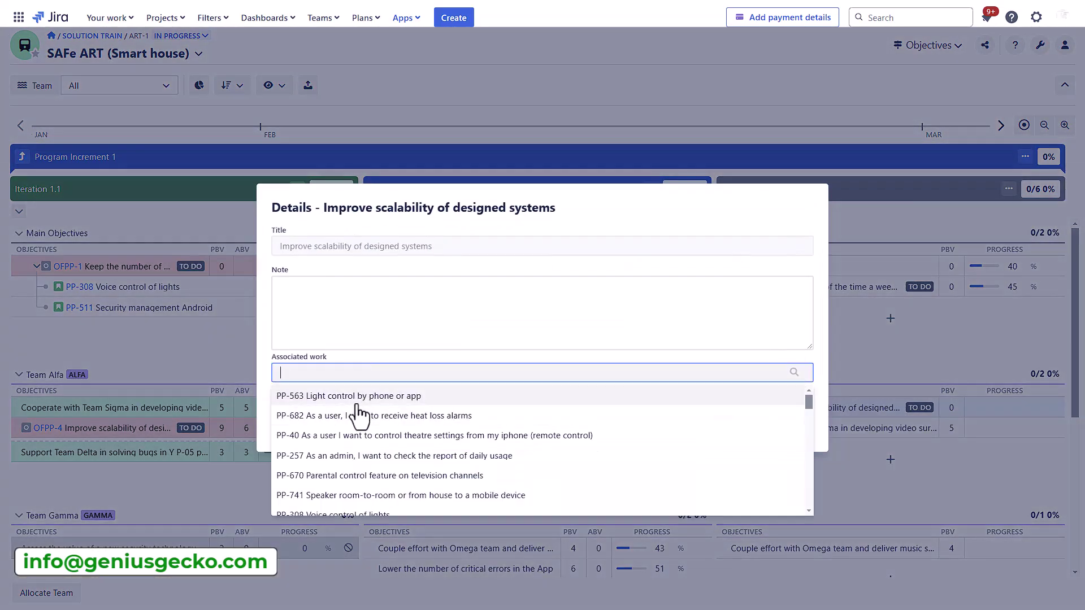
{"action": "scroll", "coordinate": [375, 448], "scroll_direction": "down", "scroll_amount": 5}
{"action": "left_click", "coordinate": [794, 469]}
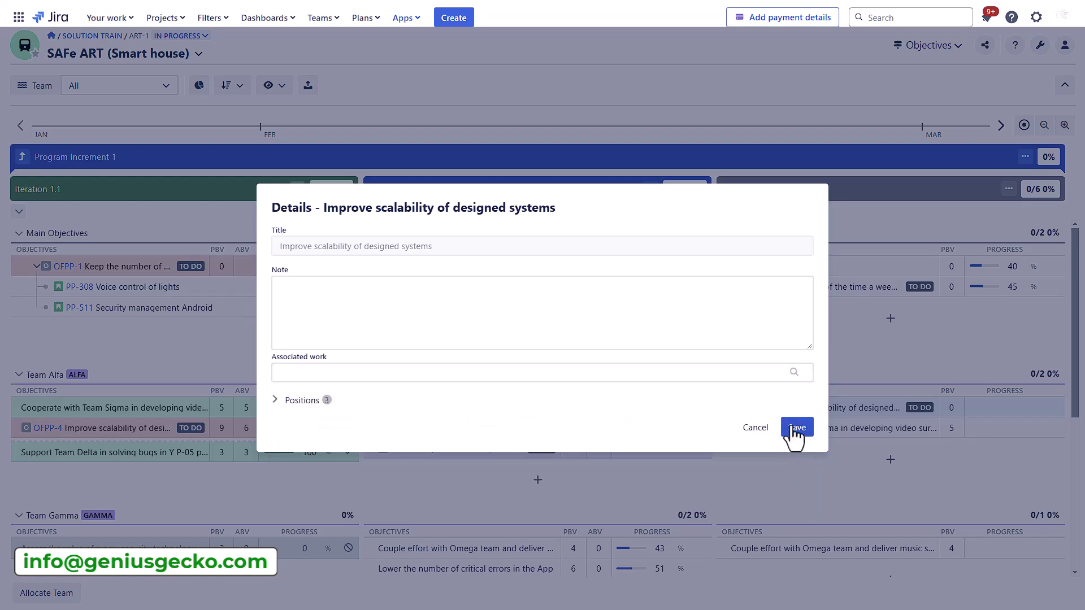
{"action": "left_click", "coordinate": [756, 428]}
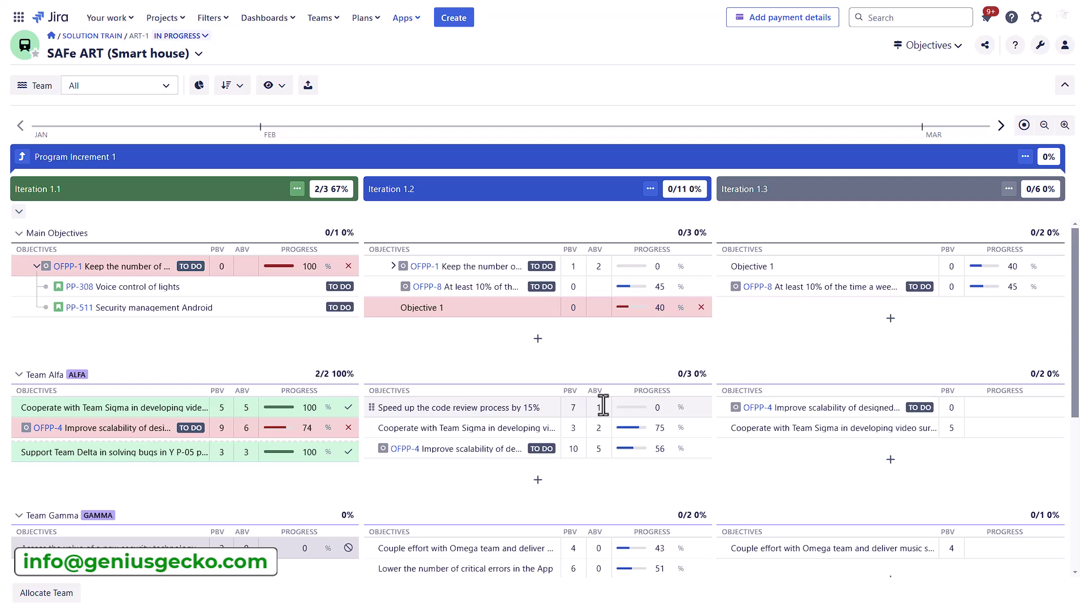
Step: Show the objectives as charts, change the chart type to Bar, and return to the objectives list
{"action": "left_click", "coordinate": [199, 86]}
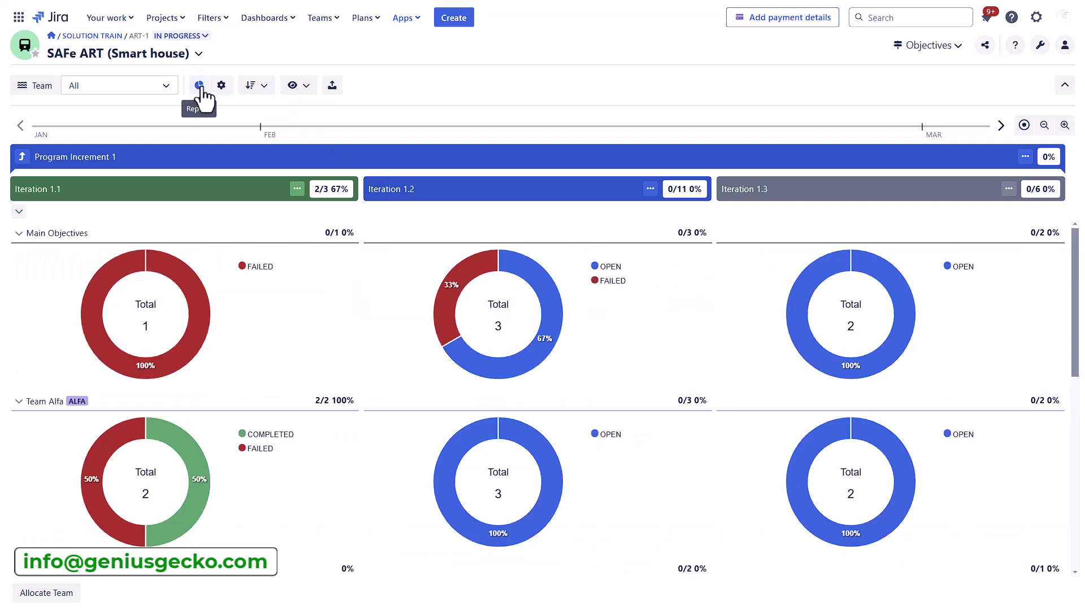
{"action": "left_click", "coordinate": [221, 85]}
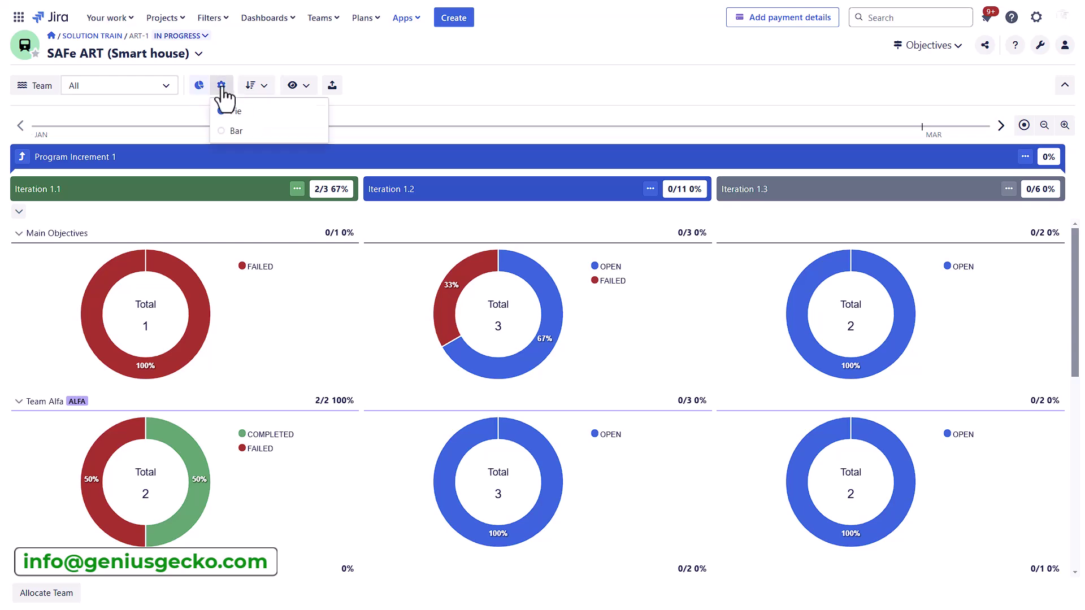
{"action": "left_click", "coordinate": [224, 130]}
{"action": "left_click", "coordinate": [199, 85]}
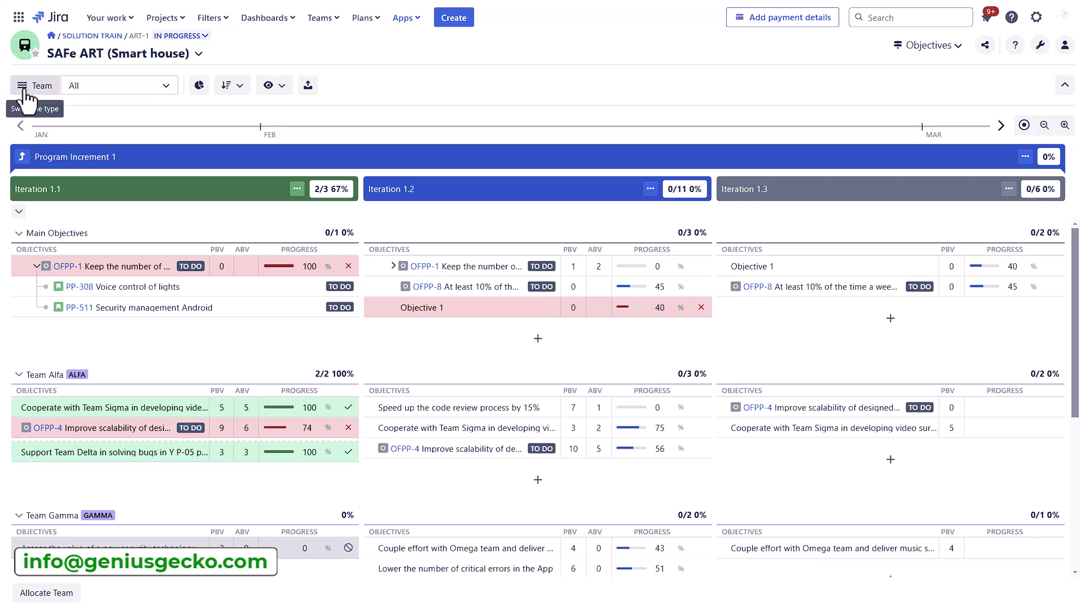
Step: Open the SAFe ART's Reports module in edit mode and view the report types available for a new report
{"action": "left_click", "coordinate": [927, 45]}
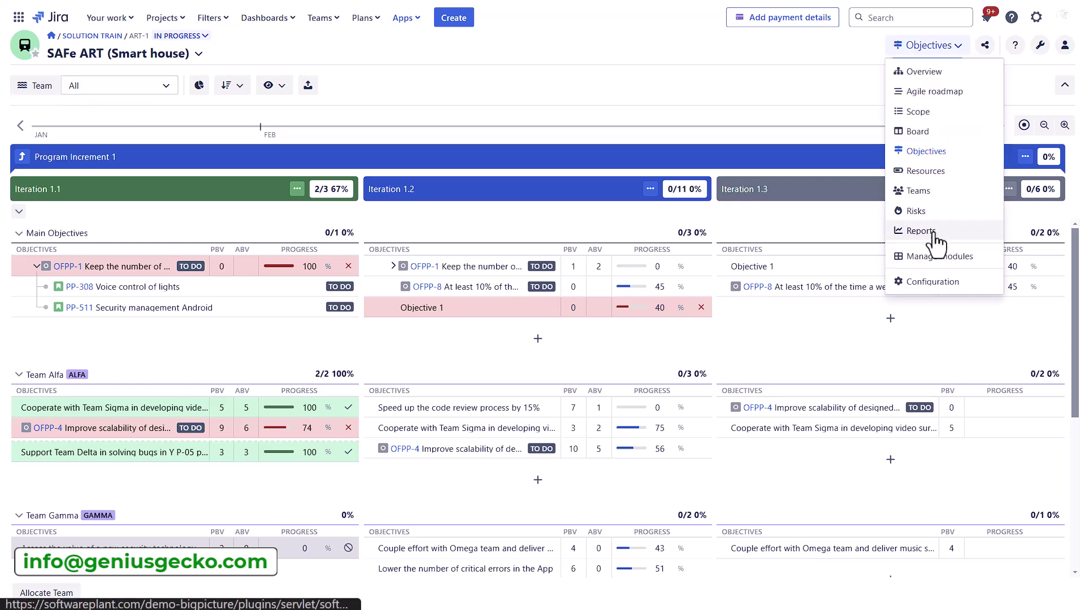
{"action": "left_click", "coordinate": [931, 232]}
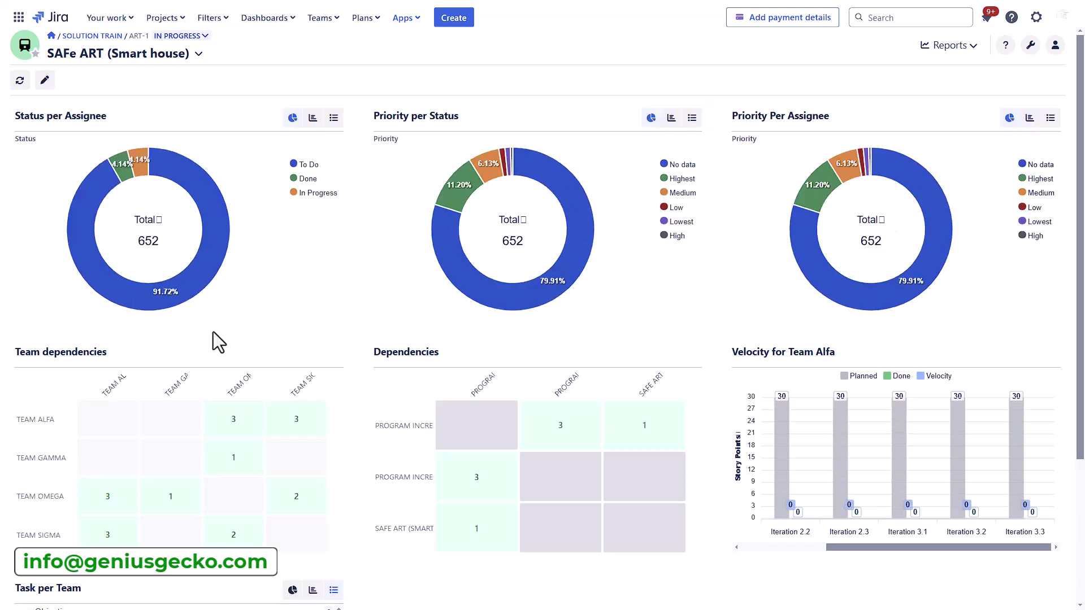
{"action": "left_click", "coordinate": [45, 80]}
{"action": "left_click", "coordinate": [67, 81]}
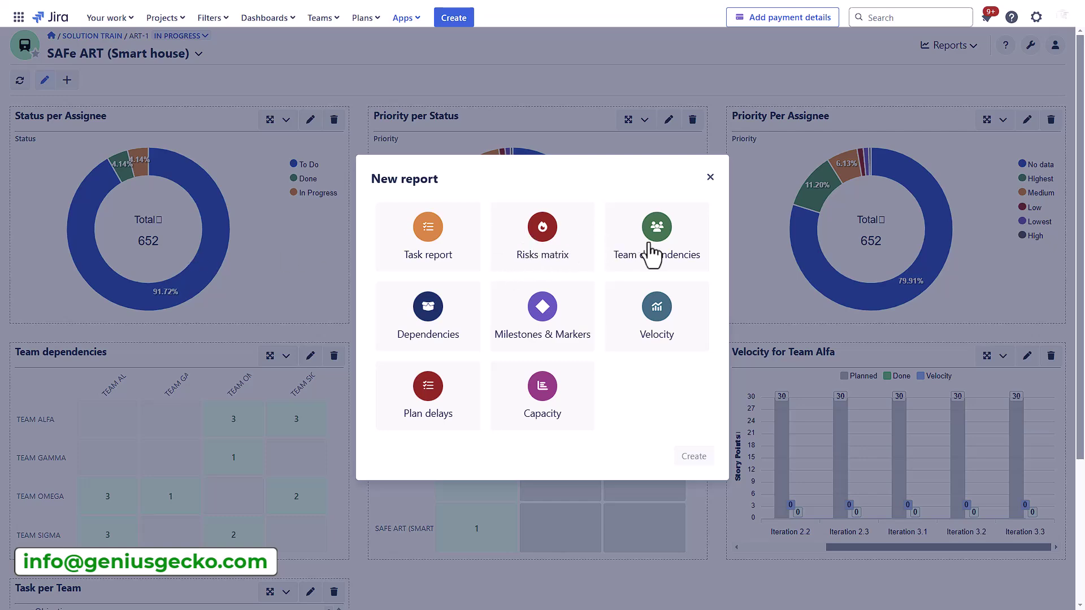
{"action": "left_click", "coordinate": [453, 516]}
Step: Examine the velocity and priority reports, and inspect the dependencies between Team Alfa and Team Omega, expanding the Team Omega to Team Alfa entry
{"action": "scroll", "coordinate": [453, 515], "scroll_direction": "down", "scroll_amount": 2}
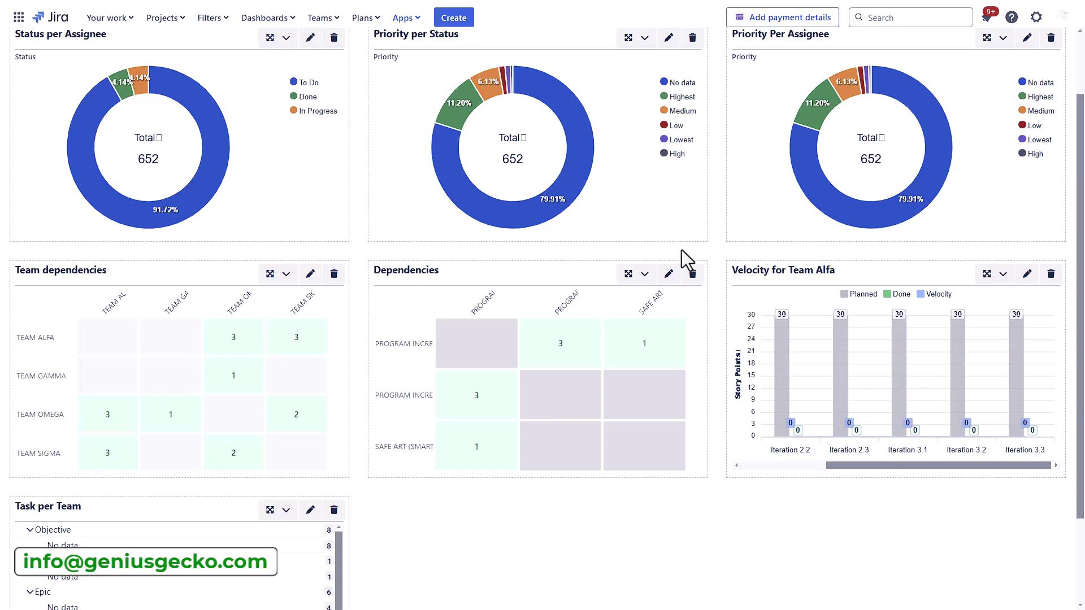
{"action": "mouse_move", "coordinate": [782, 346]}
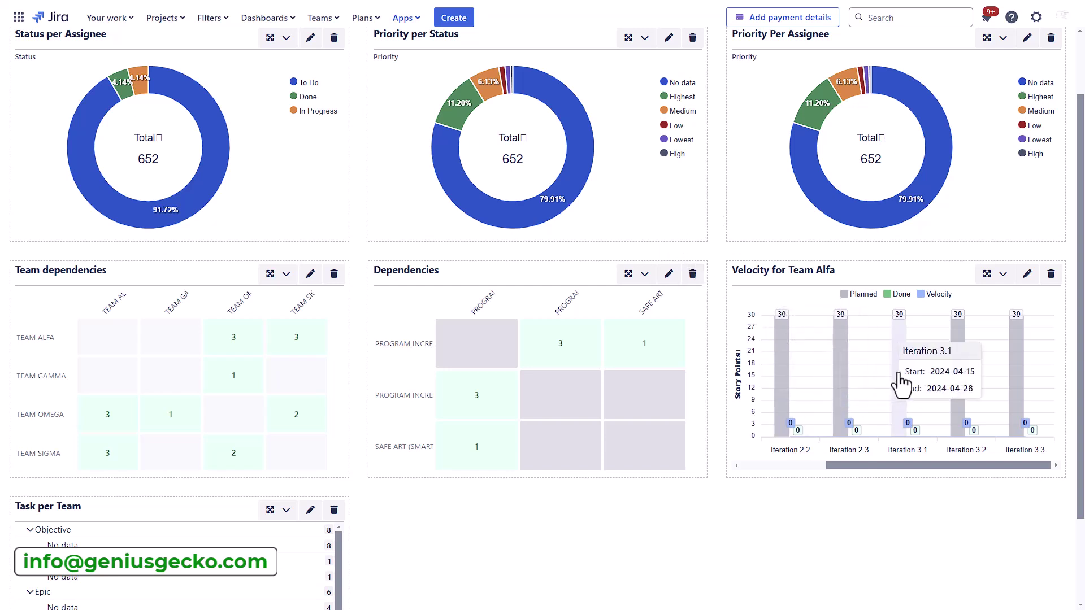
{"action": "scroll", "coordinate": [621, 305], "scroll_direction": "up", "scroll_amount": 2}
{"action": "mouse_move", "coordinate": [588, 273]}
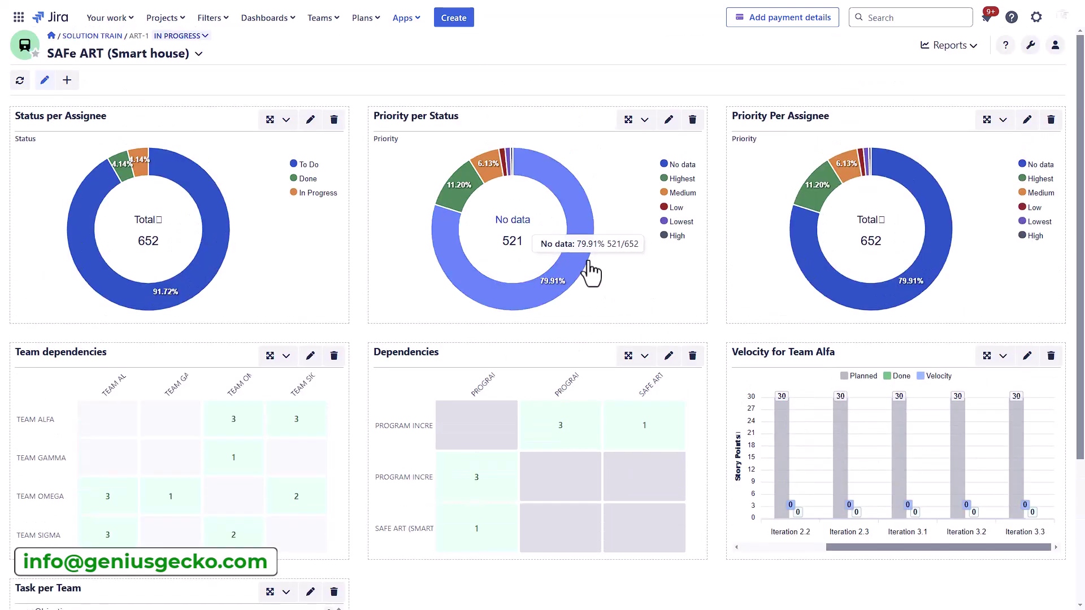
{"action": "left_click", "coordinate": [232, 425]}
{"action": "left_click", "coordinate": [75, 231]}
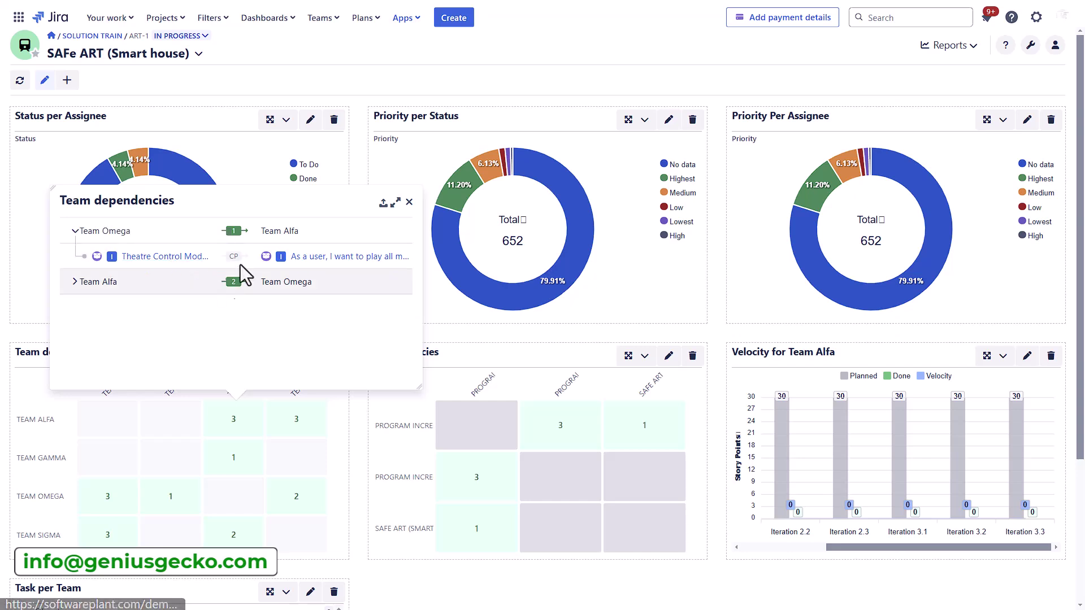
{"action": "left_click", "coordinate": [409, 202]}
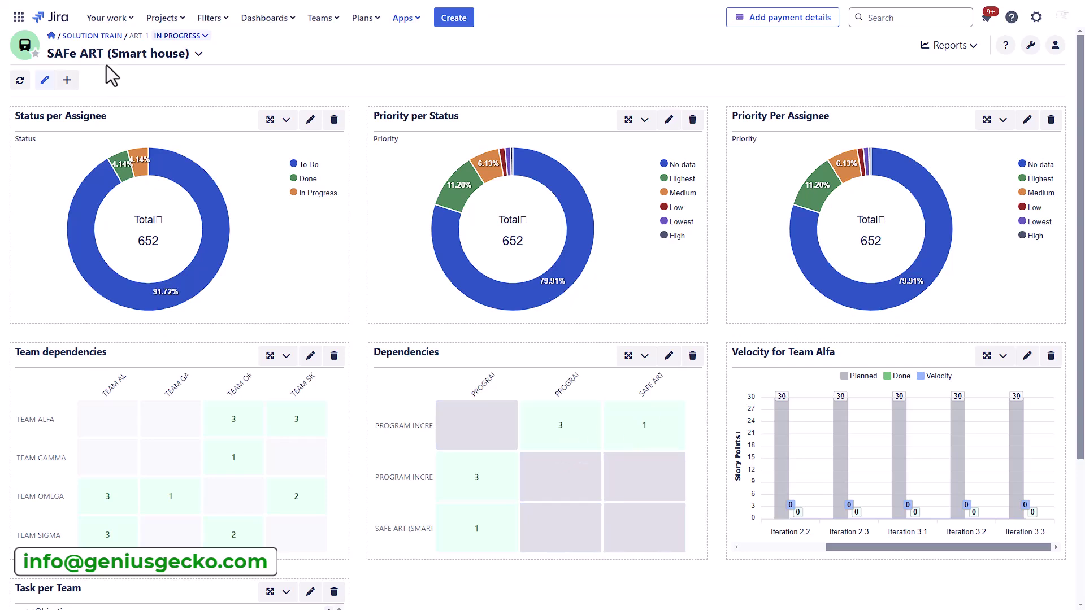
Step: Switch to the Home level's reports and list the risks with very high probability and severe consequence
{"action": "left_click", "coordinate": [196, 57]}
{"action": "scroll", "coordinate": [149, 163], "scroll_direction": "up", "scroll_amount": 3}
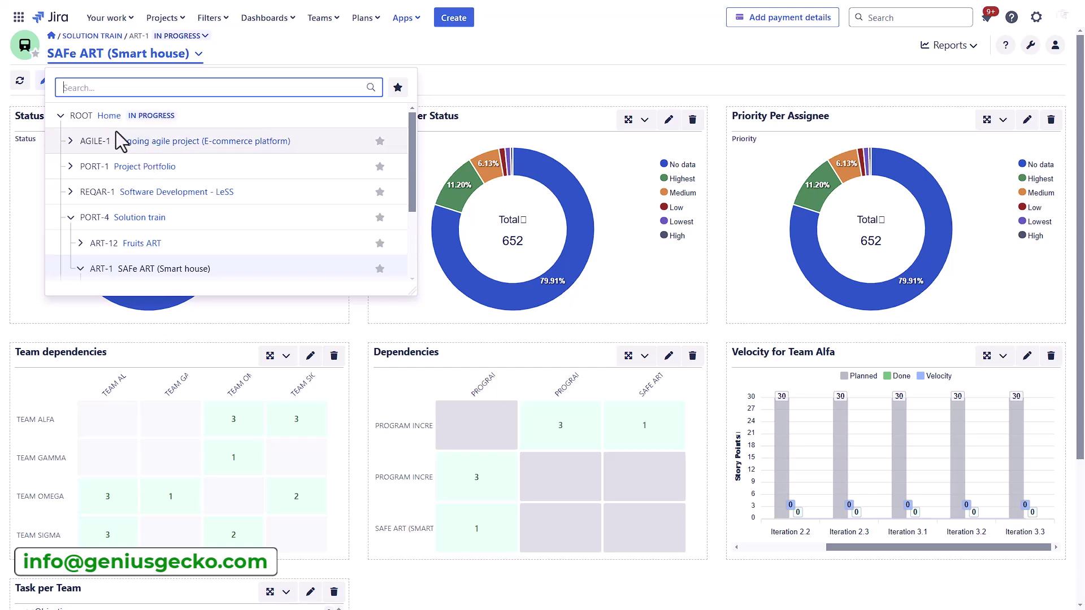
{"action": "left_click", "coordinate": [114, 116]}
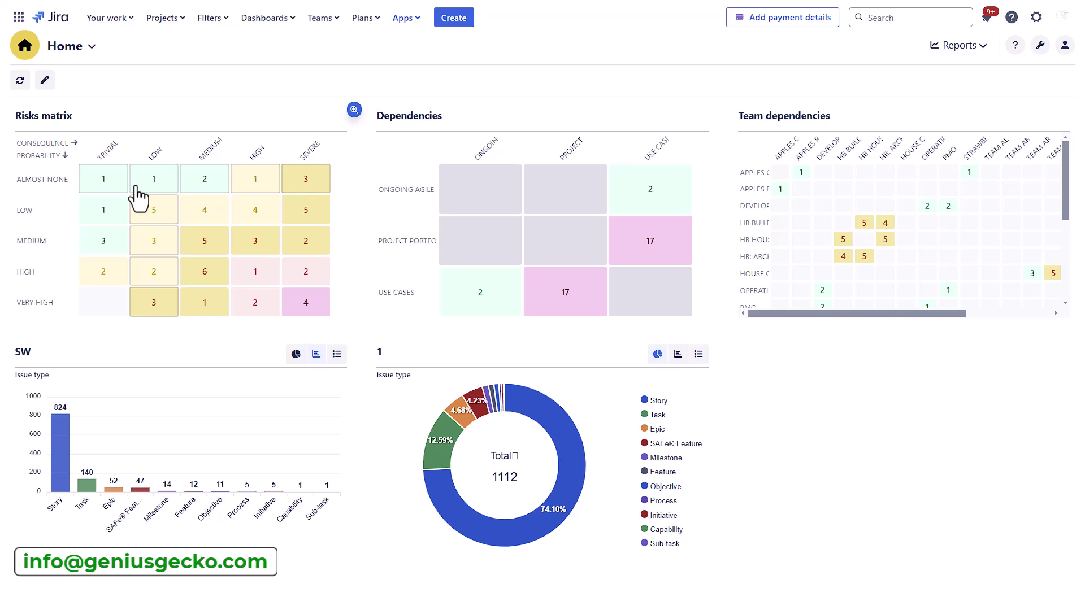
{"action": "left_click", "coordinate": [290, 310]}
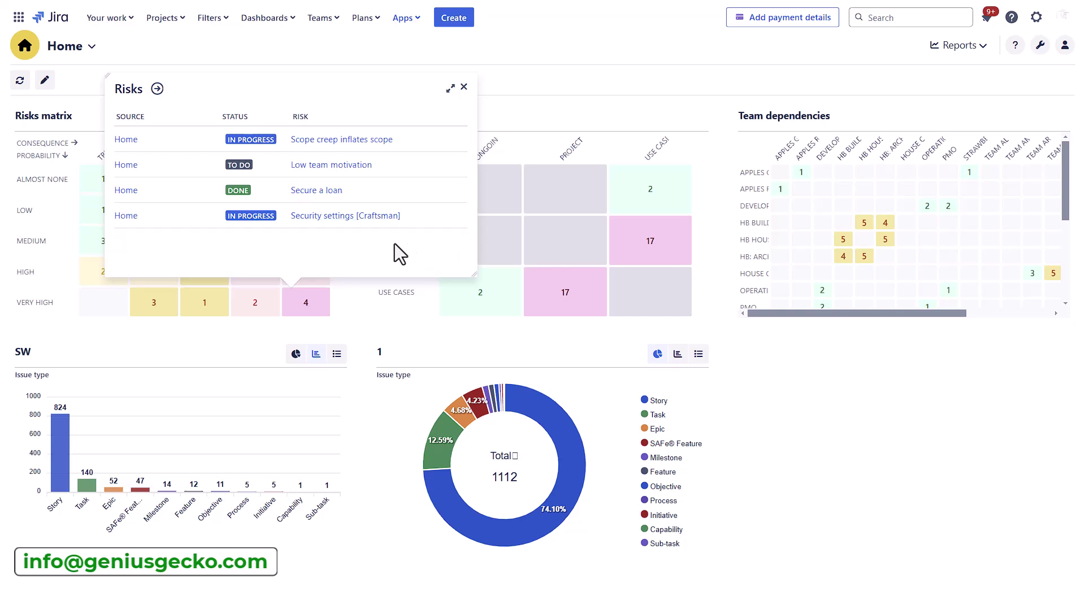
Step: Inspect the HB teams' dependencies on the Home reports and view the options for adding a new report
{"action": "left_click", "coordinate": [797, 214]}
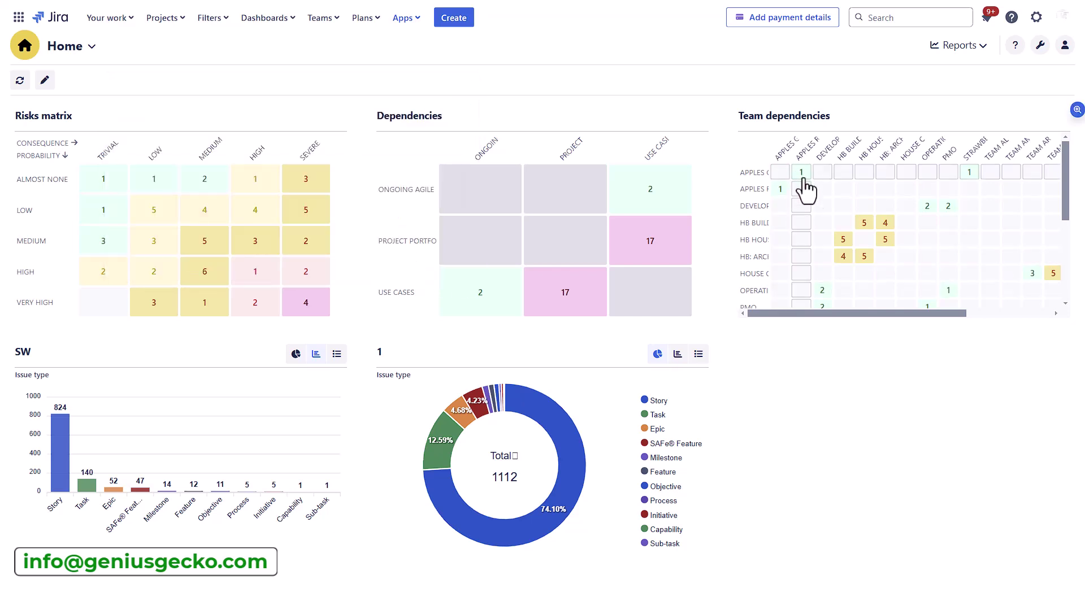
{"action": "left_click", "coordinate": [864, 226]}
{"action": "left_click", "coordinate": [686, 302]}
{"action": "left_click", "coordinate": [660, 103]}
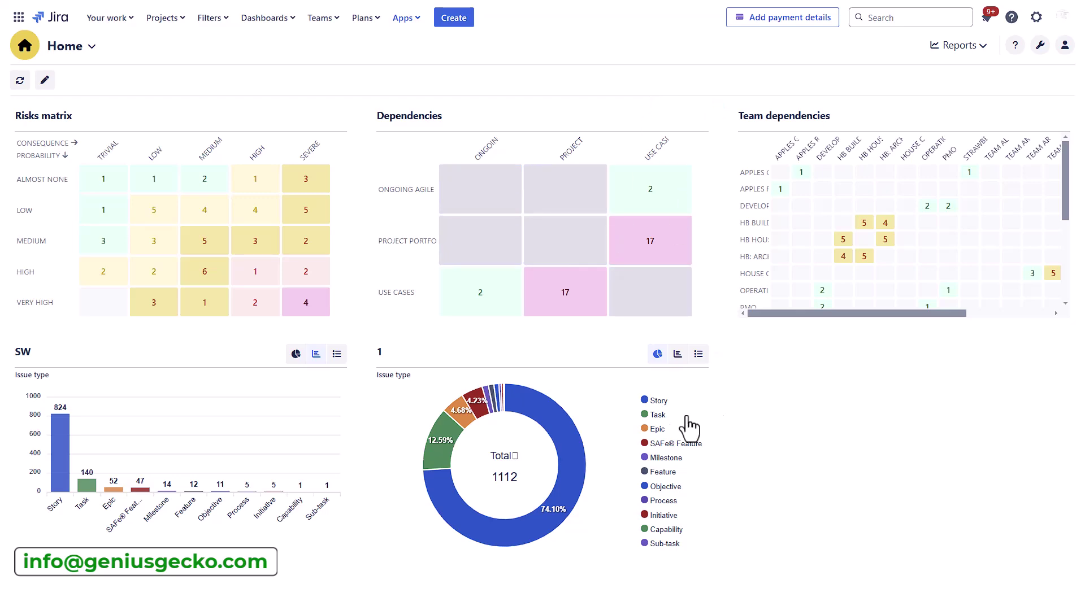
{"action": "left_click", "coordinate": [44, 80]}
{"action": "left_click", "coordinate": [67, 80]}
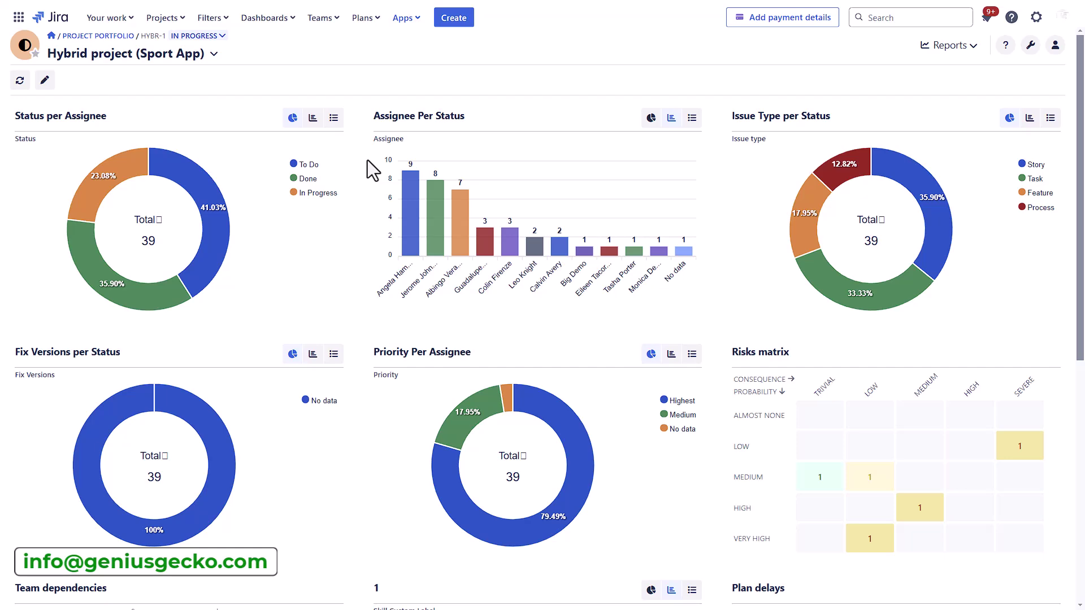
Step: Open the Calendar module of Hybrid project (Sport App) and browse to December 2023
{"action": "left_click", "coordinate": [968, 47]}
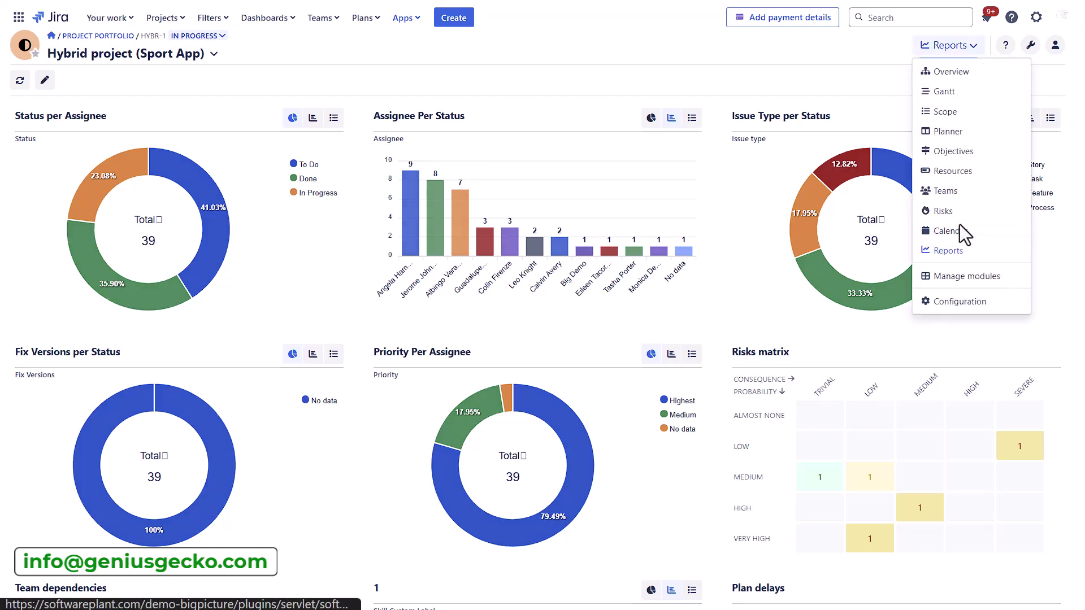
{"action": "left_click", "coordinate": [961, 232]}
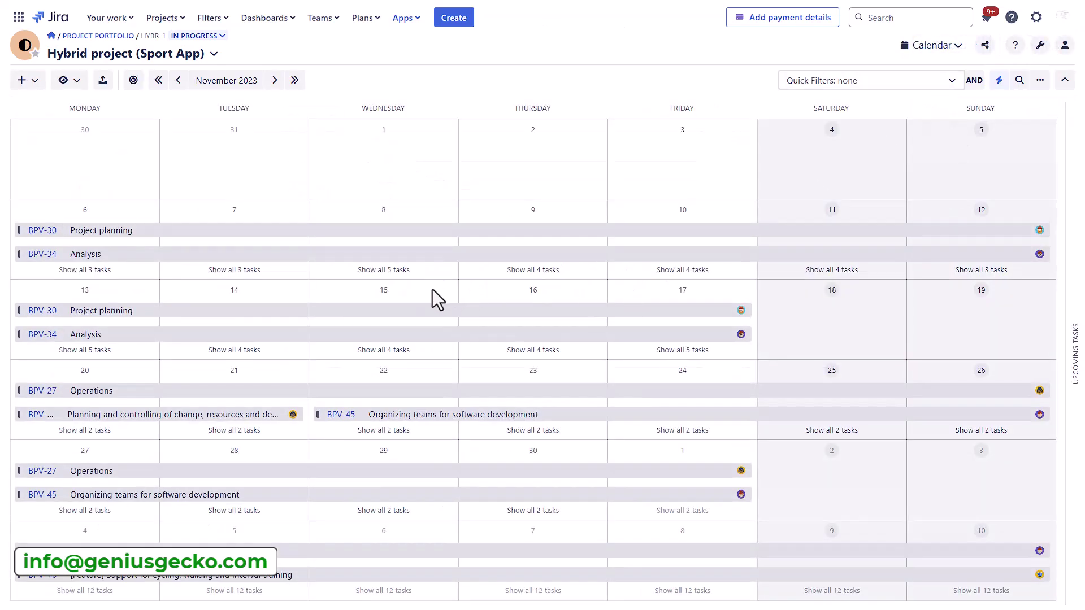
{"action": "scroll", "coordinate": [225, 303], "scroll_direction": "down", "scroll_amount": 2}
{"action": "scroll", "coordinate": [223, 307], "scroll_direction": "down", "scroll_amount": 2}
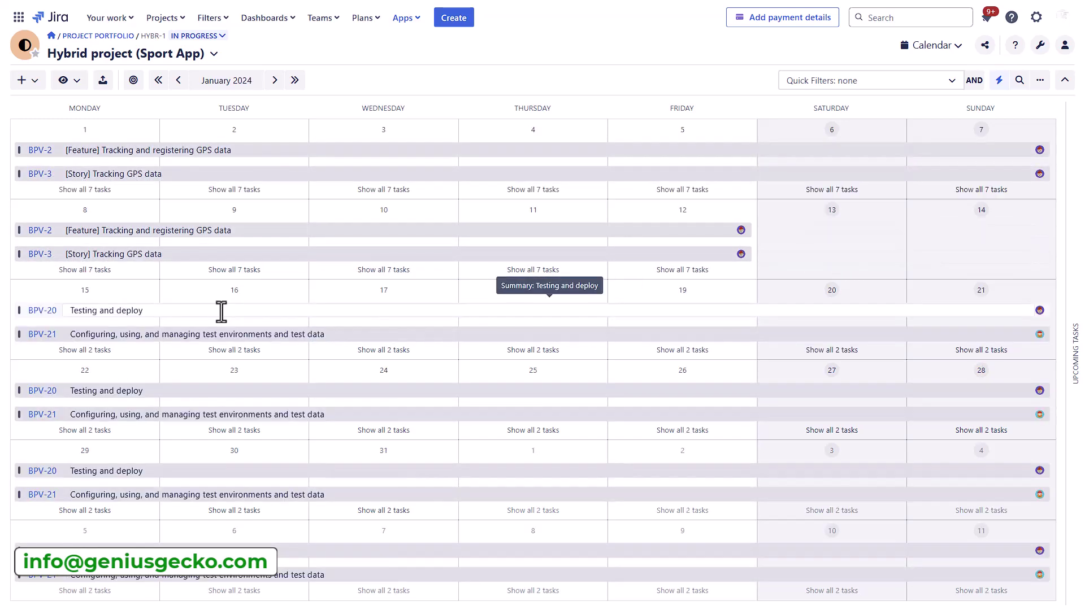
{"action": "scroll", "coordinate": [225, 305], "scroll_direction": "up", "scroll_amount": 2}
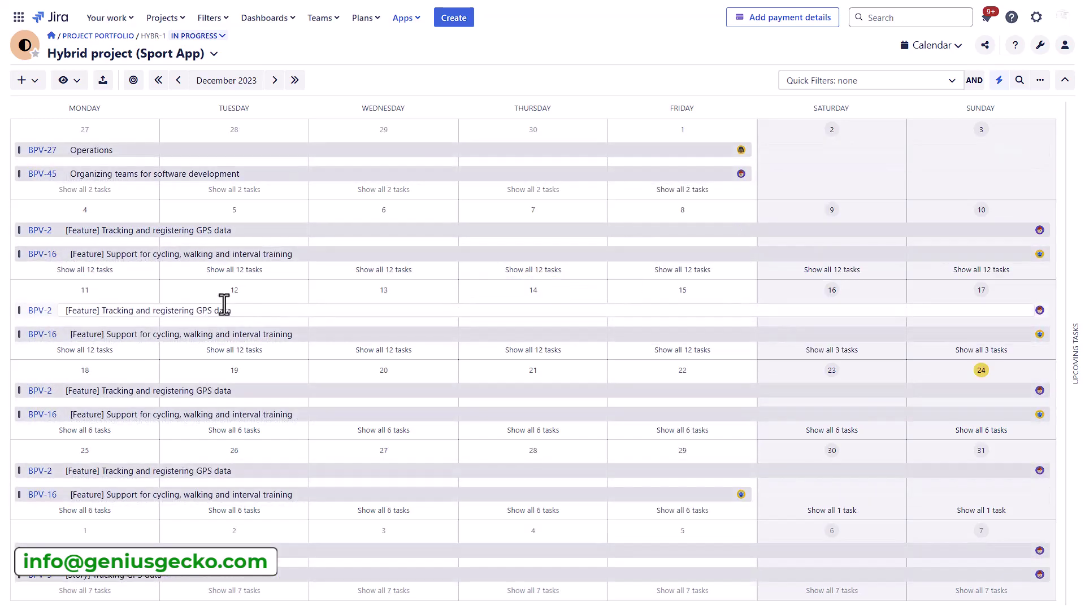
Step: Turn on End Date mode in the calendar and show the upcoming tasks
{"action": "left_click", "coordinate": [79, 89]}
{"action": "left_click", "coordinate": [96, 242]}
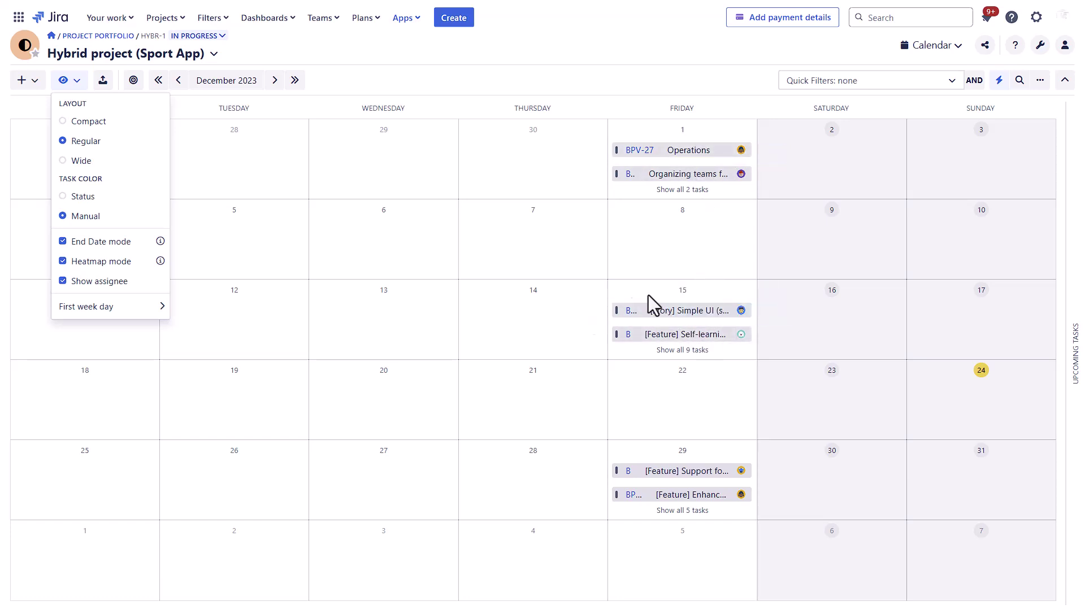
{"action": "left_click", "coordinate": [1076, 346]}
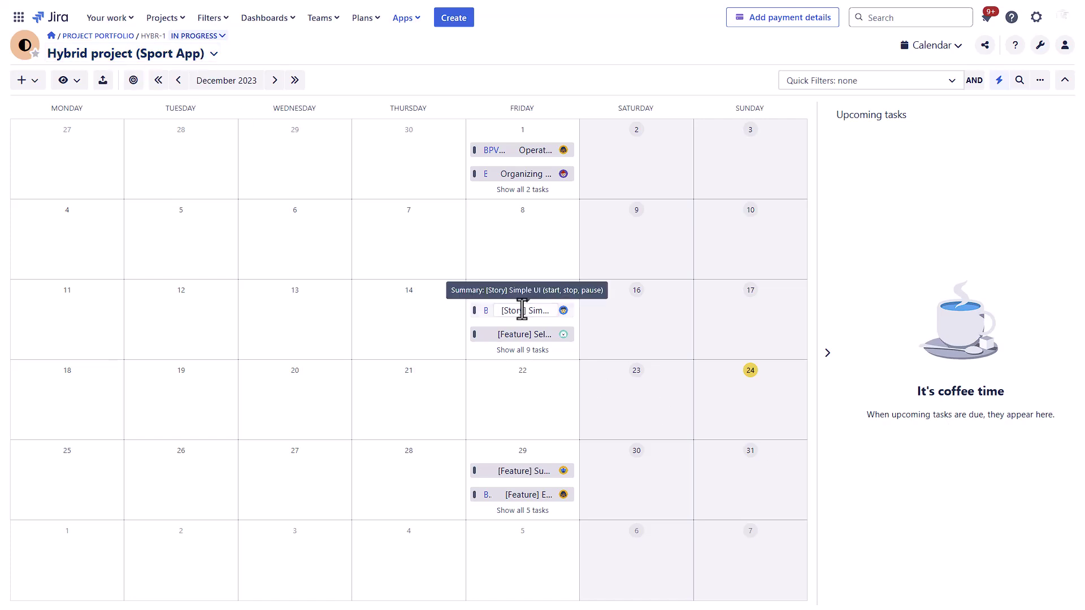
Step: Reschedule the Simple UI story to Thursday, December 14, and view the full task list for Friday, December 15
{"action": "left_click_drag", "start_coordinate": [486, 311], "coordinate": [407, 347]}
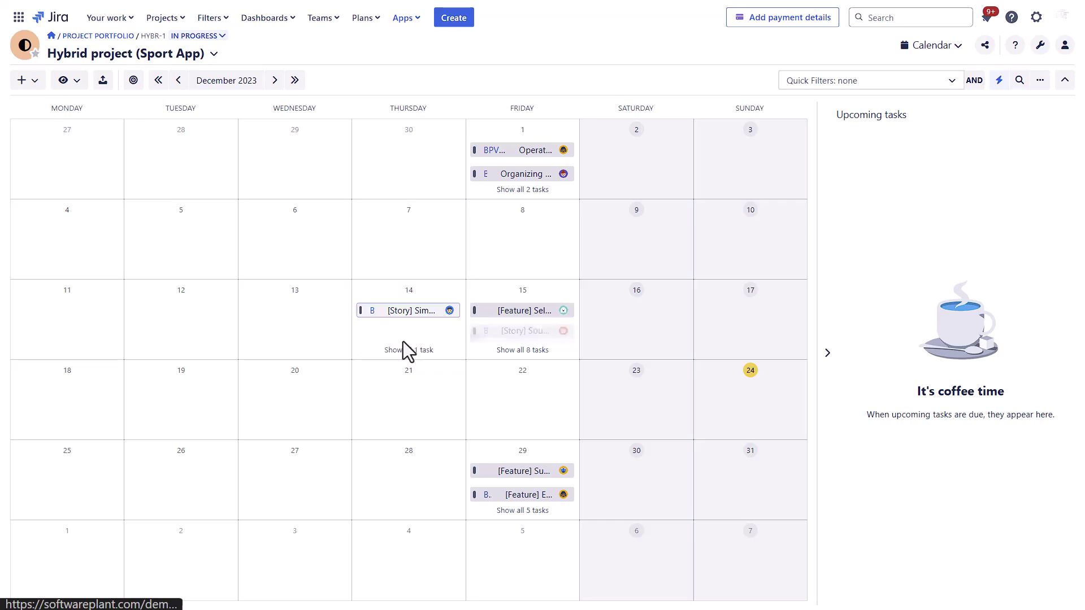
{"action": "left_click", "coordinate": [518, 350]}
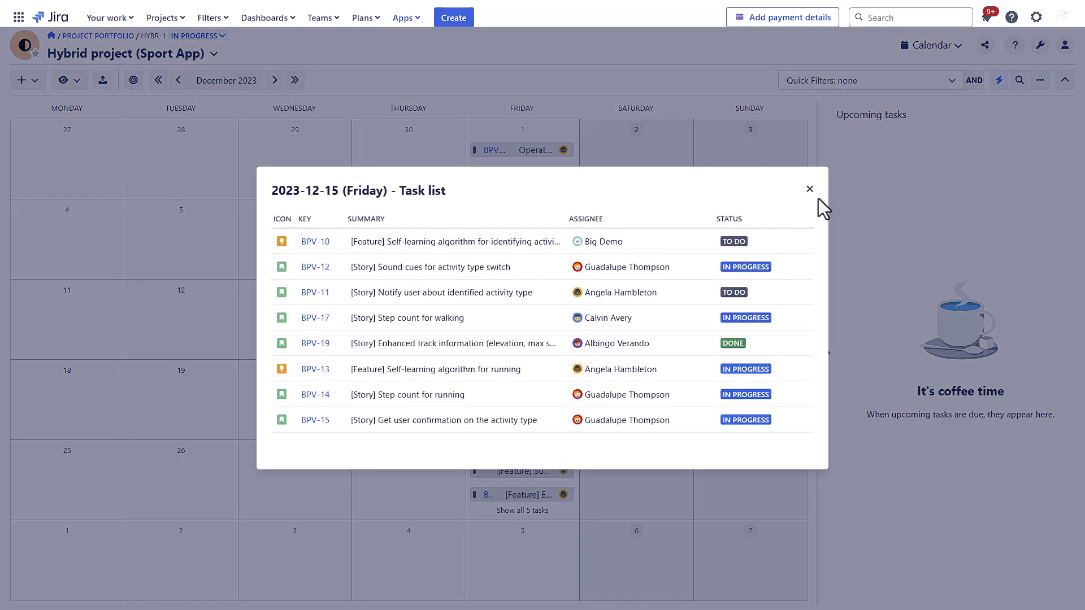
{"action": "left_click", "coordinate": [809, 190]}
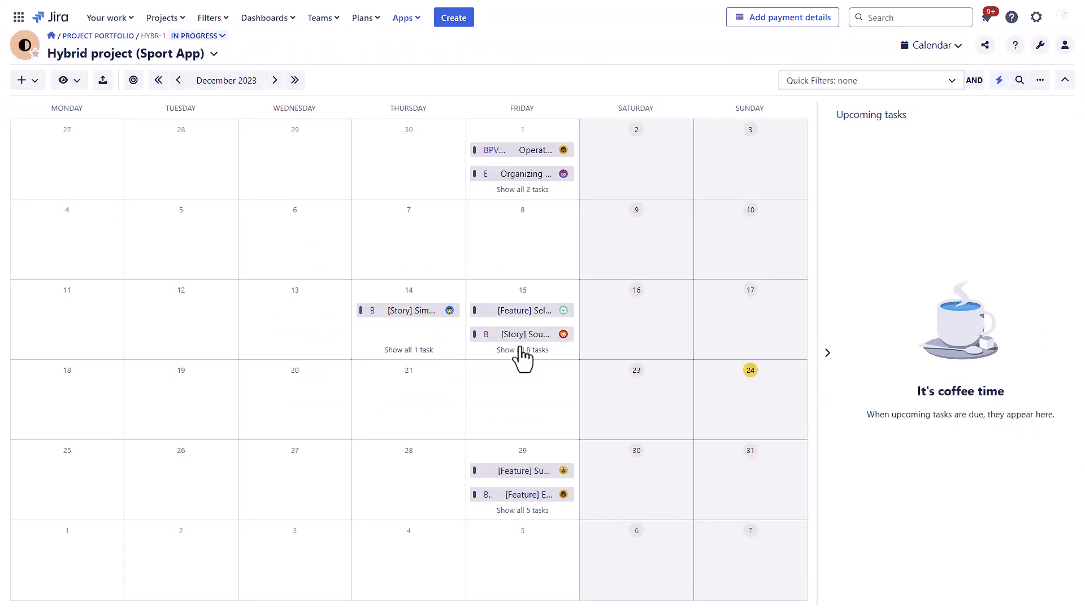
Step: Open the Scope module and switch its columns to the Teams view
{"action": "left_click", "coordinate": [932, 45]}
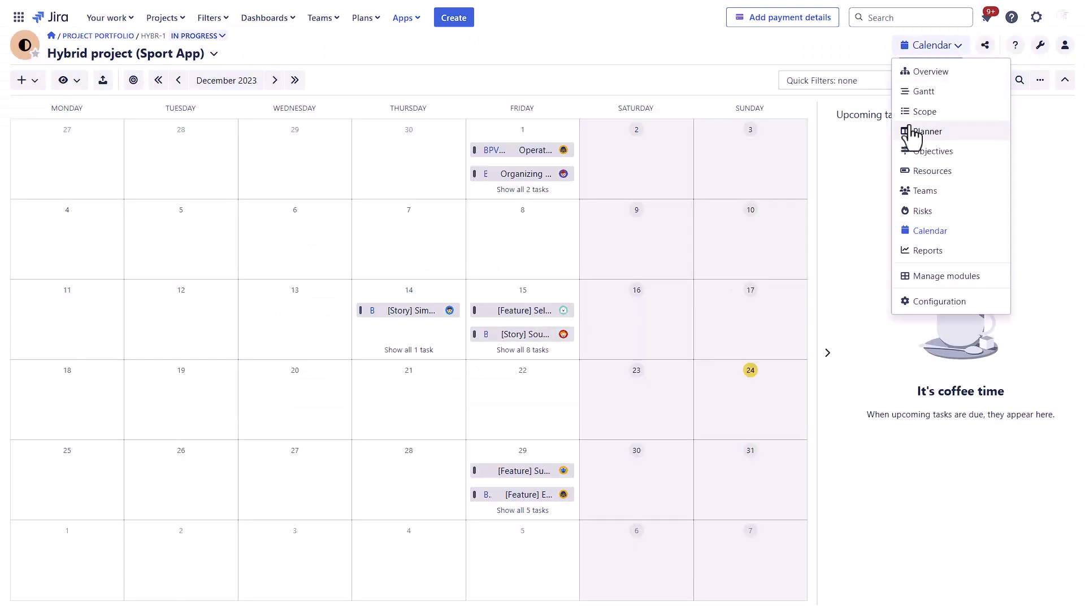
{"action": "left_click", "coordinate": [939, 113]}
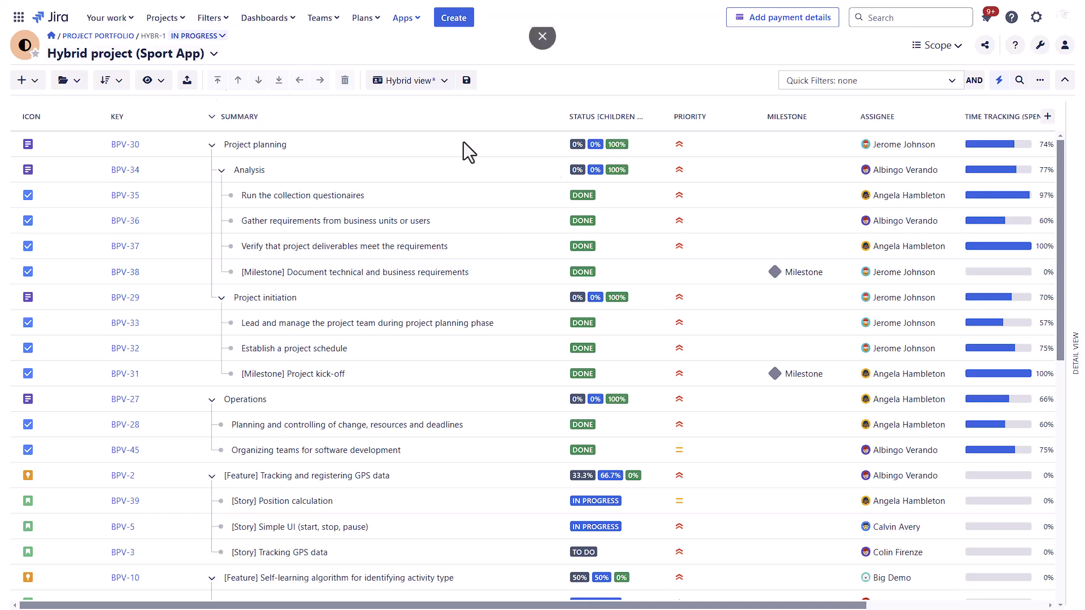
{"action": "left_click", "coordinate": [439, 80]}
{"action": "left_click", "coordinate": [415, 176]}
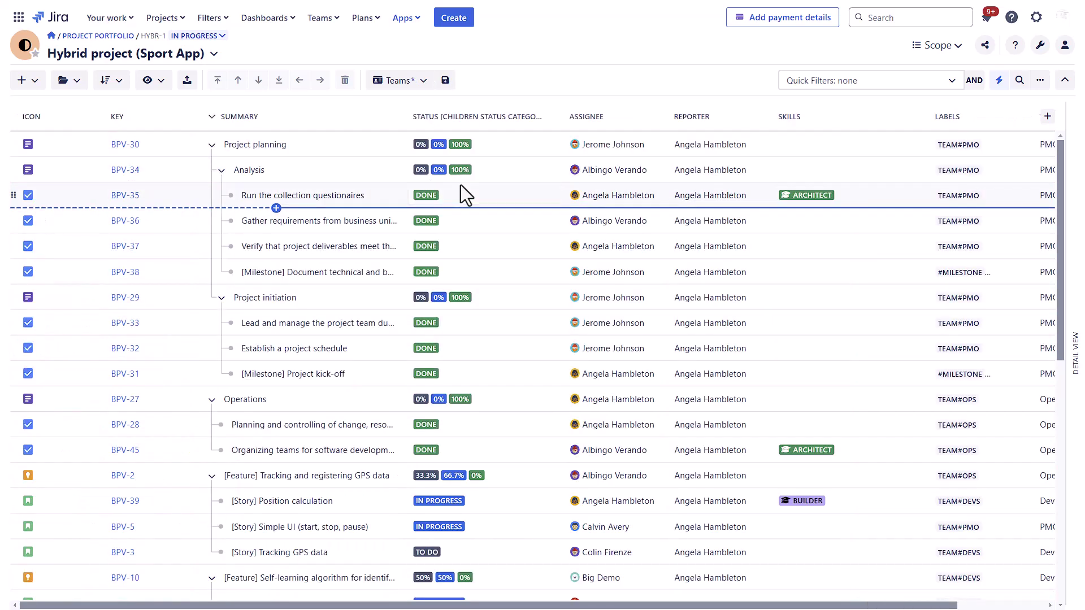
{"action": "left_click", "coordinate": [473, 219]}
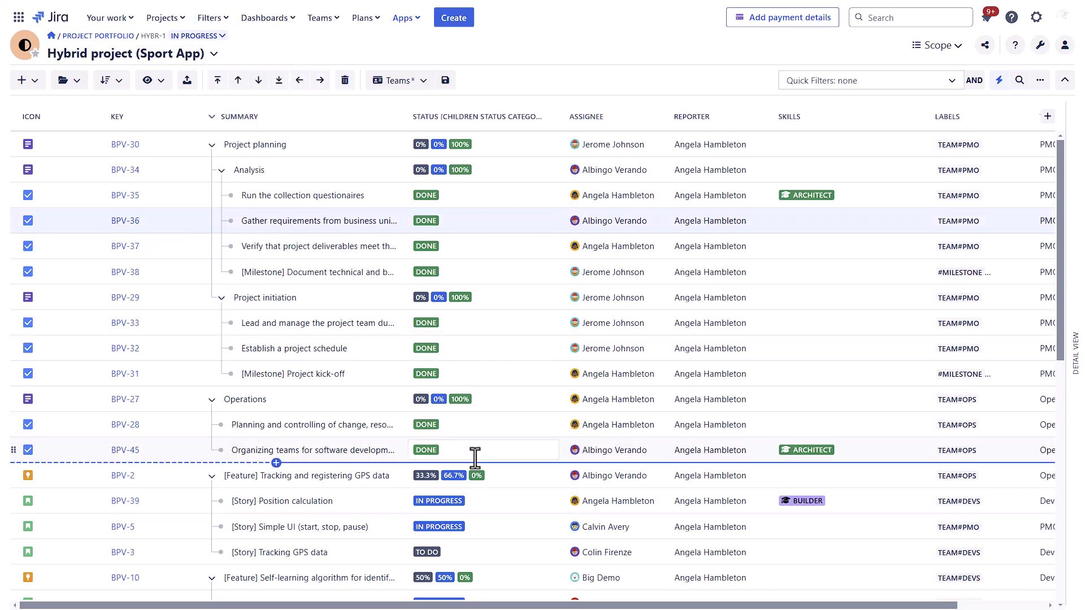
{"action": "left_click", "coordinate": [503, 503]}
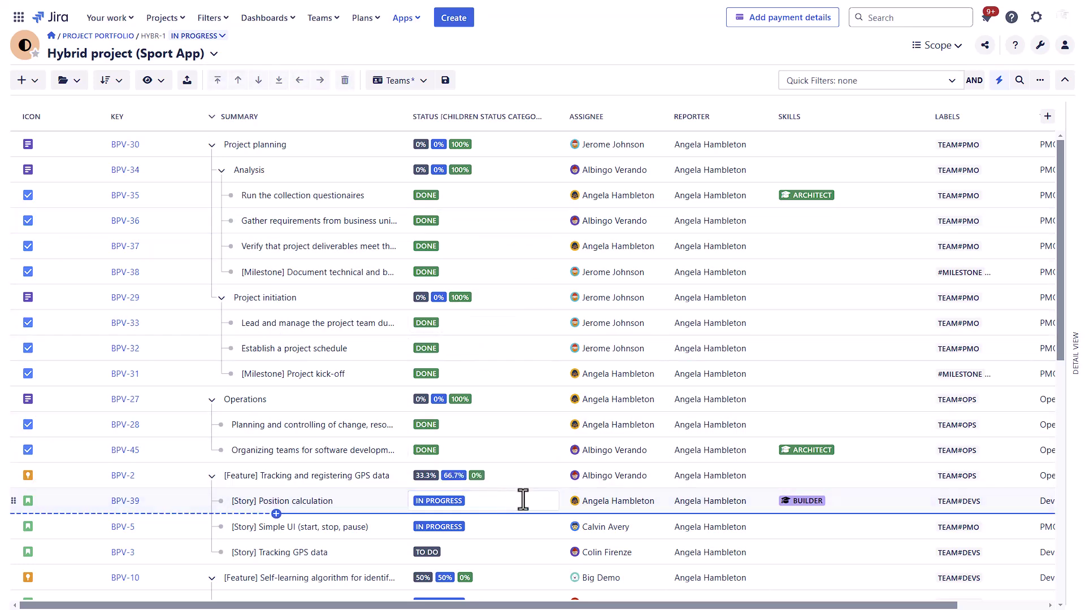
{"action": "left_click", "coordinate": [850, 252]}
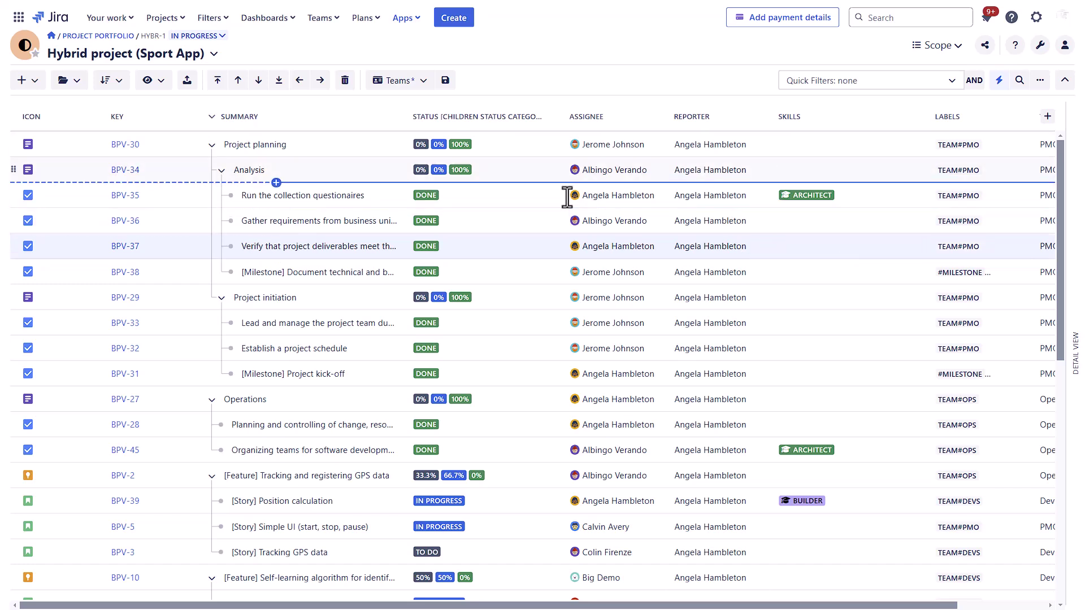
Step: Switch the Scope columns to the Time Tracking view and check the Work Ratio column
{"action": "left_click", "coordinate": [418, 82]}
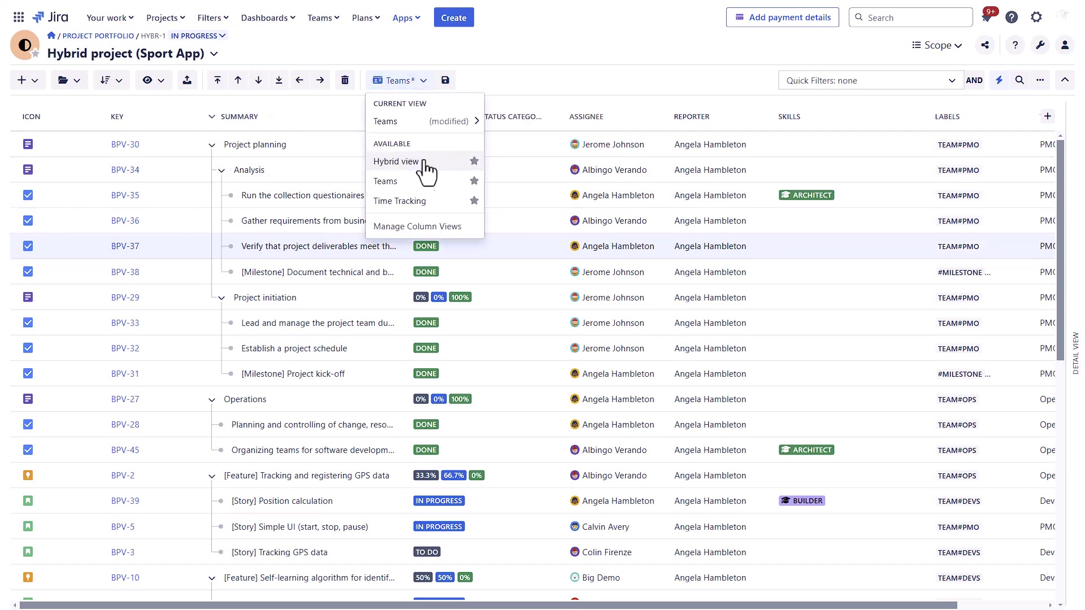
{"action": "left_click", "coordinate": [416, 209]}
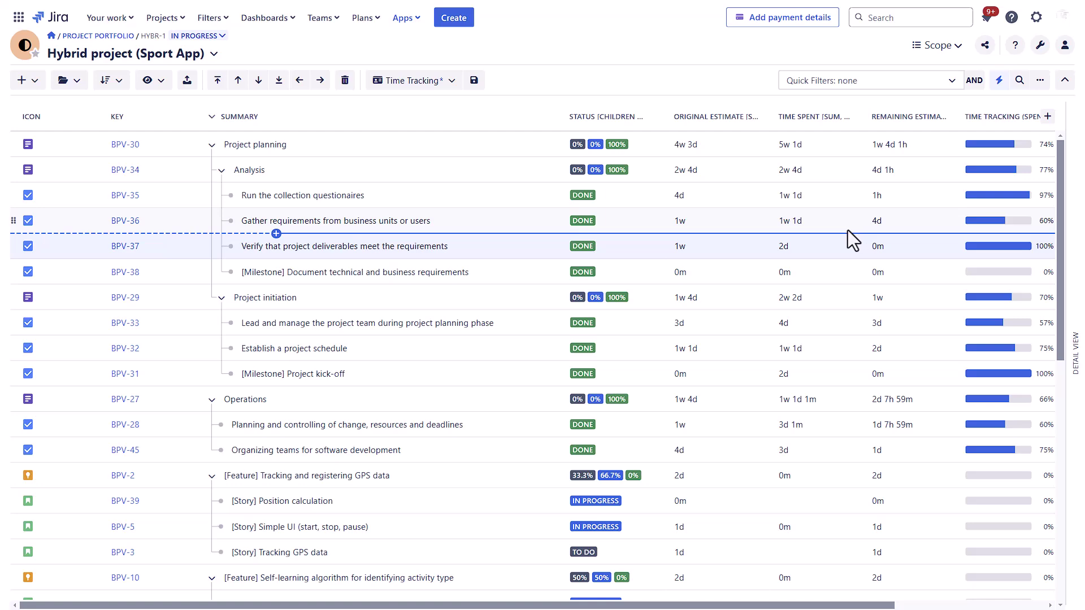
{"action": "scroll", "coordinate": [538, 362], "scroll_direction": "right", "scroll_amount": 2}
{"action": "scroll", "coordinate": [538, 362], "scroll_direction": "right", "scroll_amount": 3}
{"action": "left_click_drag", "start_coordinate": [922, 607], "coordinate": [915, 148]}
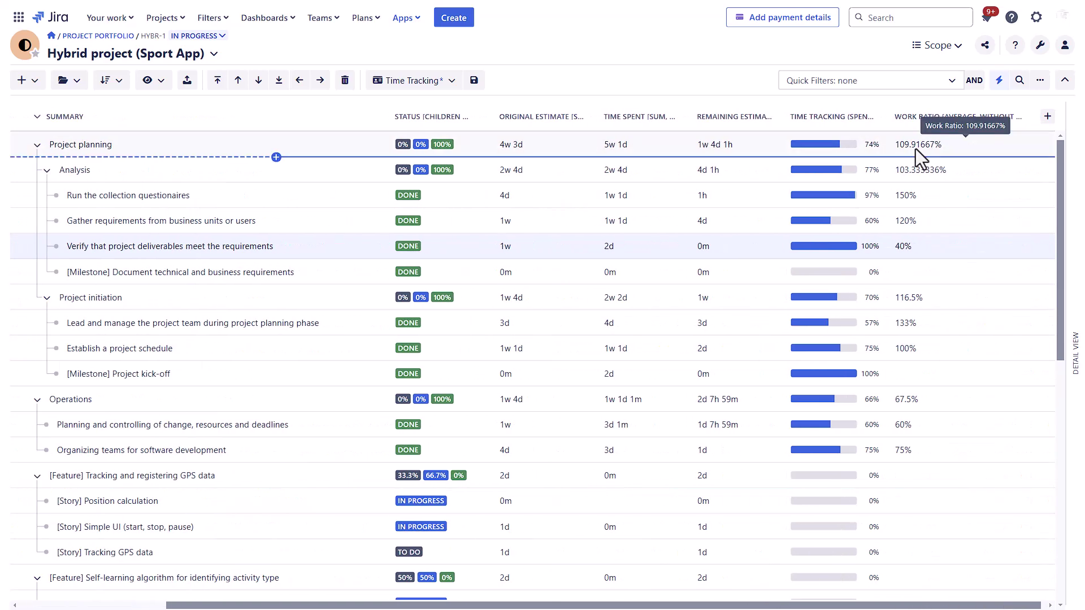